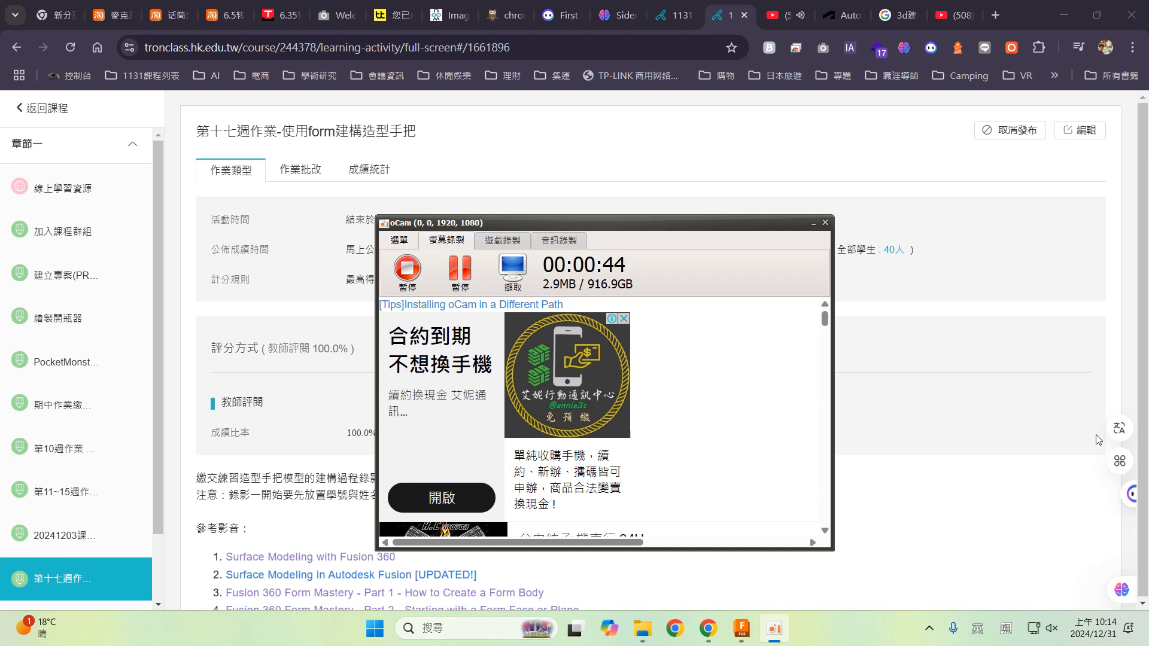
- Look through the open YouTube pages, including the "fusion 360 cosplay" results and the Form Mastery Part 14 video
left_click(525, 155)
left_click(780, 18)
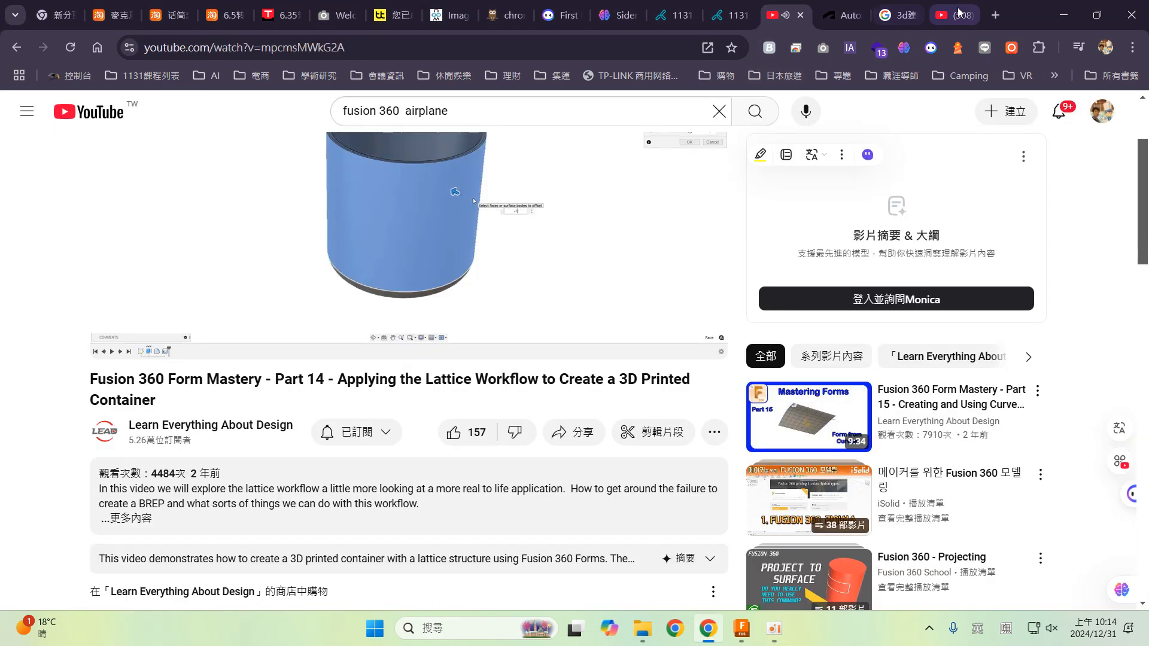
left_click(956, 15)
scroll(449, 372, "down", 3)
scroll(454, 368, "up", 9)
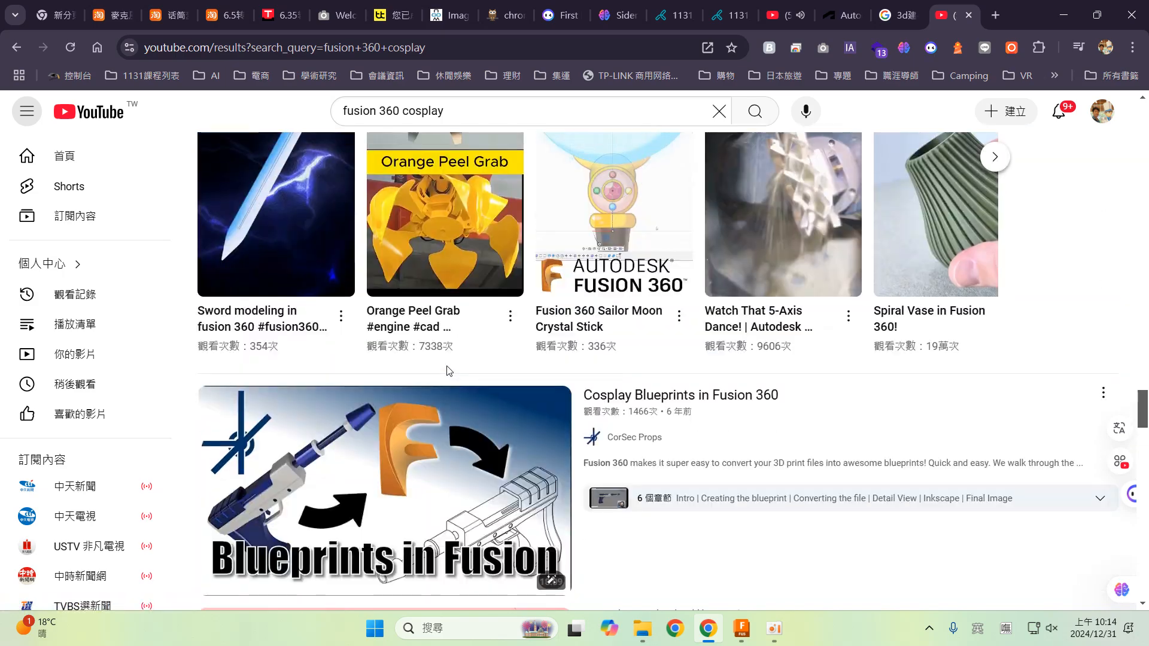
scroll(468, 367, "up", 20)
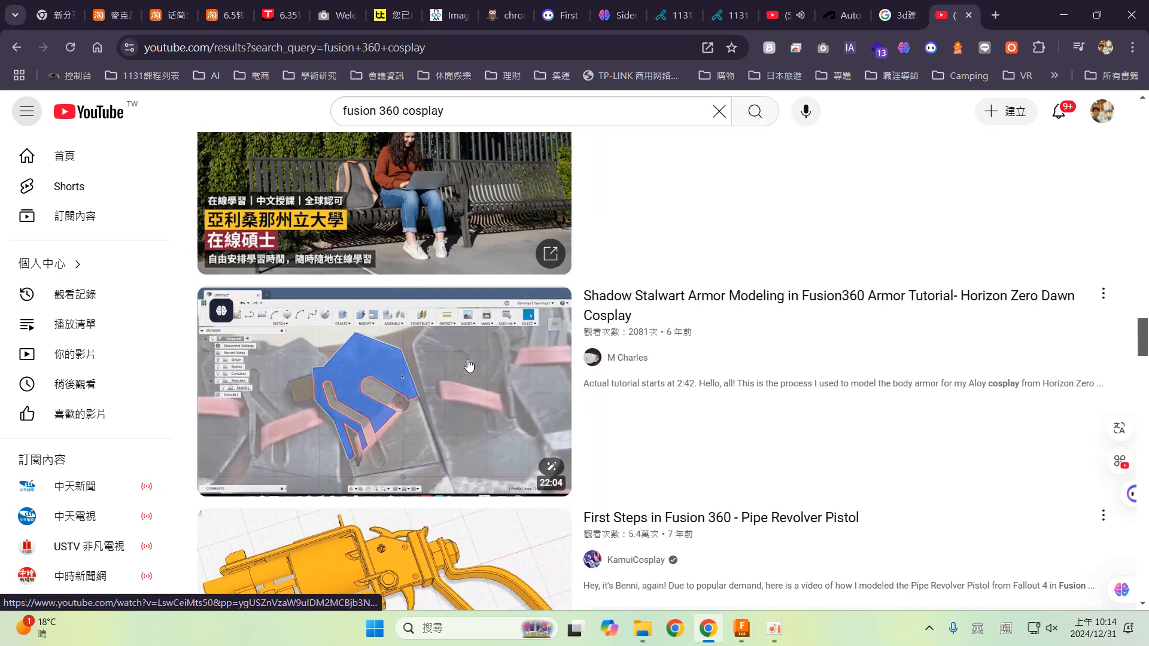
scroll(469, 366, "up", 20)
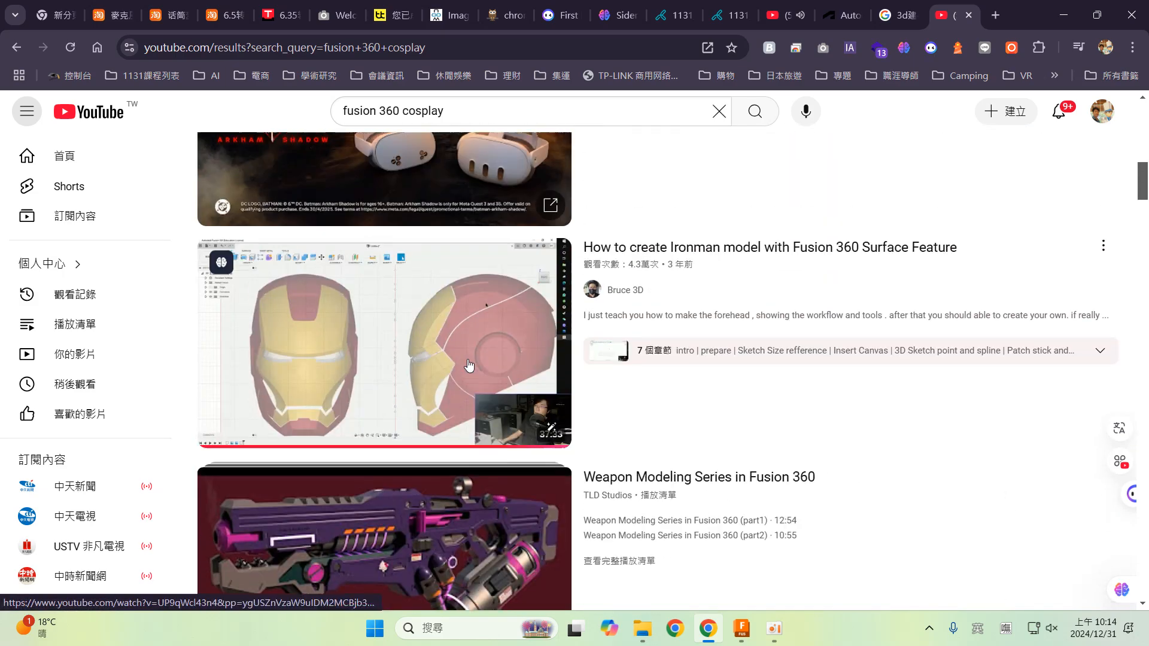
scroll(469, 366, "up", 3)
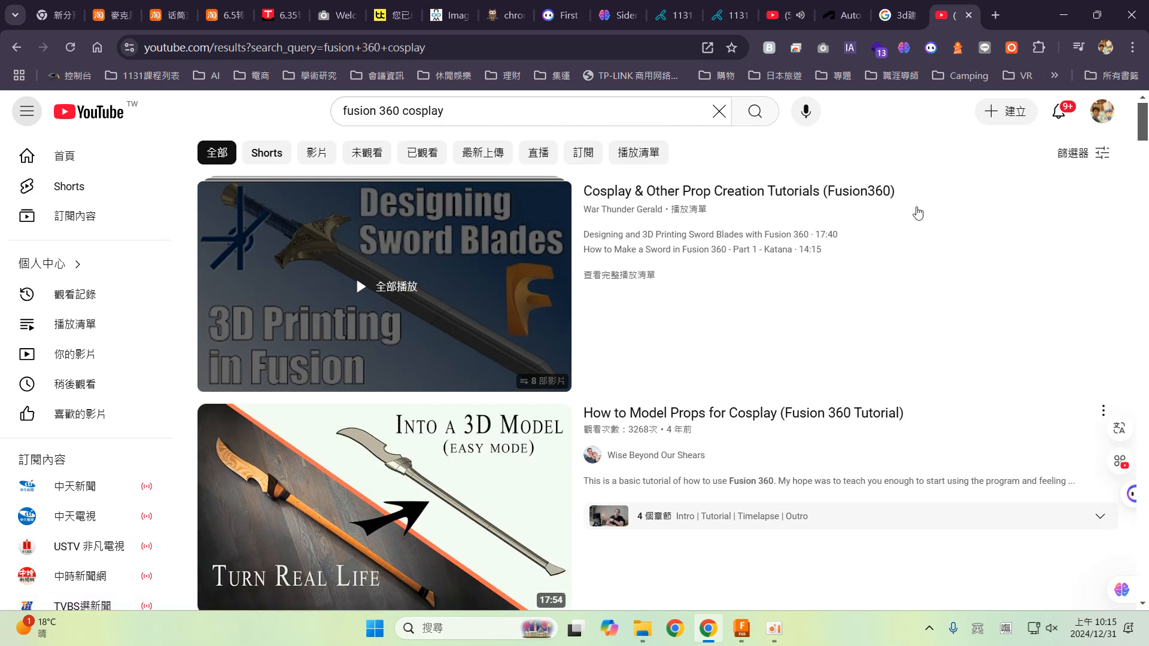
left_click(781, 21)
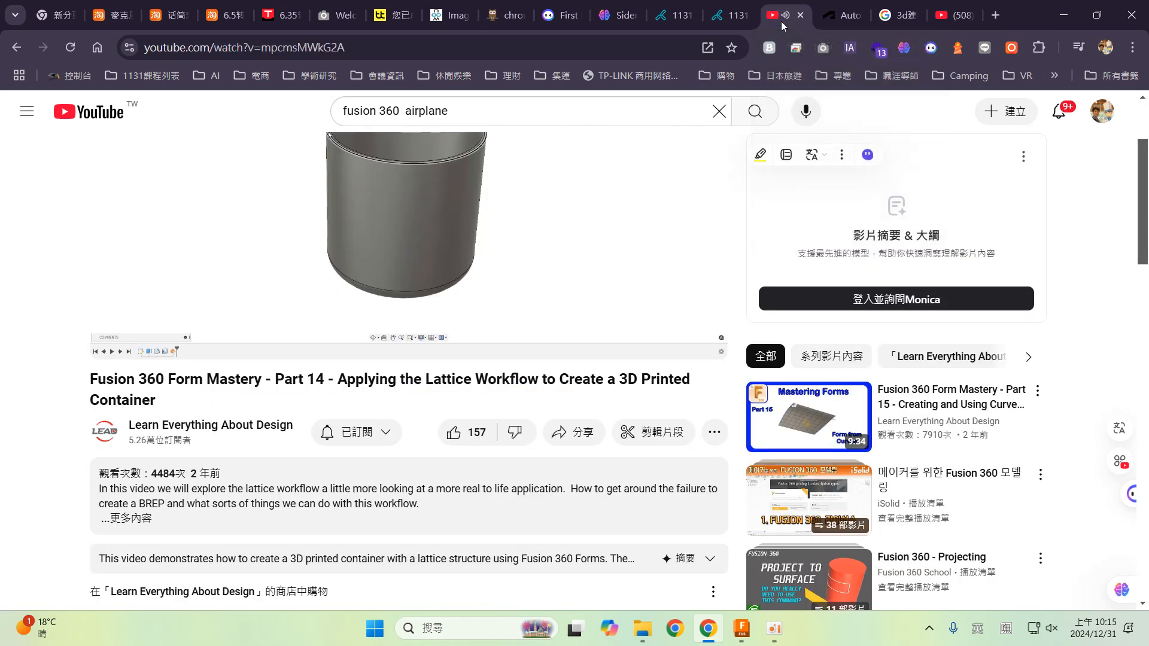
right_click(16, 47)
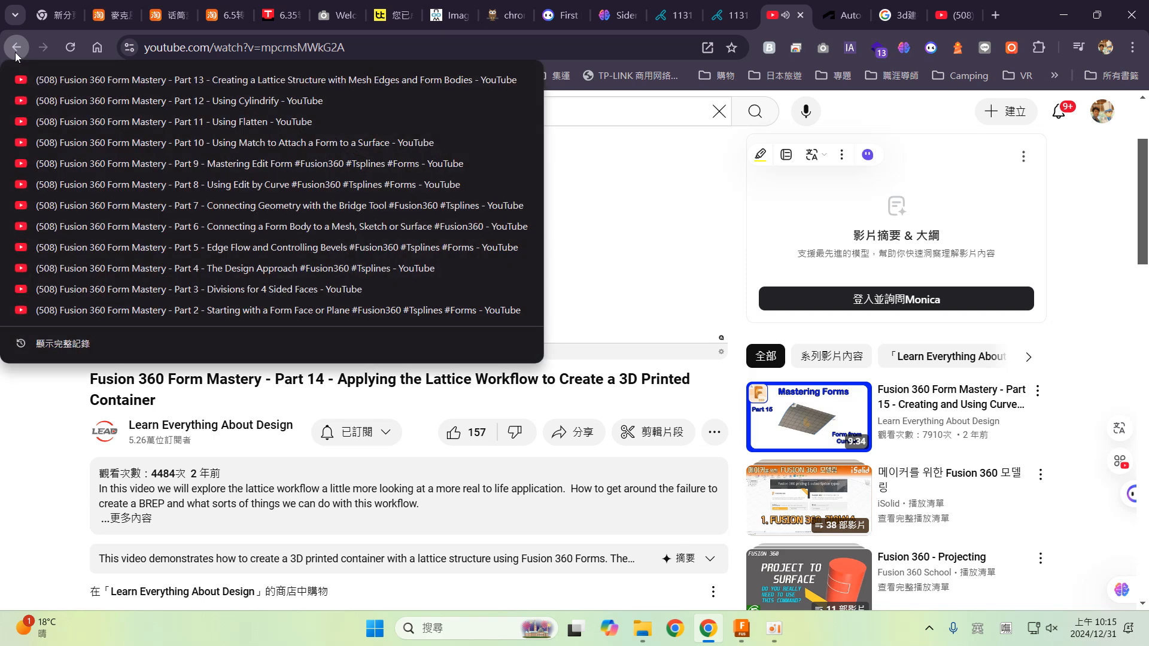
- Open the "Surface Modeling with Fusion 360" reference video from the week 17 assignment page
left_click(729, 16)
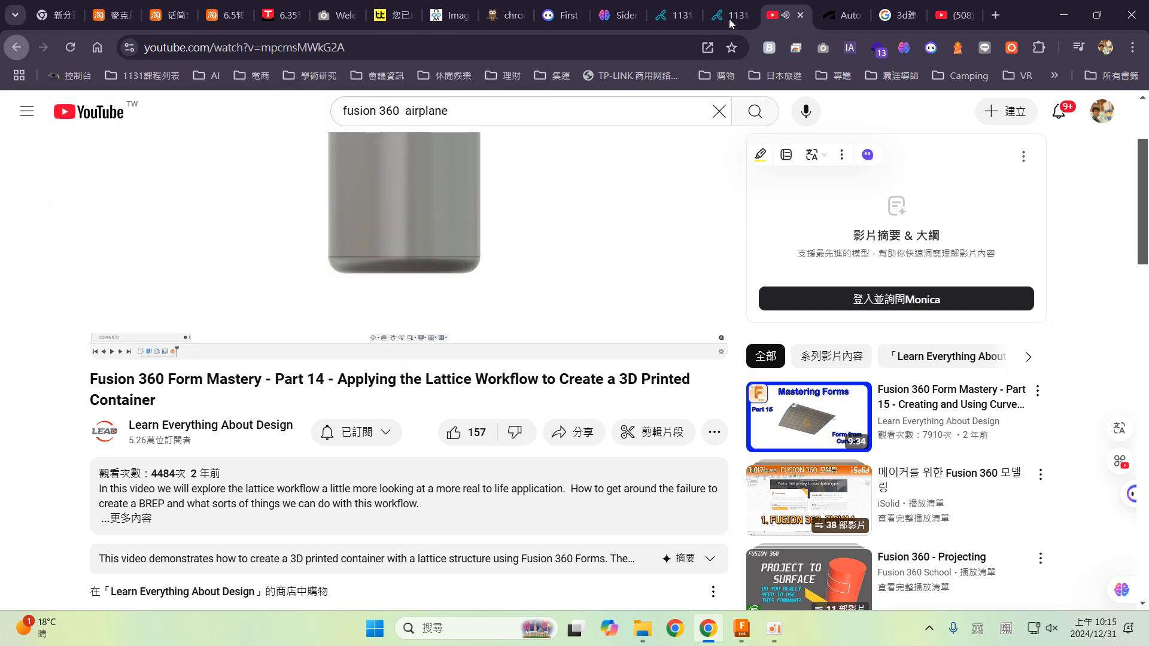
scroll(375, 408, "down", 2)
left_click(375, 406)
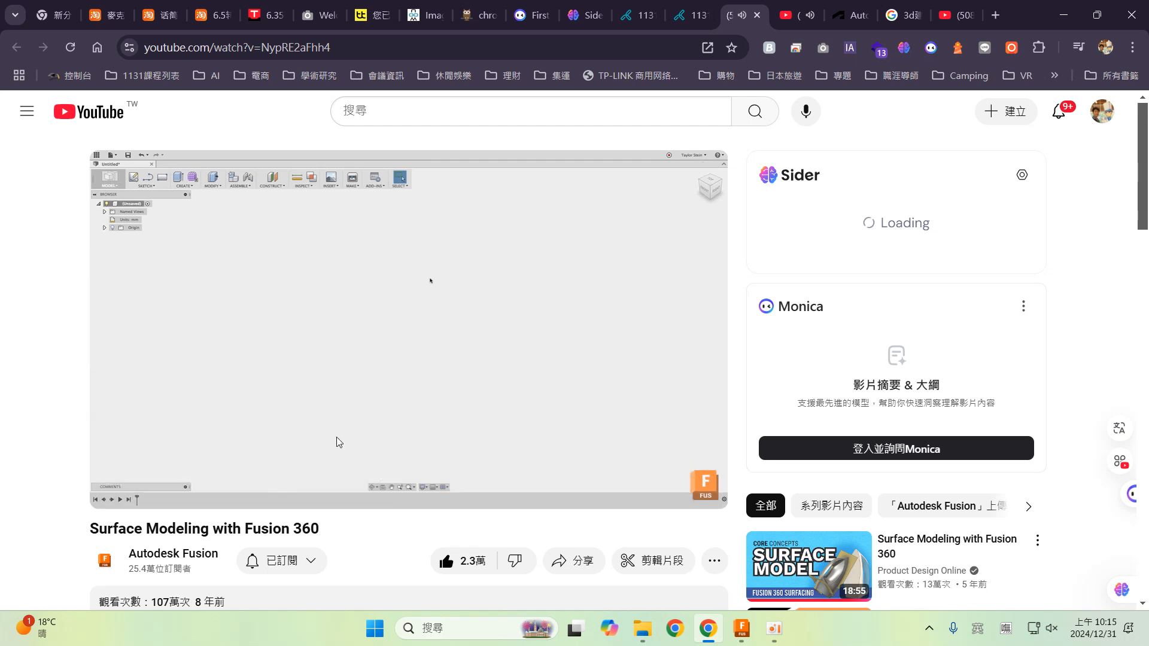
- Choose the video's playback quality and view the "Insert reference image" chapter in full screen, skipping ahead in it
left_click(593, 491)
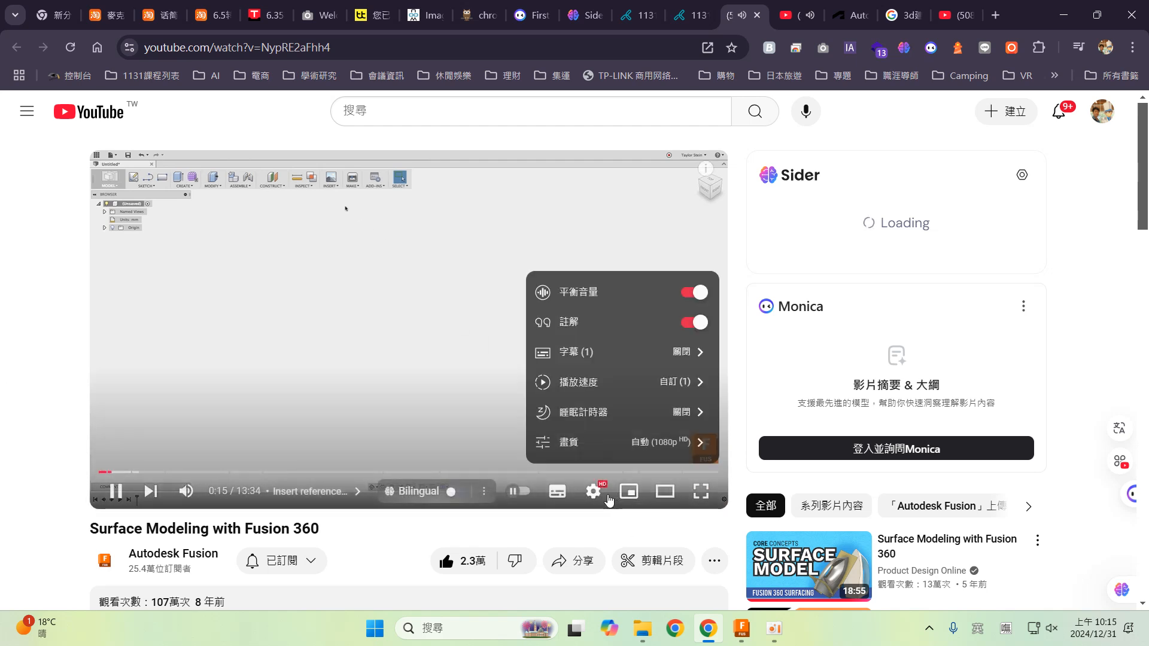
left_click(665, 444)
left_click(591, 266)
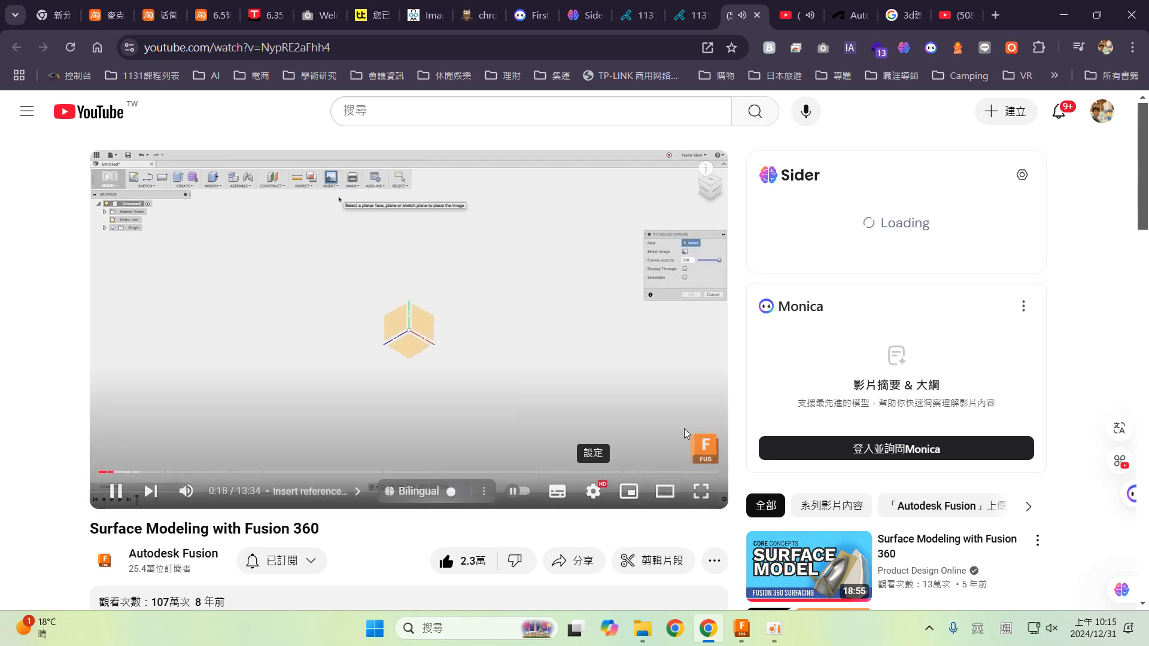
left_click(701, 491)
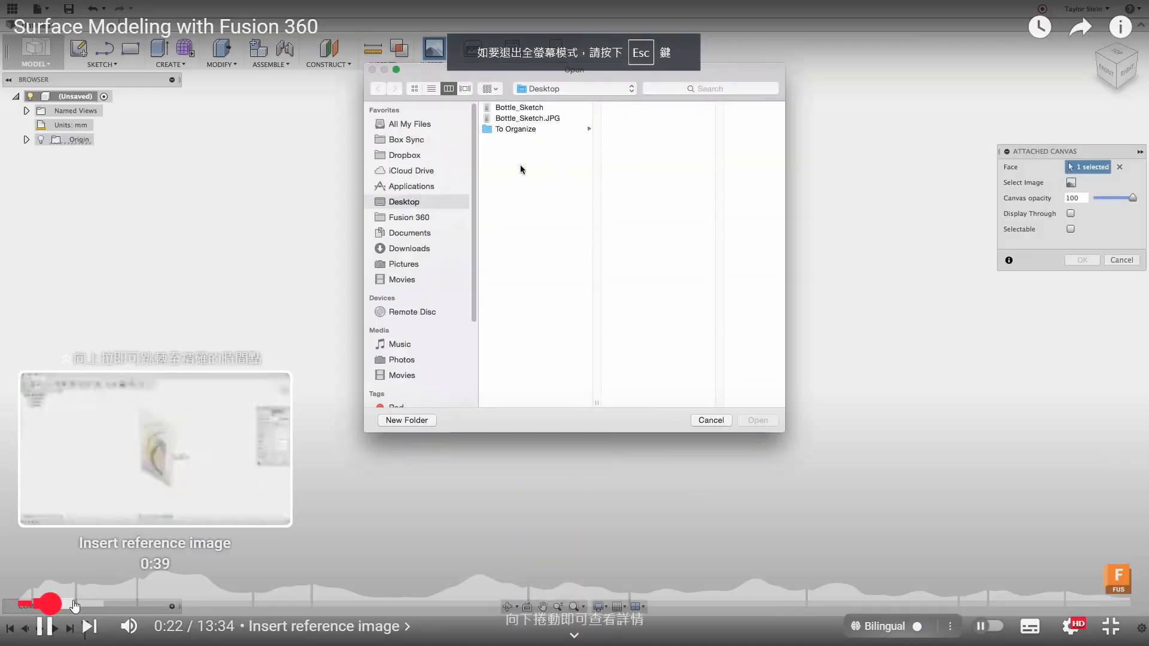
left_click(77, 605)
left_click(56, 608)
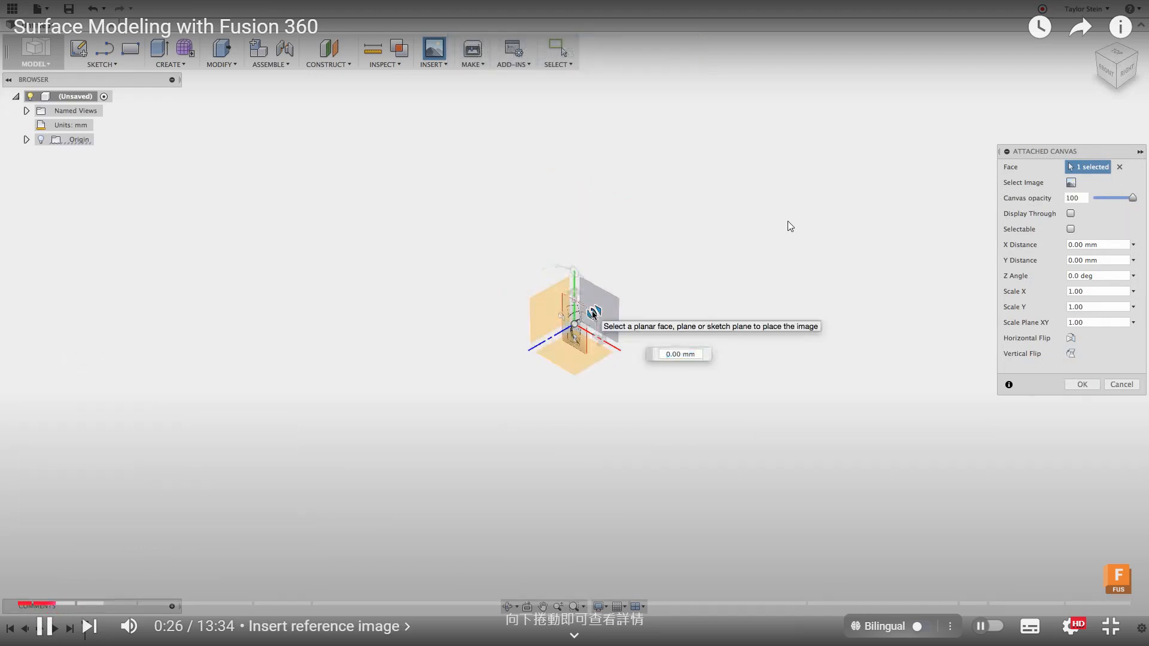
key("Escape")
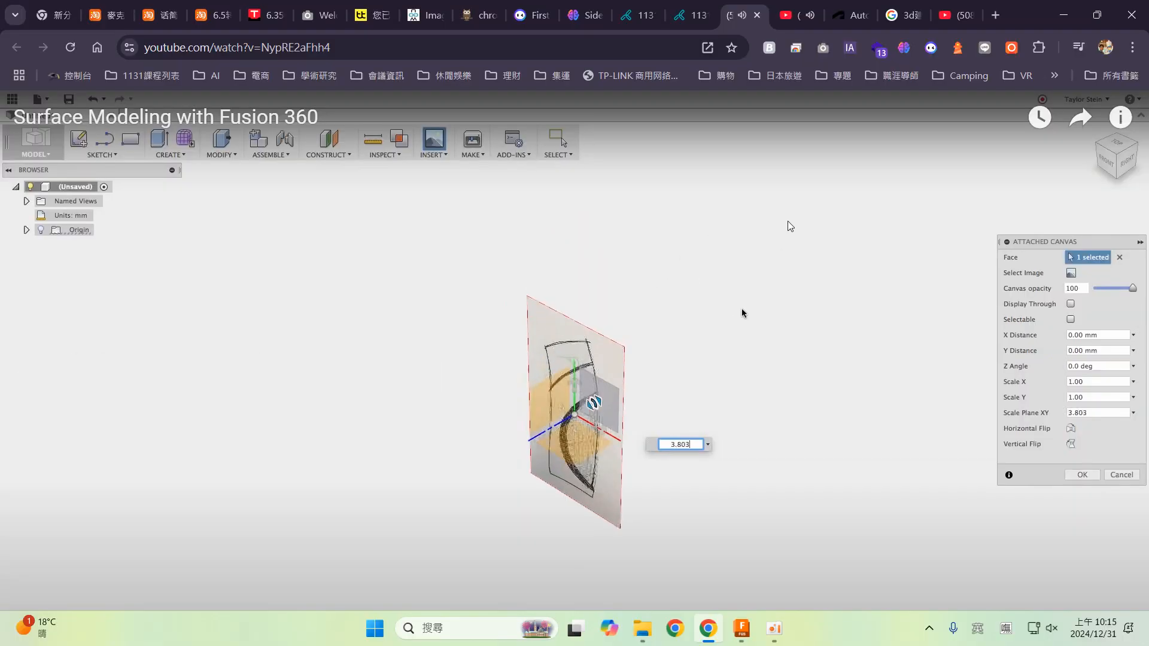
scroll(246, 452, "down", 4)
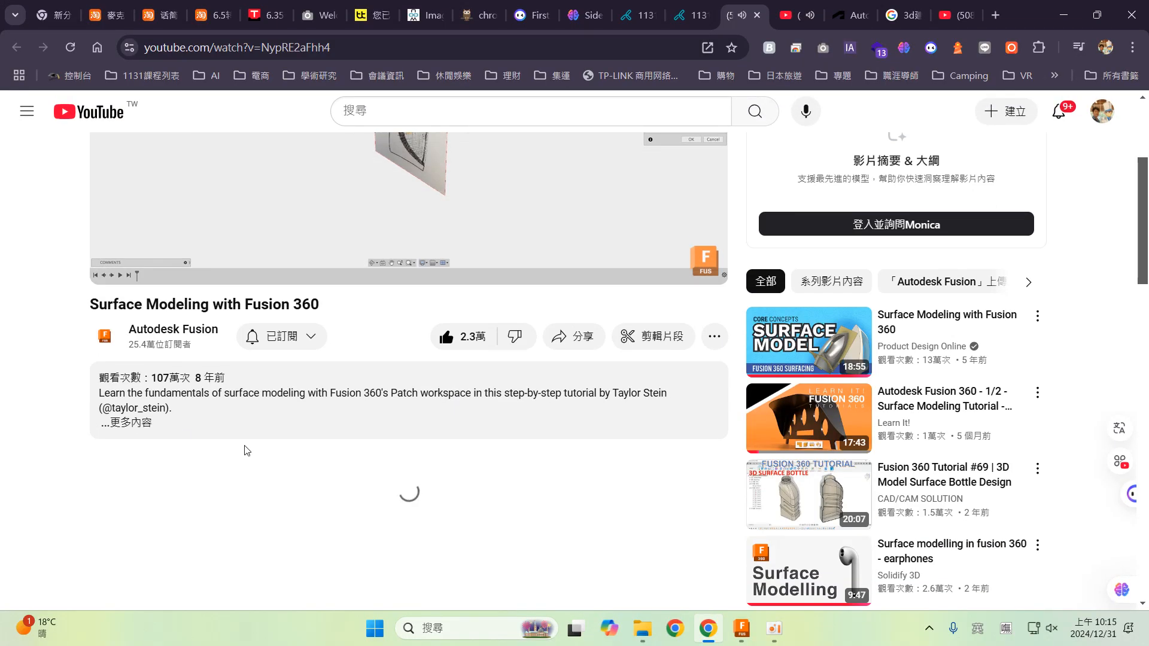
left_click(266, 456)
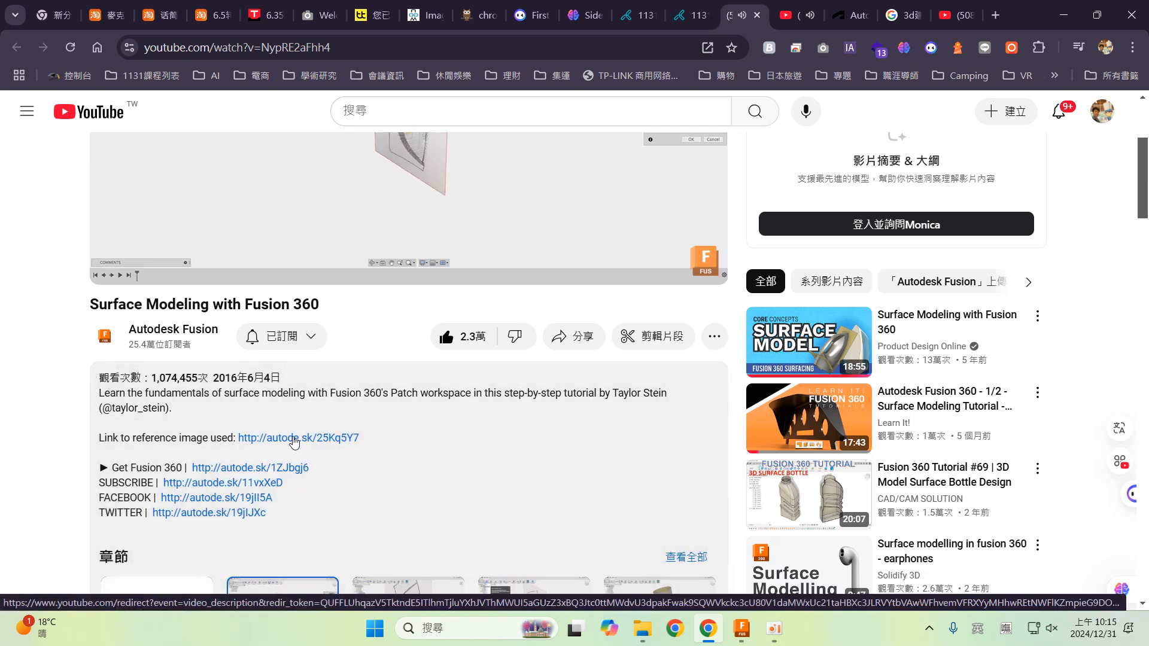
left_click(293, 442)
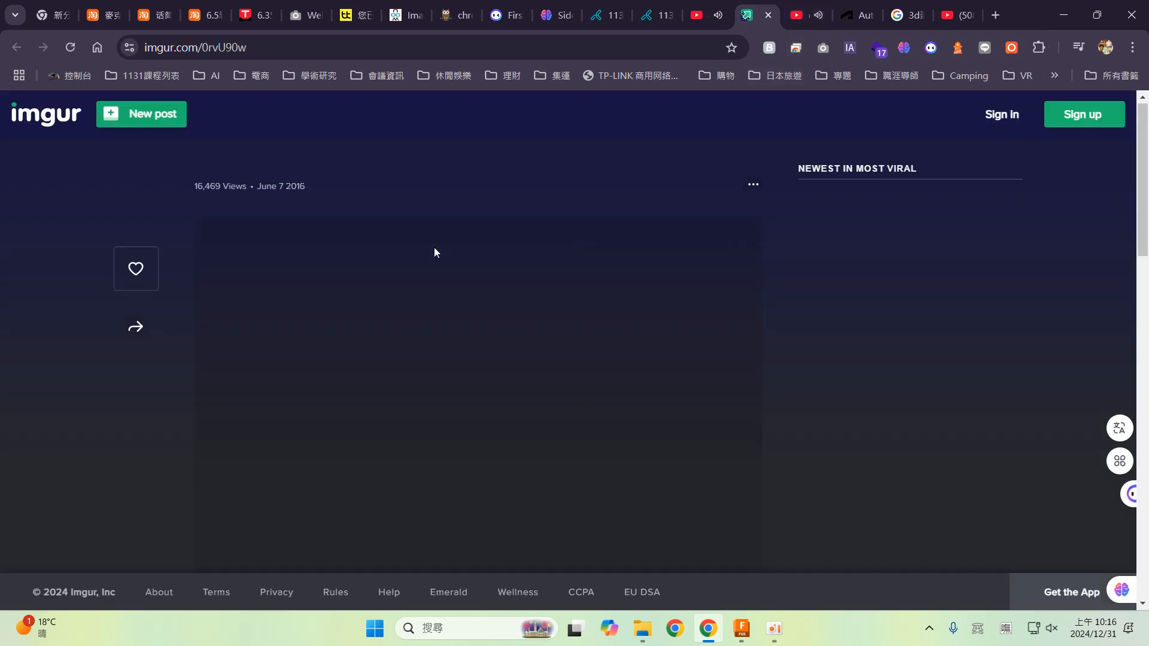
- Pause the "Surface Modeling with Fusion 360" video at the Calibrate chapter
left_click(718, 24)
scroll(446, 333, "up", 3)
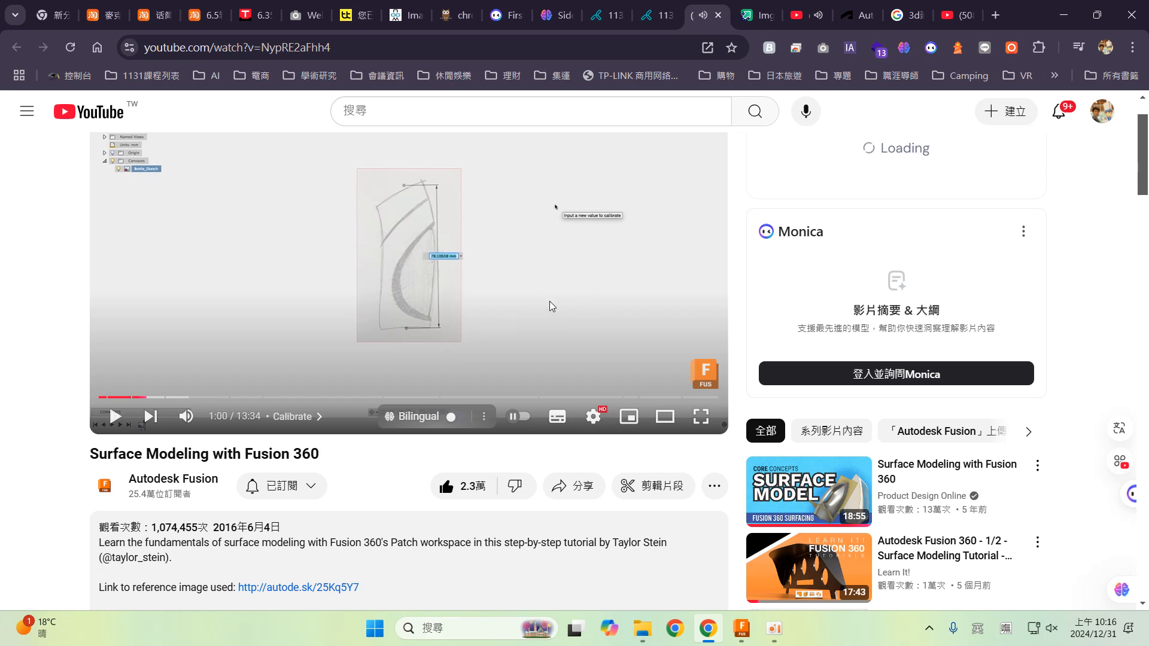
left_click(801, 19)
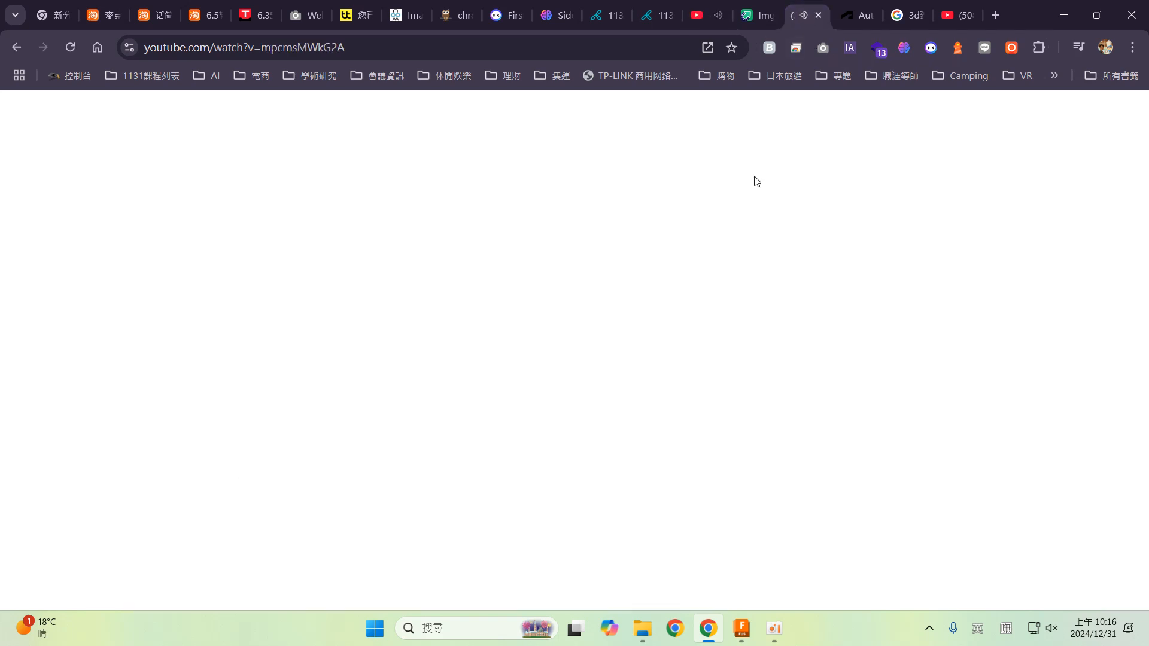
left_click(703, 24)
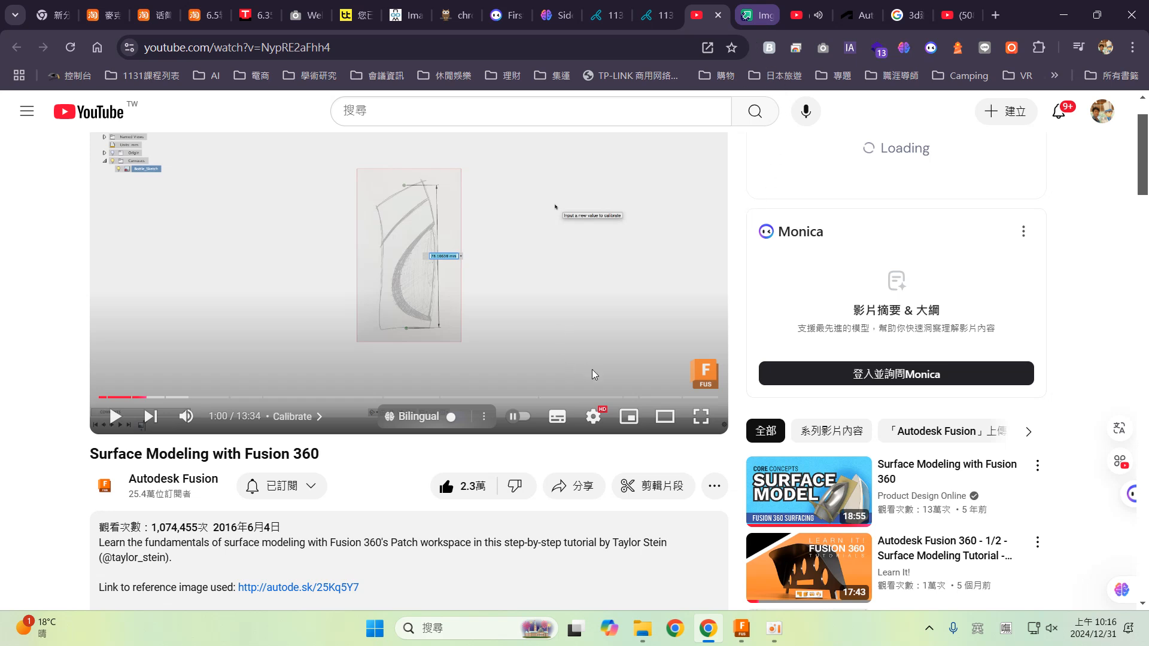
- Examine the whole hand-drawn bottle sketch on the Imgur page
key("ctrl+Tab")
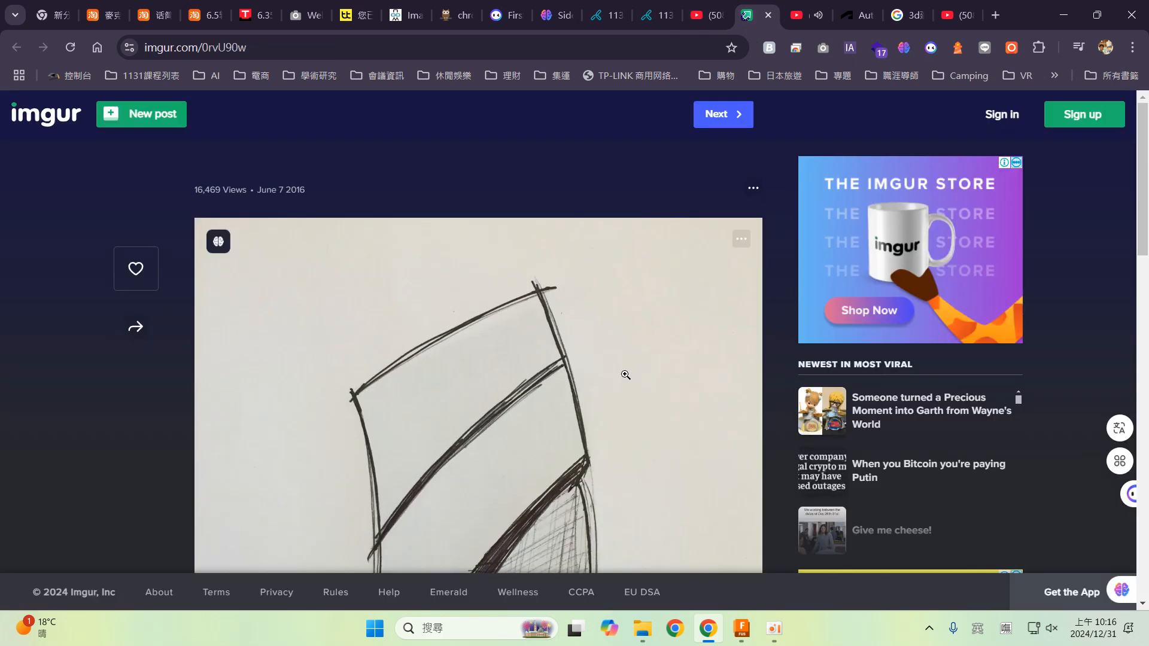
scroll(504, 422, "down", 8)
scroll(504, 423, "up", 1)
scroll(509, 427, "up", 8)
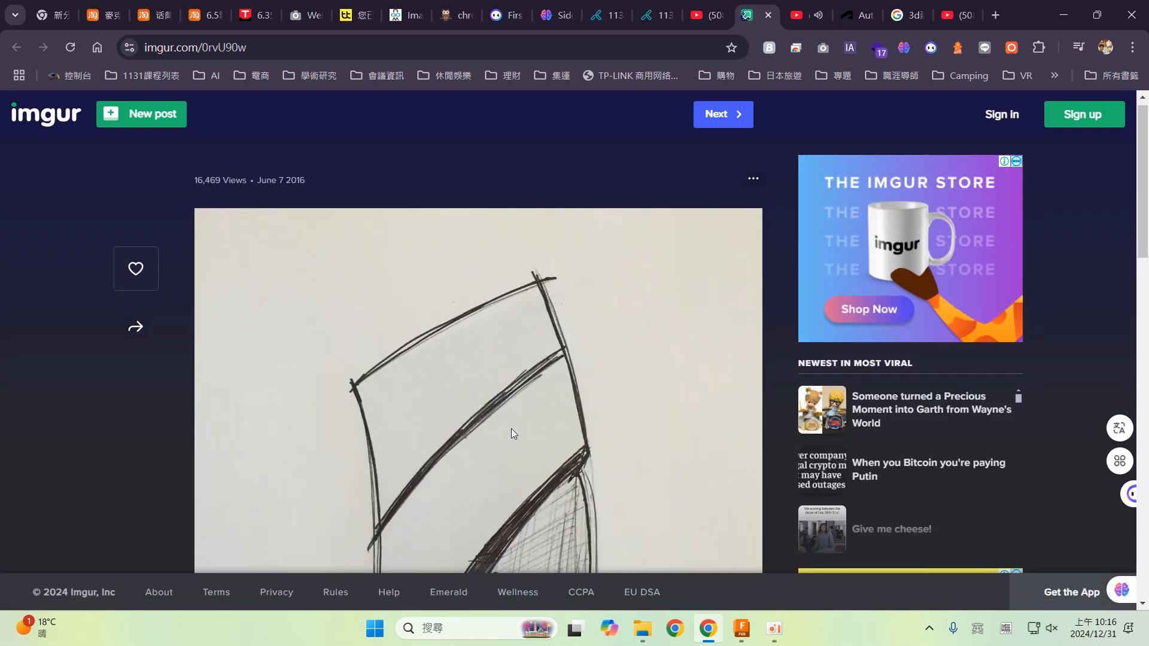
scroll(404, 396, "down", 1)
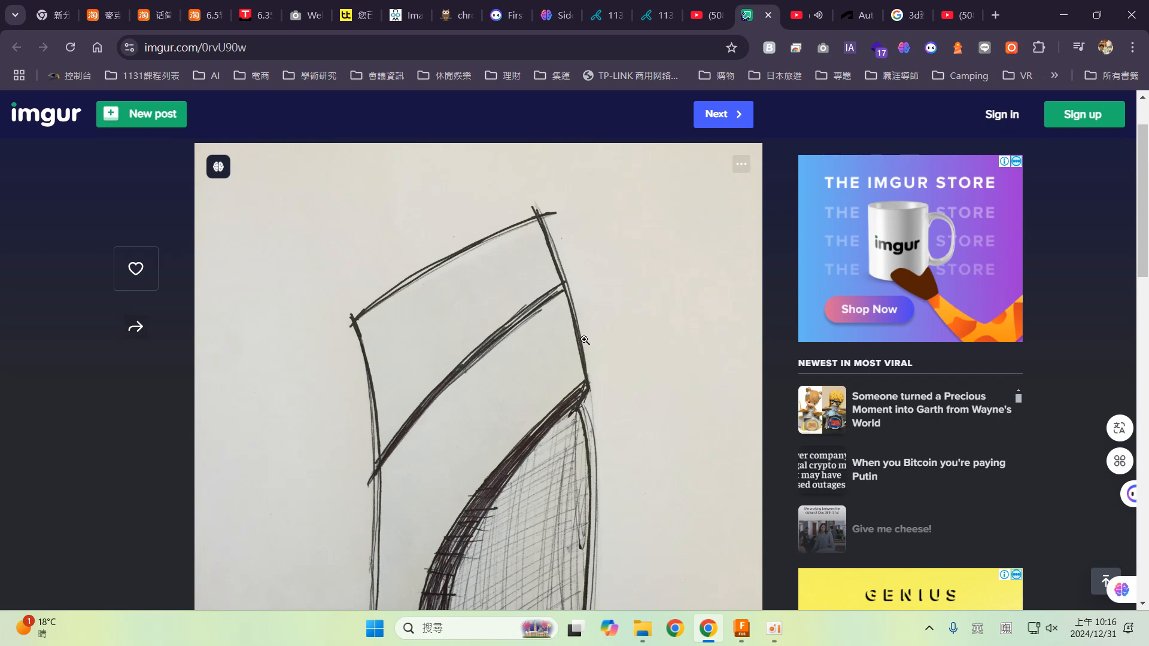
scroll(585, 340, "down", 5)
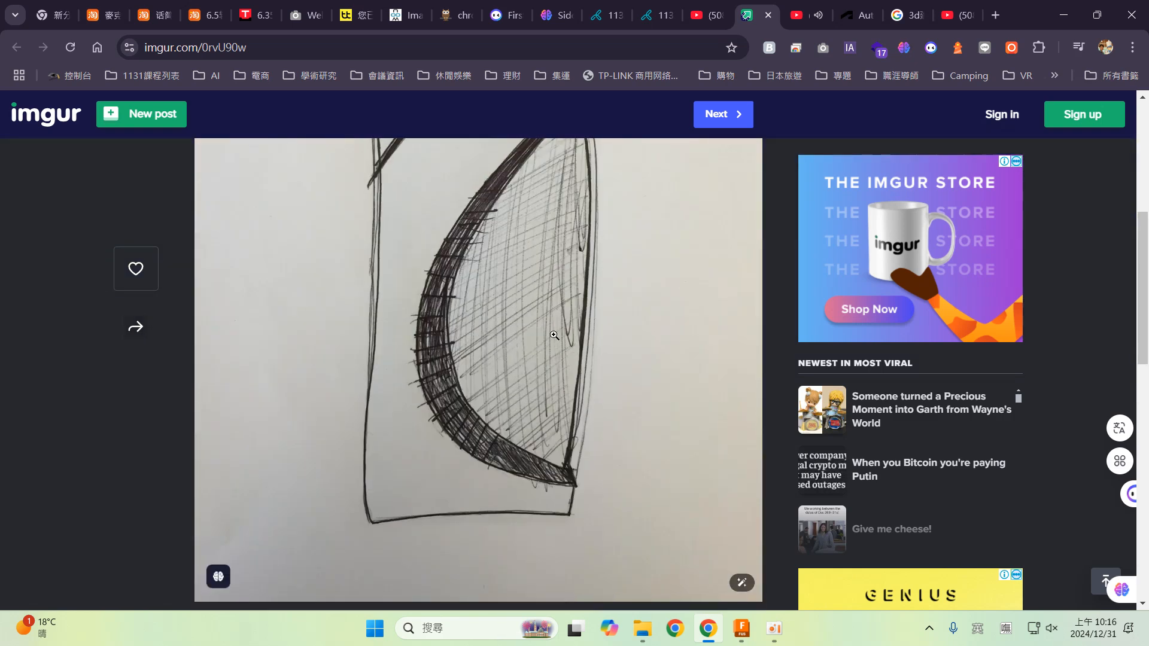
scroll(554, 335, "up", 7)
right_click(538, 296)
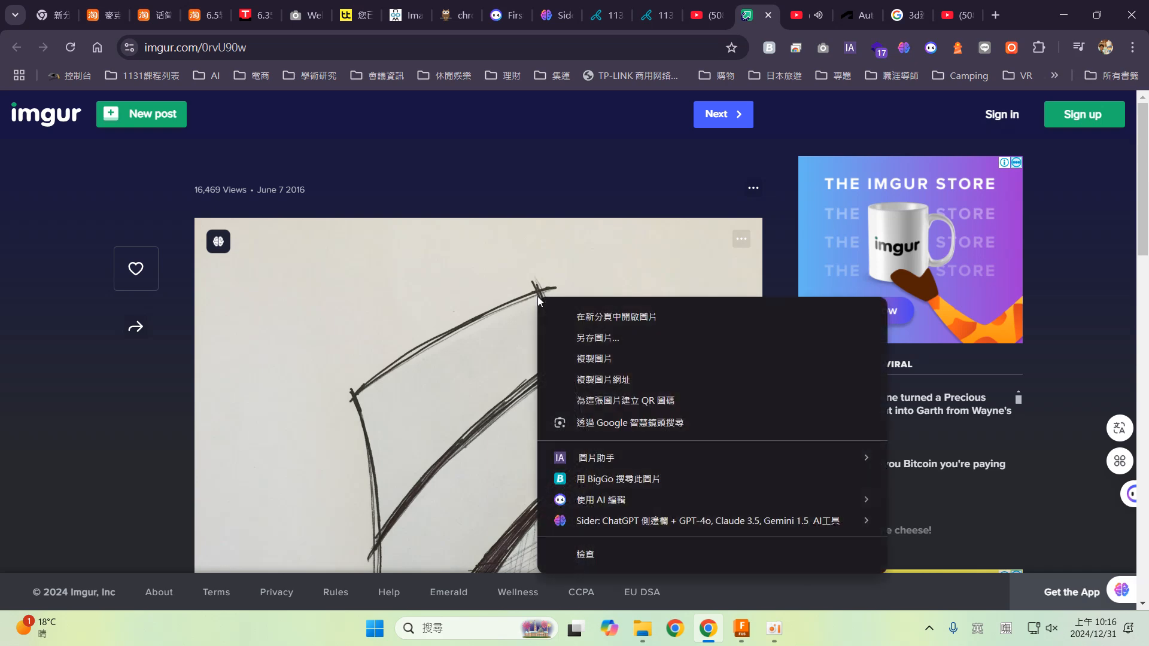
left_click(615, 345)
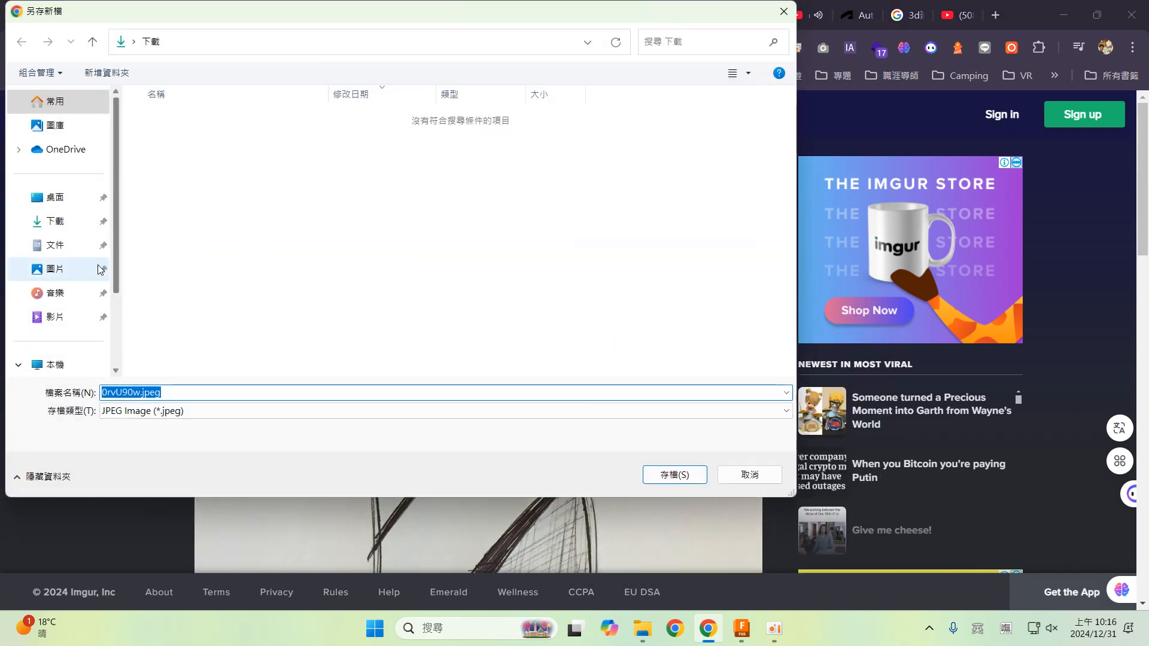
scroll(60, 269, "down", 2)
left_click(88, 289)
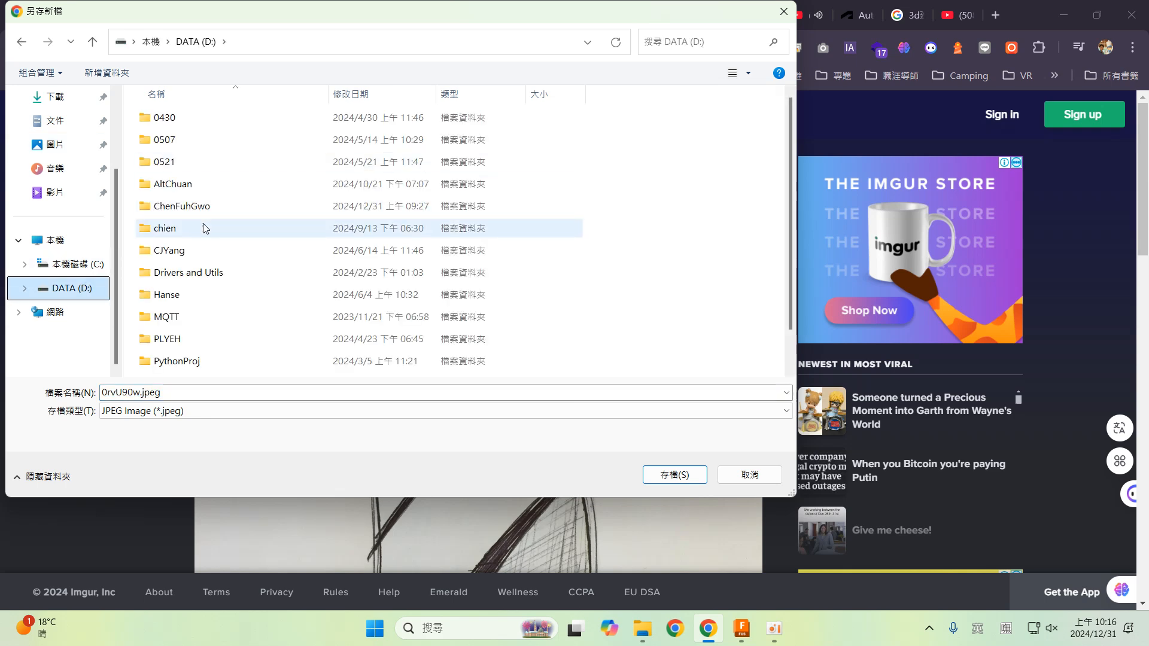
double_click(221, 210)
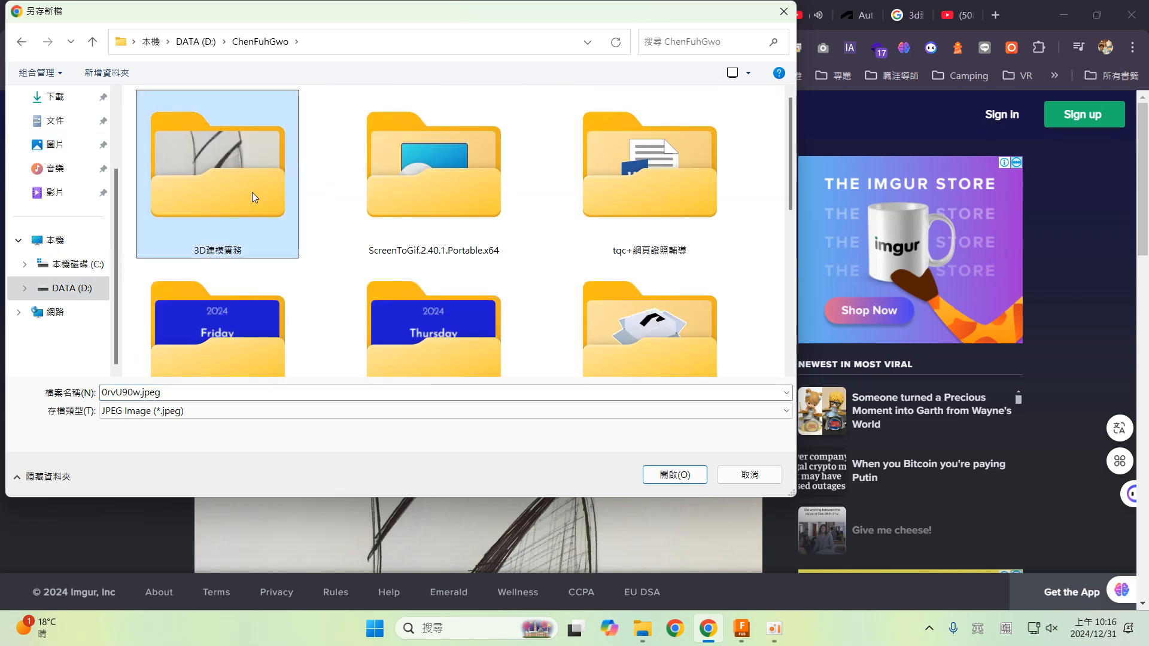
double_click(252, 193)
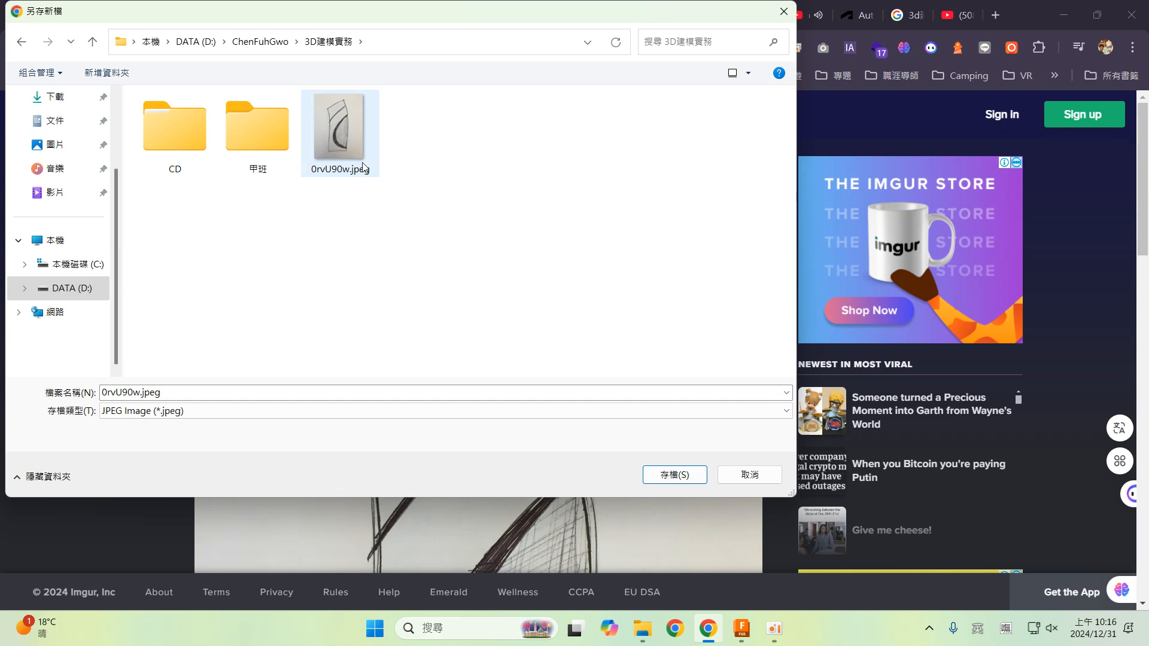
left_click(748, 477)
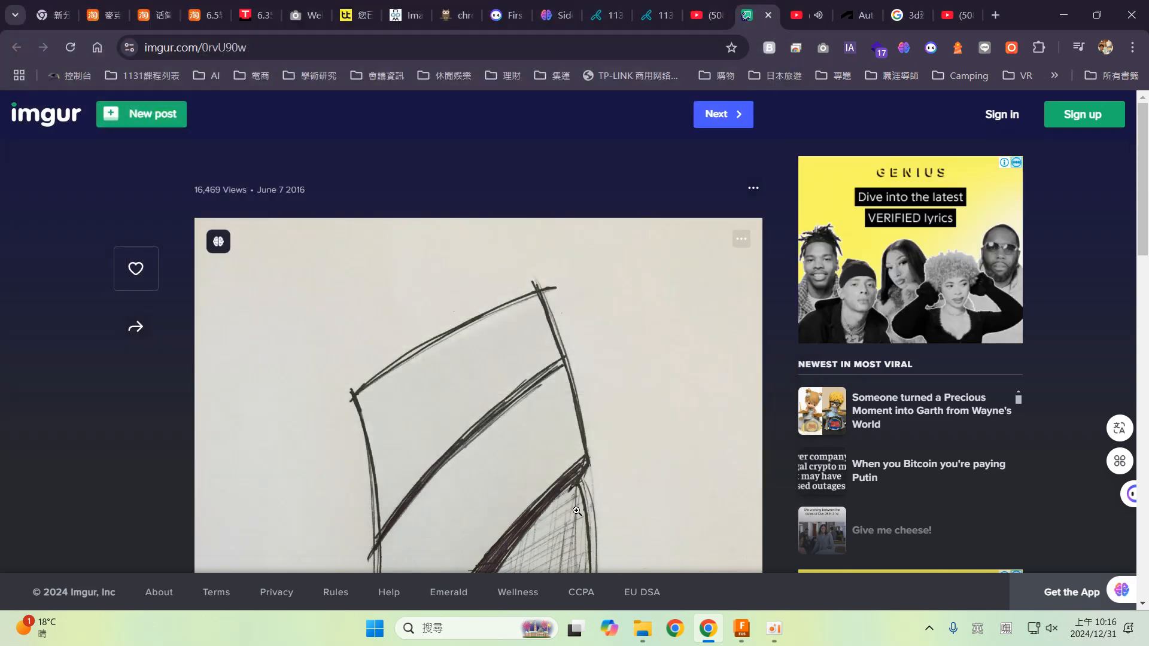
- Switch to Autodesk Fusion and close the open form design without saving it
left_click(742, 628)
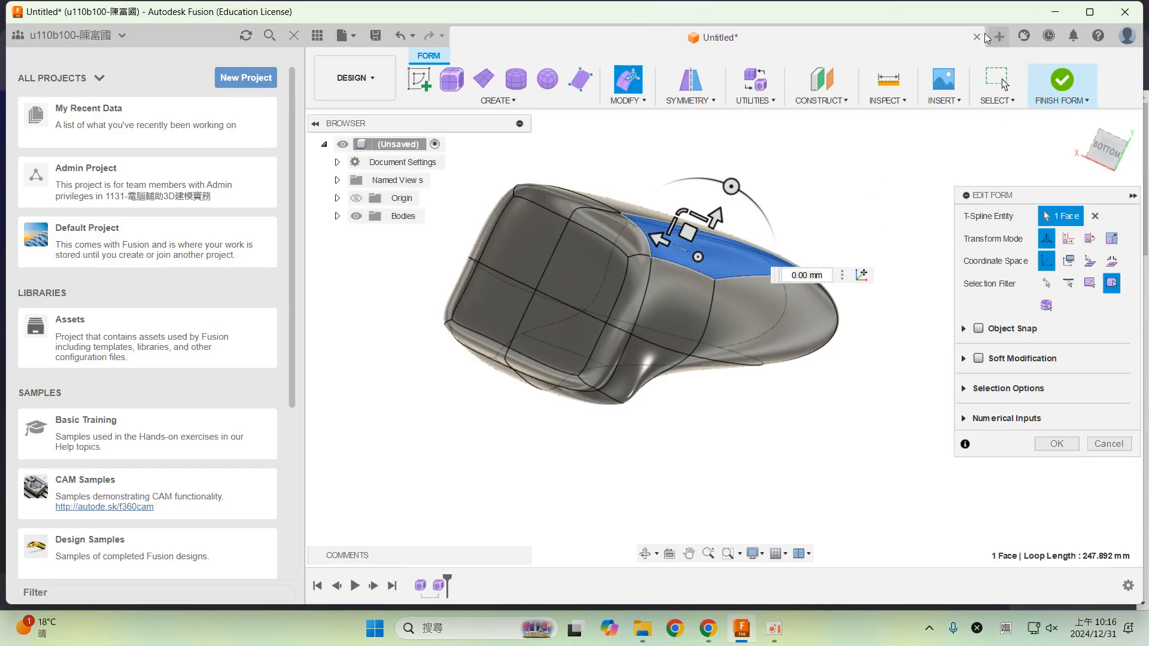
left_click(977, 38)
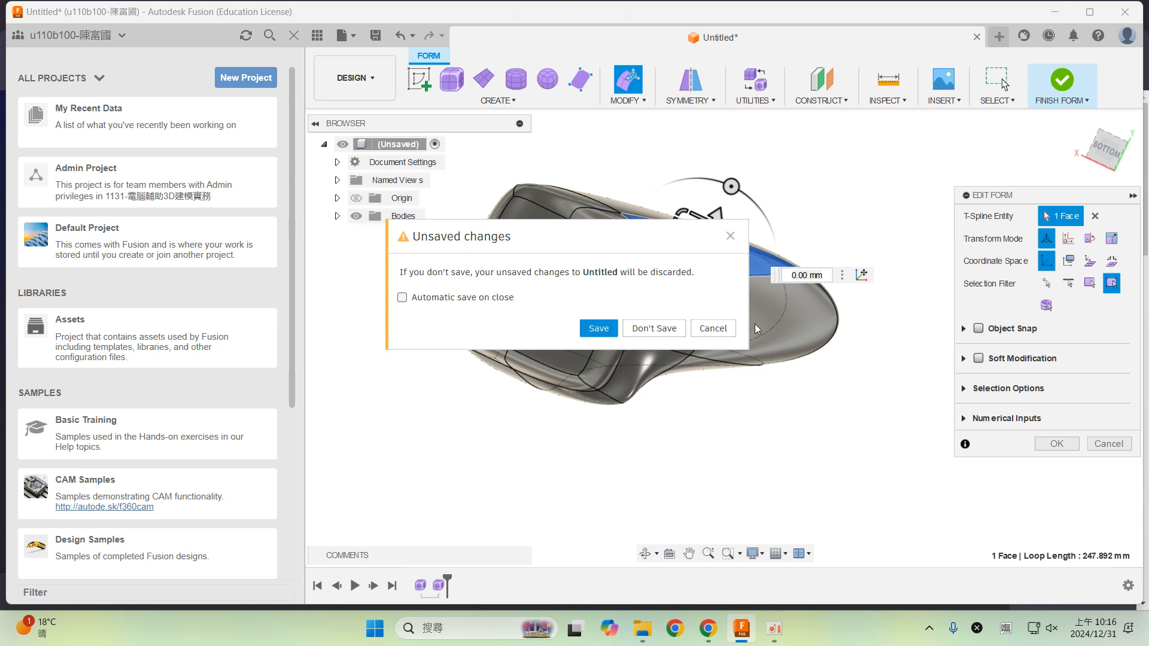
left_click(682, 336)
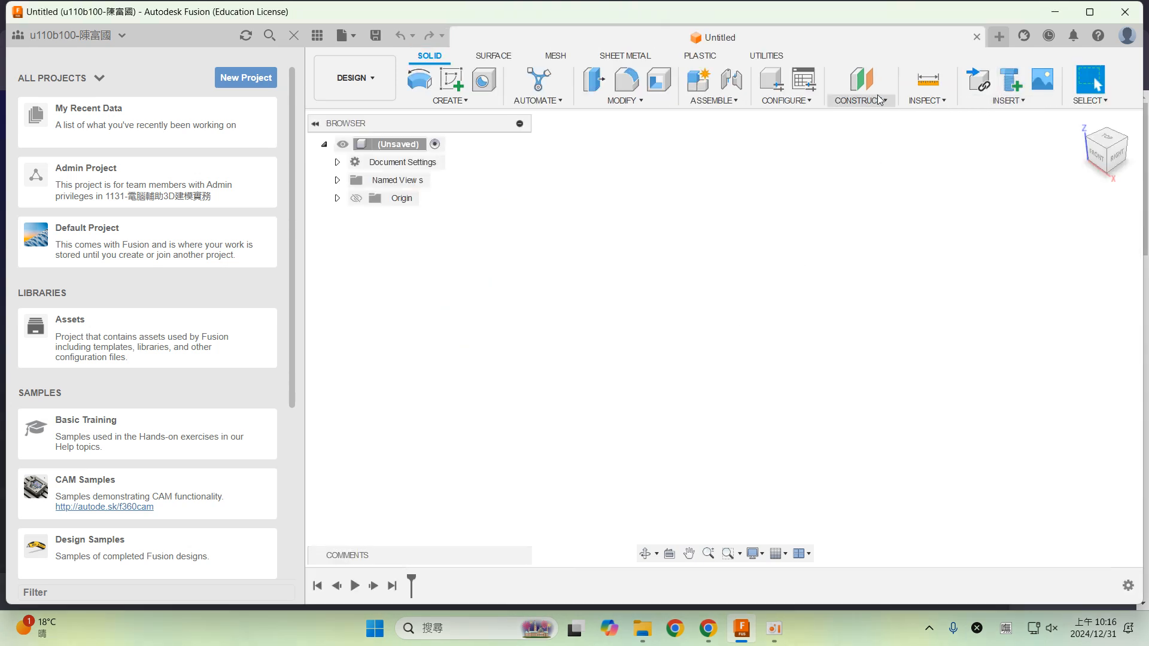
- Load 0rvU90w.jpeg from the 3D建模實務 folder on the DATA (D:) drive as a new canvas image
left_click(985, 102)
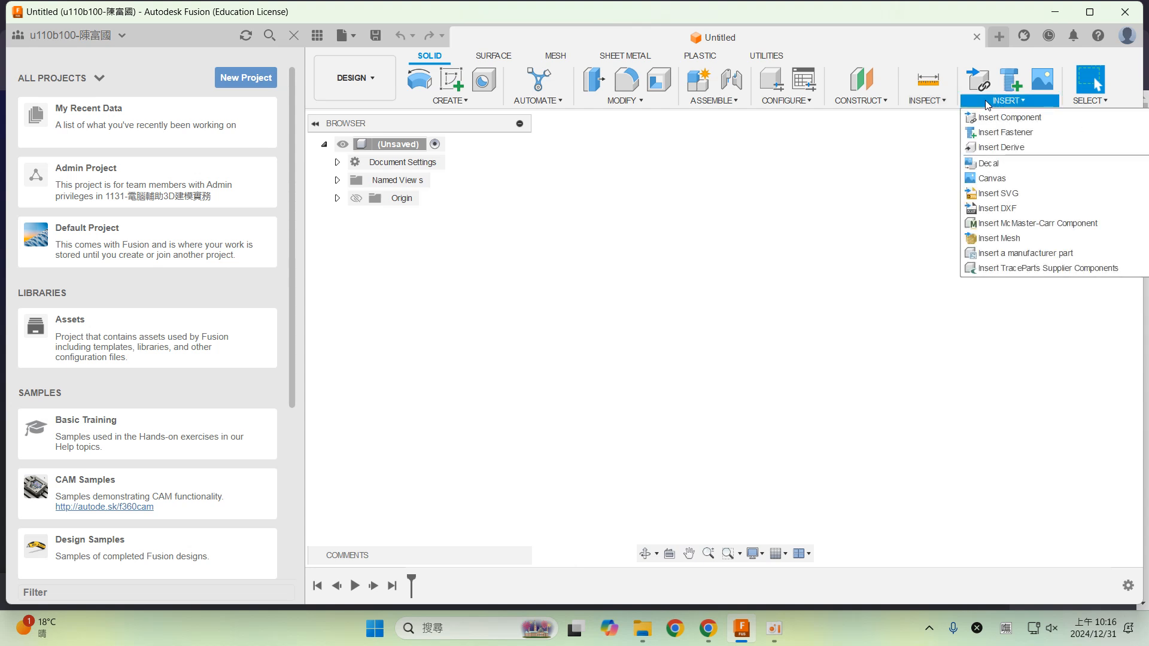
left_click(1043, 180)
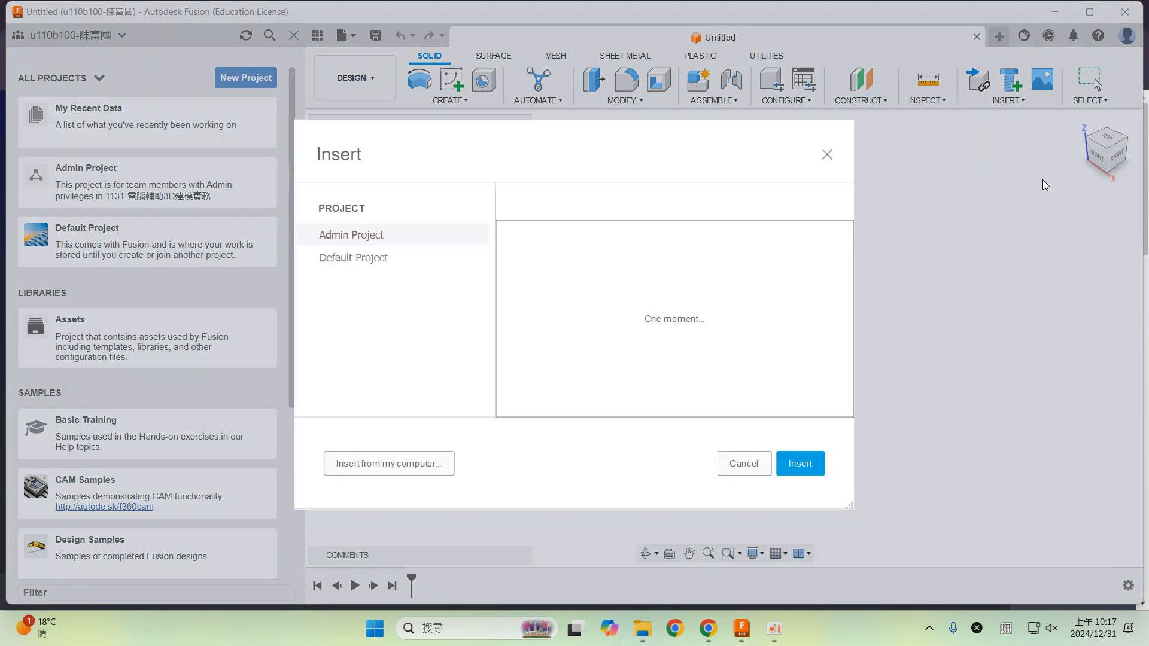
left_click(435, 465)
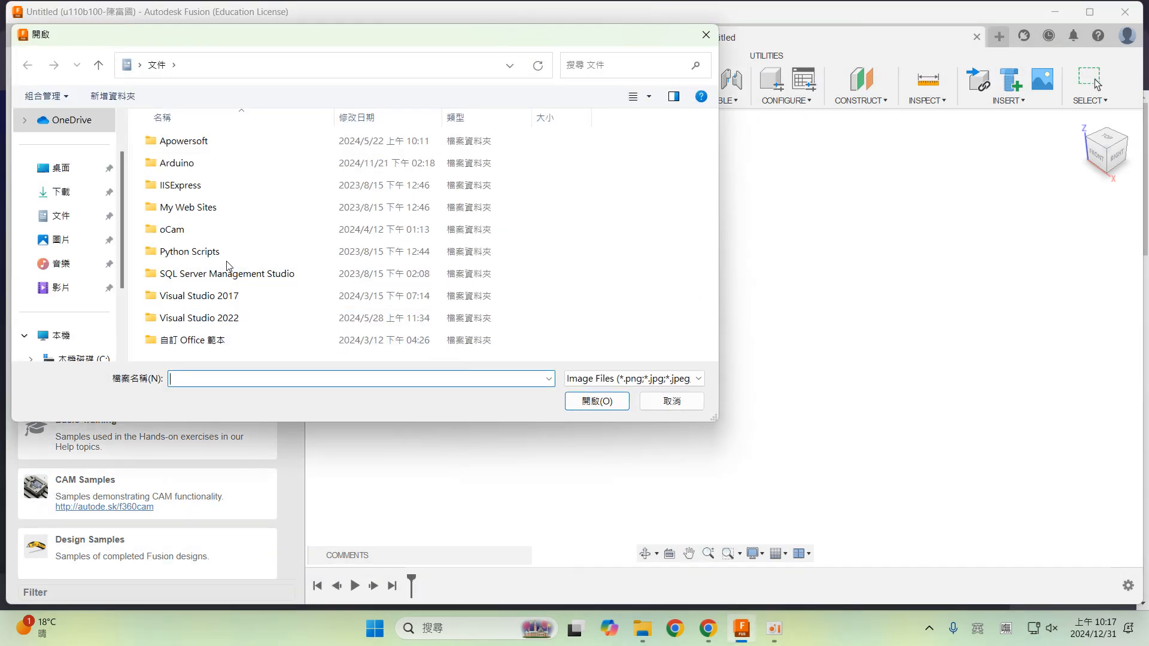
scroll(77, 326, "down", 2)
left_click(84, 288)
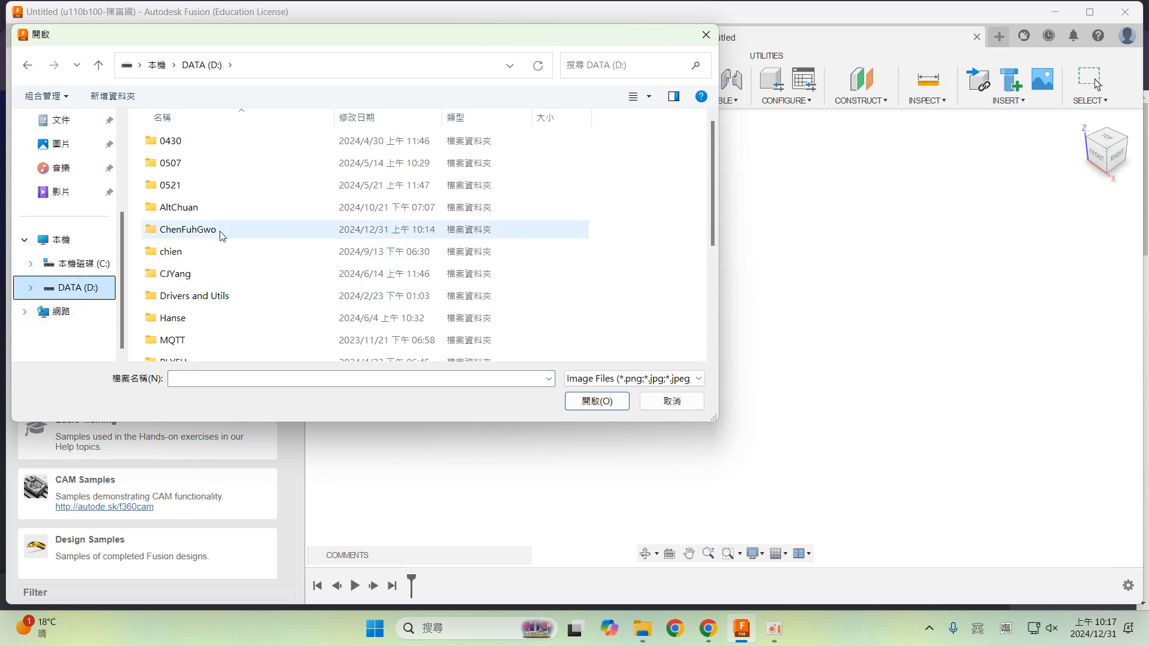
double_click(219, 231)
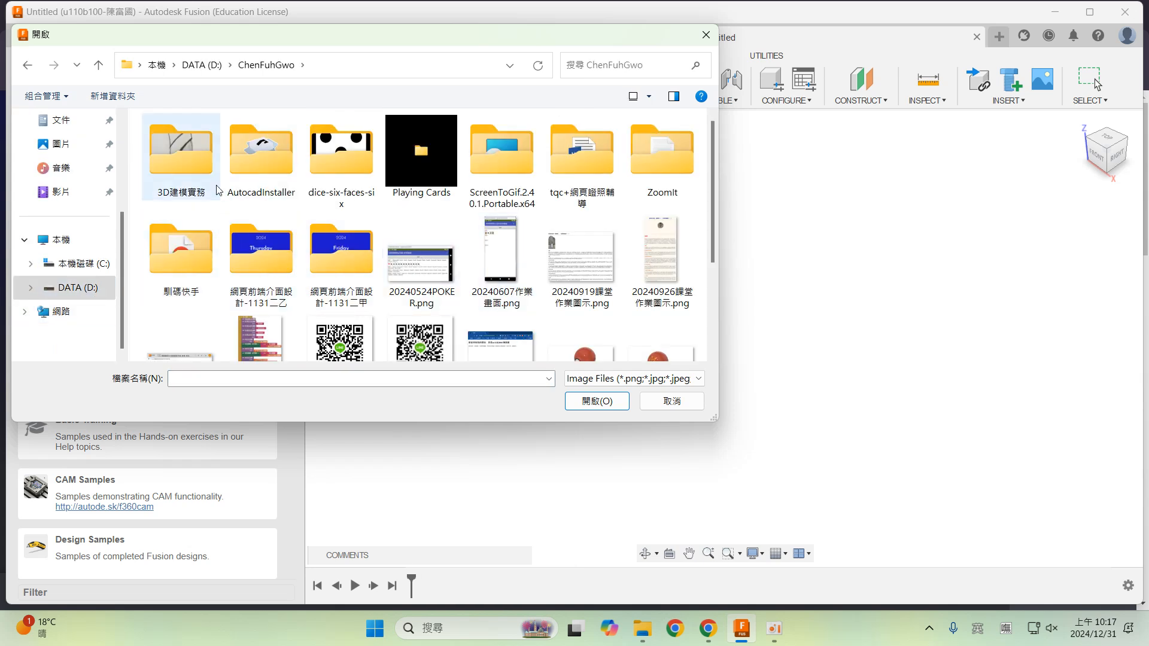
double_click(186, 171)
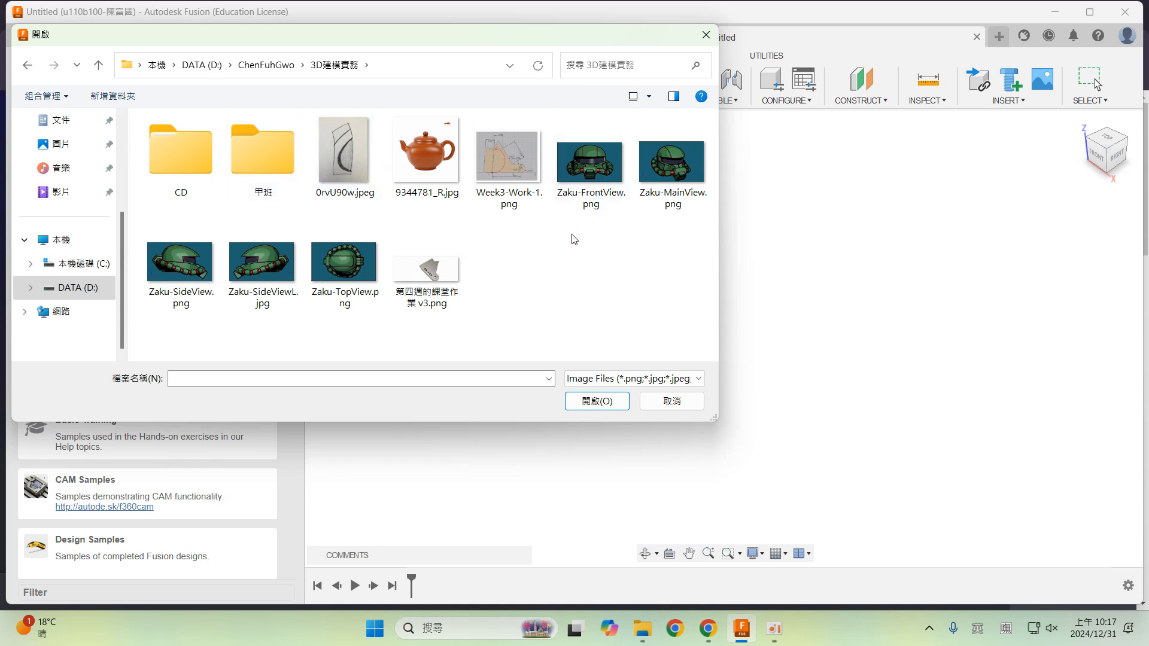
double_click(344, 151)
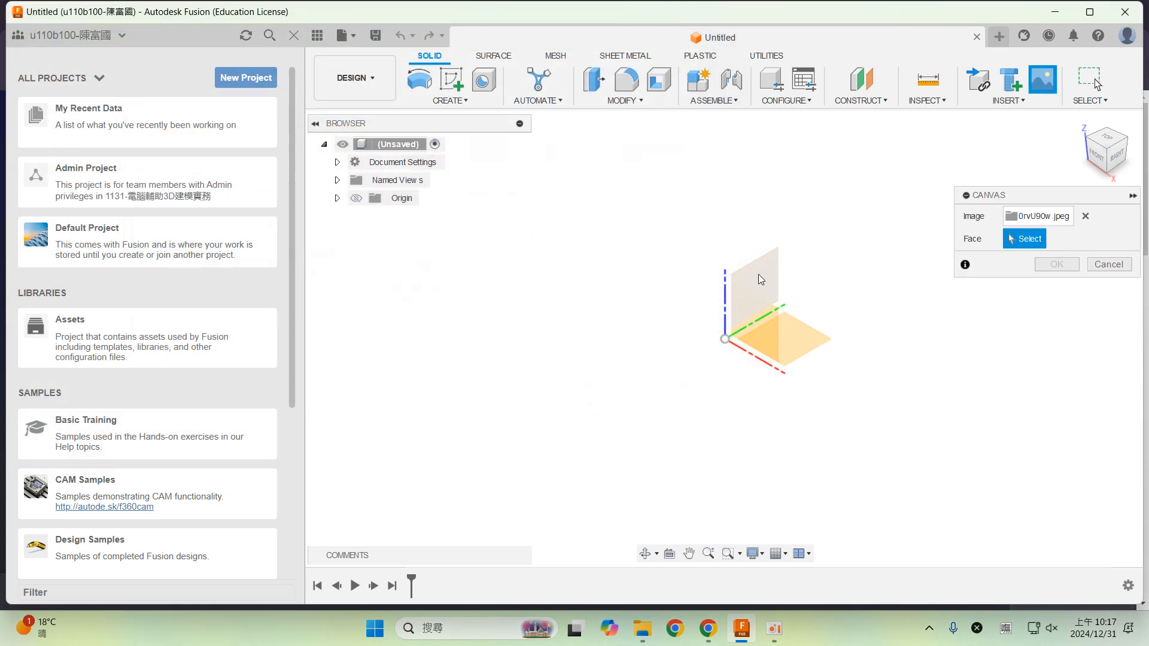
- Place the bottle sketch canvas on the YZ plane
left_click_drag(1115, 150, 1052, 134)
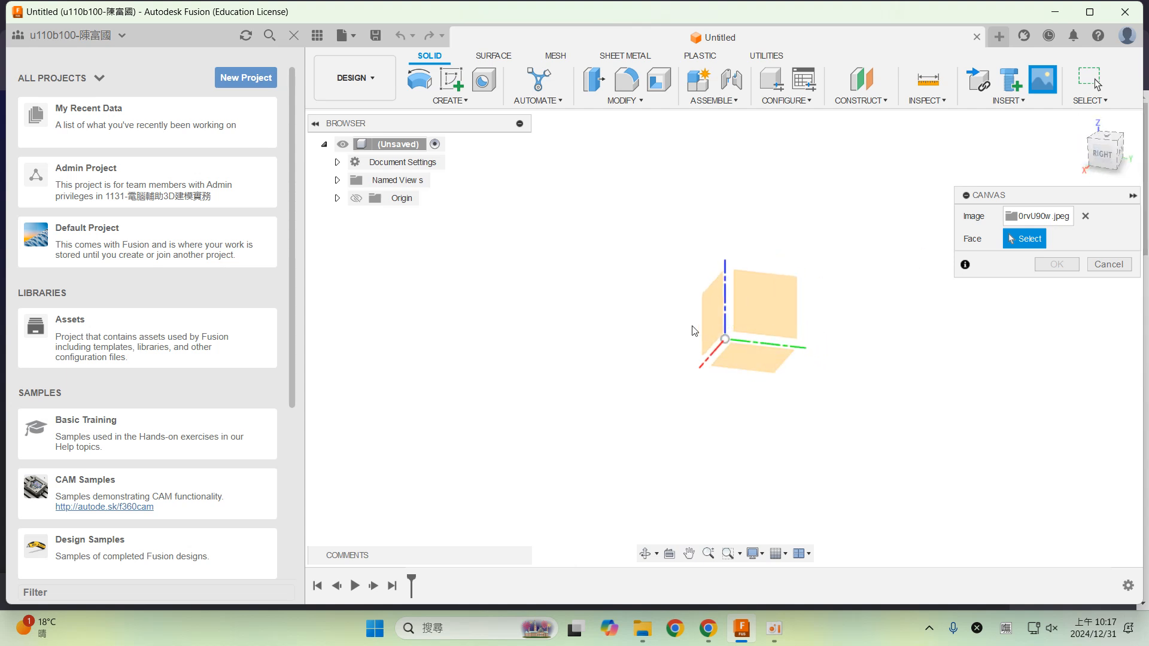
left_click(760, 321)
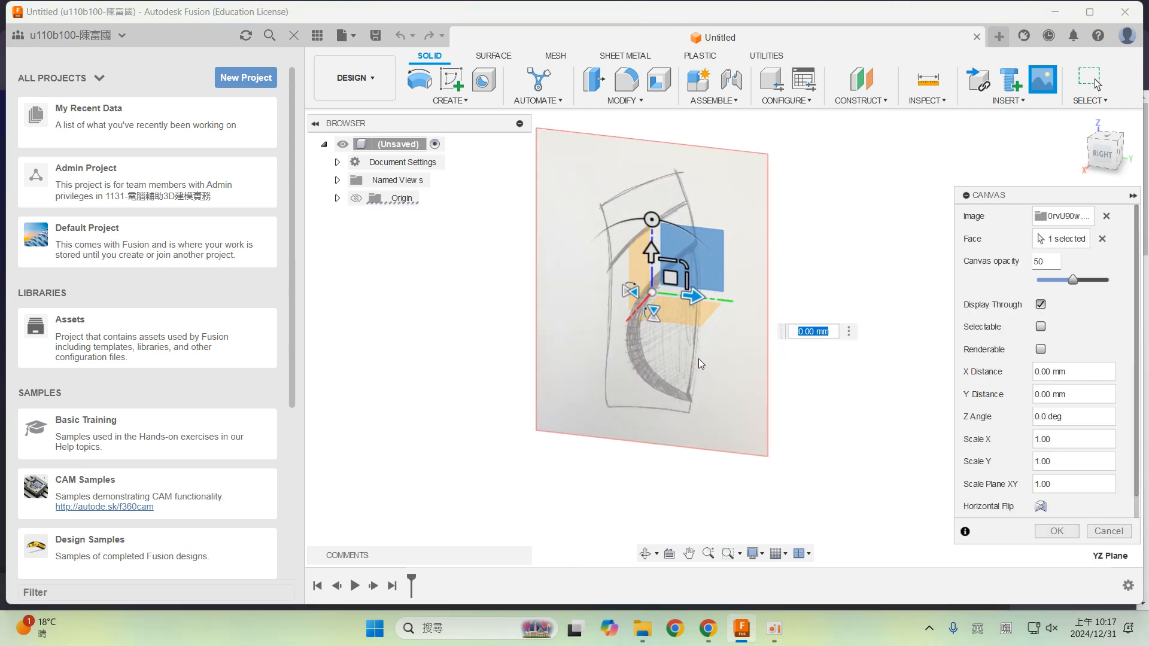
scroll(695, 356, "up", 2)
scroll(693, 358, "down", 1)
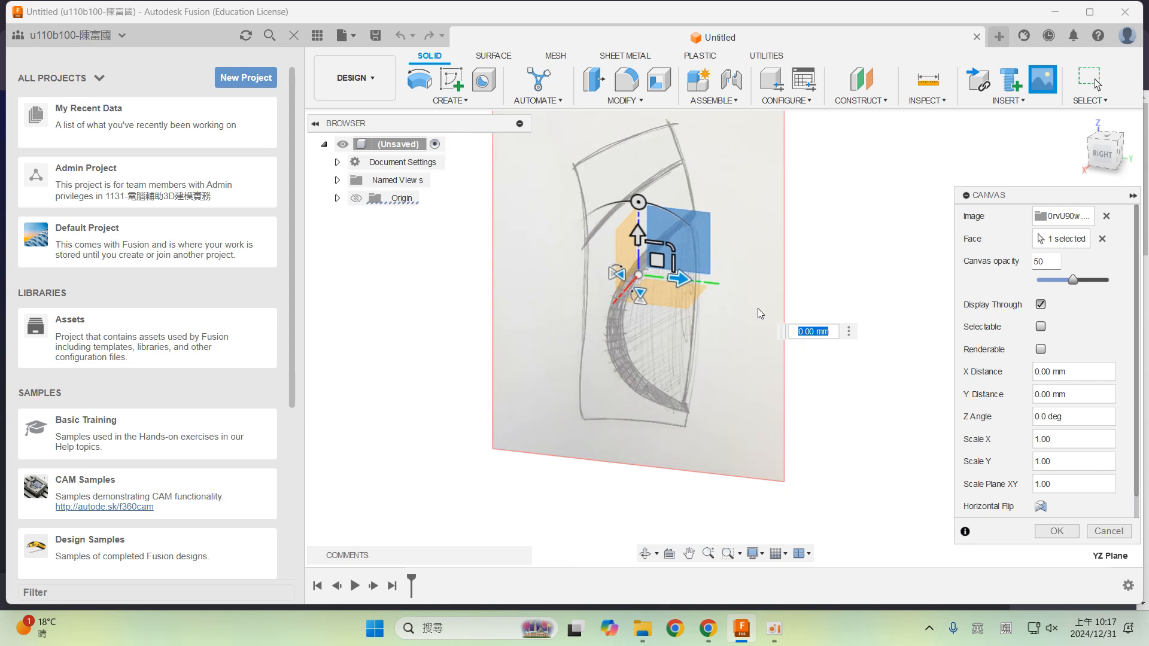
scroll(712, 282, "down", 1)
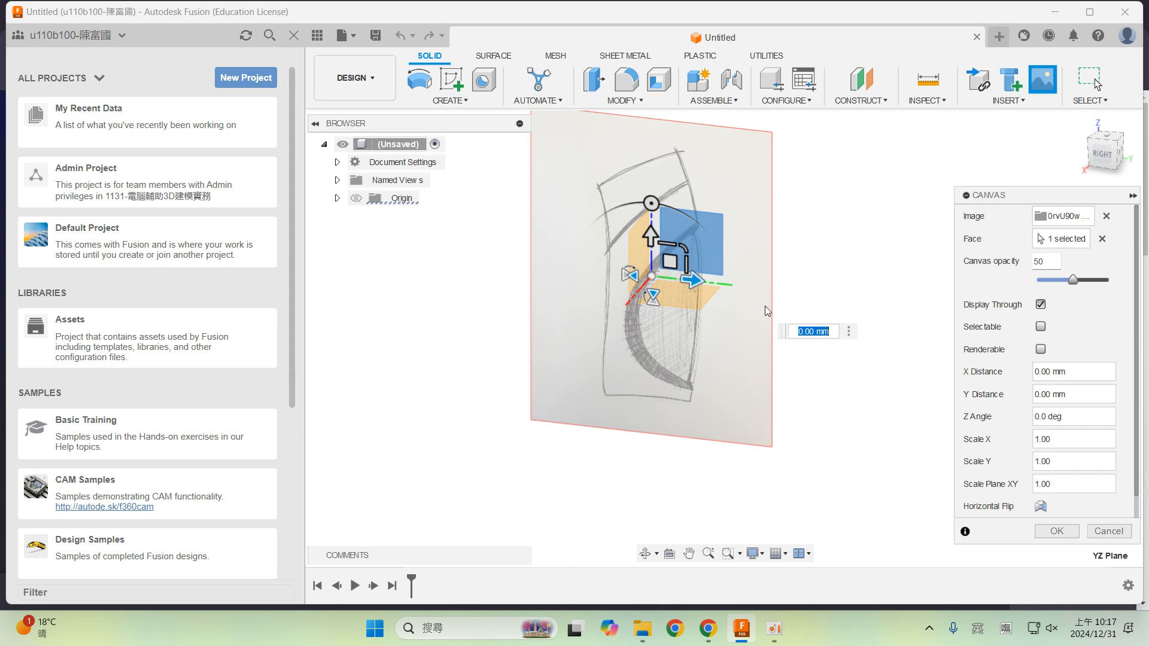
- Move the canvas to about 0.327 mm X distance and 9.116 mm Y distance so the bottle base meets the origin, and accept it
left_click(1057, 531)
left_click_drag(669, 262, 693, 150)
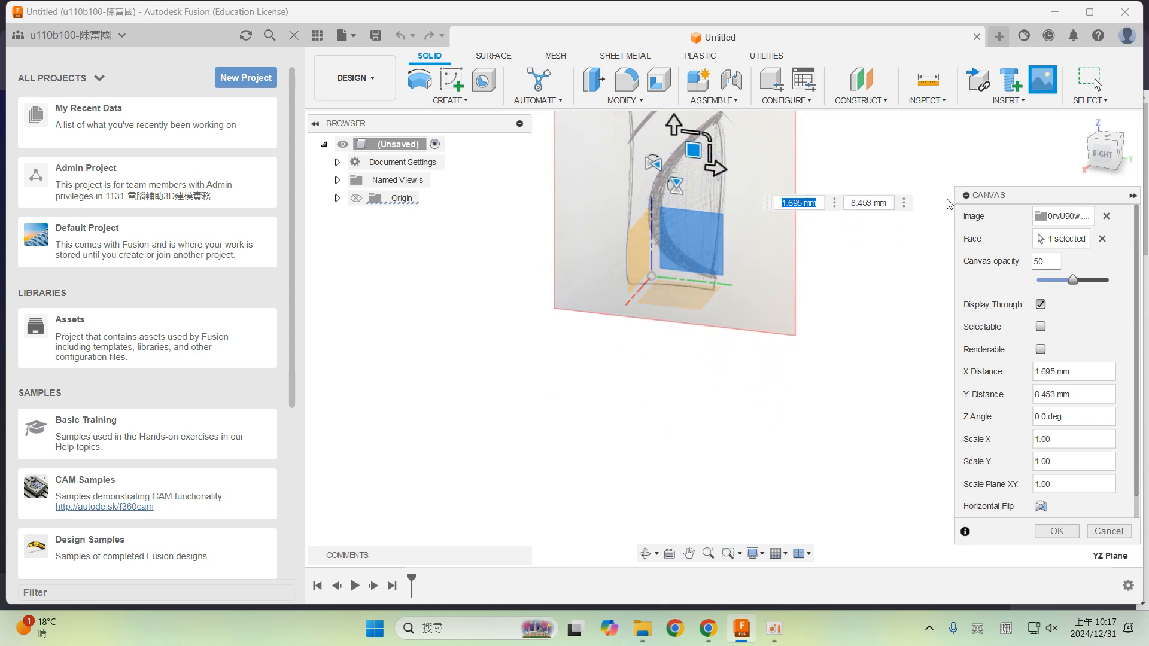
left_click(1104, 156)
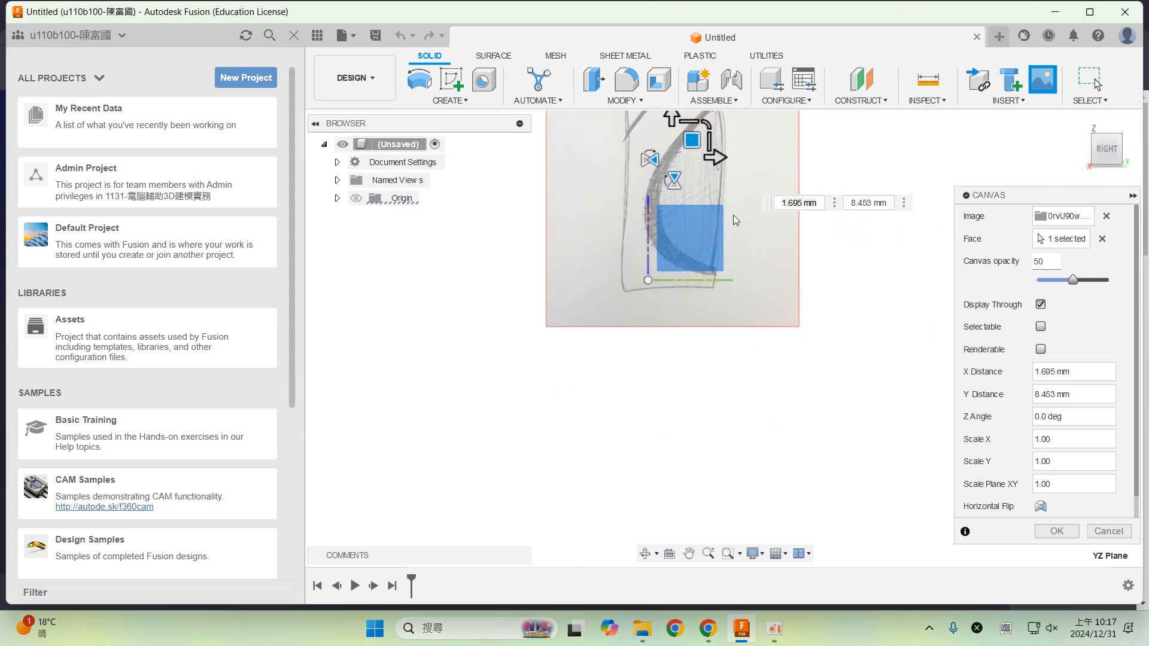
mouse_move(693, 140)
left_mouse_down()
mouse_move(697, 126)
mouse_move(672, 134)
left_mouse_up()
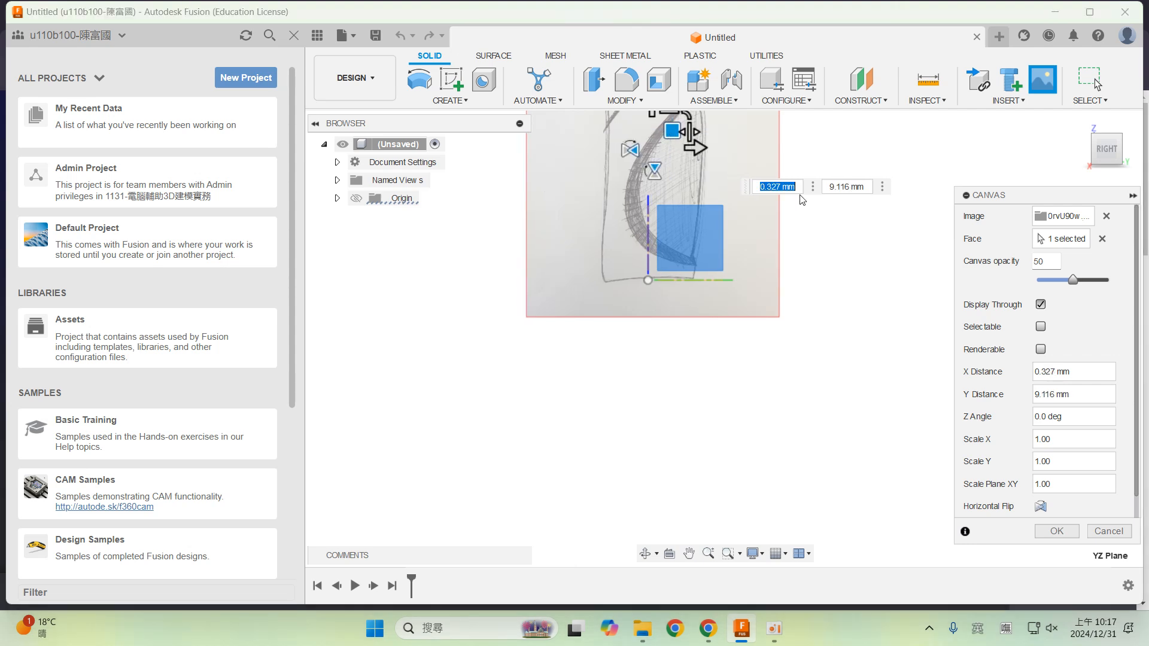
left_click(1059, 533)
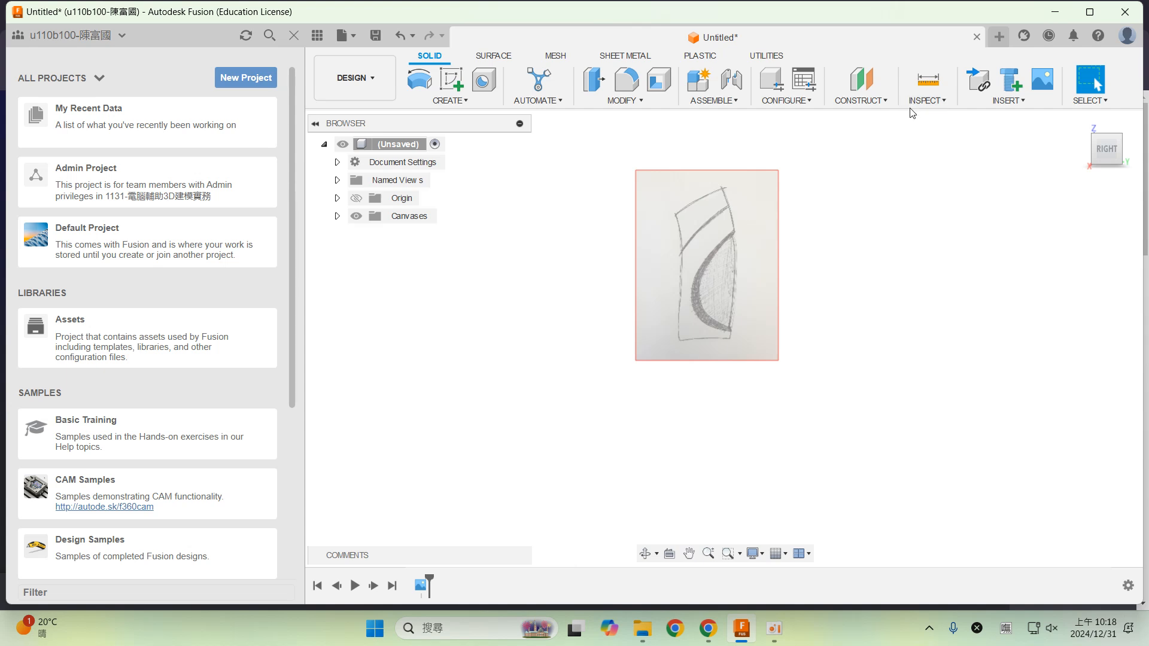
- Start a sketch on the YZ plane and draw a vertical line about 21 mm long up from the origin
left_click(451, 79)
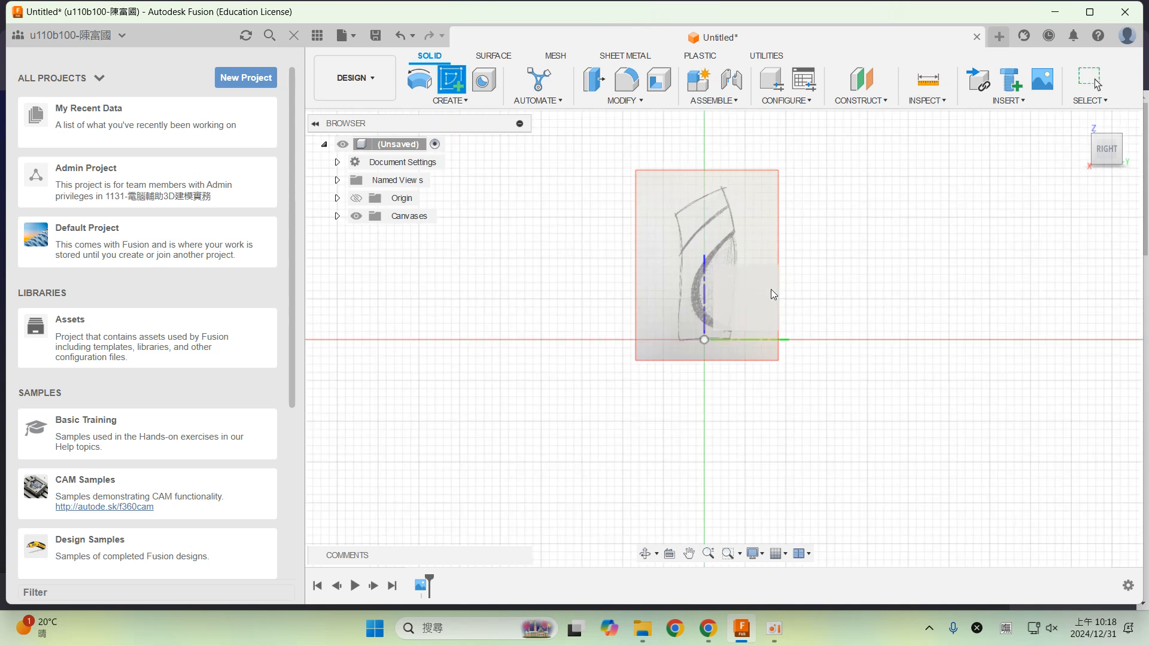
left_click(757, 300)
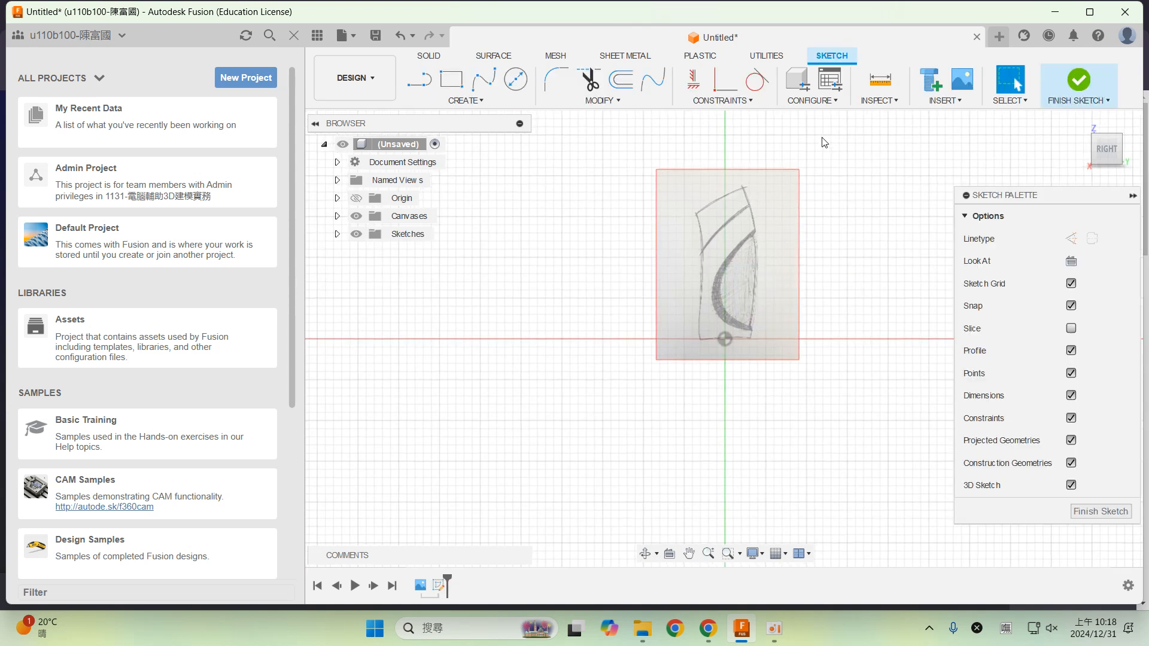
left_click(430, 89)
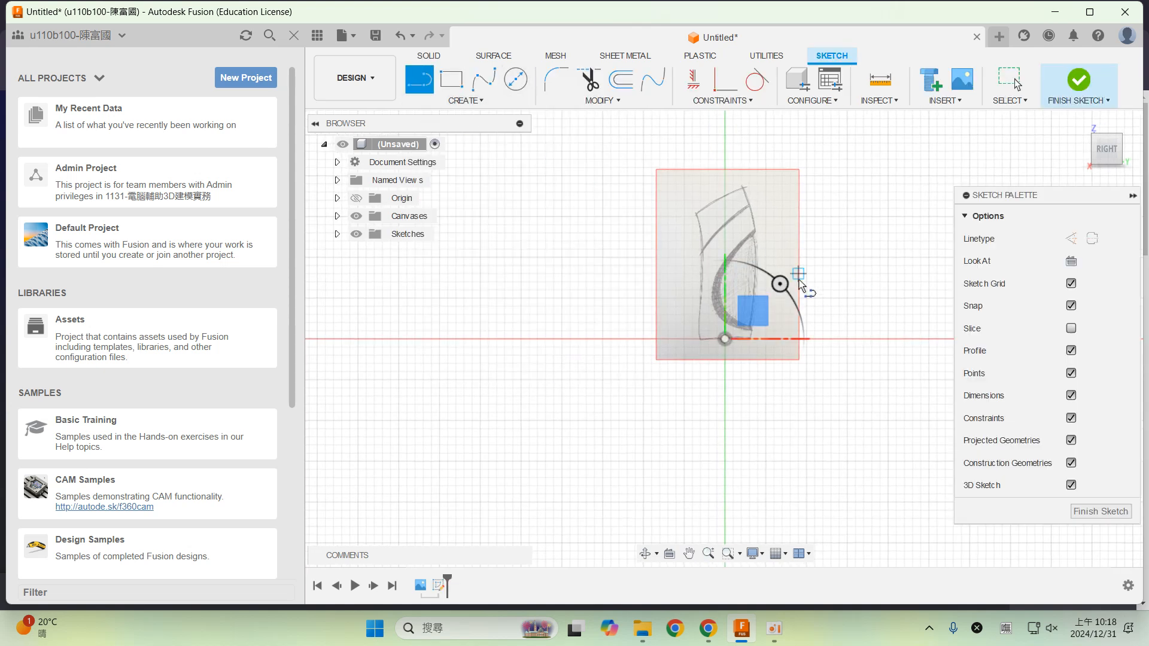
left_click(725, 340)
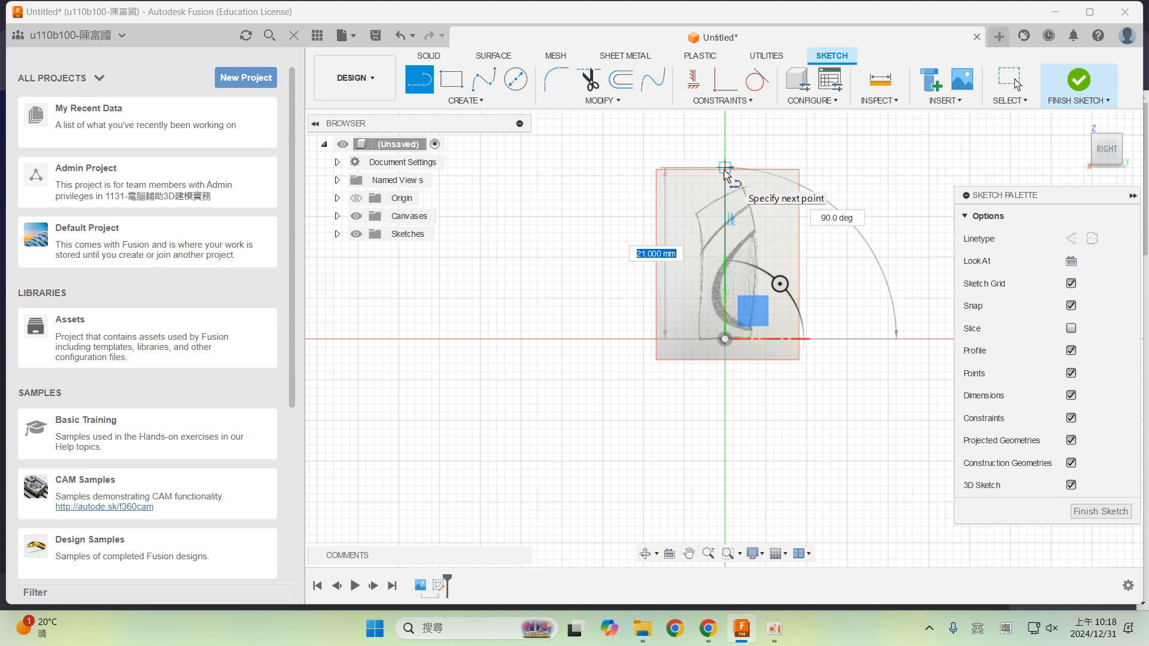
left_click(727, 172)
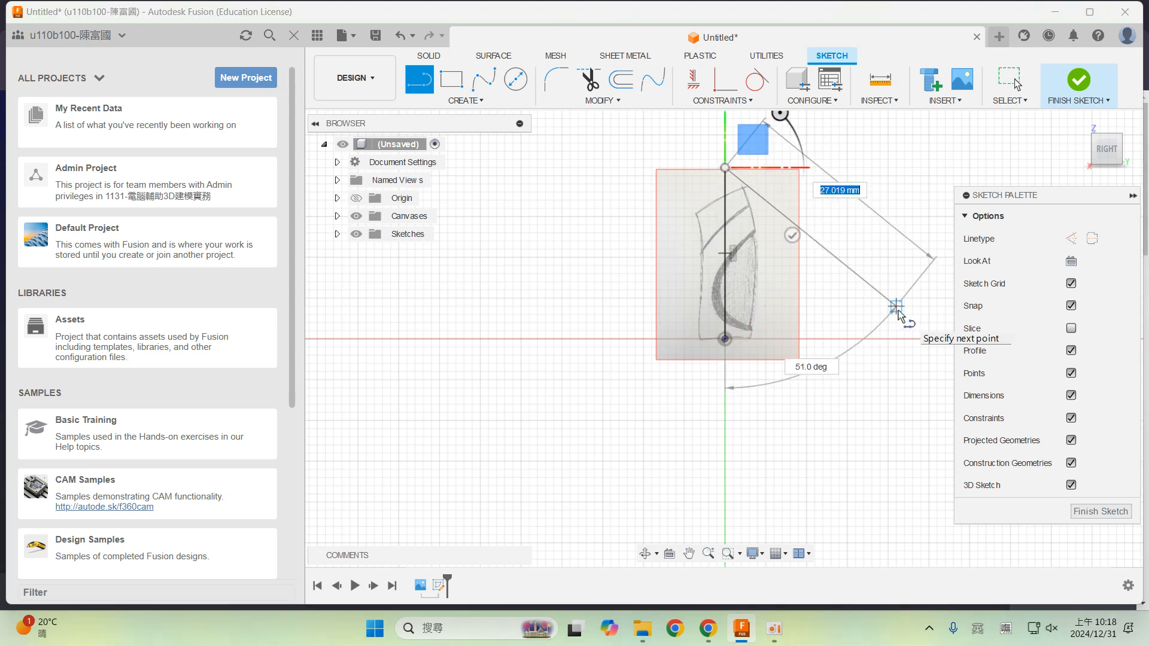
key("Escape")
- Change the vertical line through the bottle to a construction line
scroll(893, 310, "down", 2)
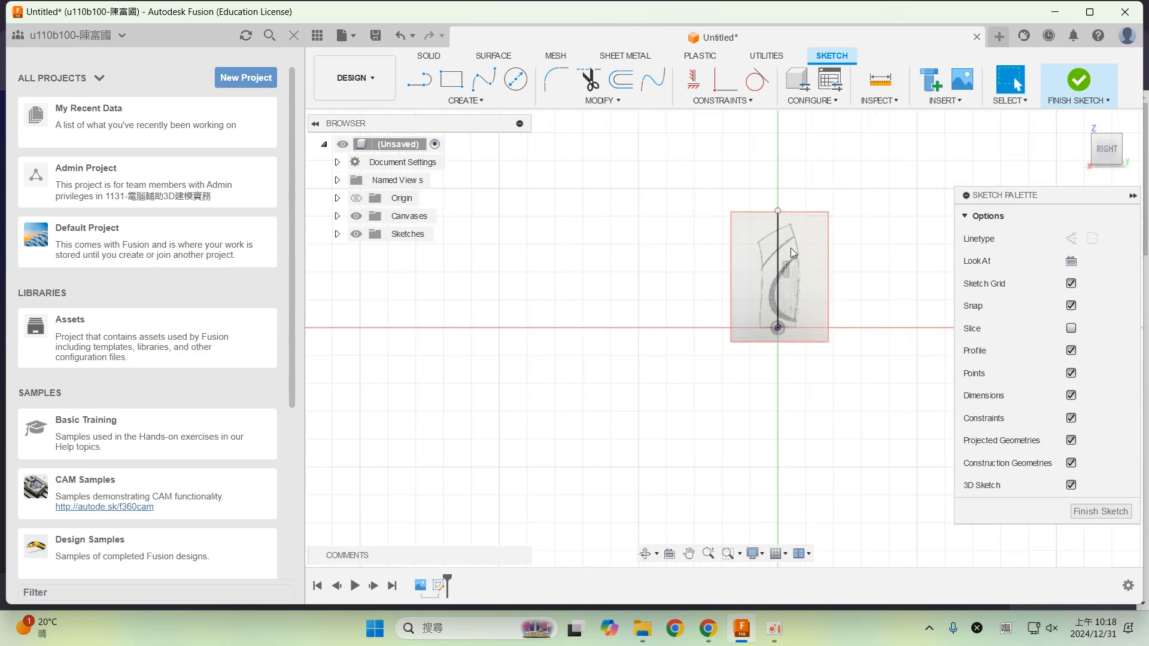
middle_click_drag(776, 291, 644, 432)
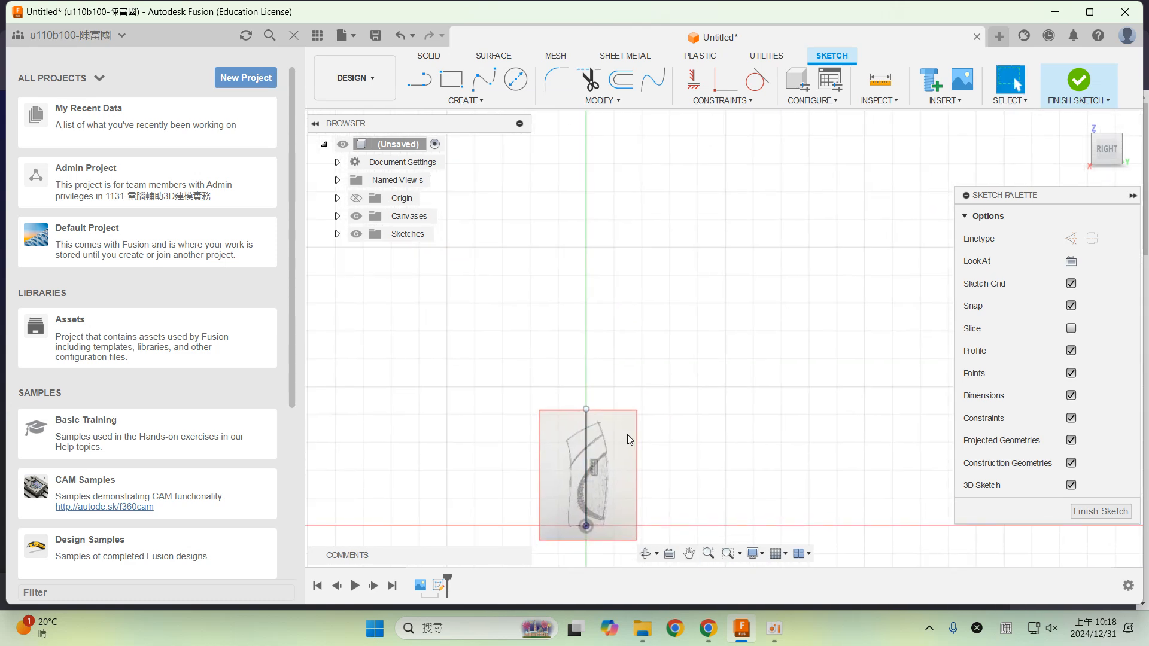
scroll(647, 441, "up", 3)
middle_click_drag(612, 451, 663, 341)
left_click(585, 382)
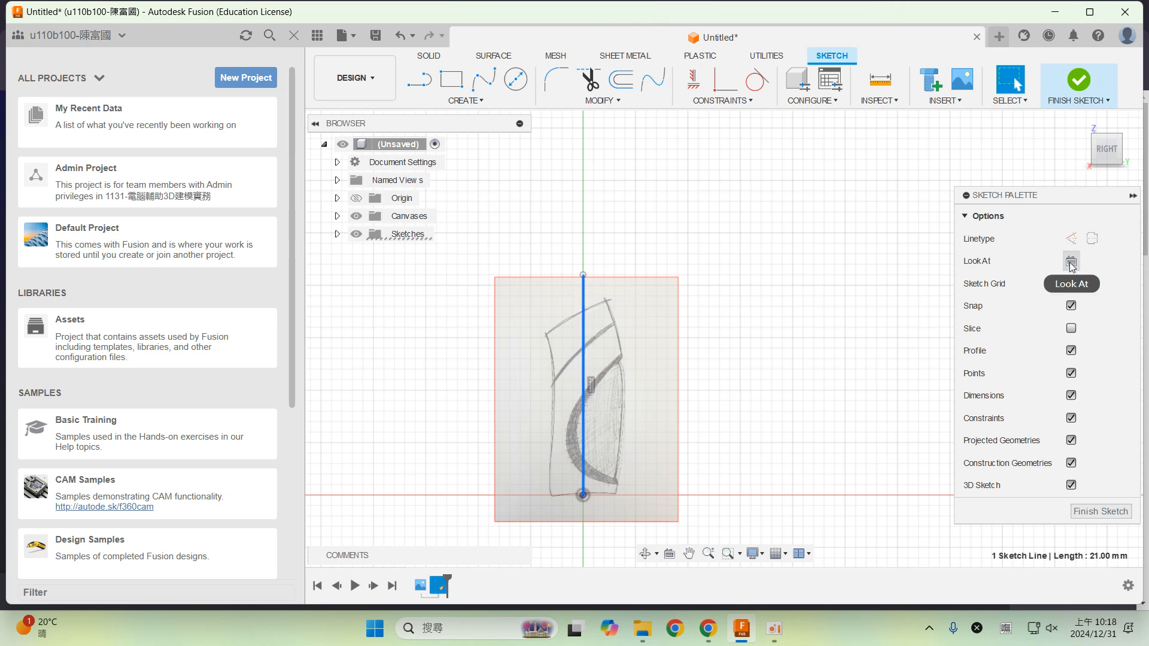
left_click(1070, 238)
- Dimension the vertical construction line's length to 150 mm
scroll(628, 335, "up", 2)
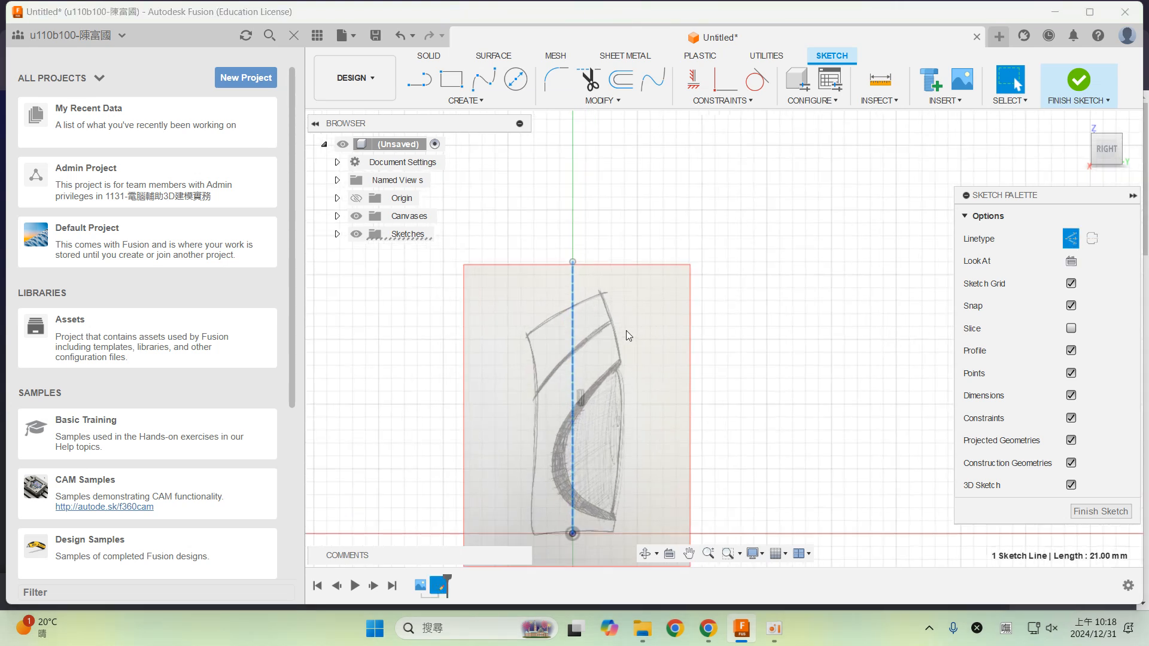
right_click(573, 287)
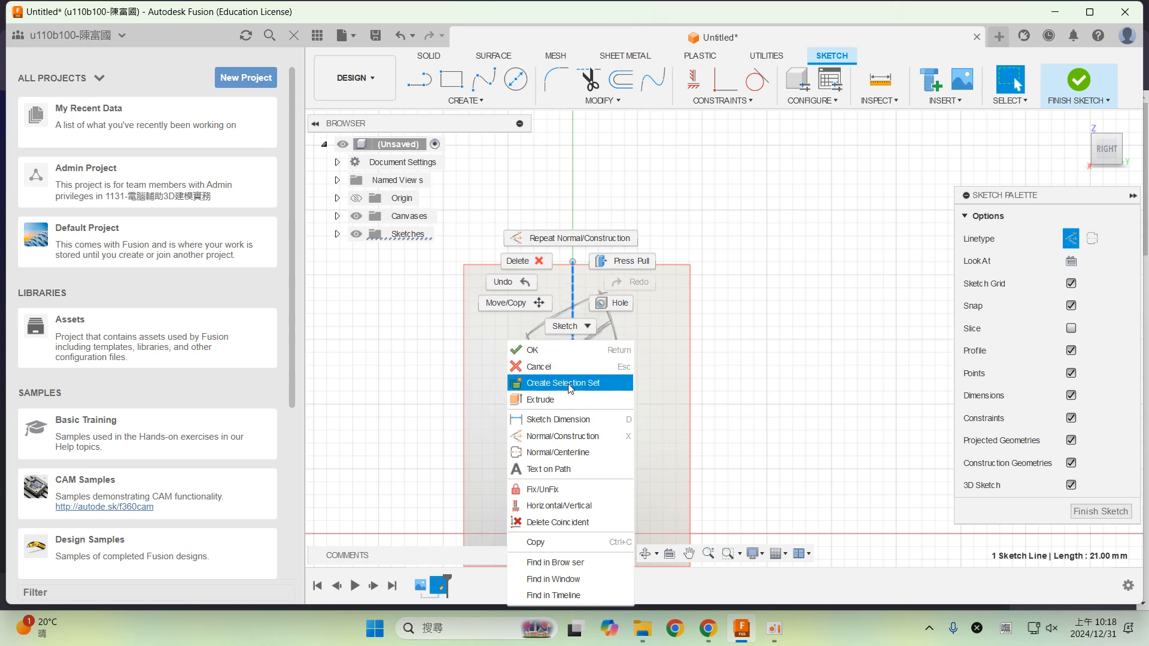
left_click(557, 419)
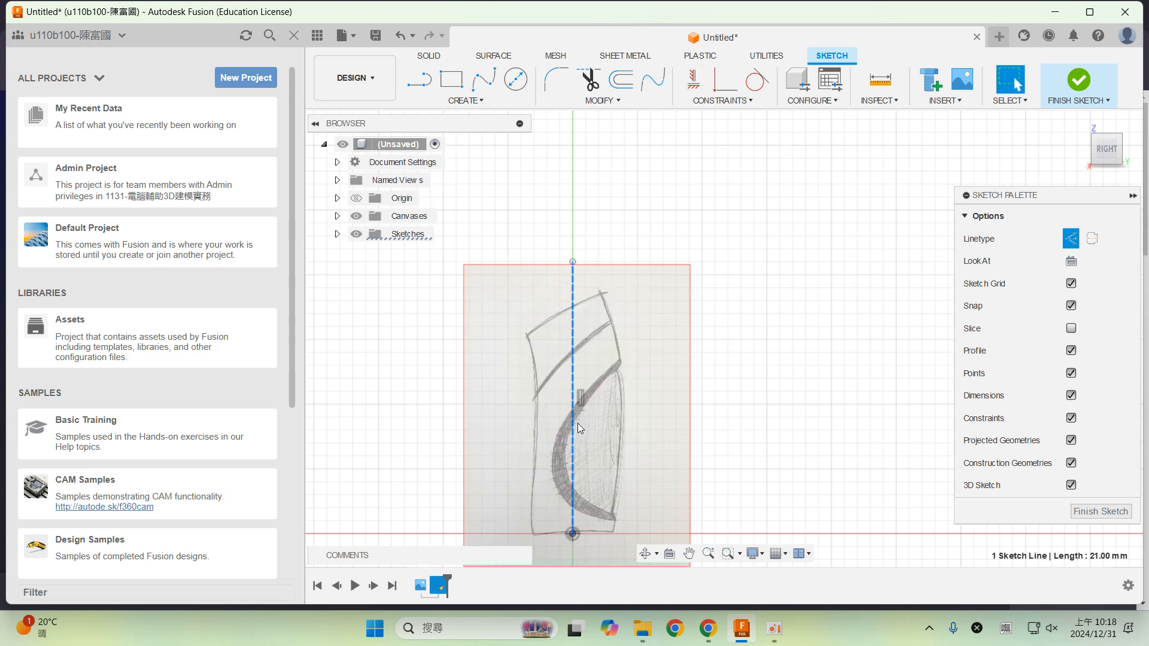
left_click(757, 402)
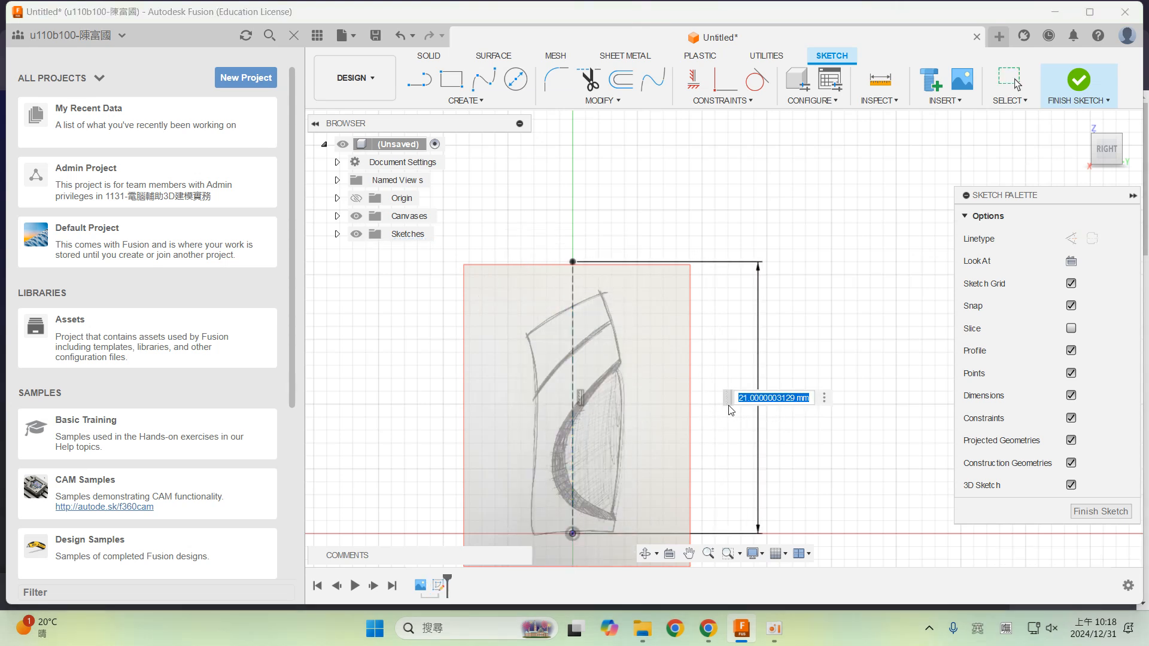
type("150")
key("Return")
- Finish the sketch containing the vertical construction line
scroll(728, 405, "down", 2)
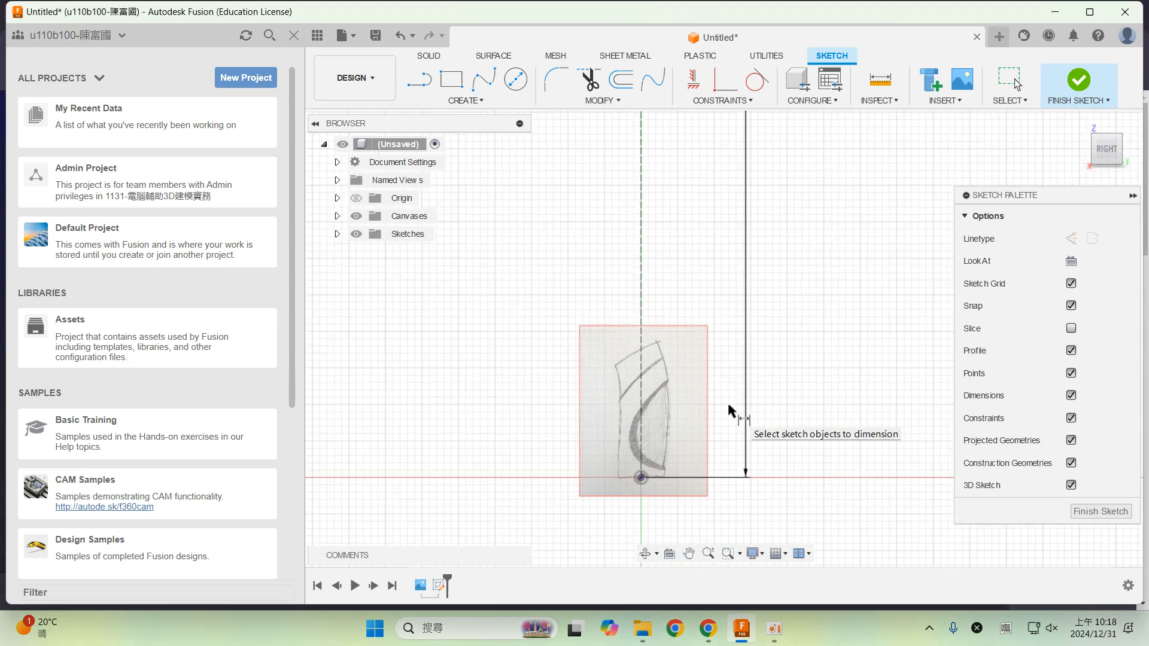
scroll(727, 401, "down", 2)
scroll(817, 400, "down", 1)
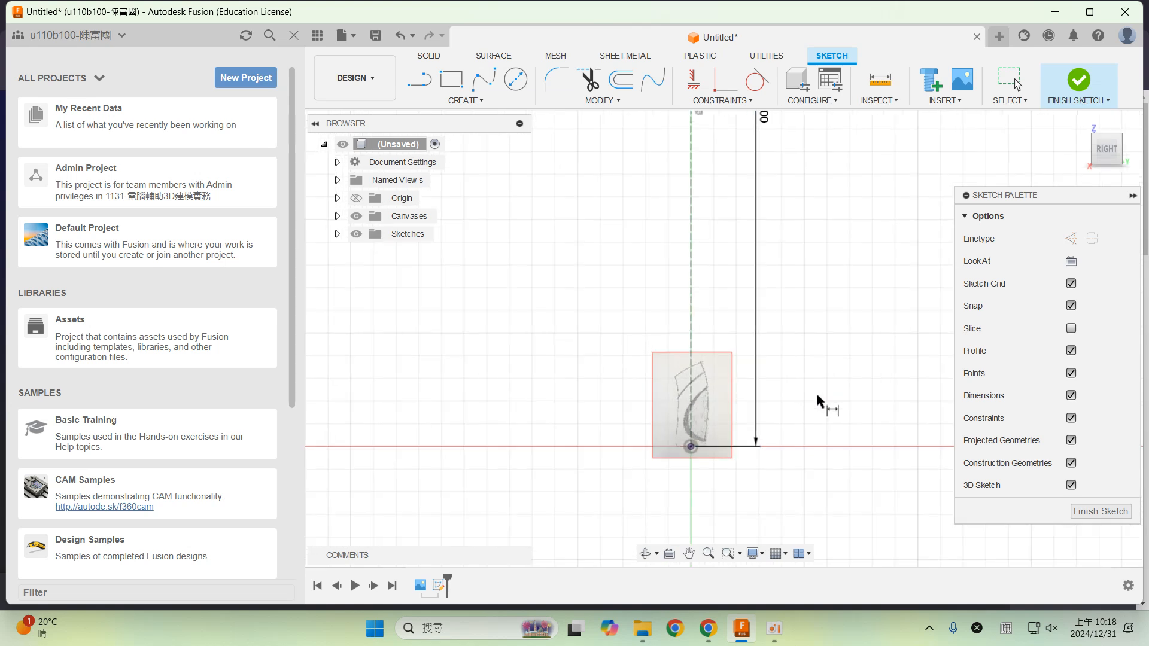
scroll(818, 399, "down", 4)
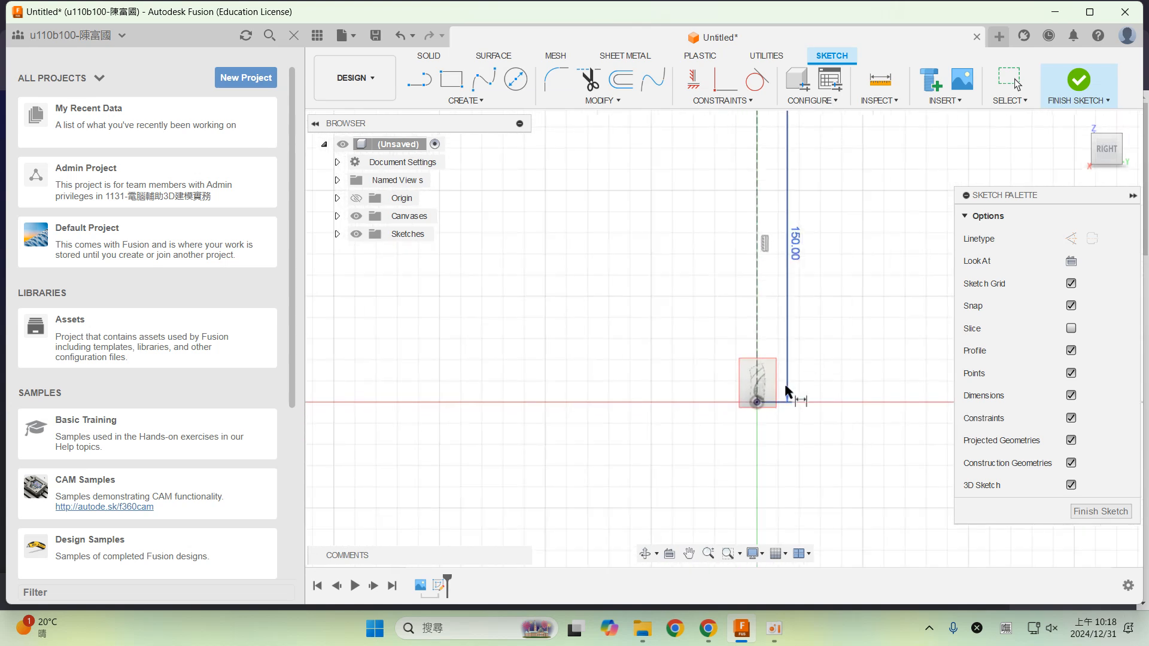
mouse_move(790, 375)
middle_mouse_down()
mouse_move(739, 428)
mouse_move(655, 466)
middle_mouse_up()
scroll(657, 461, "up", 2)
scroll(664, 462, "down", 2)
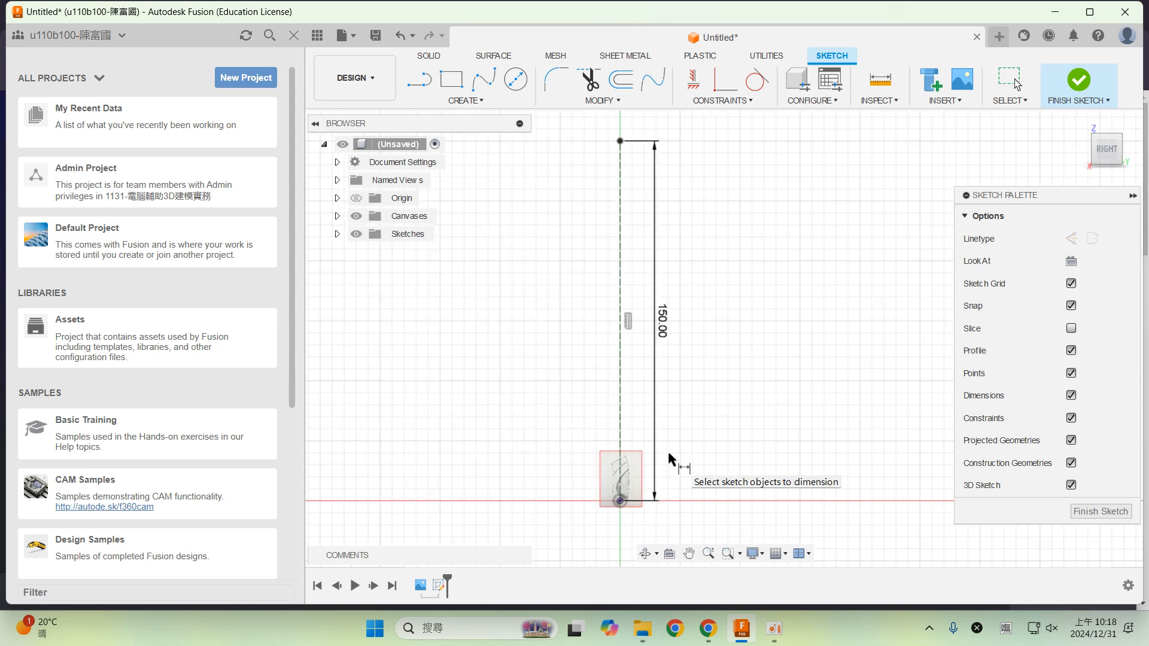
left_click(1094, 511)
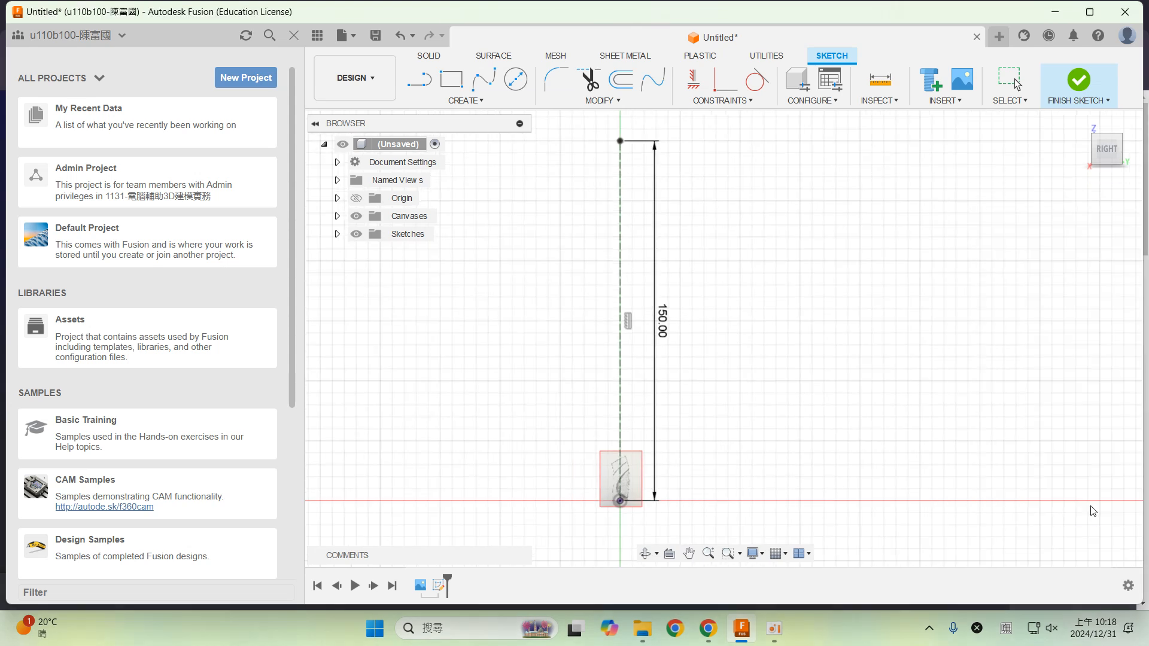
- Edit the bottle canvas and enlarge it uniformly to match the bottle drawing to the 150 mm construction line
right_click(625, 467)
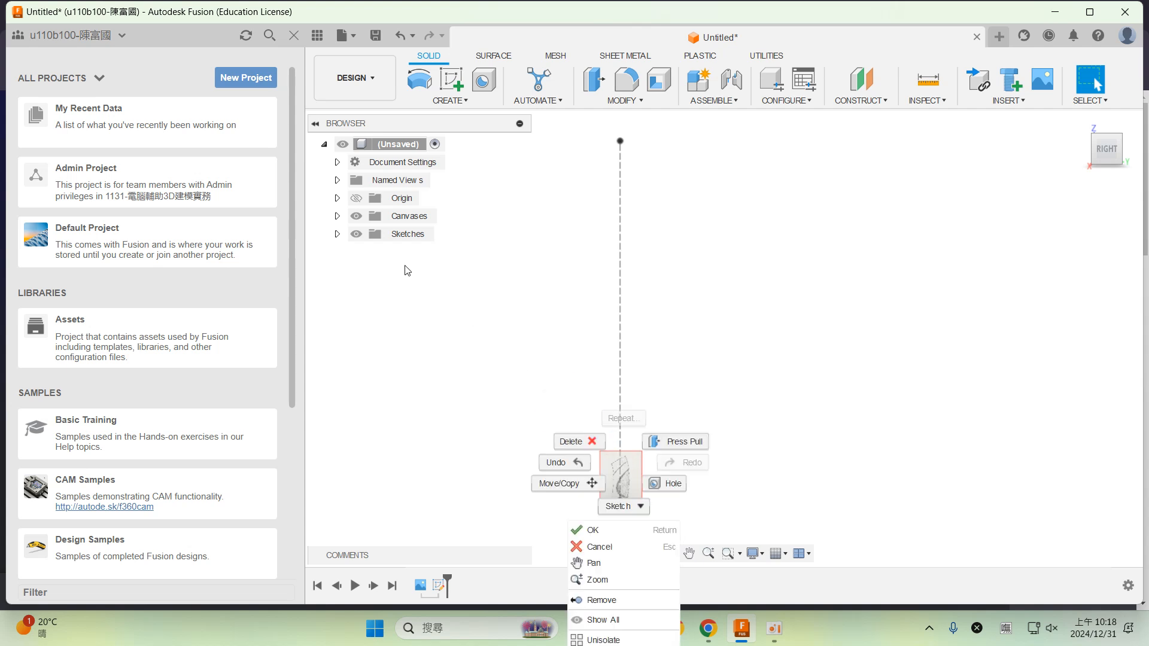
left_click(339, 217)
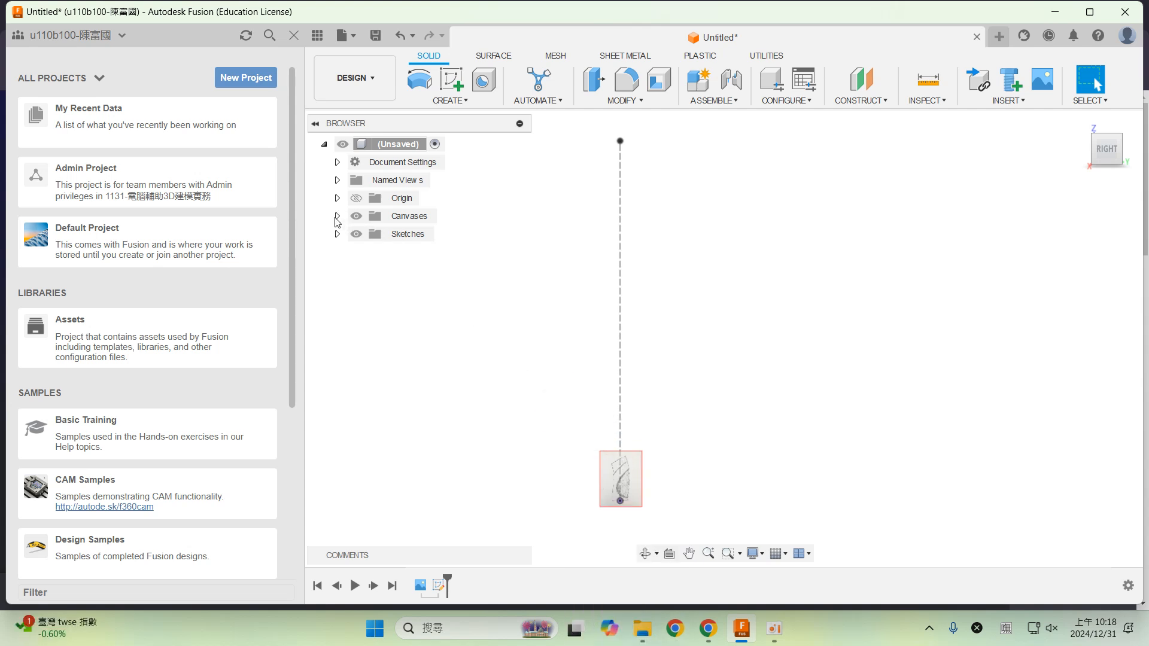
left_click(338, 216)
left_click(405, 237)
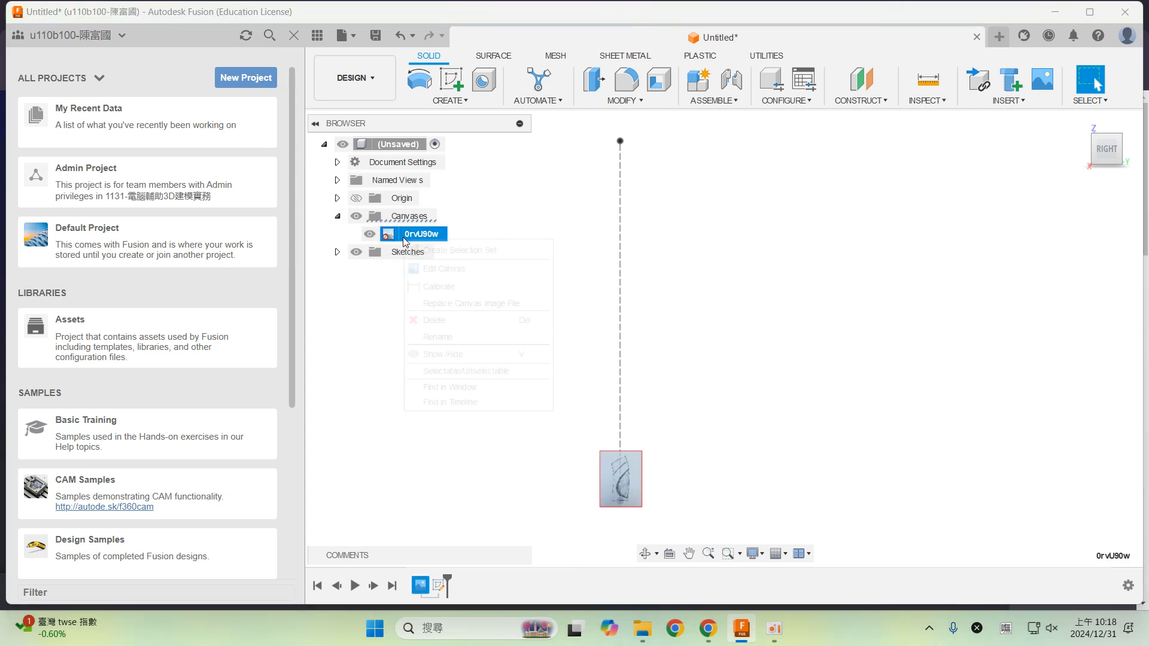
right_click(405, 238)
left_click(440, 268)
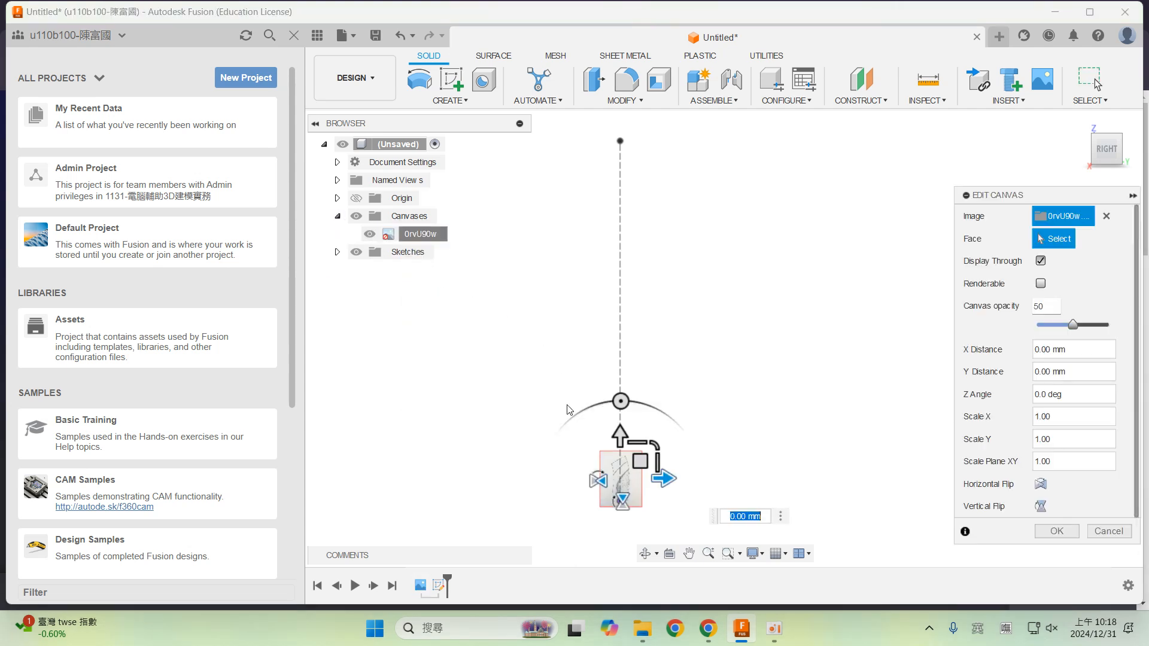
left_click_drag(654, 446, 793, 130)
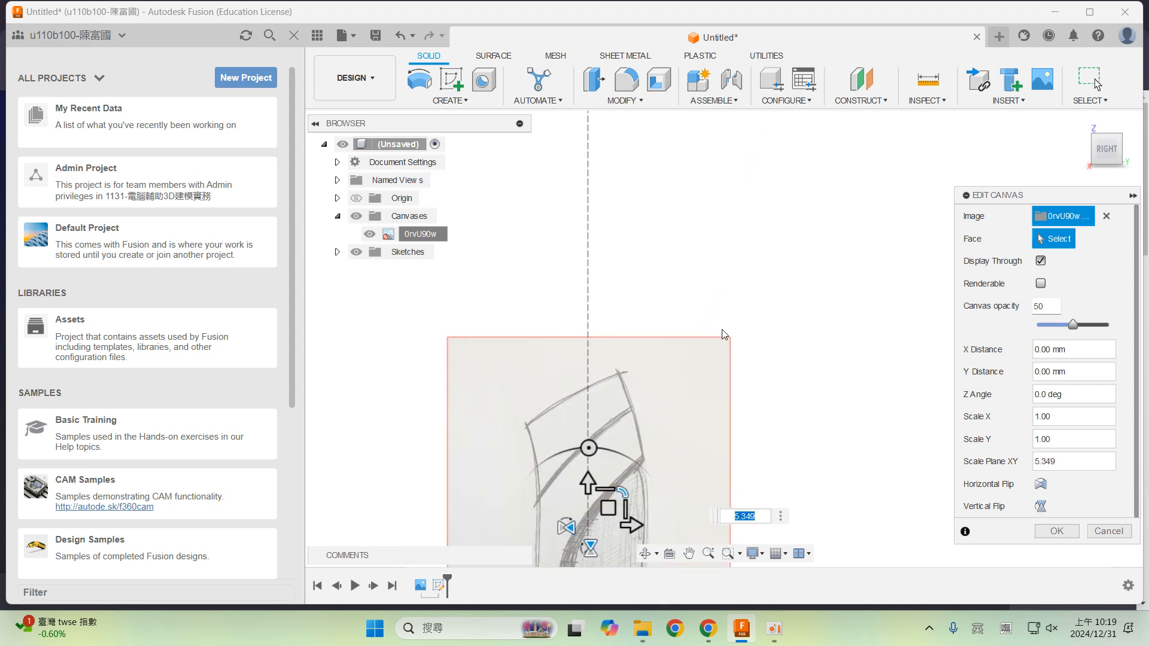
scroll(724, 337, "down", 4)
left_click_drag(708, 392, 724, 359)
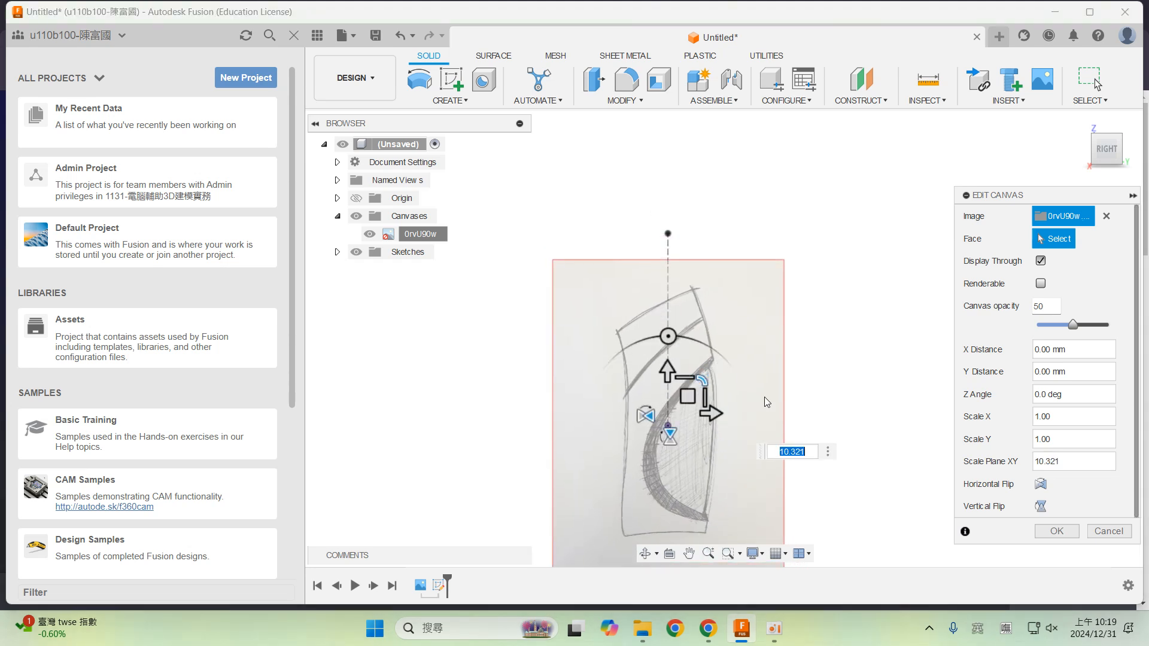
- Move the canvas about -1.87 mm in X and -14.96 mm in Y to seat the bottle's base on the origin, and apply
left_click_drag(688, 396, 692, 309)
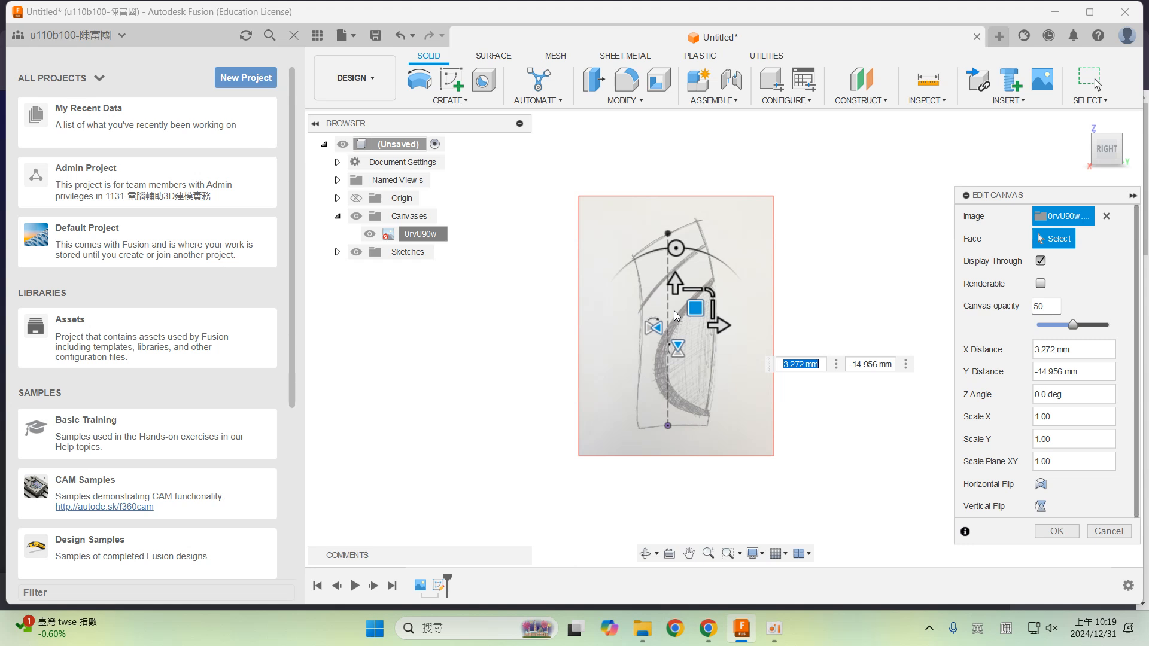
left_click_drag(693, 310, 686, 311)
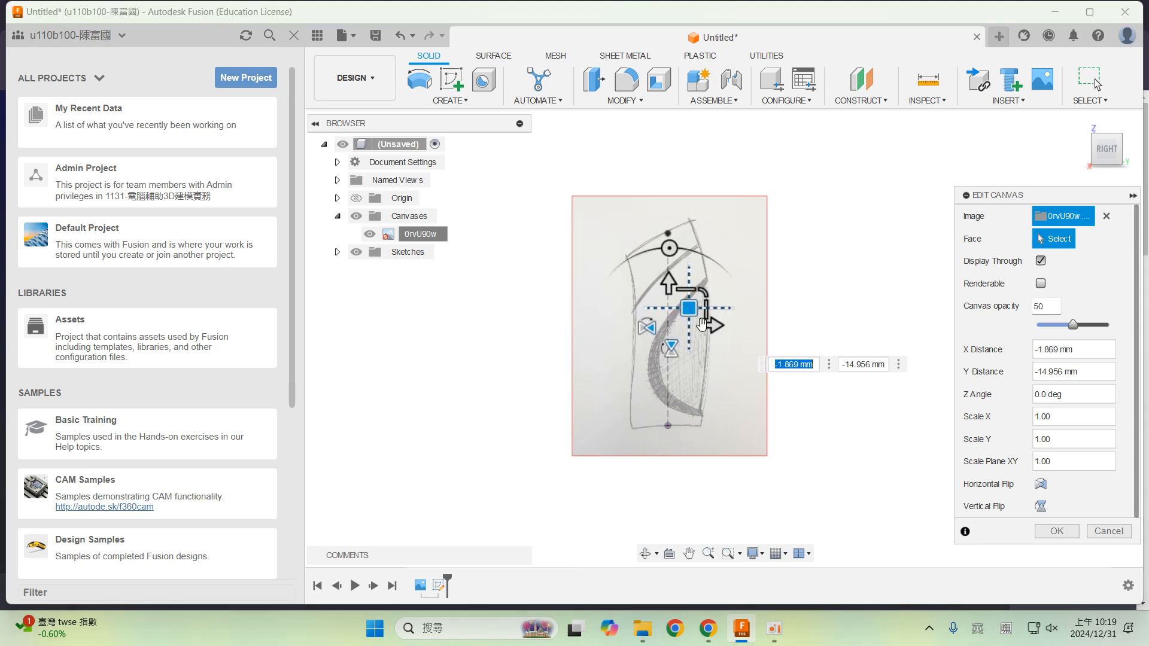
left_click(1056, 531)
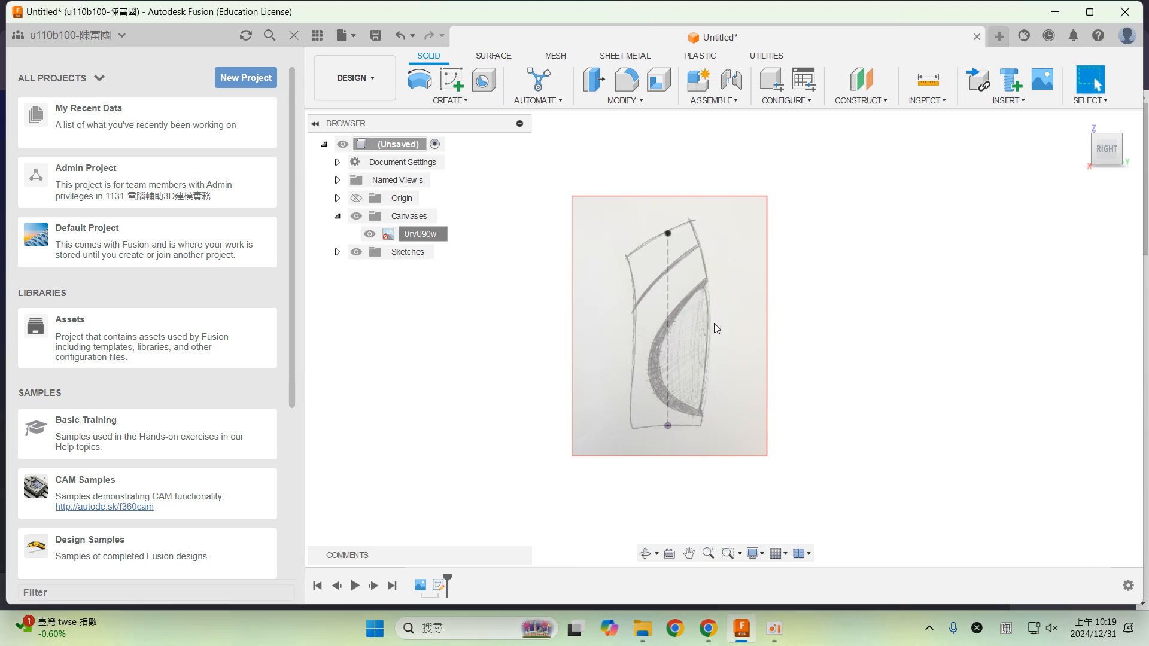
- Delete the sketch containing the 150 mm construction line
scroll(668, 316, "up", 4)
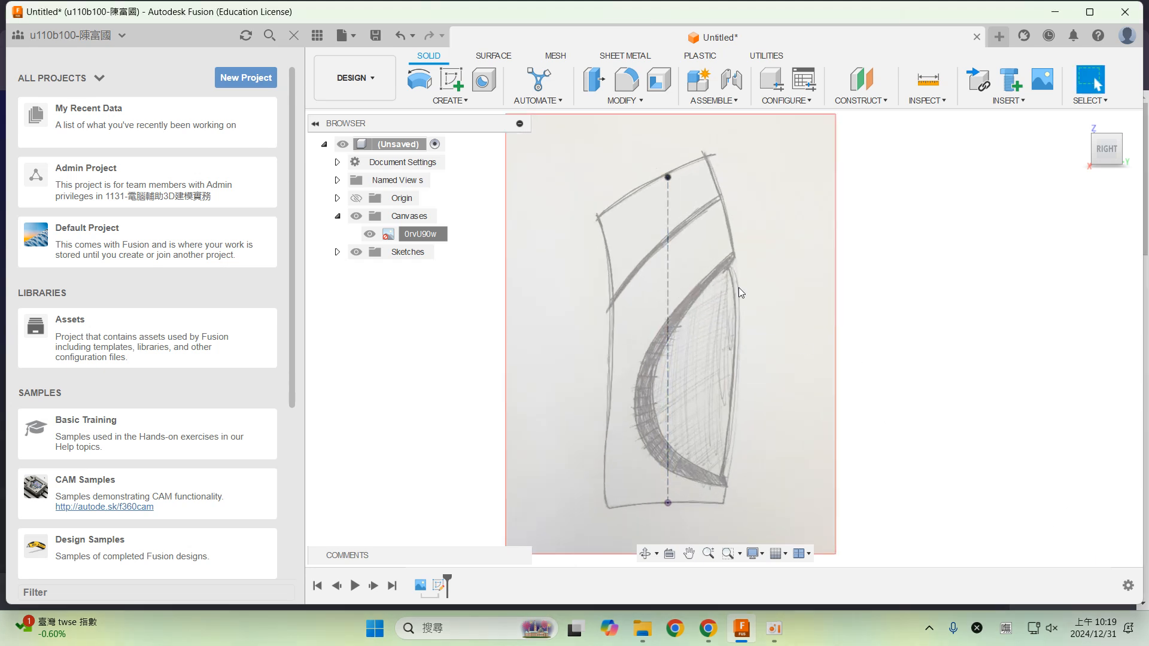
left_click(669, 212)
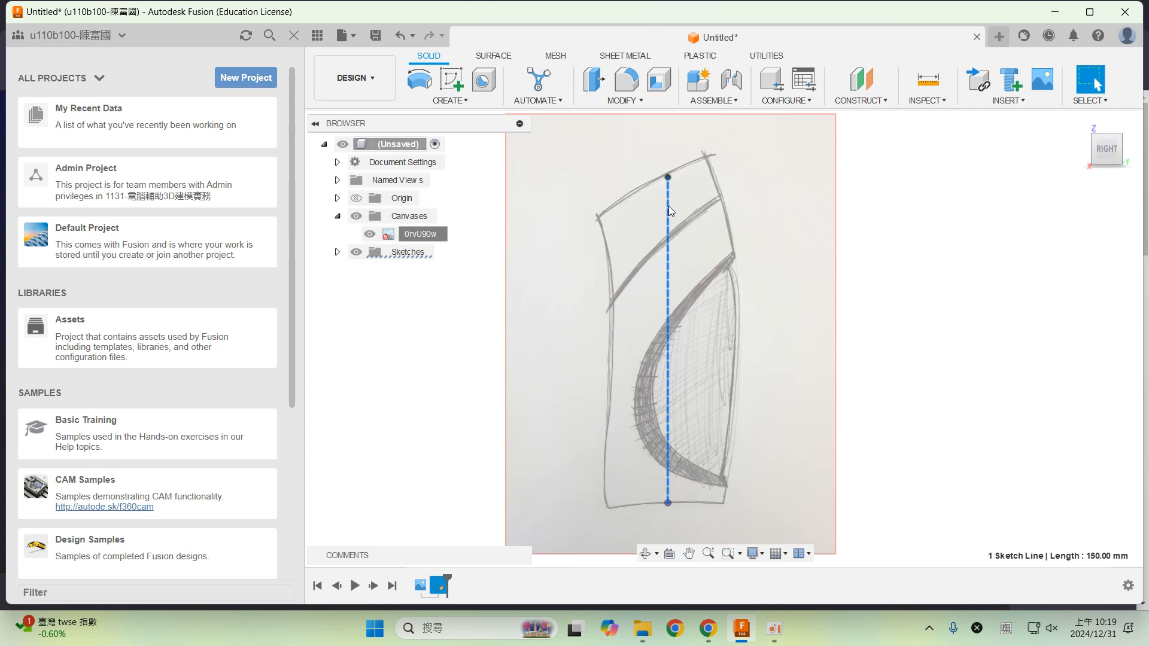
left_click(337, 252)
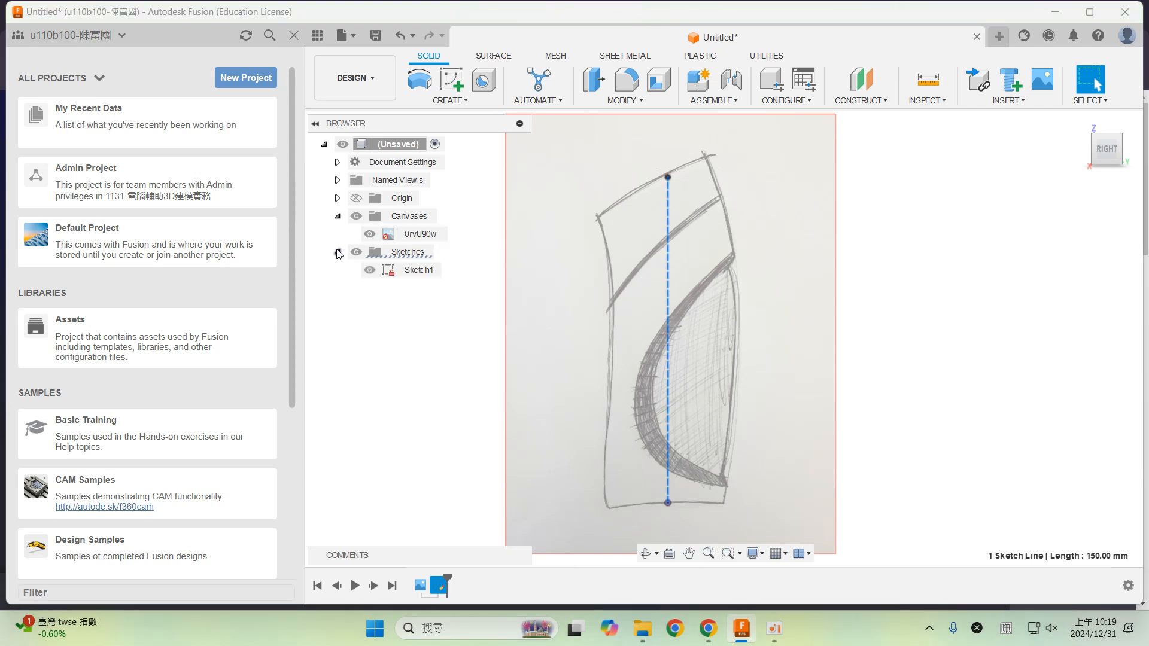
right_click(400, 275)
left_click(467, 402)
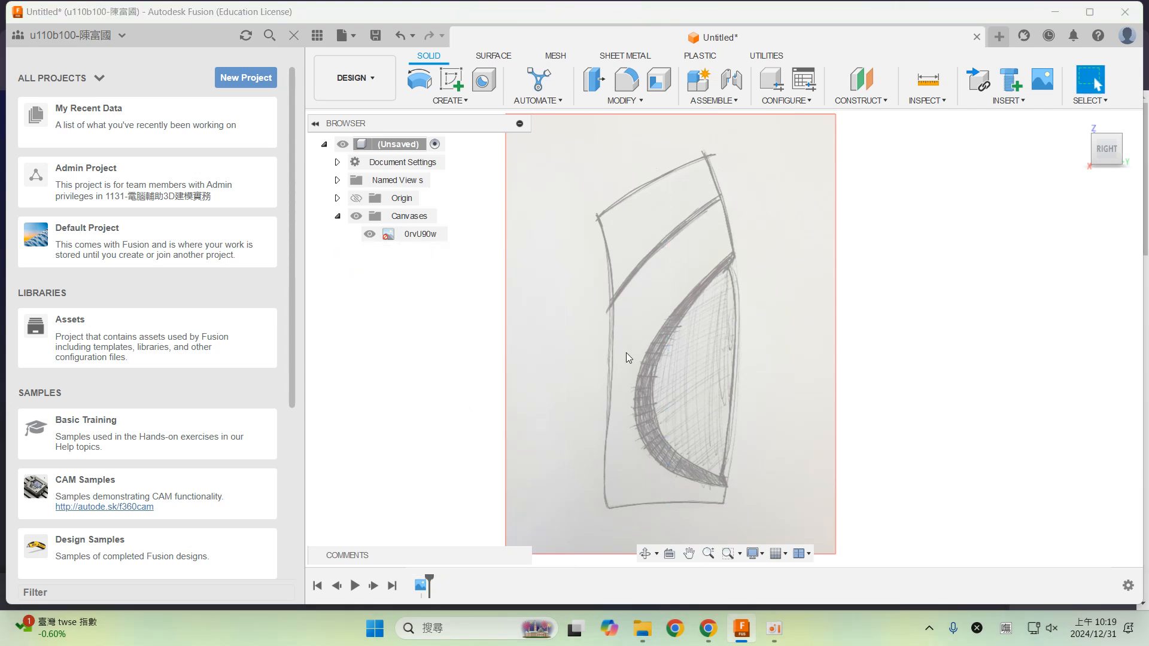
- Create a new form for modelling the bottle over the canvas
scroll(985, 383, "down", 2)
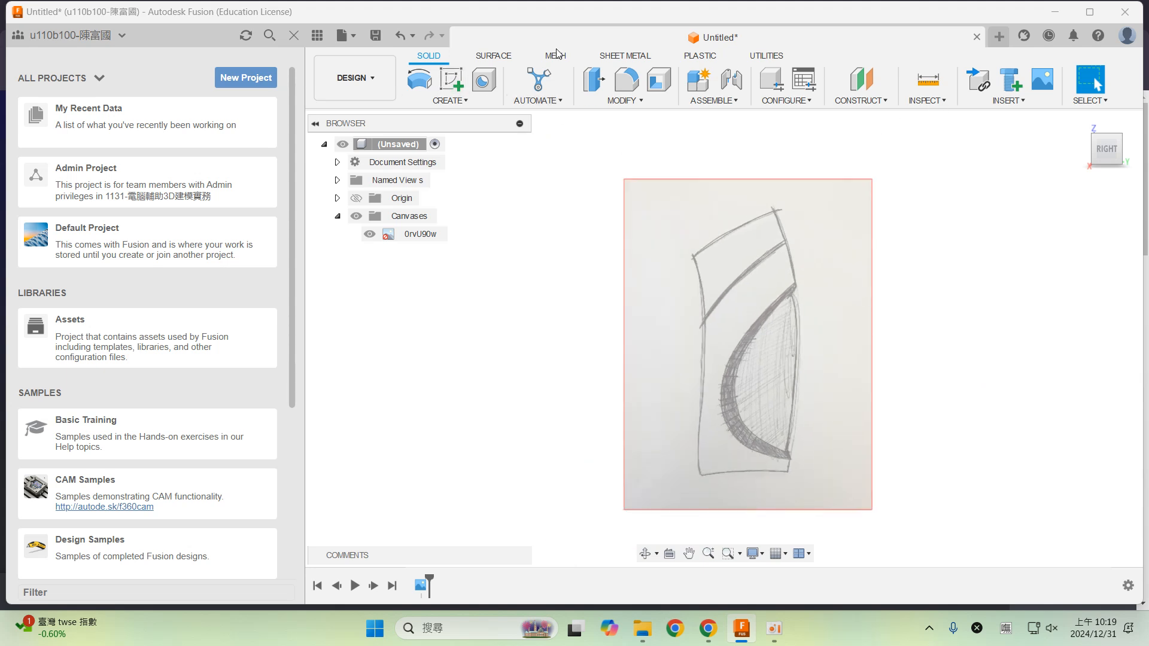
left_click(1085, 129)
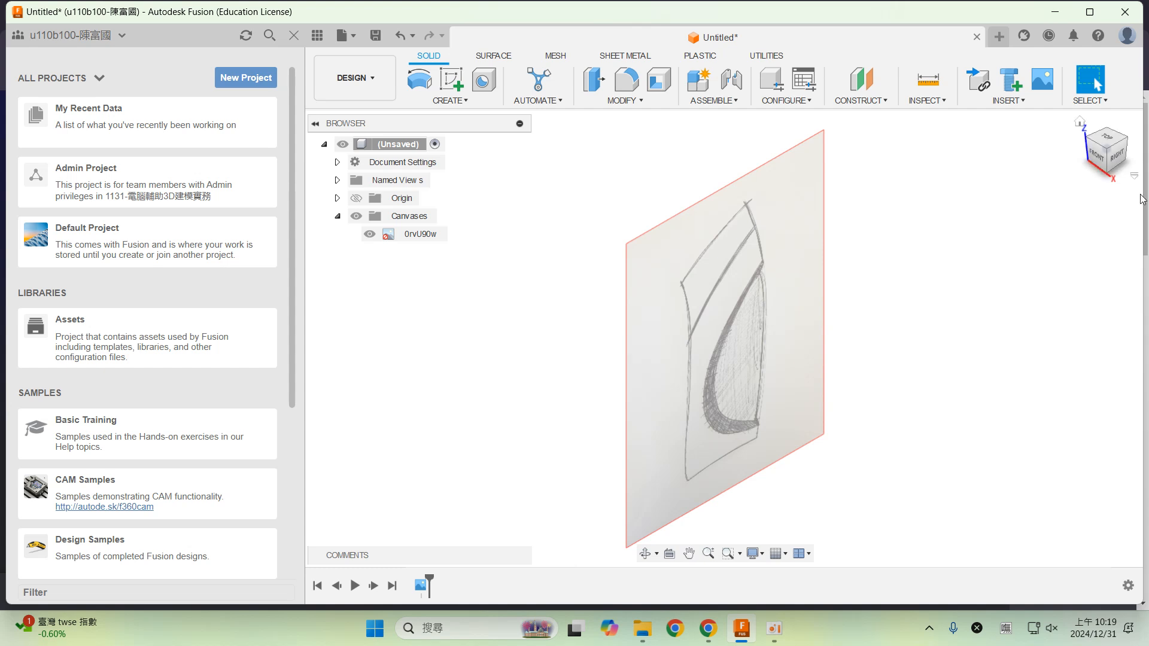
left_click(1117, 161)
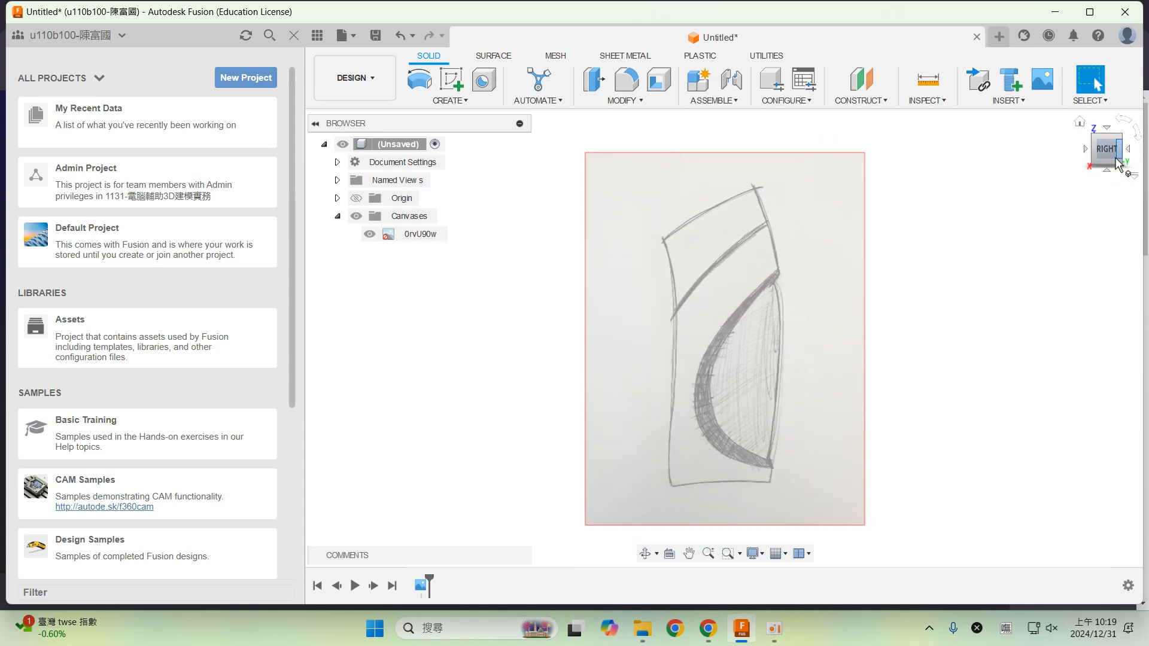
left_click(461, 101)
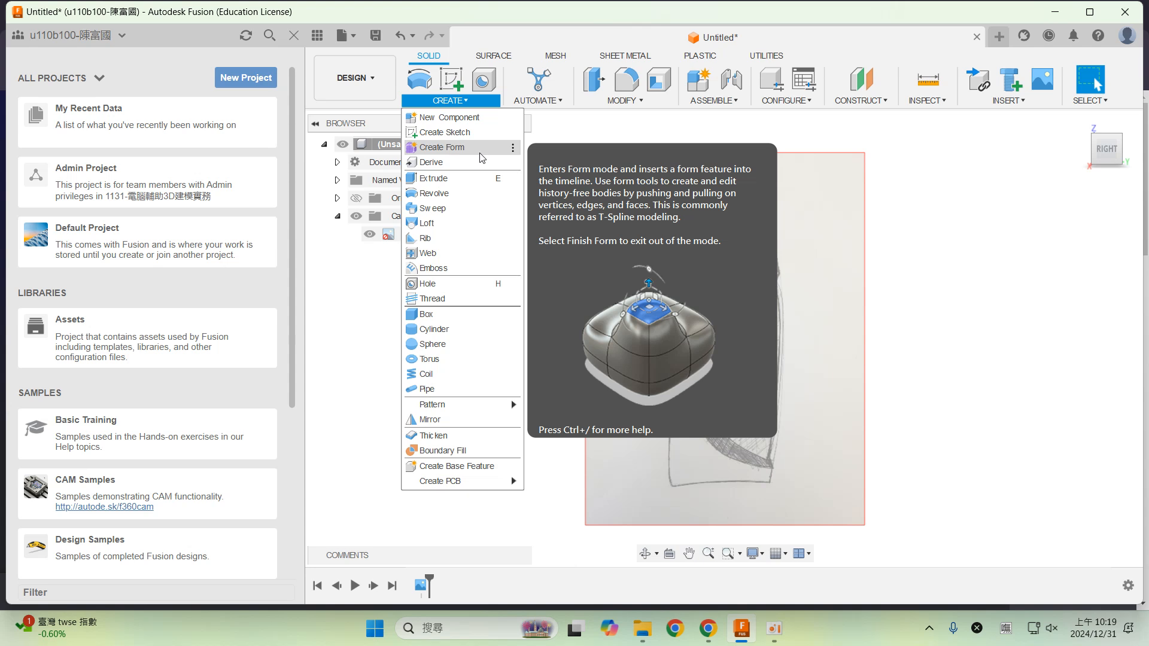
left_click(479, 153)
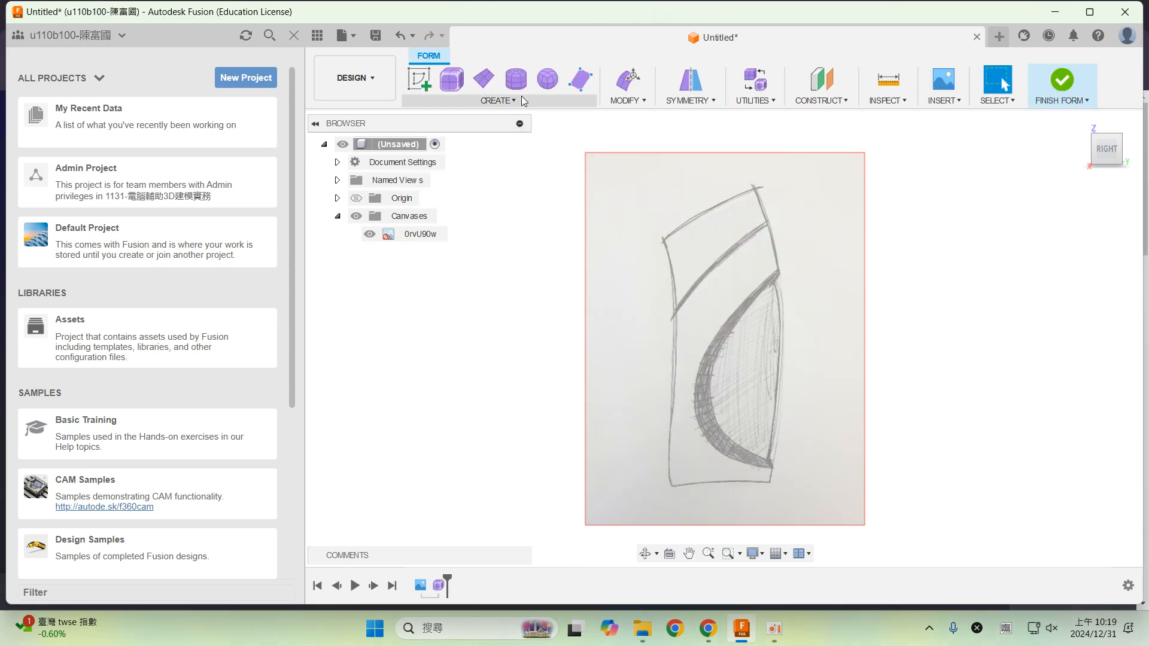
left_click(522, 89)
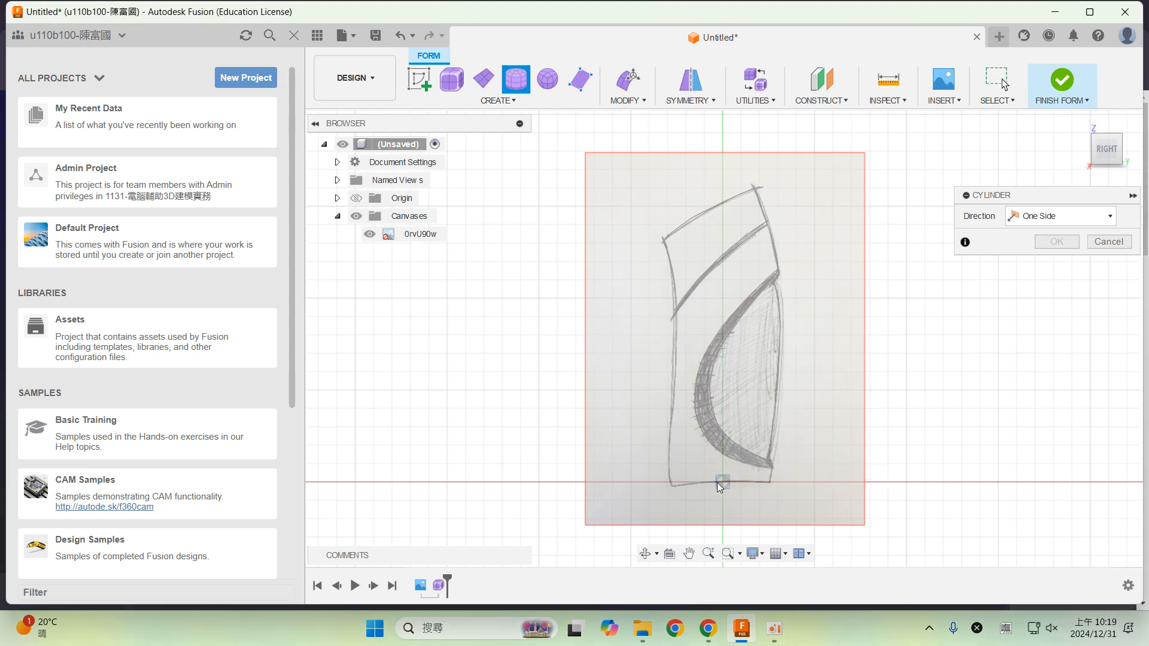
left_click(721, 482)
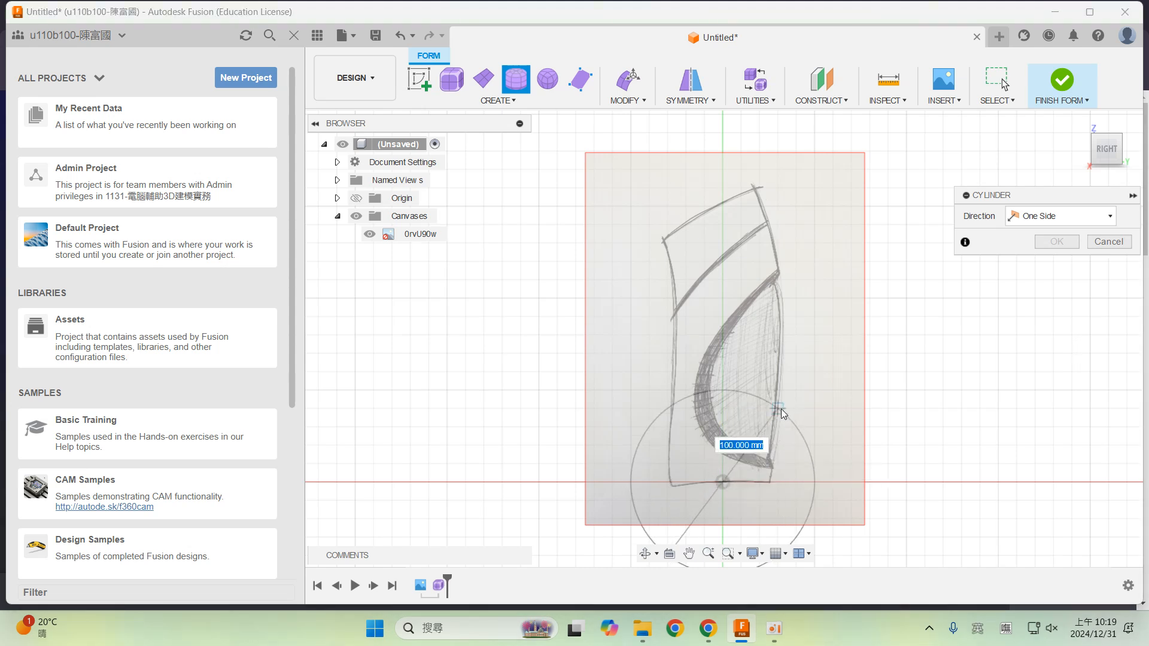
key("Escape")
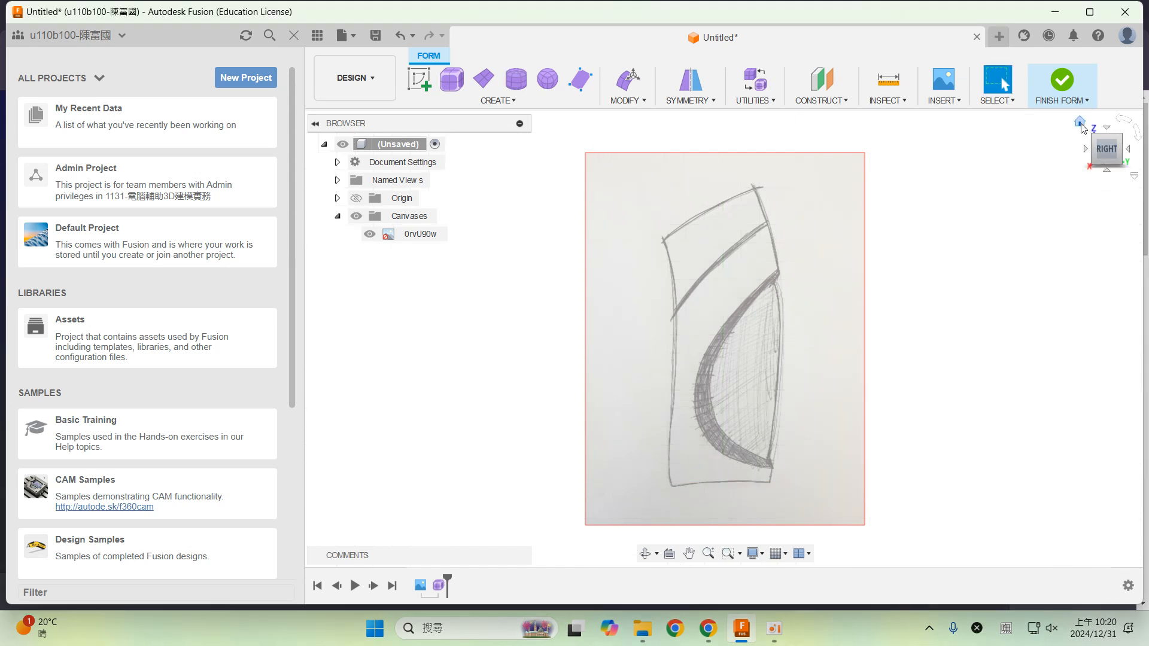
- Try a form cylinder with a 65 mm diameter on the XY plane centred at the origin, and undo it
left_click(1083, 128)
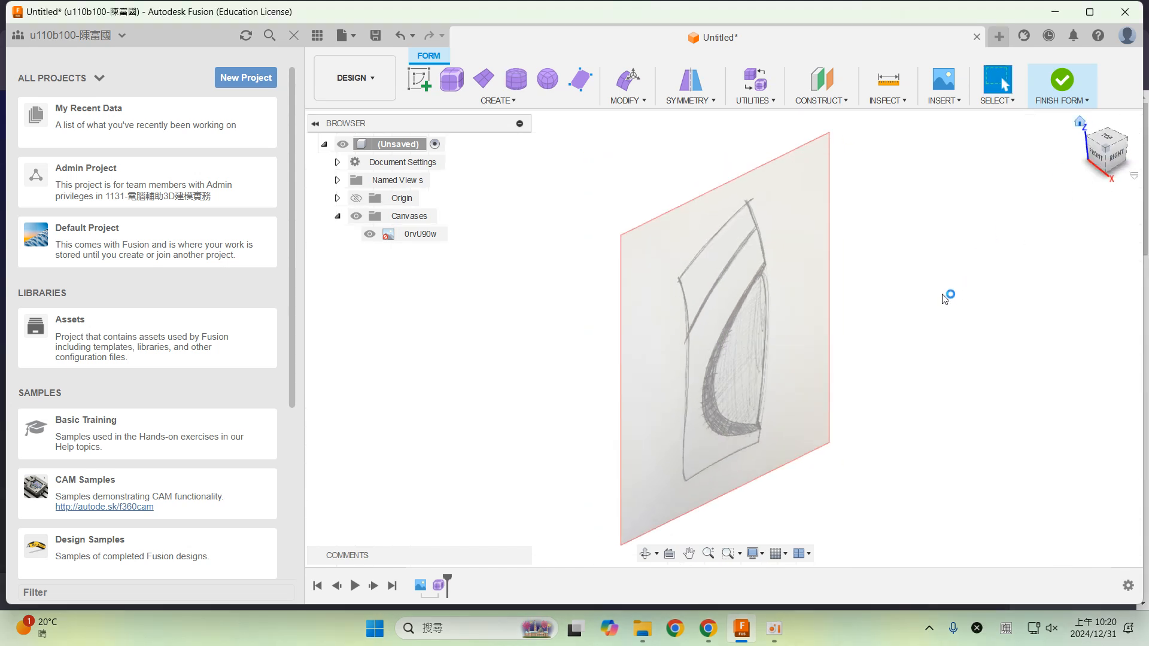
left_click(516, 78)
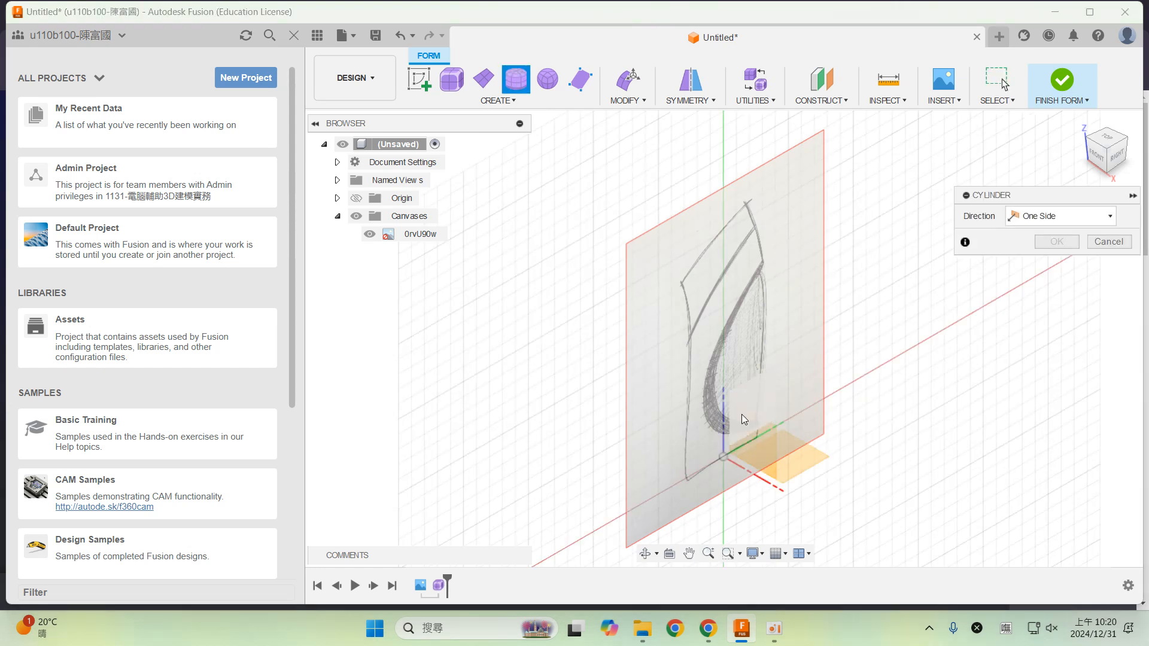
left_click(799, 457)
left_click(723, 459)
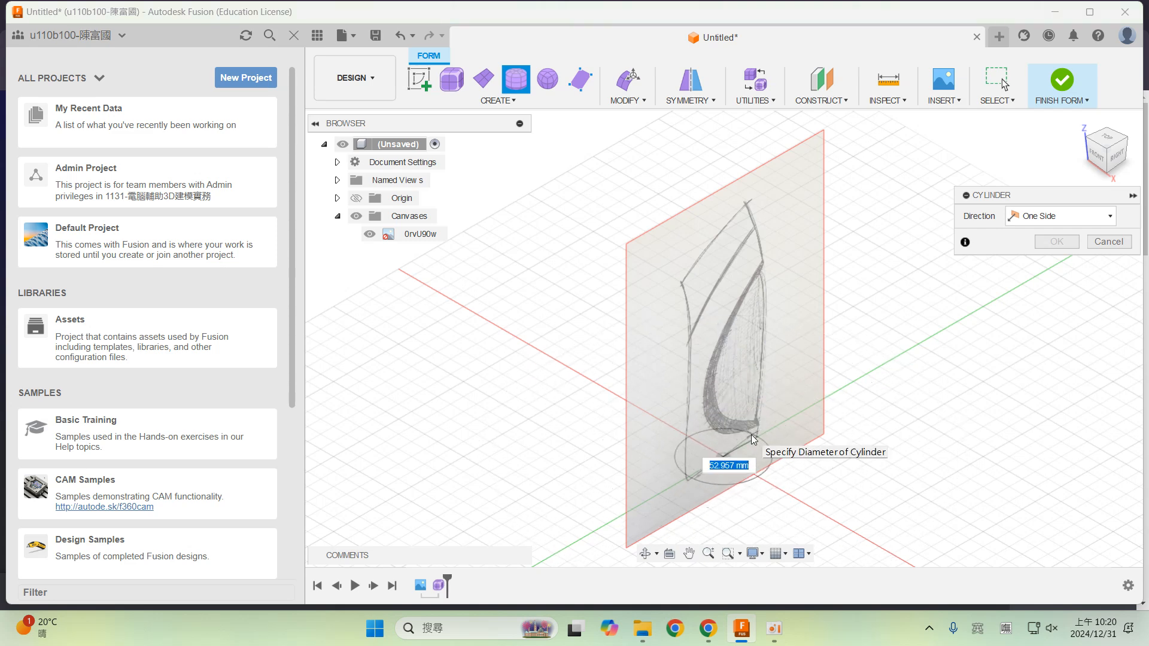
middle_click_drag(752, 435, 693, 407, "shift")
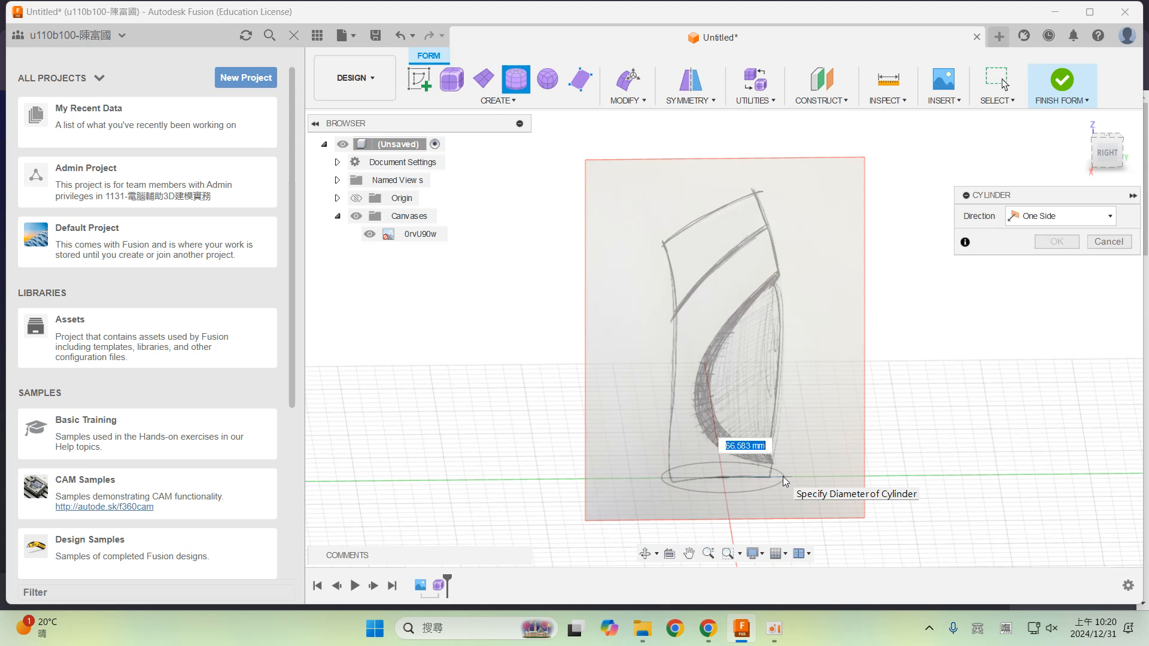
type("60")
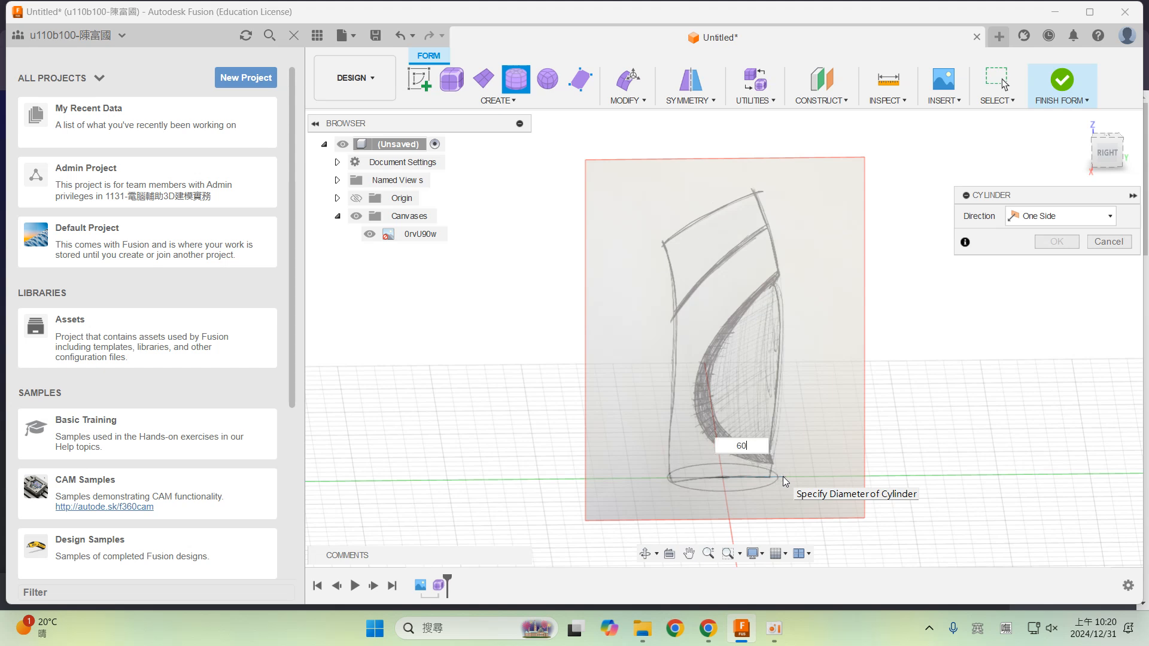
type("5")
key("Tab")
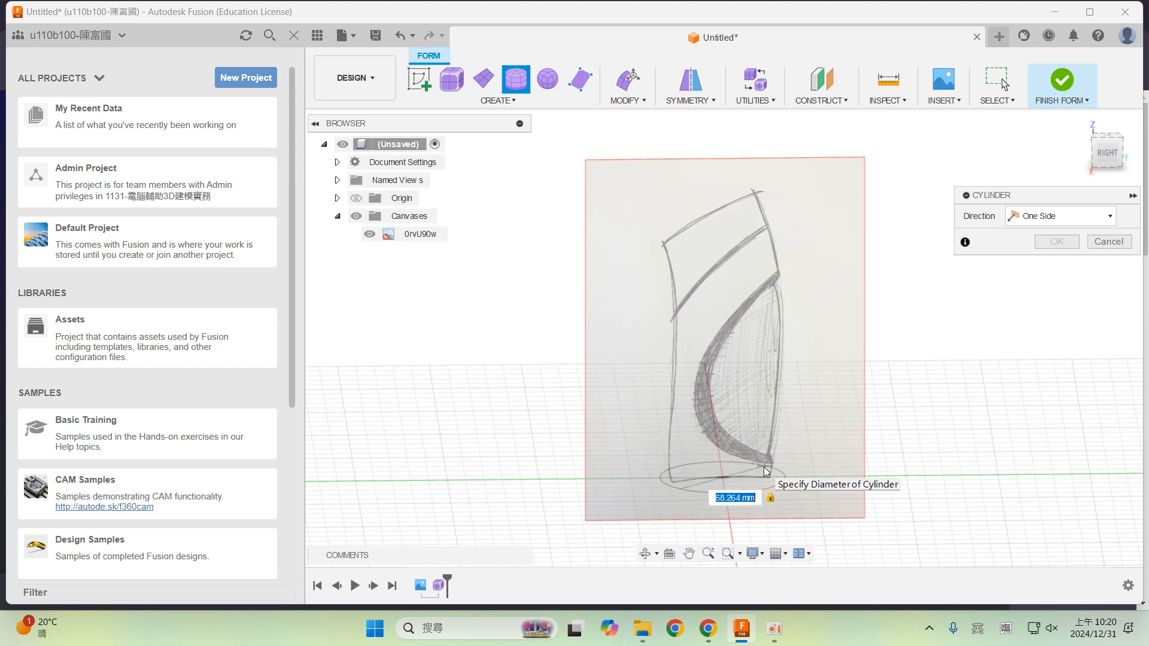
type("65")
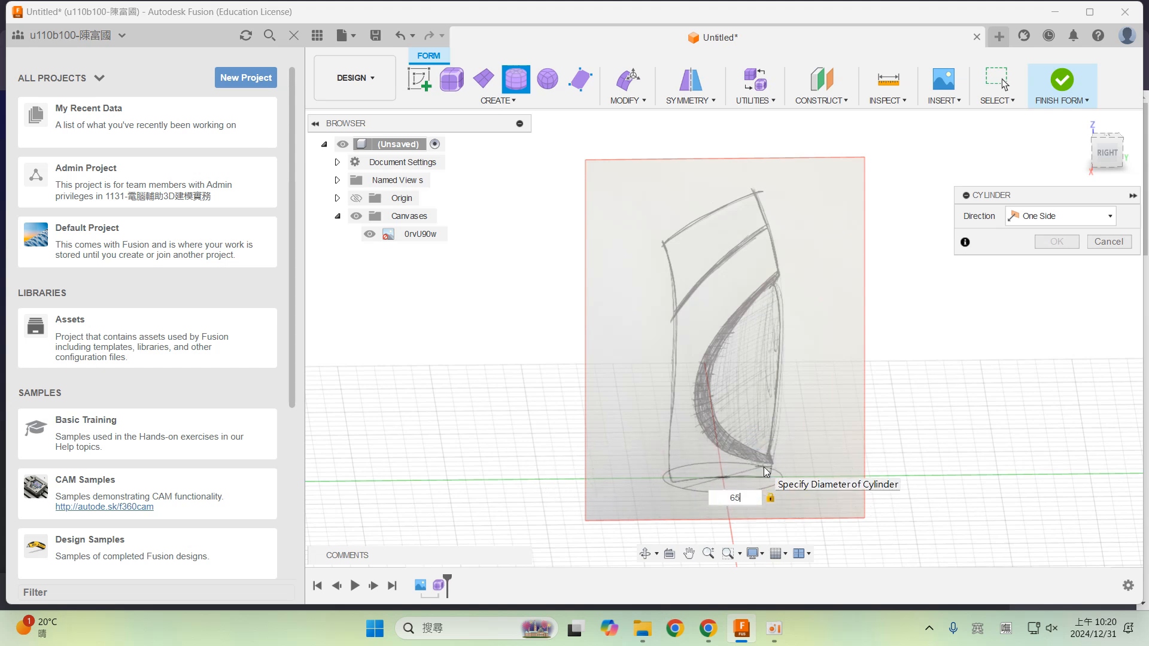
key("Return")
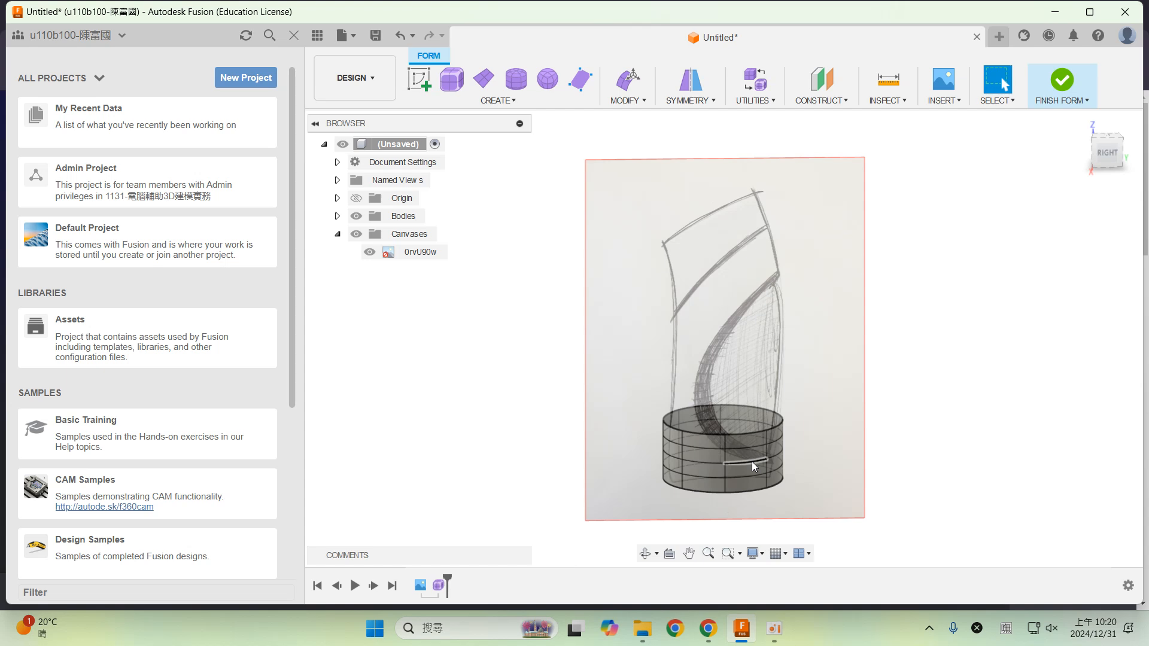
key("ctrl+z")
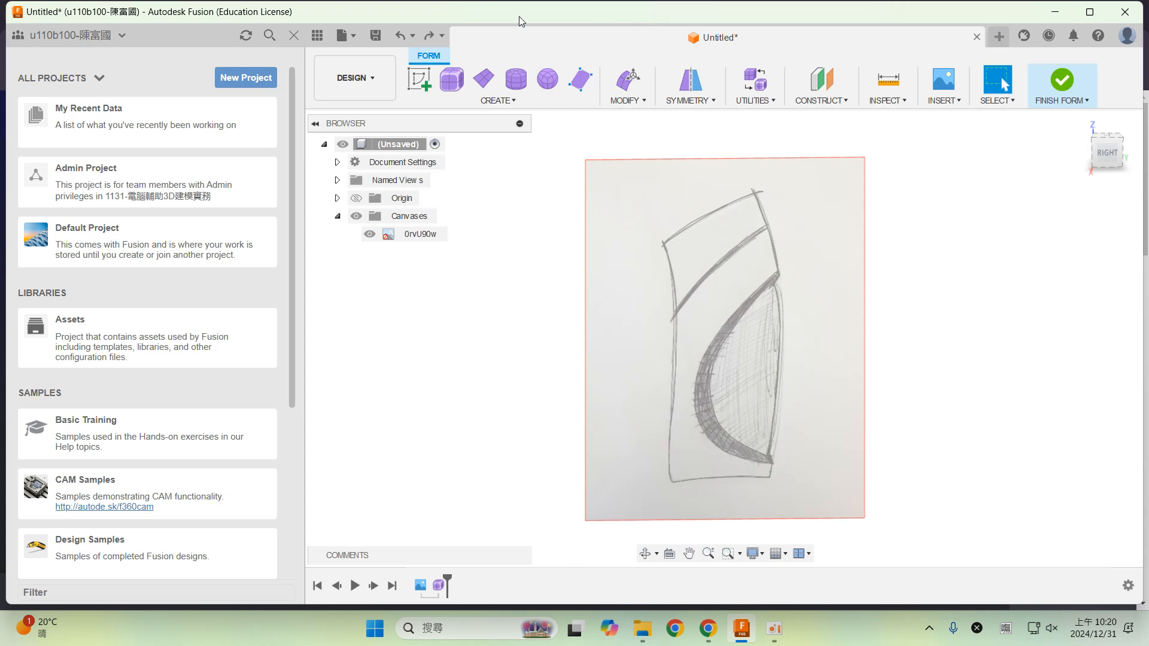
- Create a form cylinder on the XY plane centred at the origin, 60 mm in diameter and 150 mm high
left_click(519, 80)
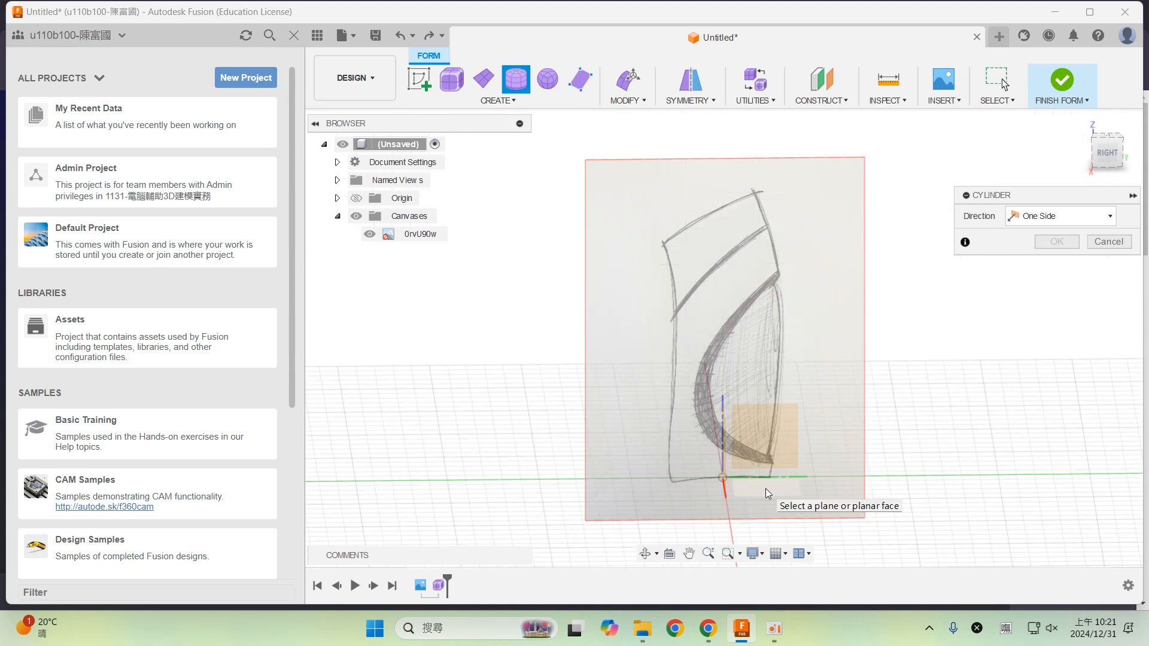
left_click(724, 476)
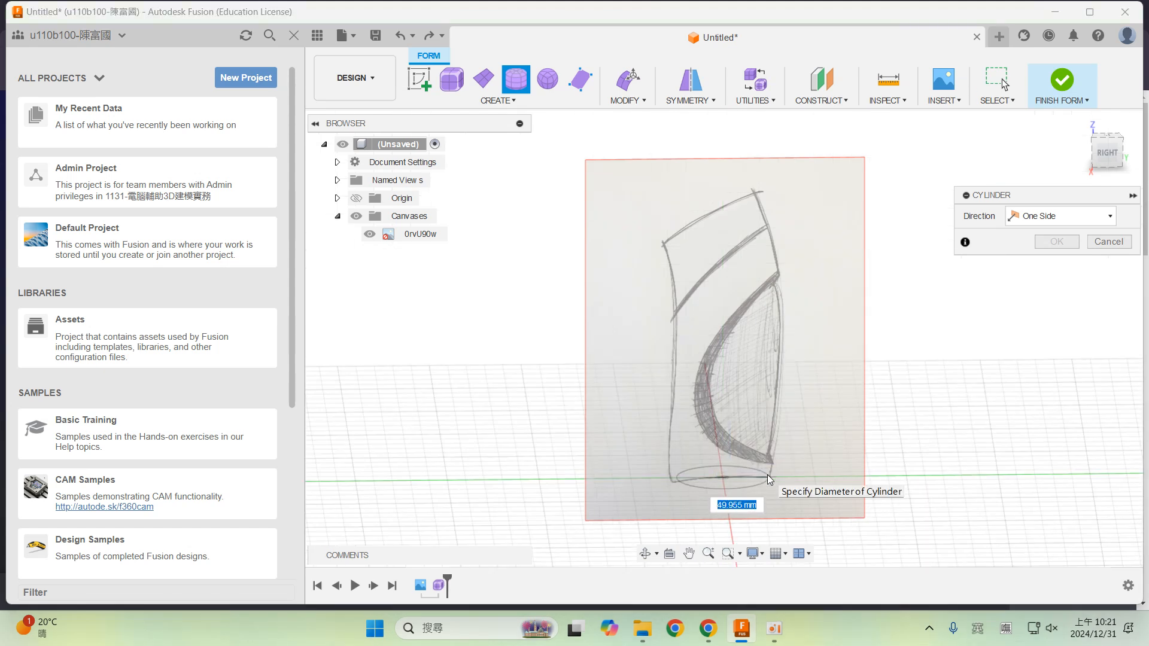
left_click(776, 472)
left_click_drag(726, 411, 703, 206)
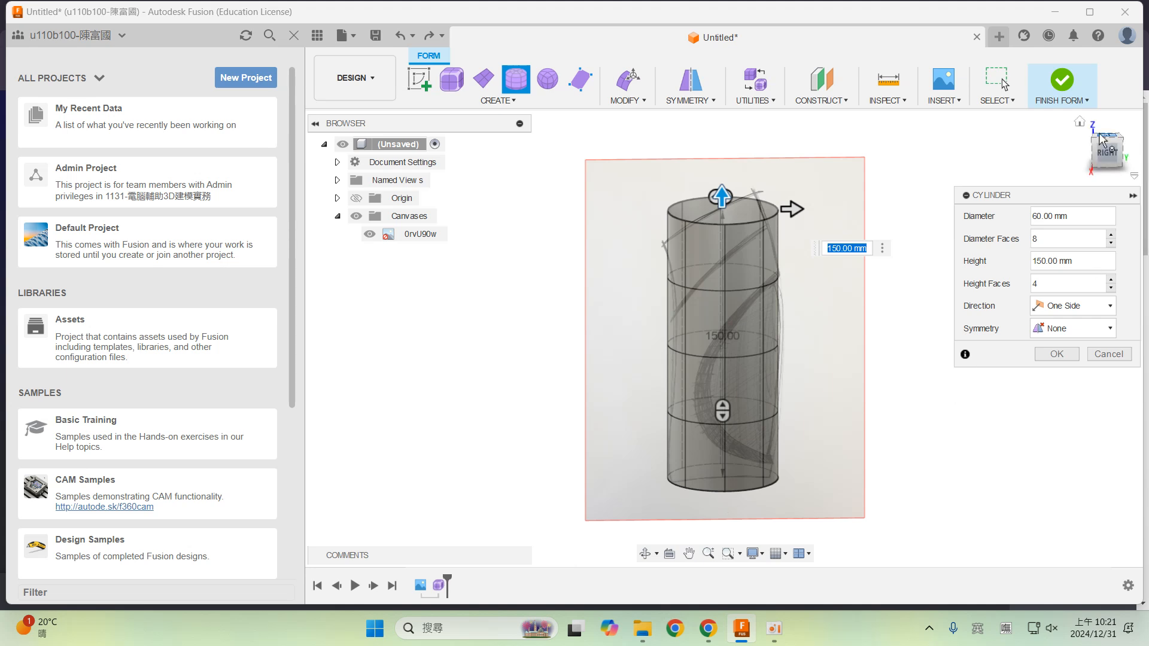
- Set the form cylinder to 8 diameter faces and 8 height faces, and finish creating it
left_click(1106, 155)
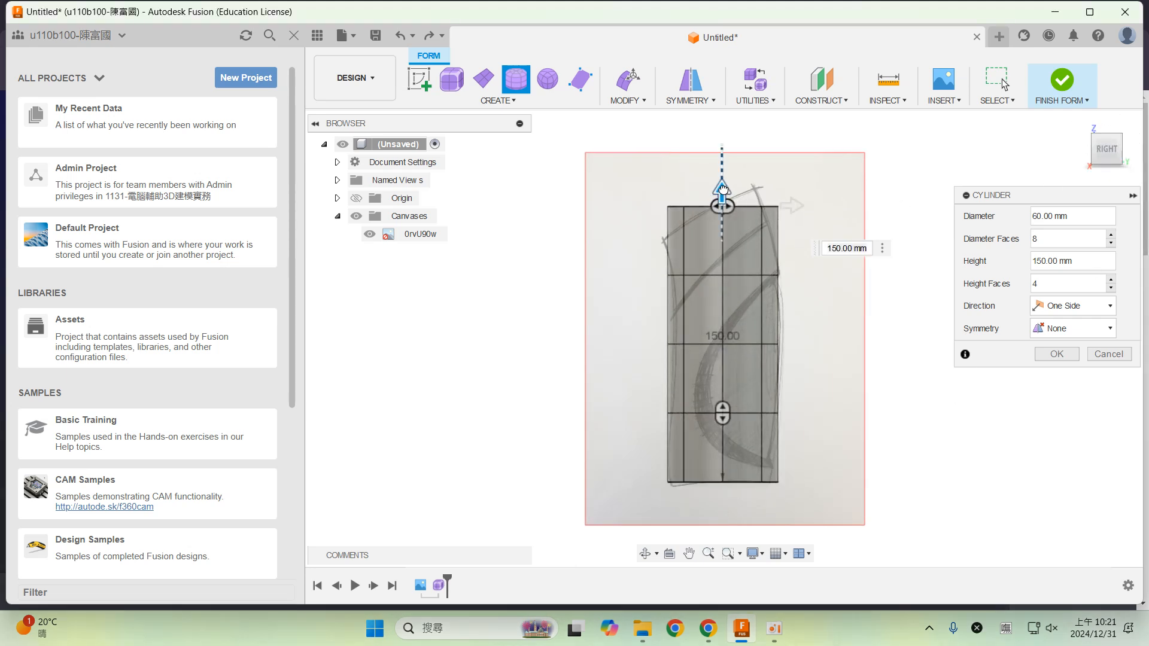
mouse_move(723, 189)
left_mouse_down()
mouse_move(723, 173)
mouse_move(723, 189)
left_mouse_up()
left_click_drag(727, 408, 732, 374)
left_click_drag(726, 209, 764, 212)
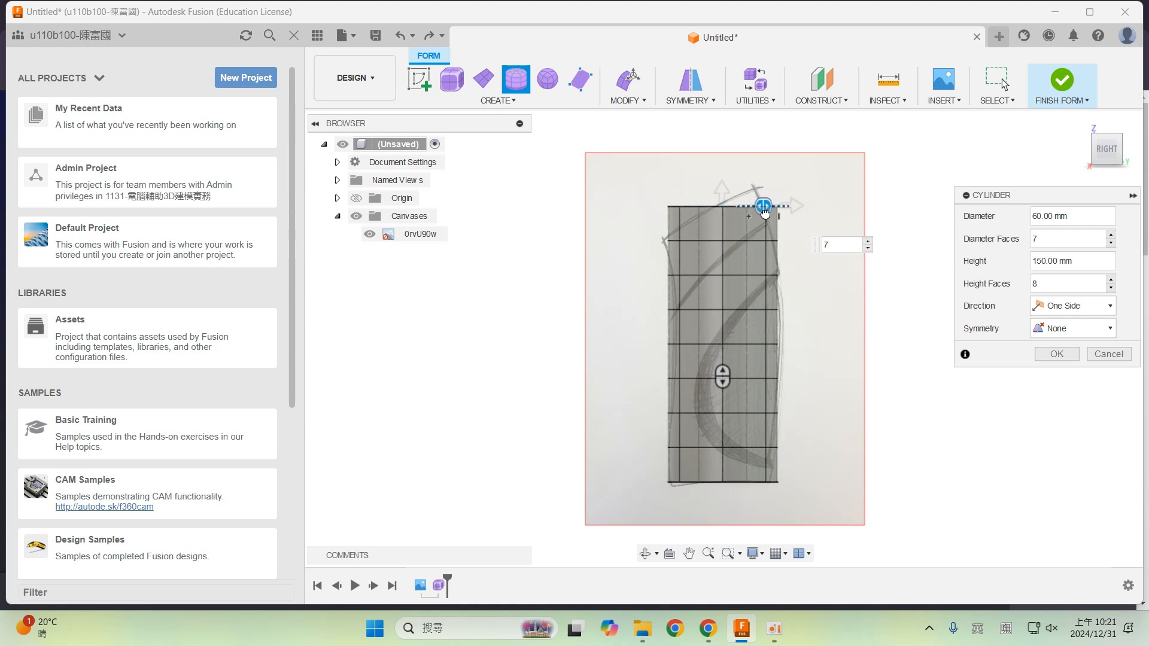
left_click_drag(765, 212, 755, 209)
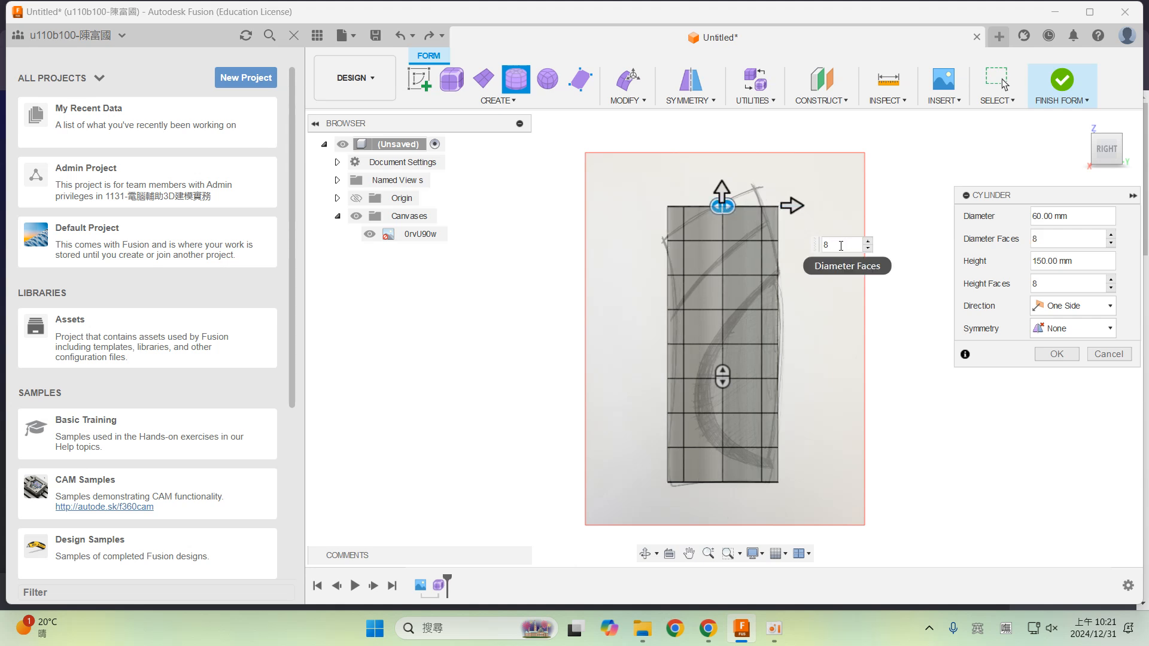
mouse_move(1105, 152)
left_mouse_down()
mouse_move(1095, 185)
mouse_move(1062, 209)
mouse_move(1082, 154)
mouse_move(1116, 183)
mouse_move(1057, 163)
mouse_move(1098, 163)
left_mouse_up()
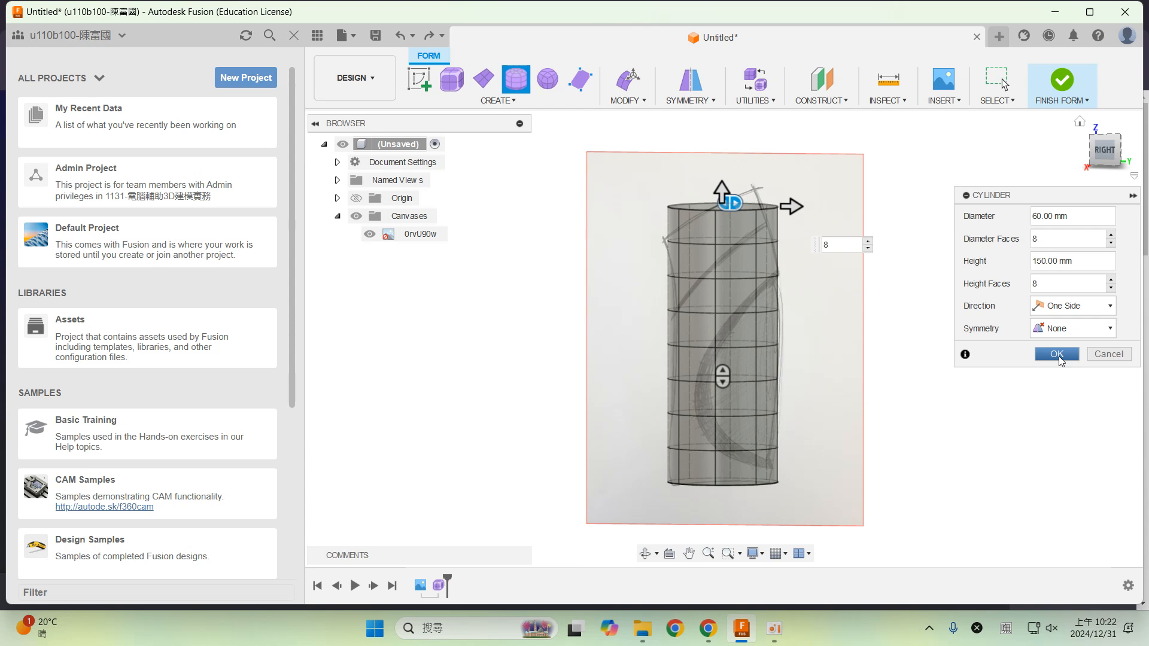
left_click(1057, 355)
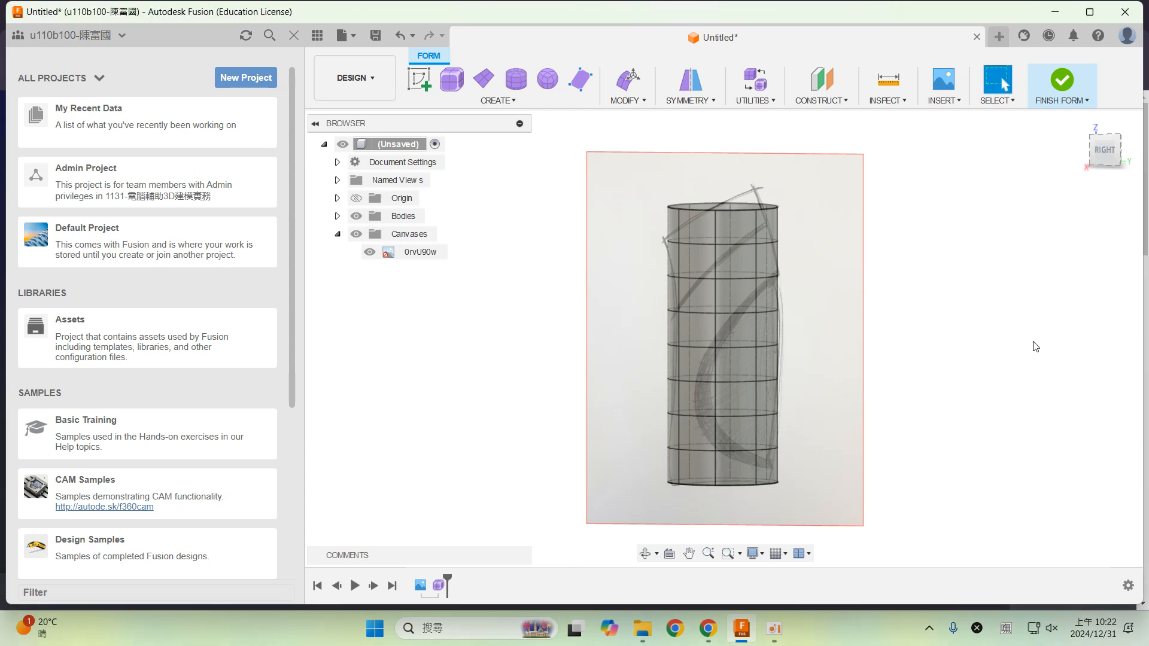
scroll(817, 318, "up", 2)
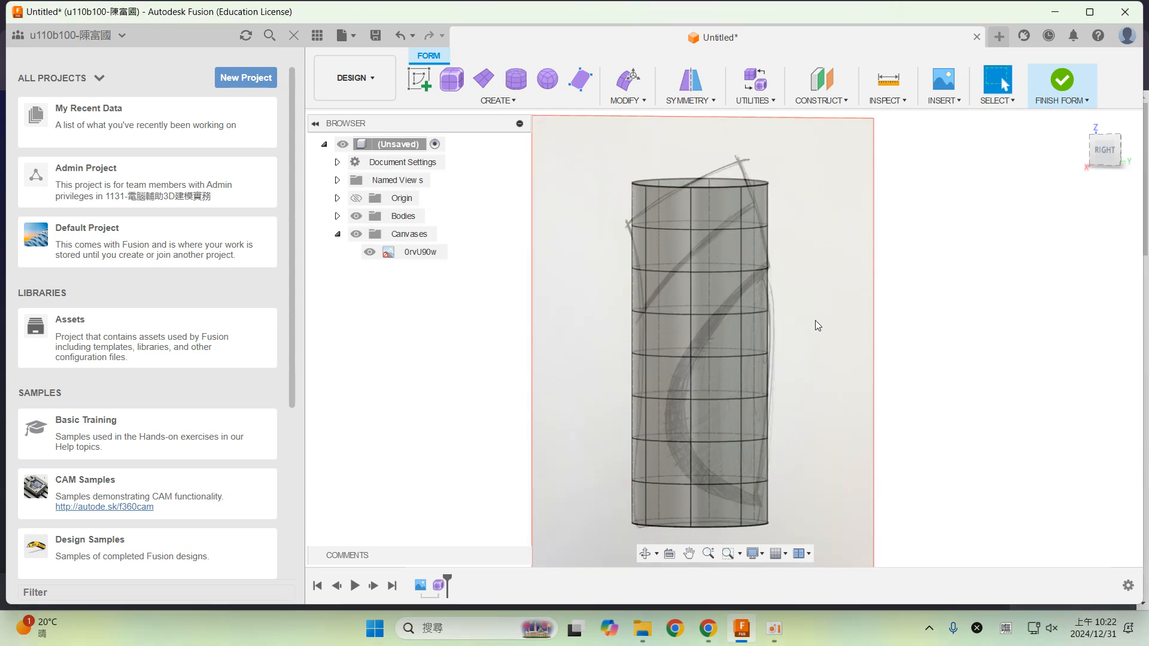
scroll(801, 335, "down", 3)
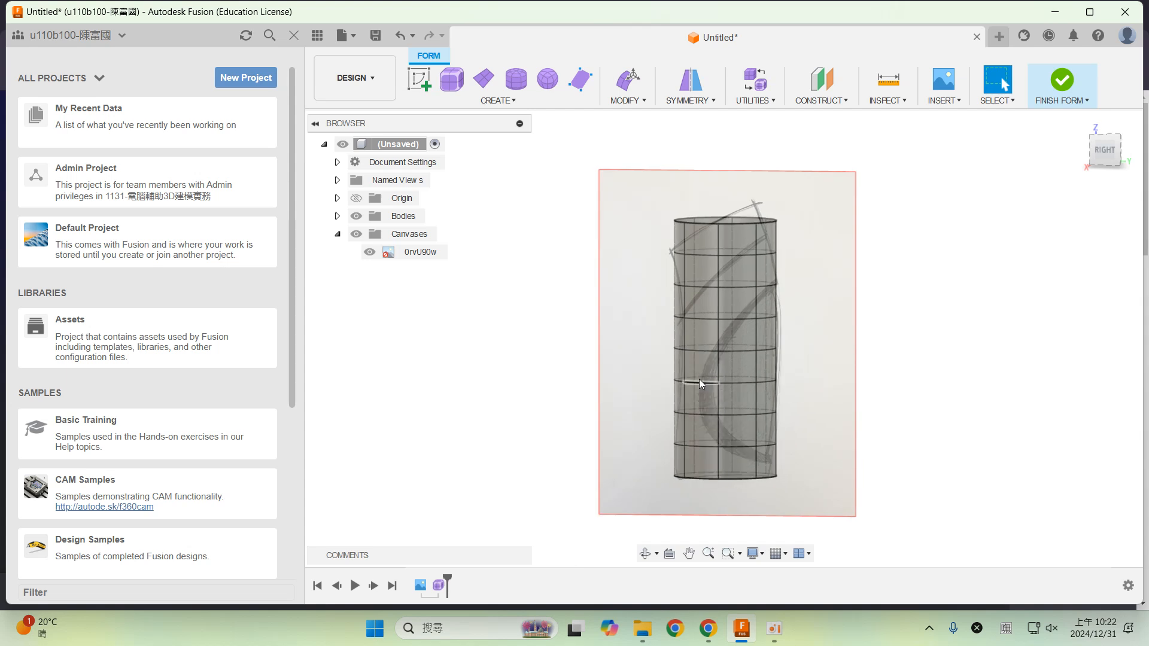
- Rotate the cylinder's top edge loop 25 degrees in the right view with Edit Form to match the canvas's slanted rim
left_click(1105, 150)
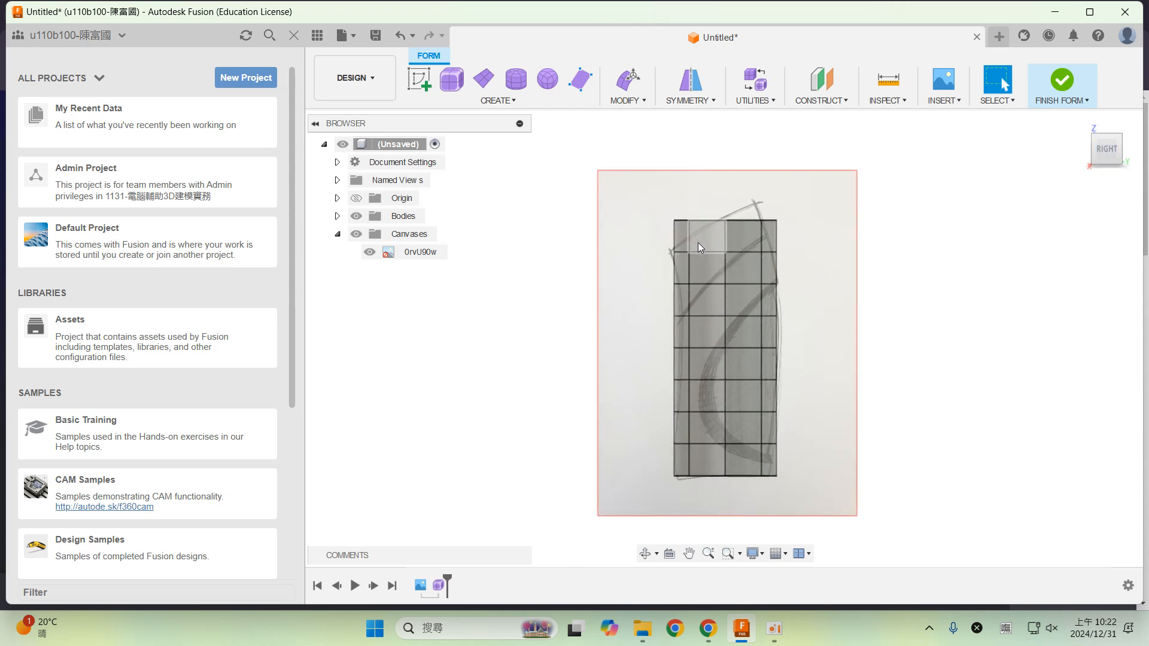
double_click(704, 221)
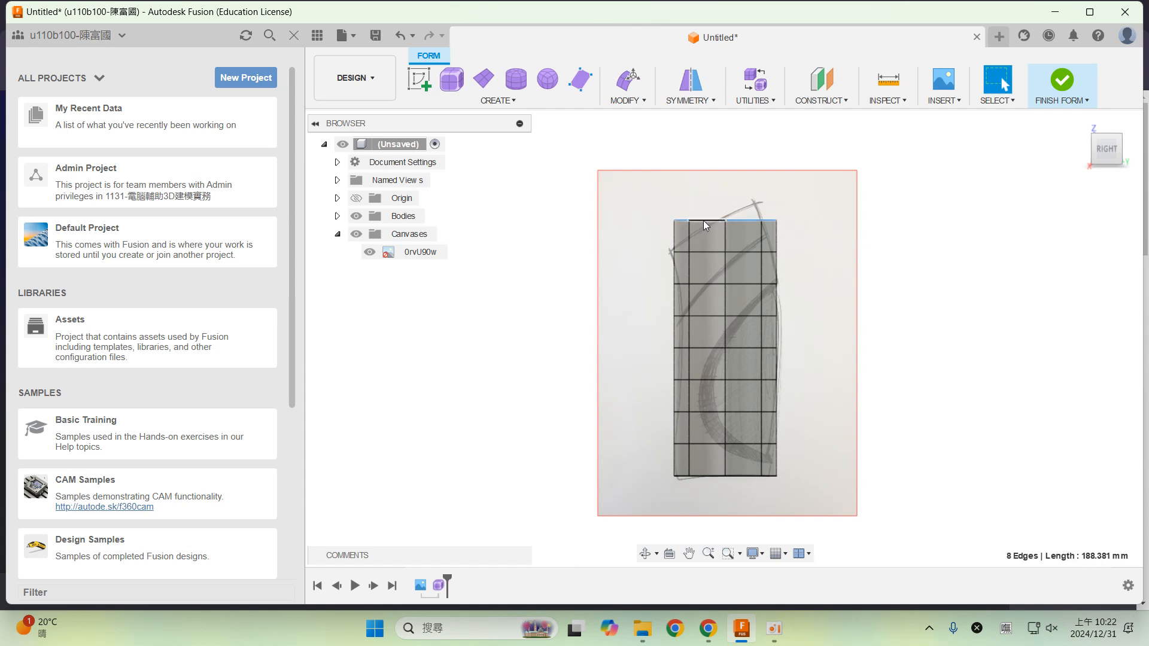
middle_click_drag(703, 220, 746, 218, "shift")
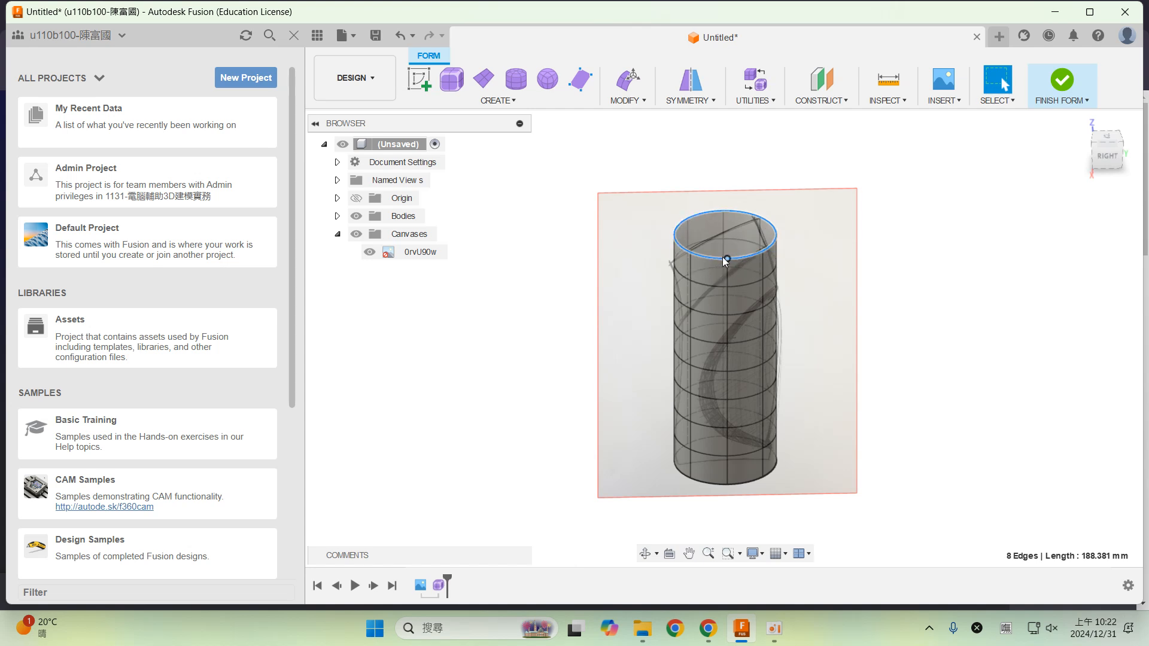
left_click(768, 265)
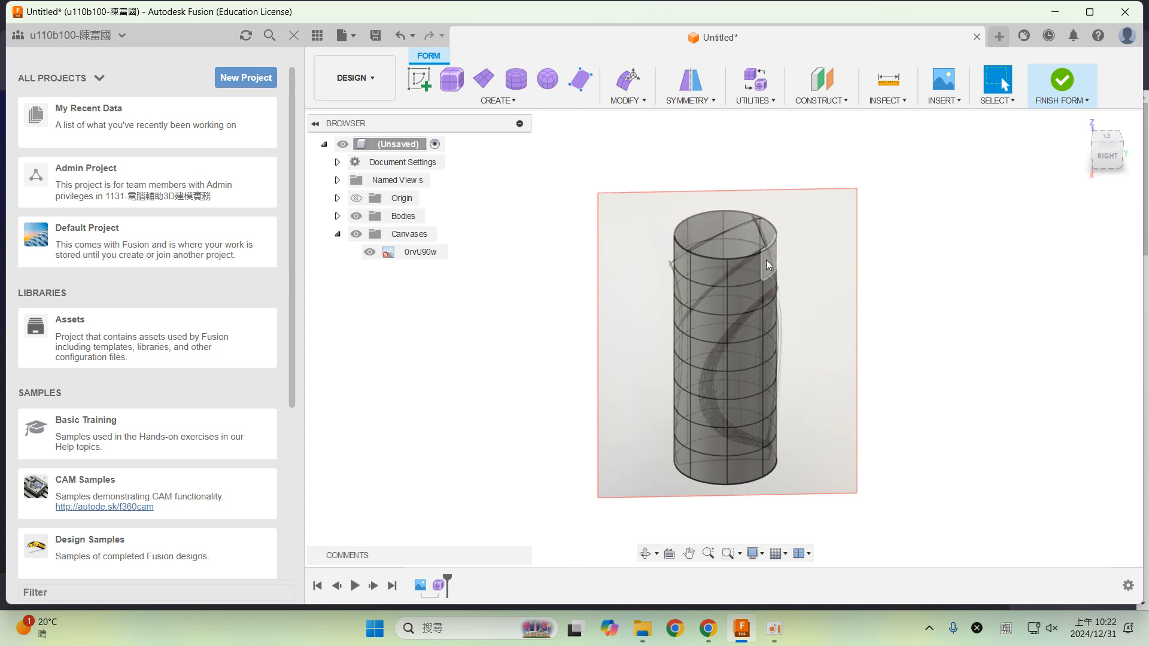
double_click(754, 255)
right_click(754, 255)
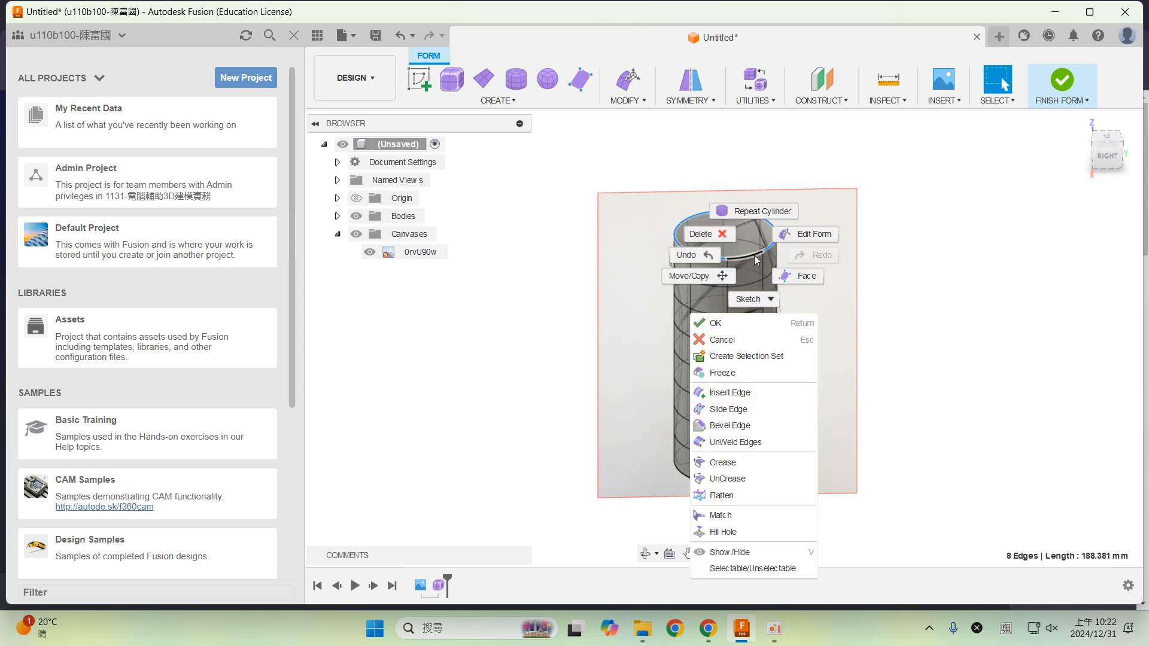
left_click(814, 239)
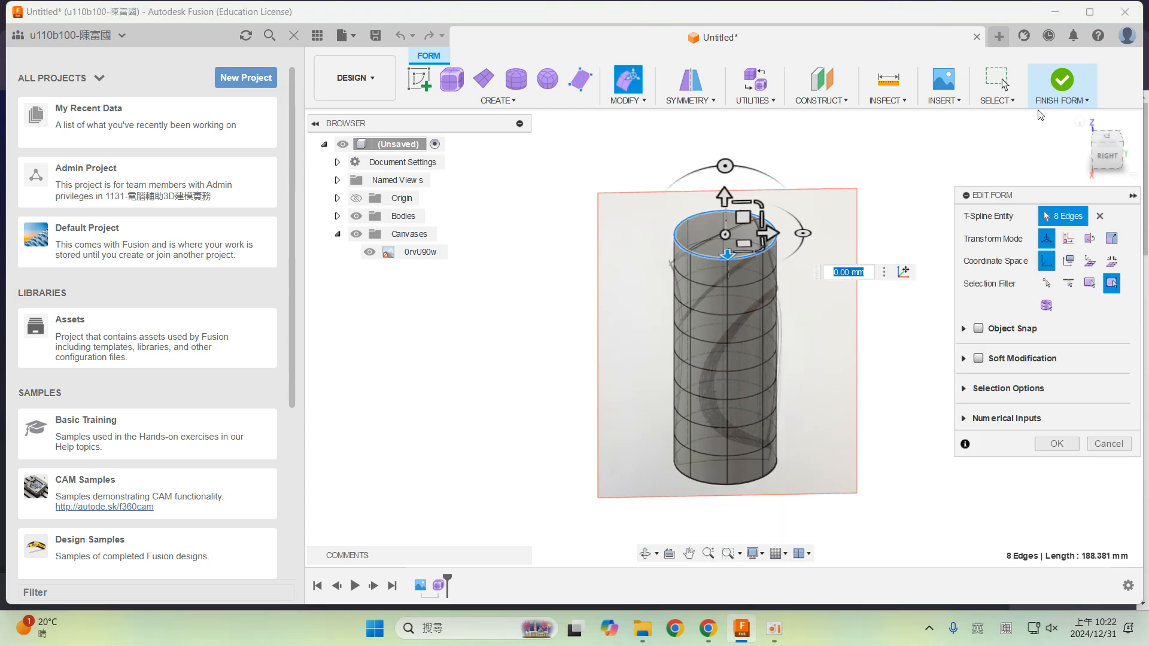
left_click(1101, 159)
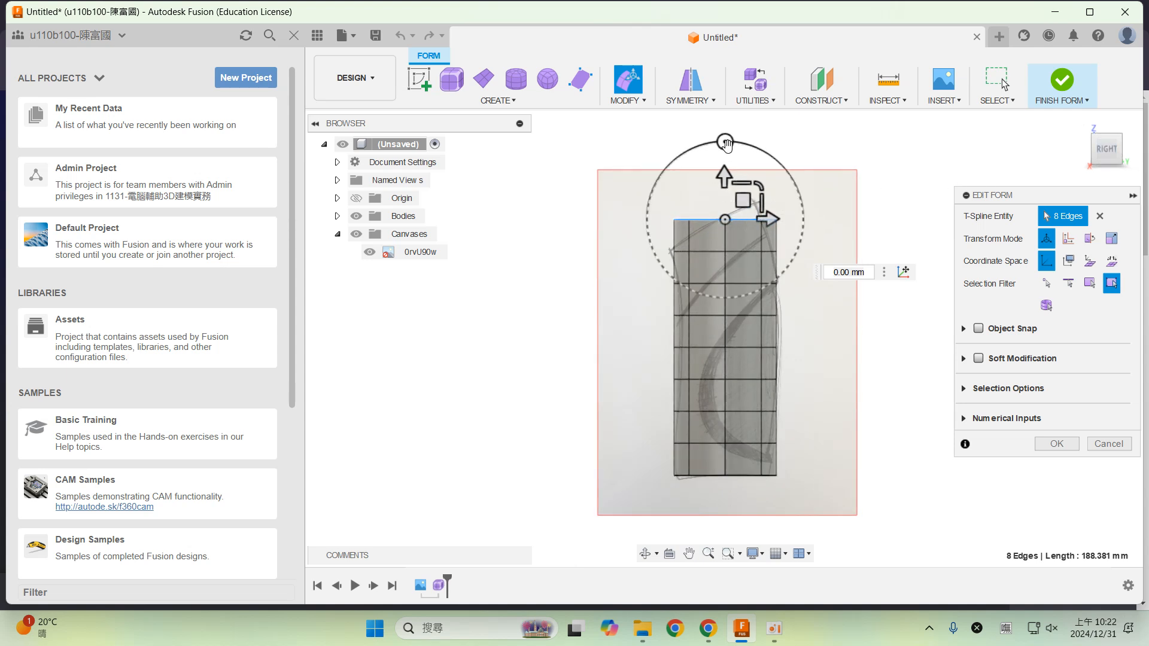
left_click_drag(724, 143, 703, 177)
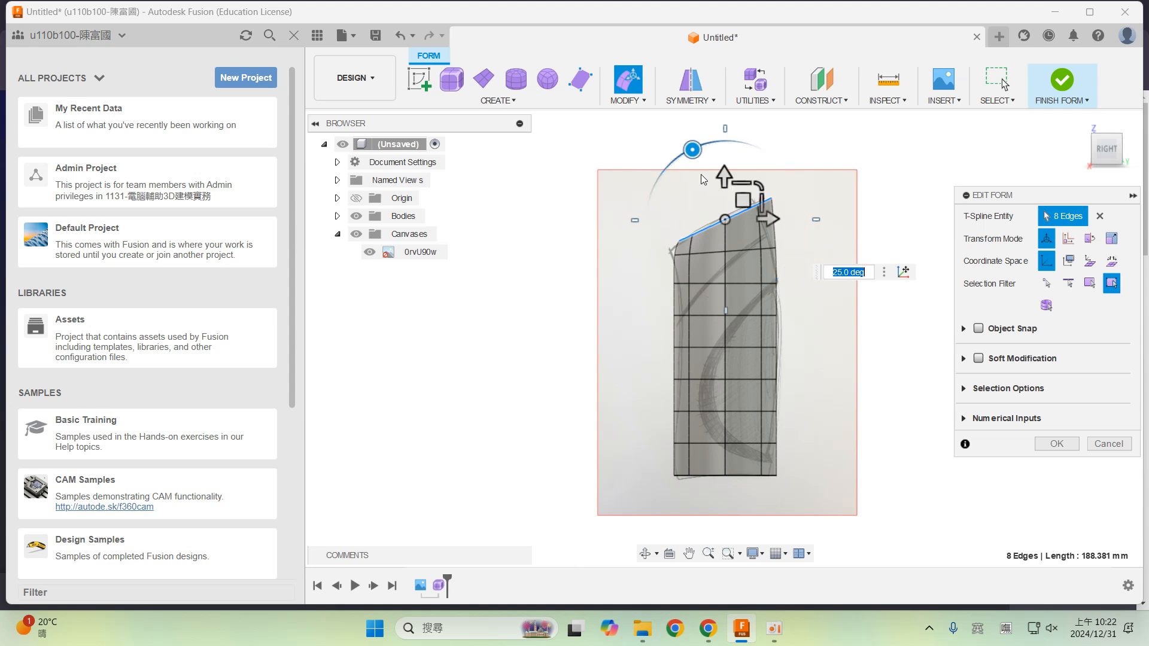
mouse_move(738, 292)
middle_mouse_down("shift")
mouse_move(742, 351)
mouse_move(734, 312)
middle_mouse_up("shift")
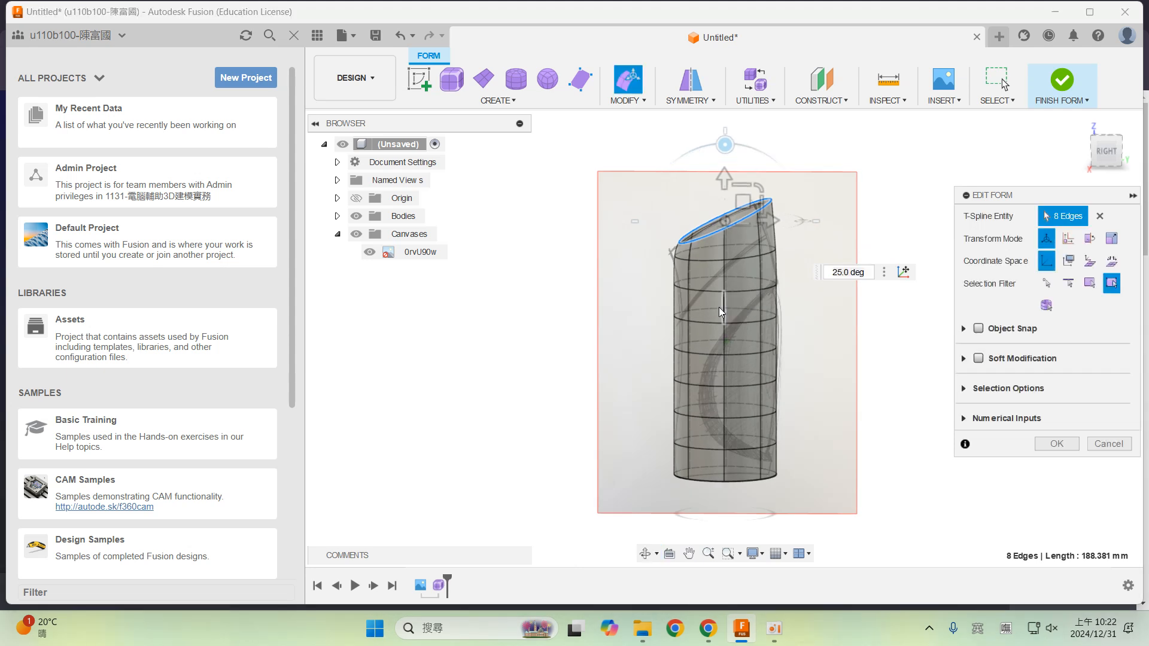
left_click(1104, 157)
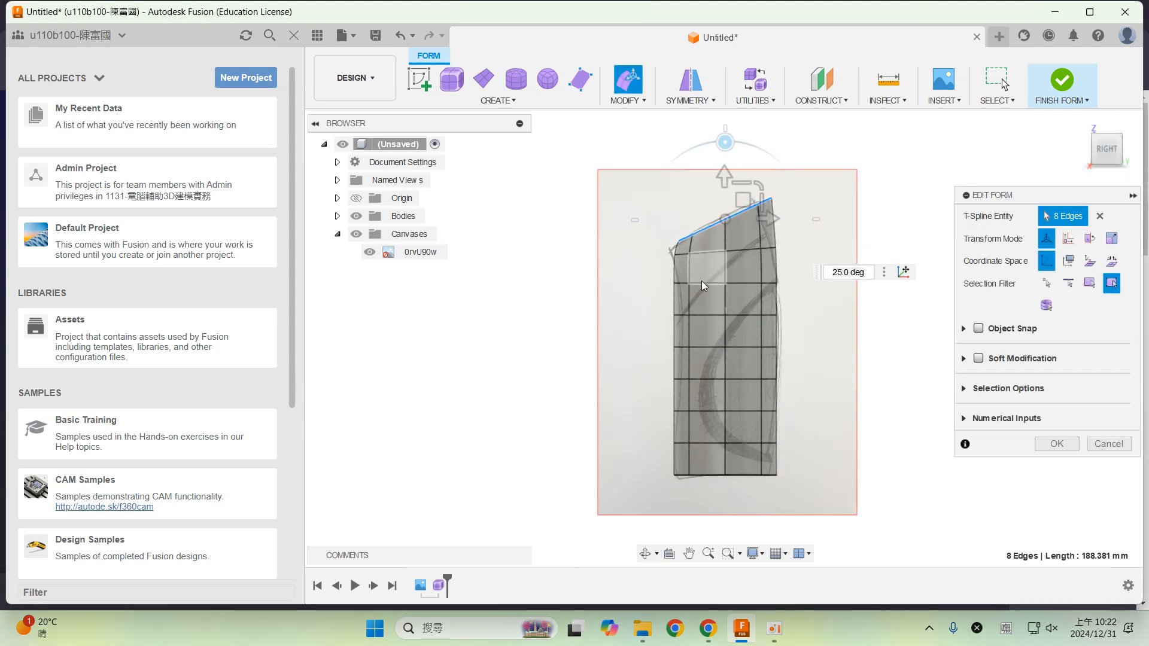
middle_click_drag(678, 289, 696, 279, "shift")
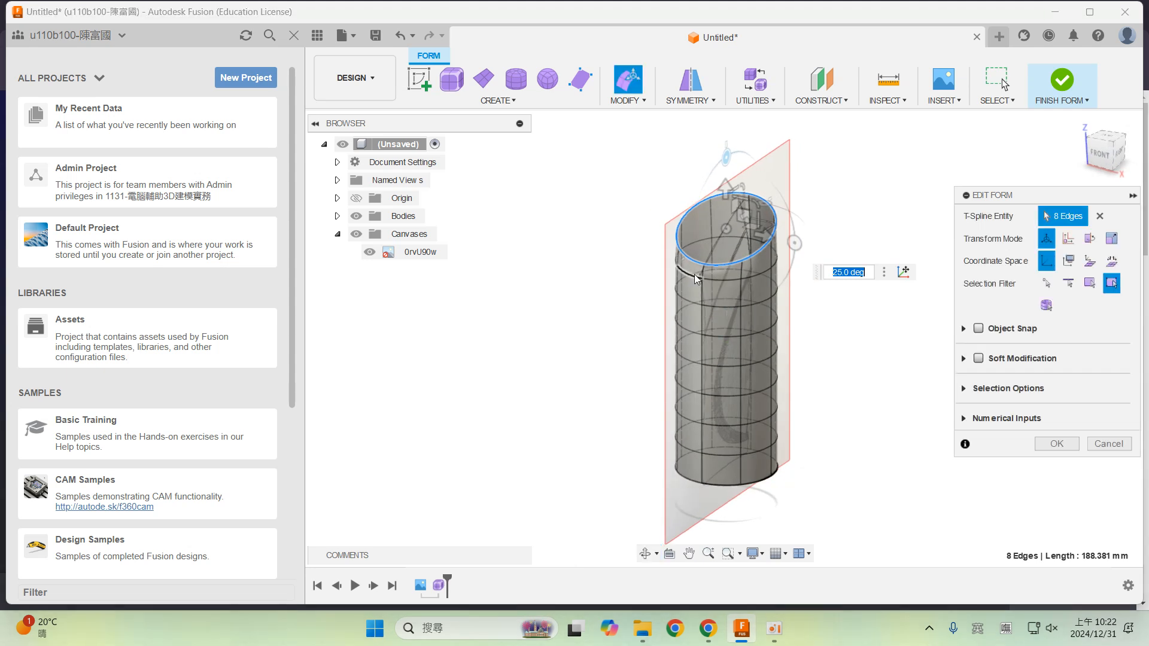
left_click(696, 267)
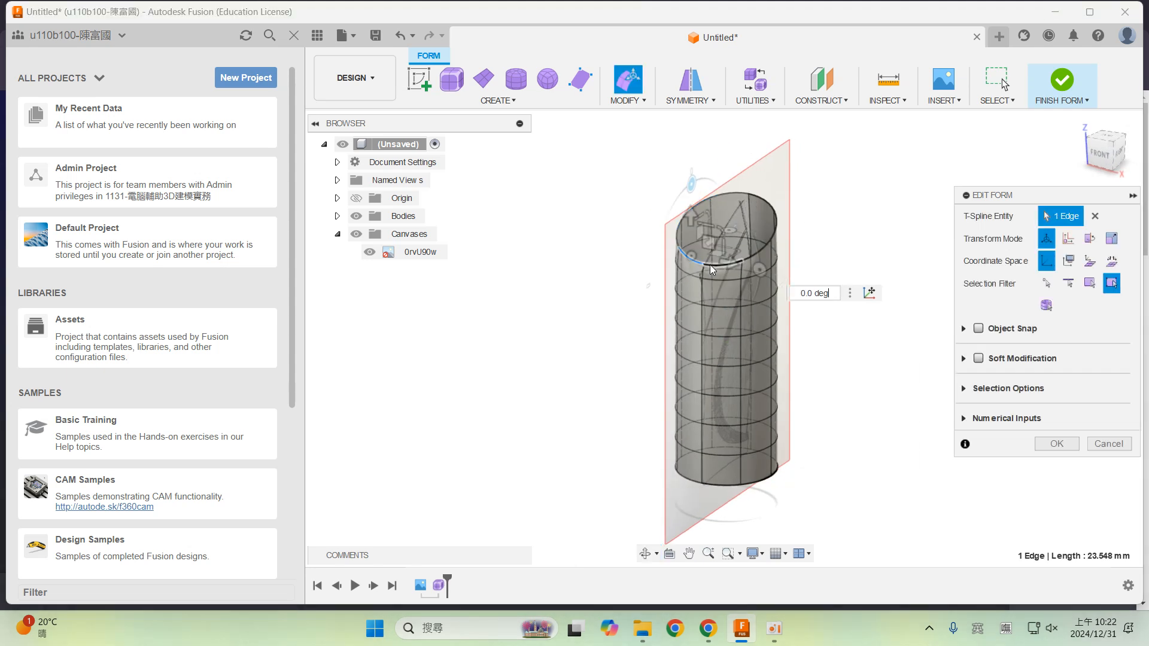
left_click(714, 264, "ctrl")
middle_click_drag(724, 276, 697, 281, "shift")
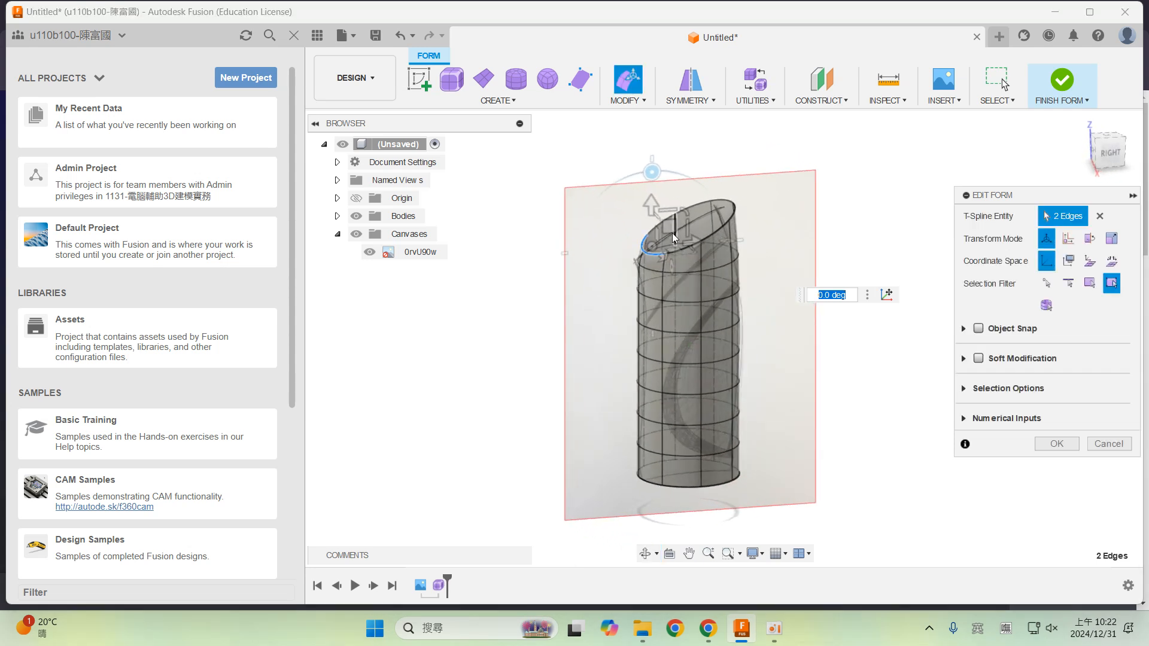
left_click(1109, 153)
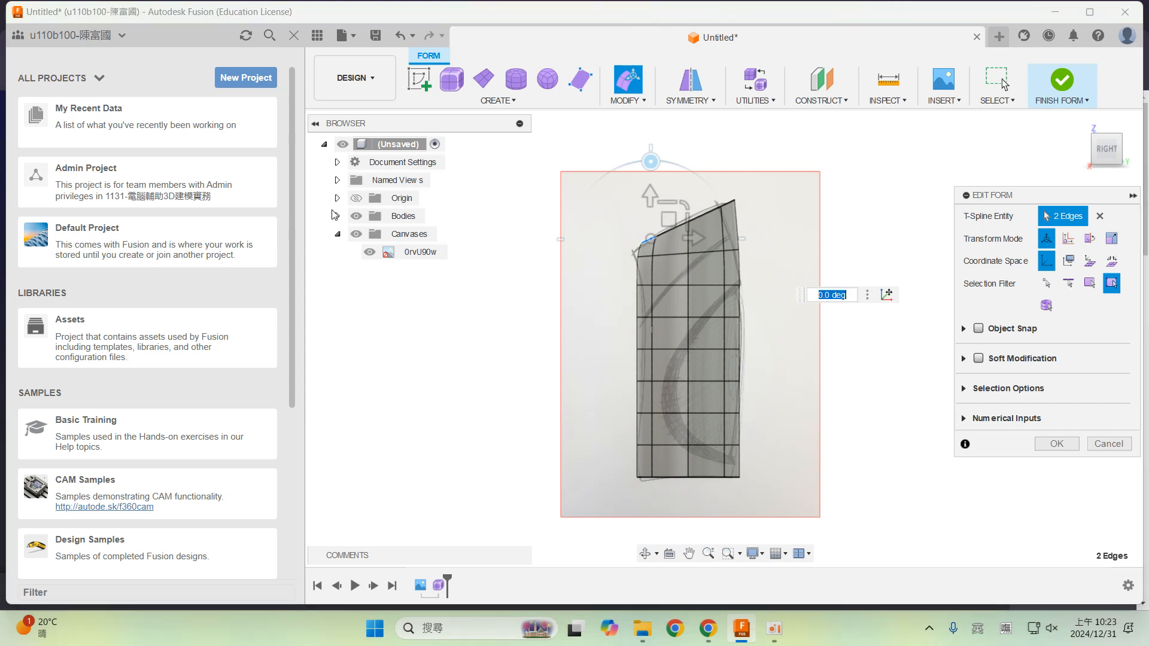
left_click(356, 234)
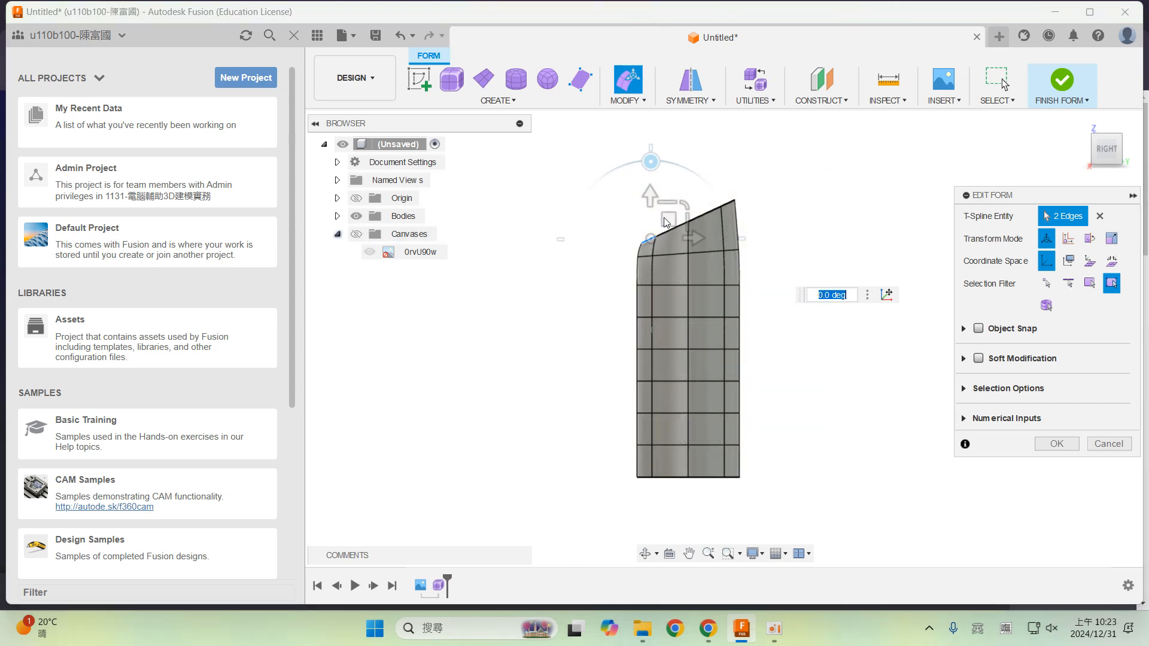
middle_click_drag(660, 243, 664, 261, "shift")
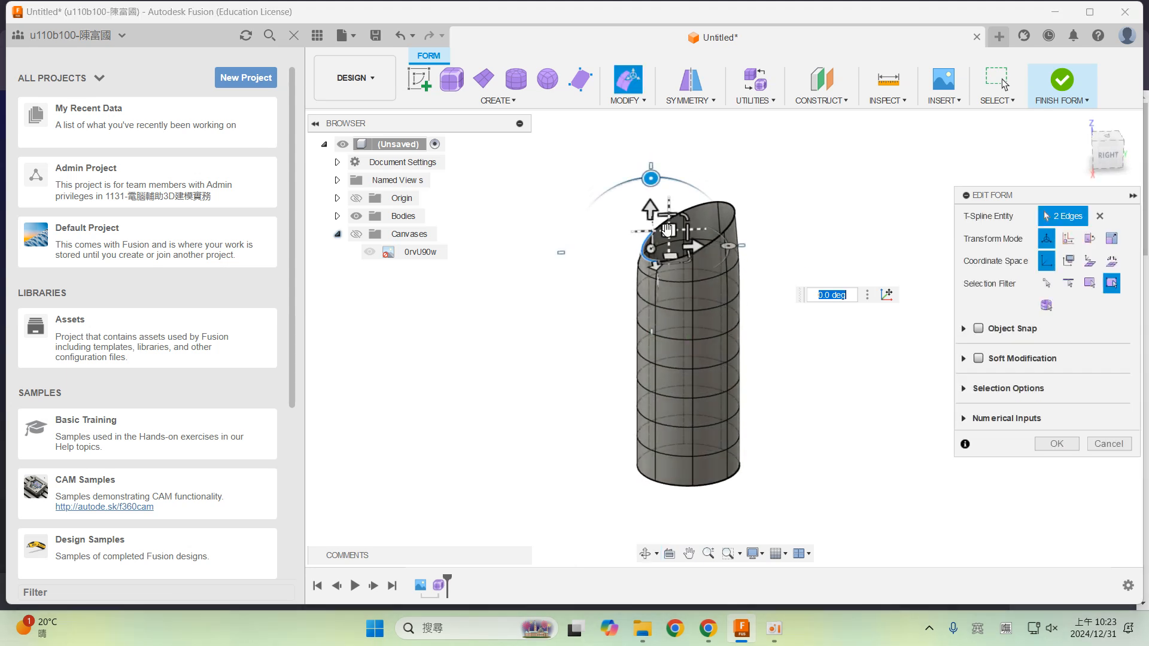
left_click(356, 235)
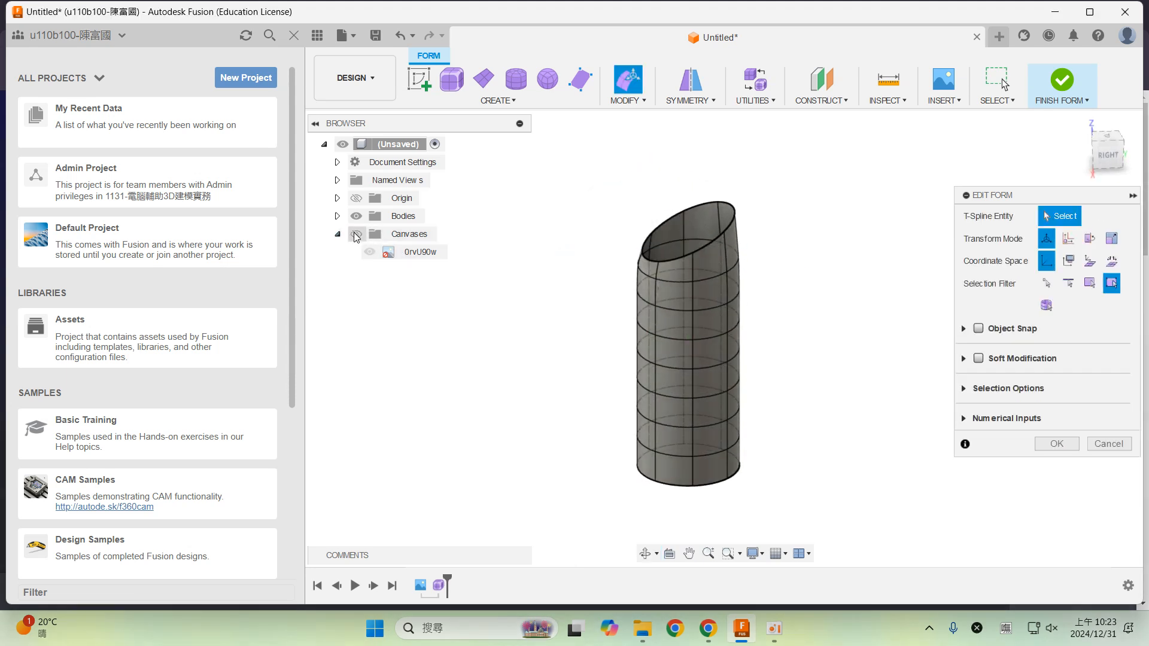
left_click(356, 235)
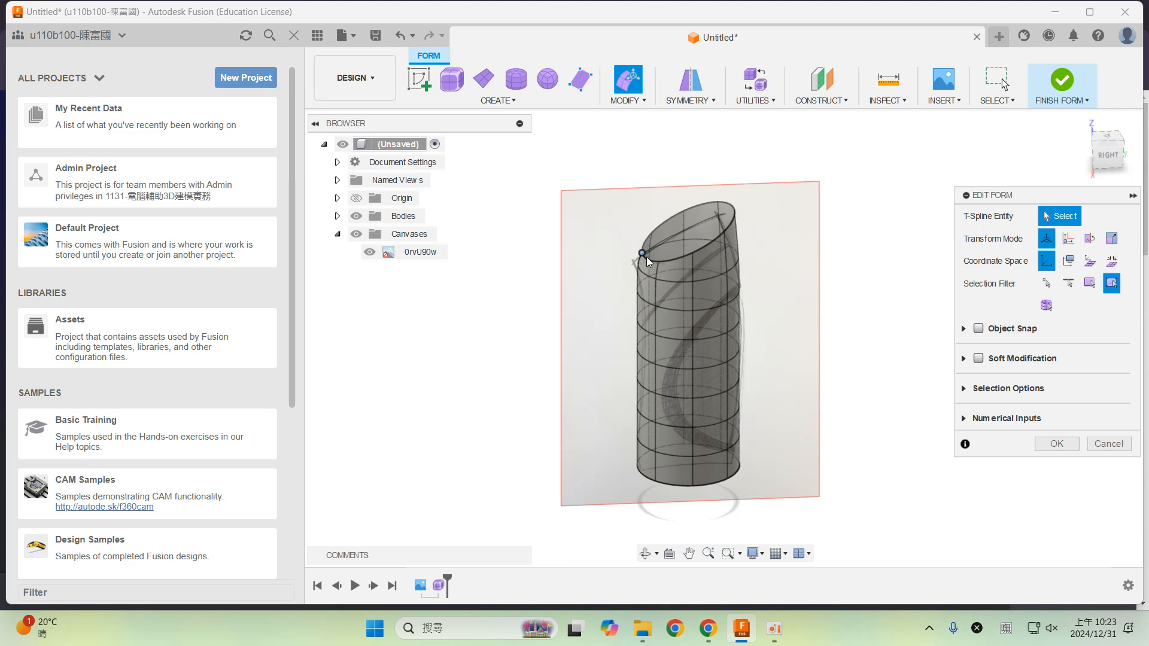
- Try to move the two adjacent faces at the low side of the slanted rim towards the canvas outline in the side plane
scroll(646, 257, "up", 5)
middle_click_drag(630, 260, 575, 233, "shift")
left_click(576, 234)
left_click(625, 257, "shift")
middle_click_drag(636, 267, 628, 220, "shift")
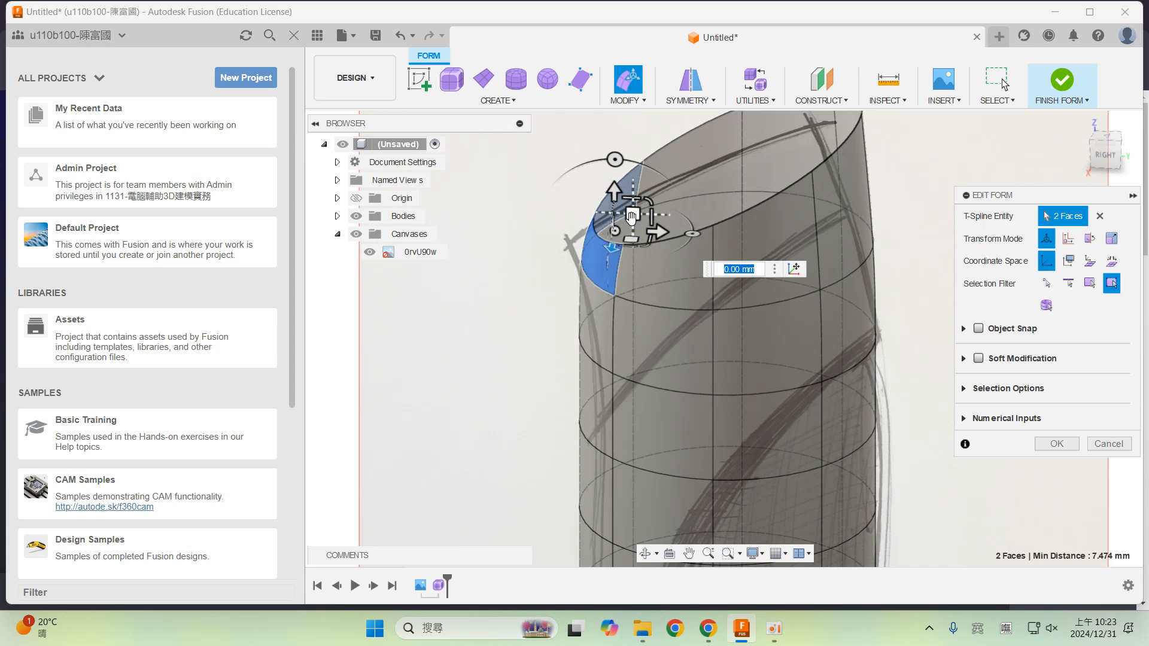
mouse_move(615, 159)
left_mouse_down()
mouse_move(584, 166)
mouse_move(615, 159)
left_mouse_up()
mouse_move(635, 217)
left_mouse_down()
mouse_move(629, 203)
mouse_move(633, 217)
left_mouse_up()
middle_click_drag(633, 213, 637, 194, "shift")
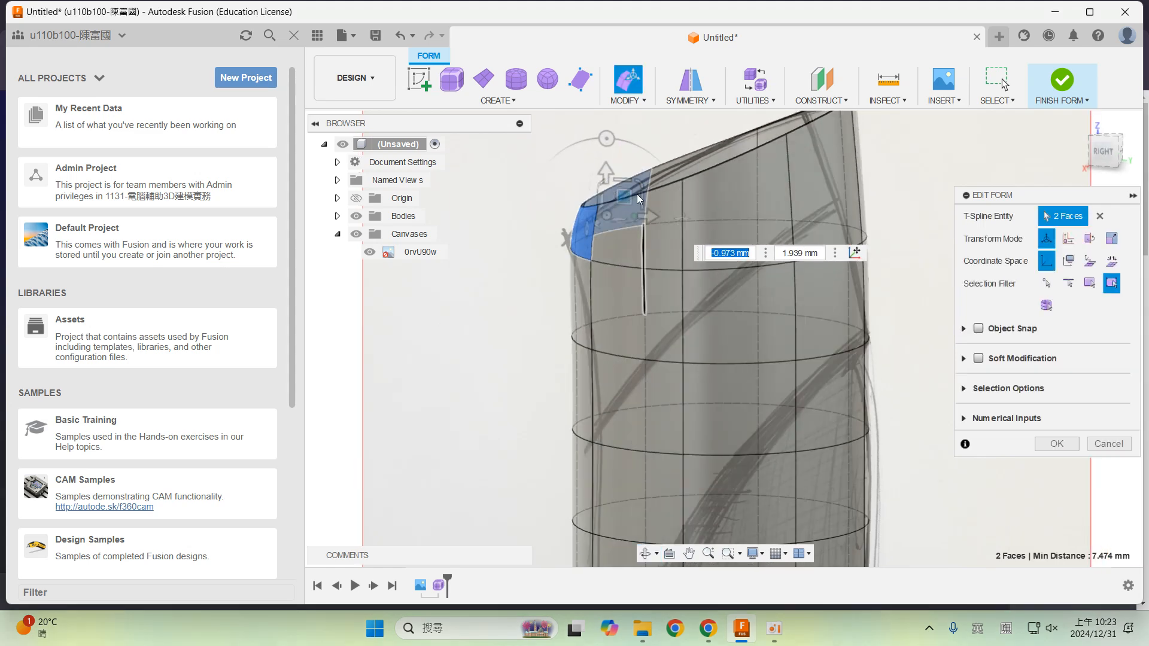
left_click(1107, 157)
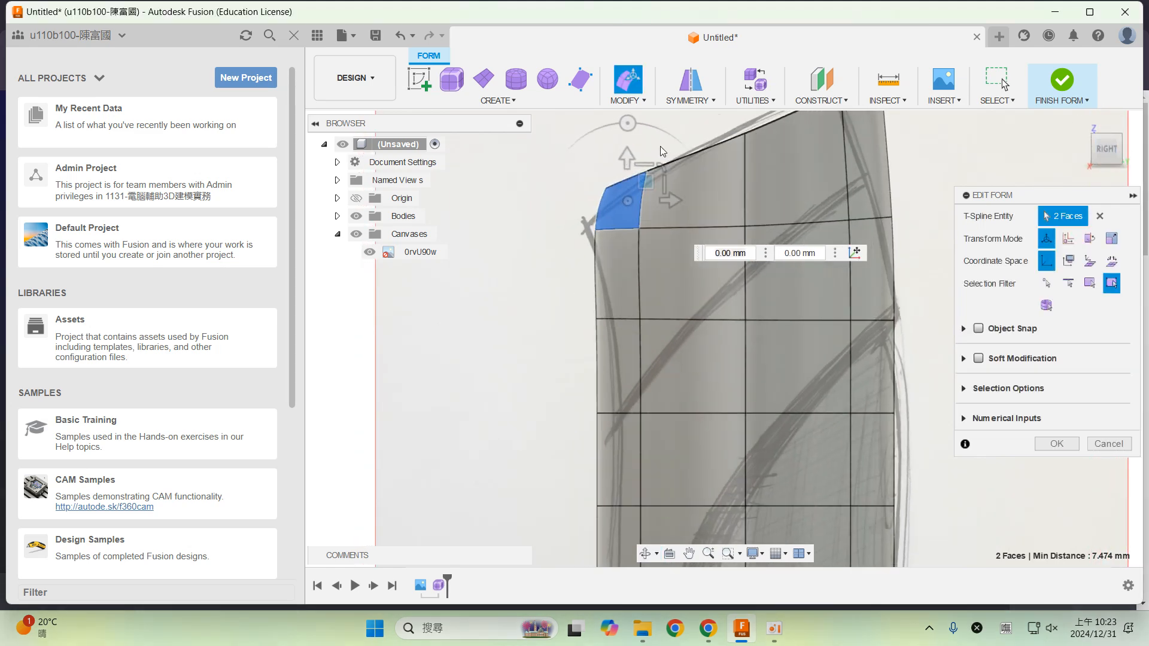
middle_click_drag(623, 135, 628, 152, "shift")
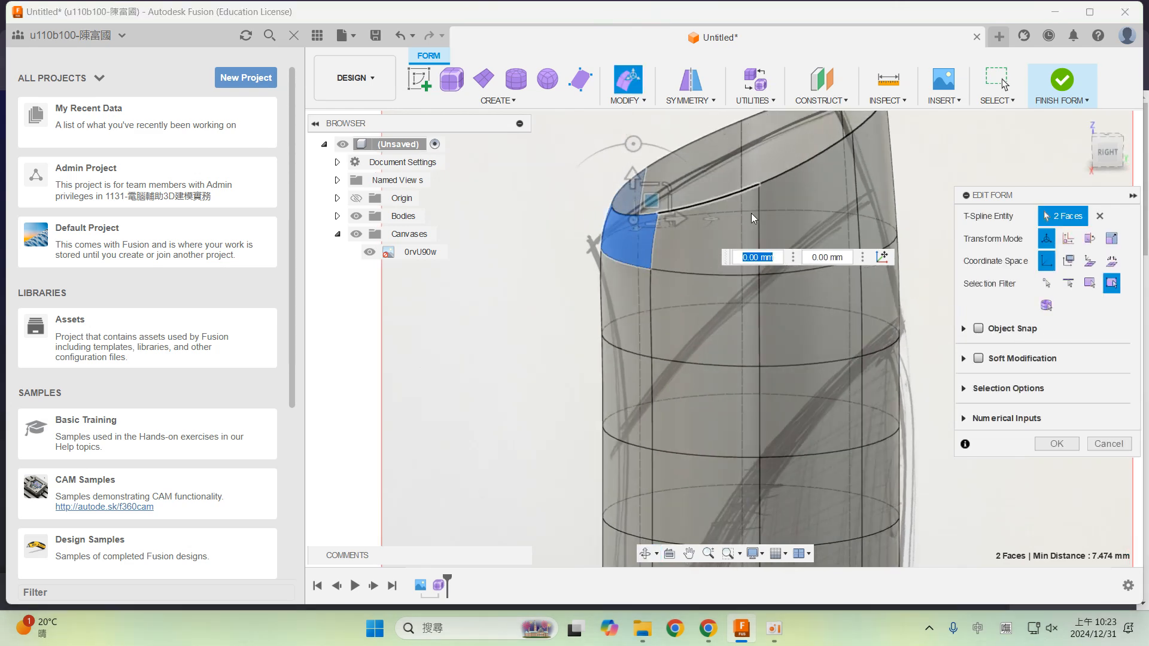
left_click(1056, 443)
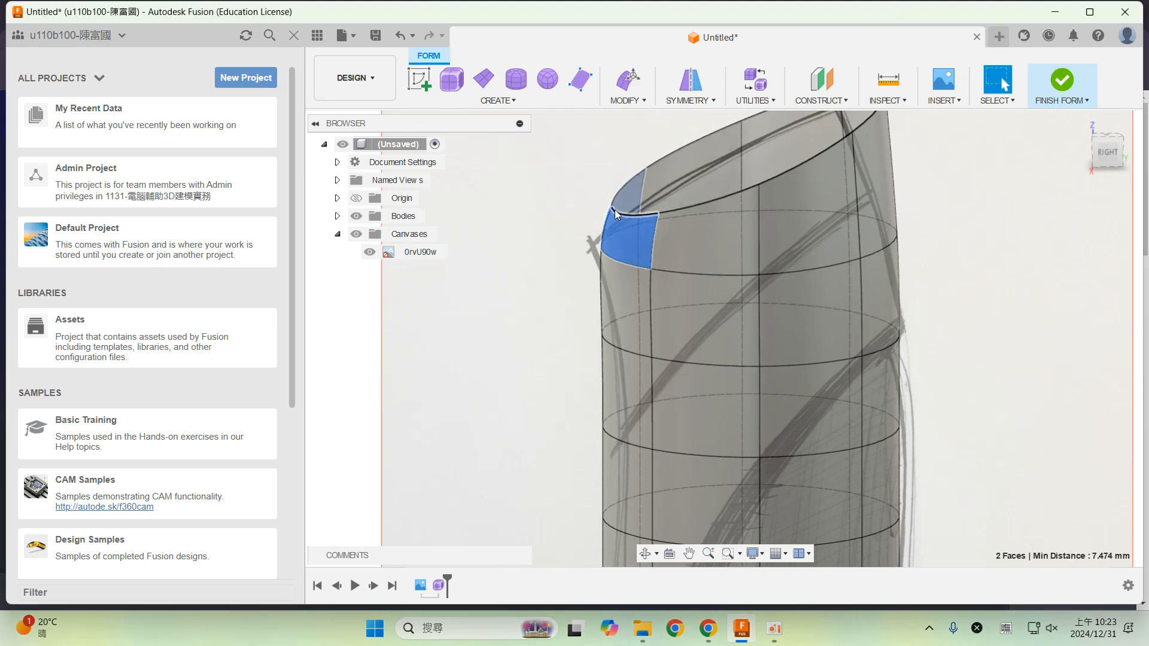
- Rotate the short vertical edge at the low side of the slanted rim by 30 degrees with Edit Form
left_click(617, 227)
middle_click_drag(620, 227, 661, 236, "shift")
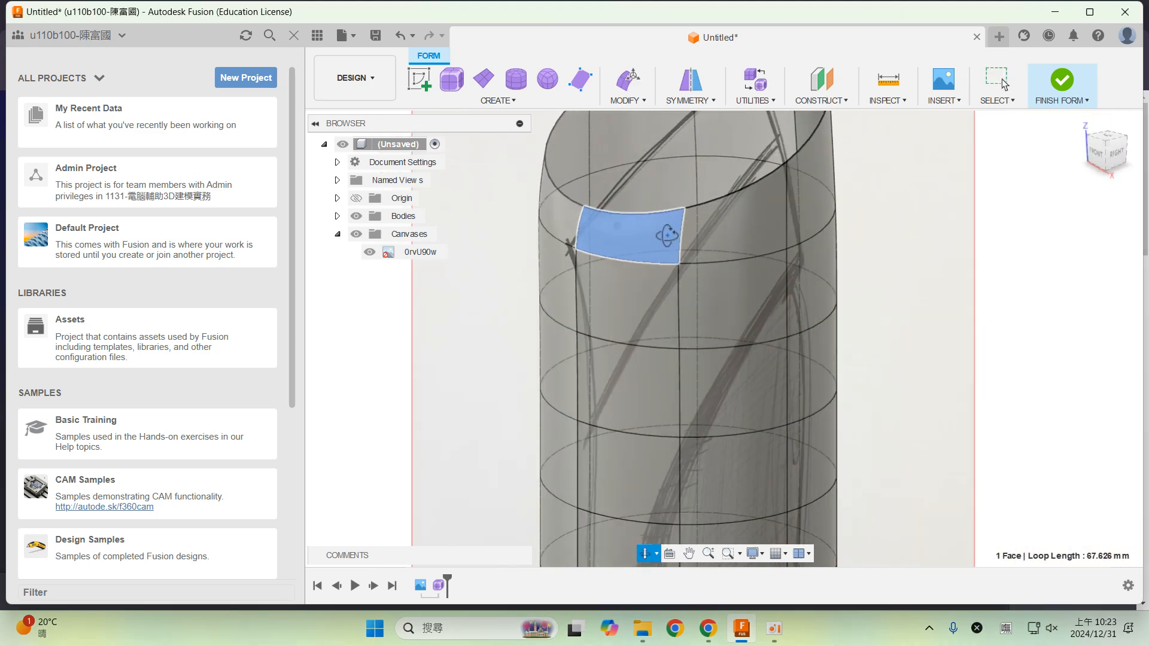
left_click(580, 221)
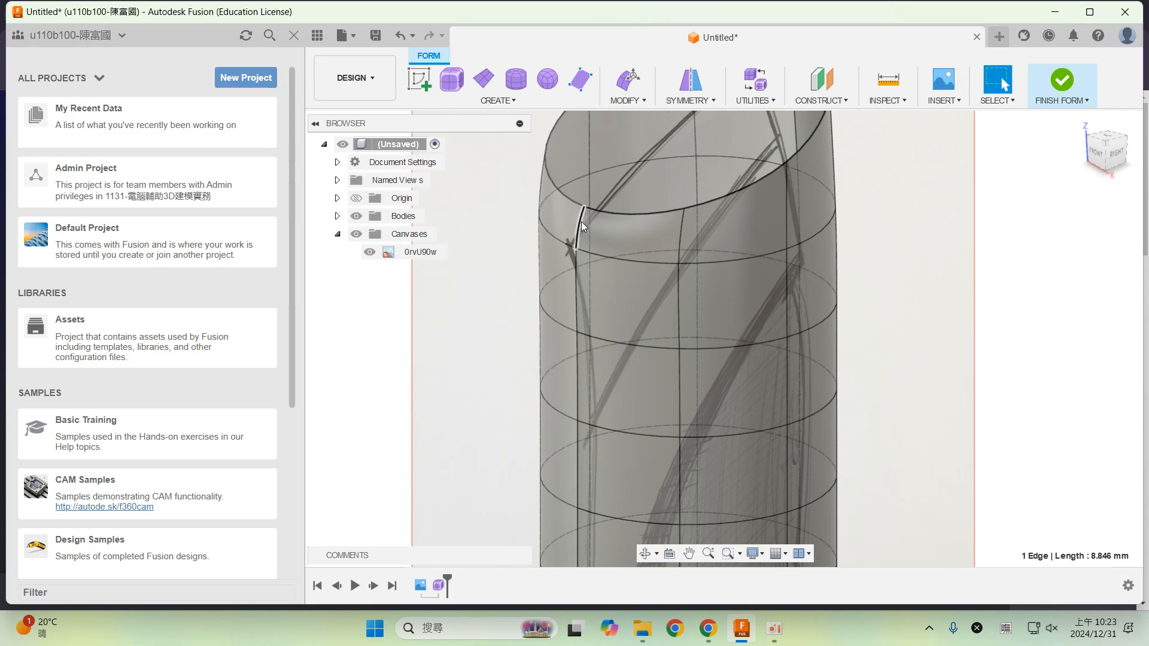
middle_click_drag(580, 221, 552, 220, "shift")
right_click(577, 224)
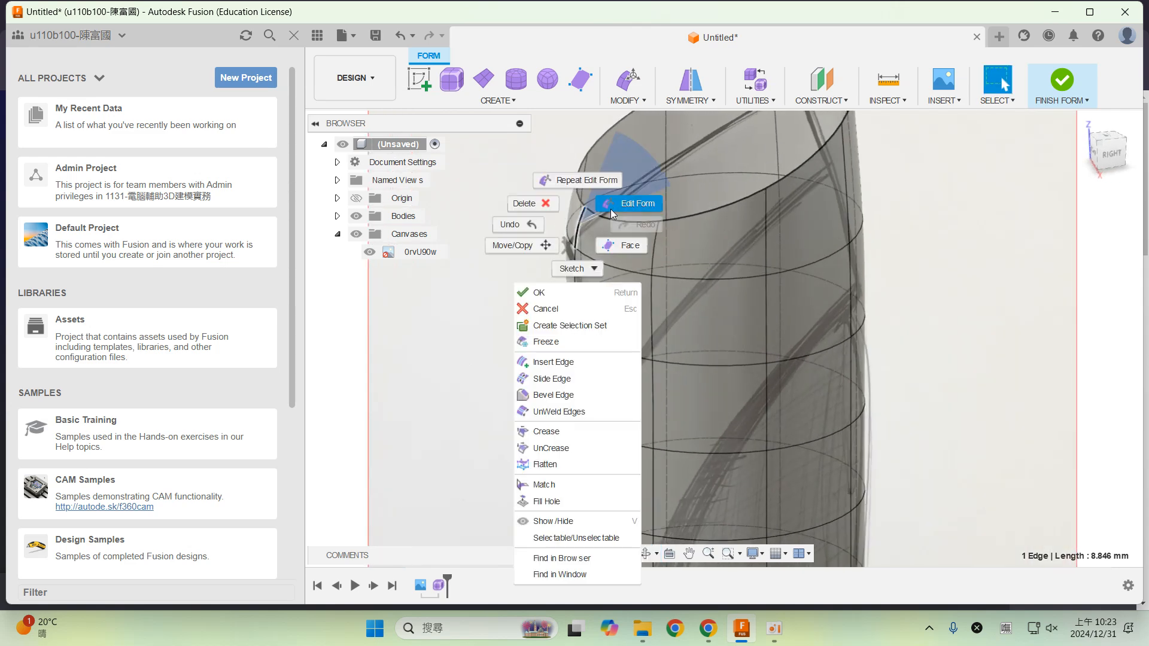
left_click(616, 203)
left_click_drag(612, 194, 543, 169)
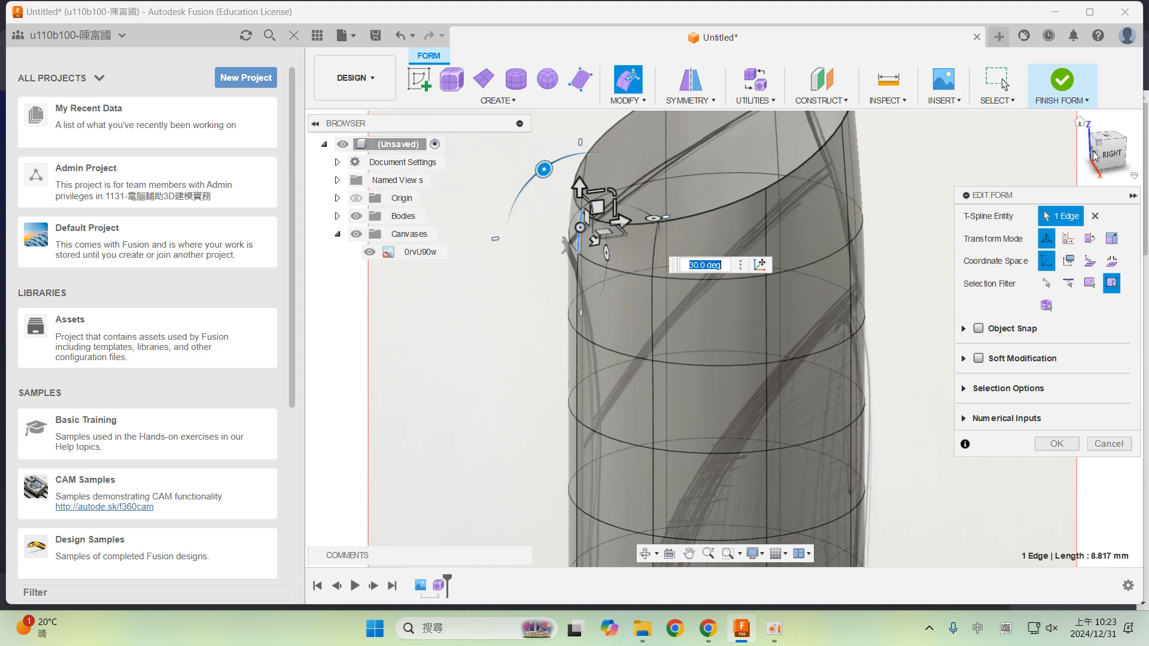
left_click(1111, 156)
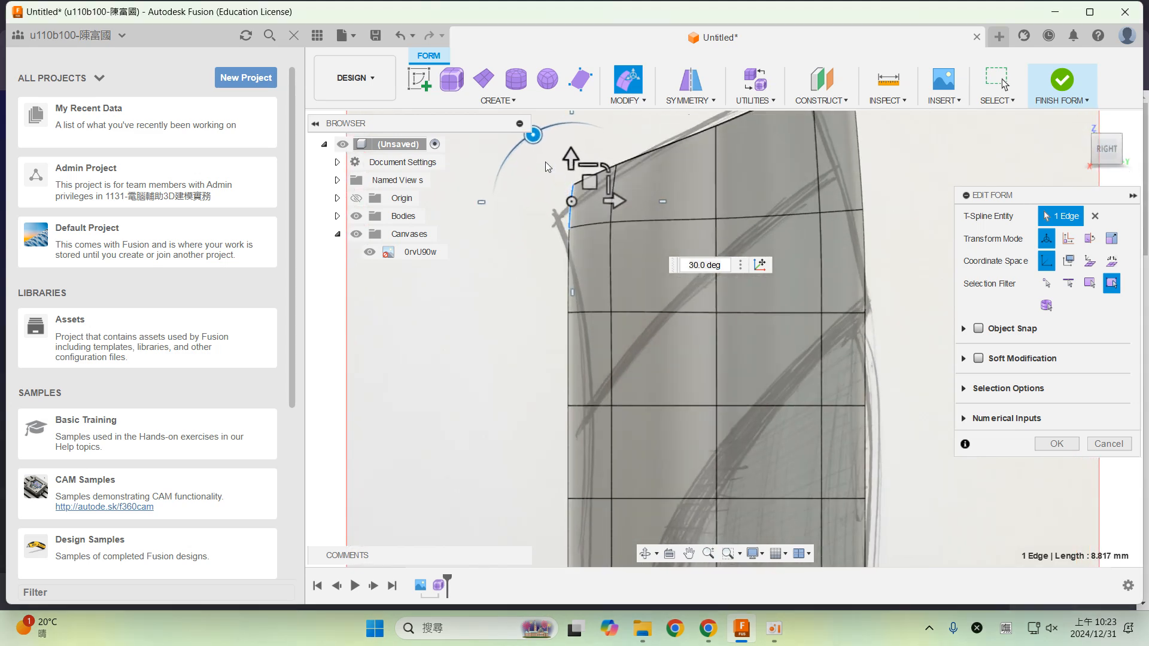
- Rotate the short vertical edge at the rim's low side 30 degrees and move it onto the canvas outline, ending with about -1.21 and -2.66 mm
left_click(598, 189)
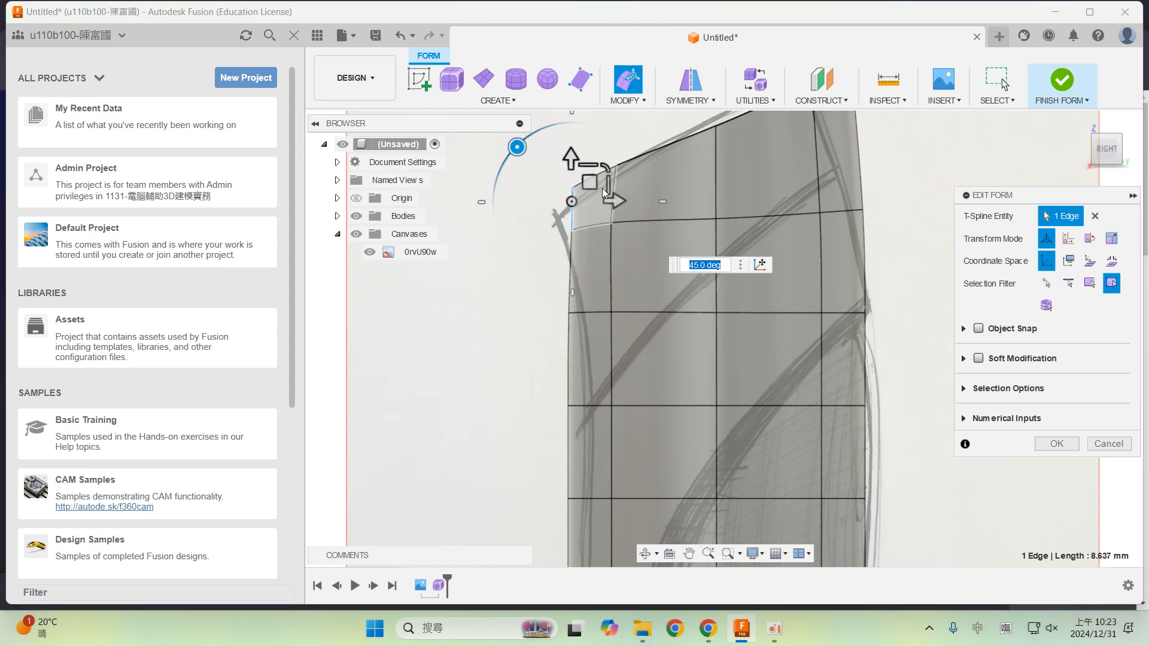
left_click(569, 203)
mouse_move(572, 199)
left_mouse_down()
mouse_move(578, 190)
mouse_move(563, 189)
mouse_move(566, 199)
left_mouse_up()
left_click_drag(551, 142, 510, 152)
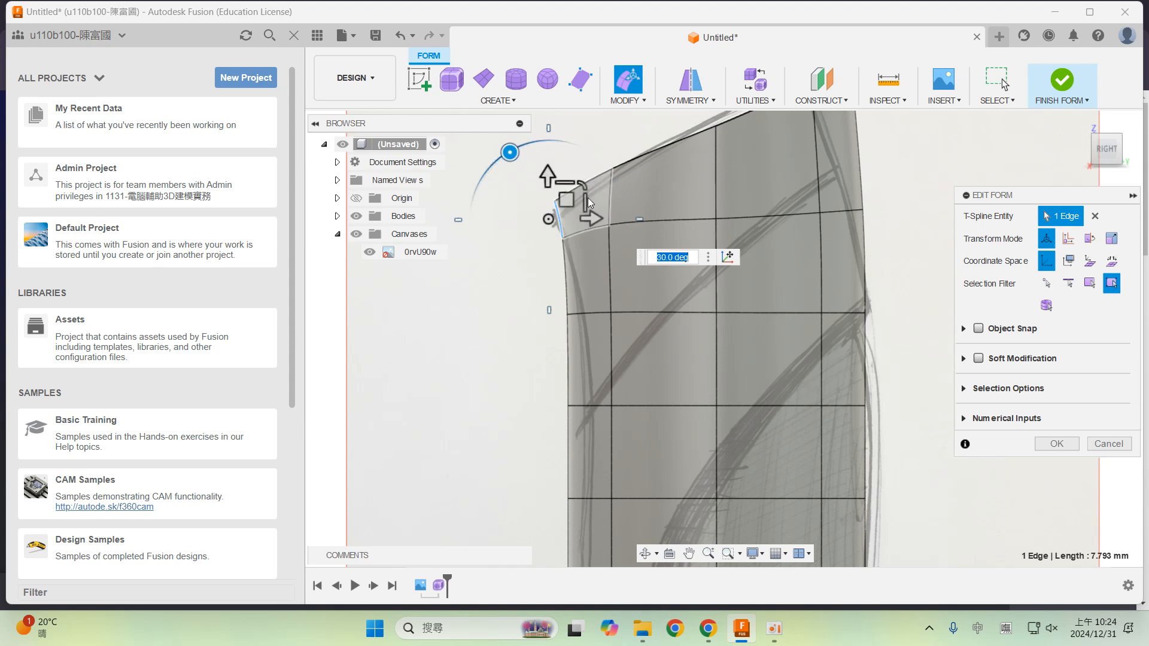
left_click_drag(574, 200, 563, 214)
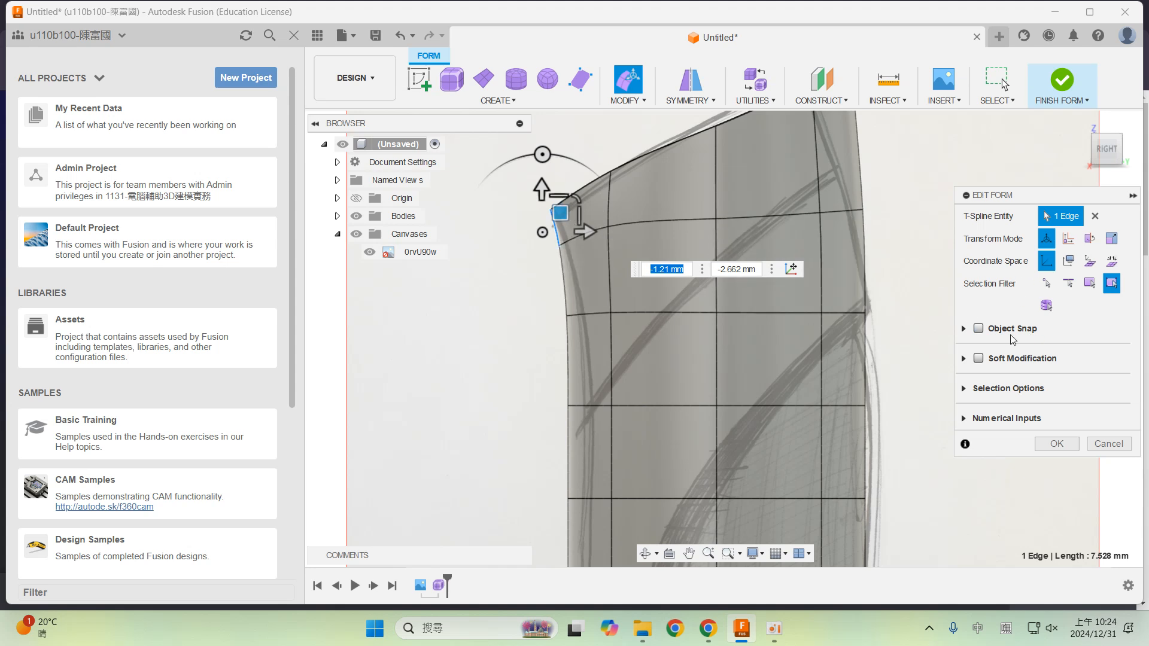
- Rotate the vertical edge at the high side of the slanted rim by 20 degrees in the right view, and close Edit Form
scroll(815, 344, "down", 3)
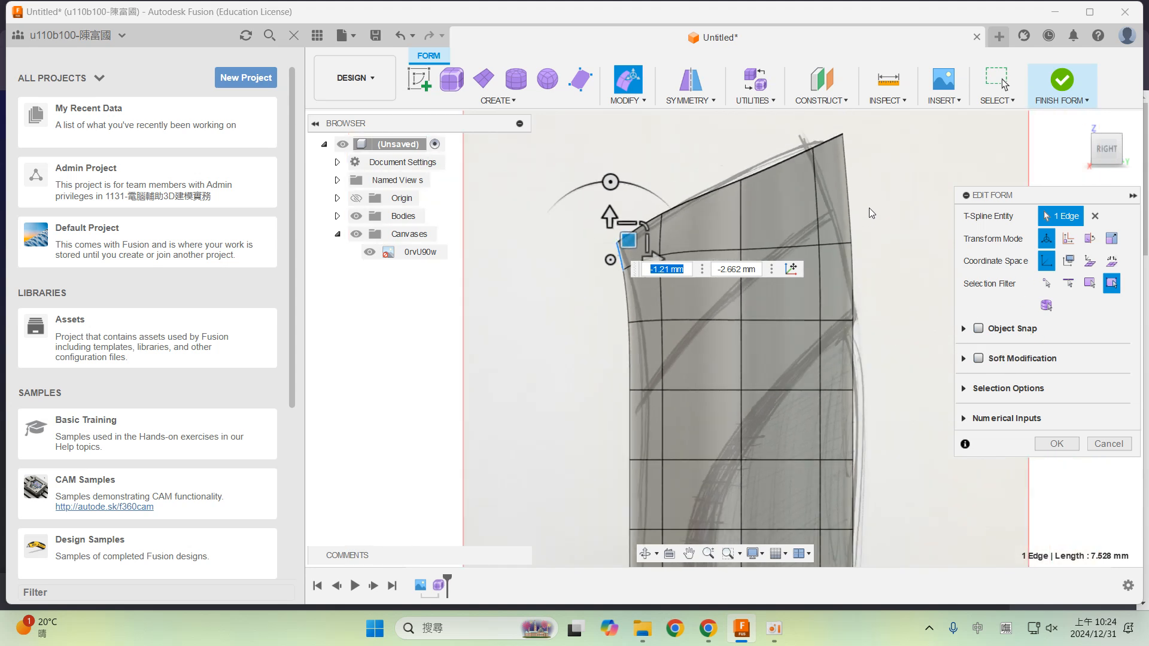
left_click(846, 182)
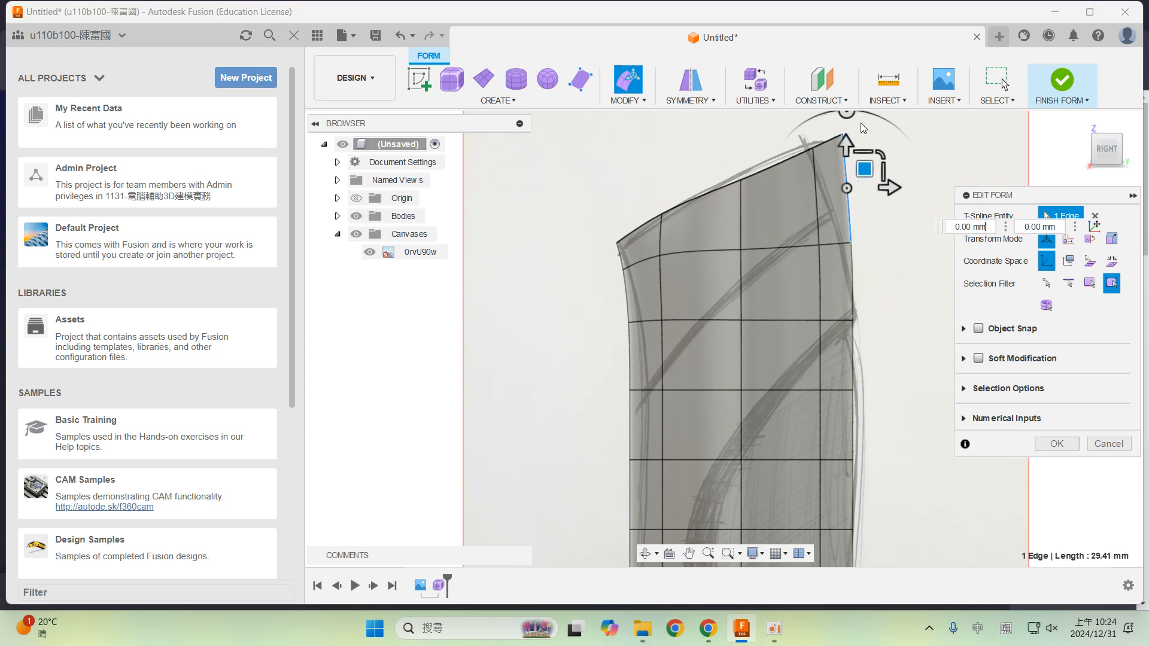
left_click_drag(846, 114, 827, 118)
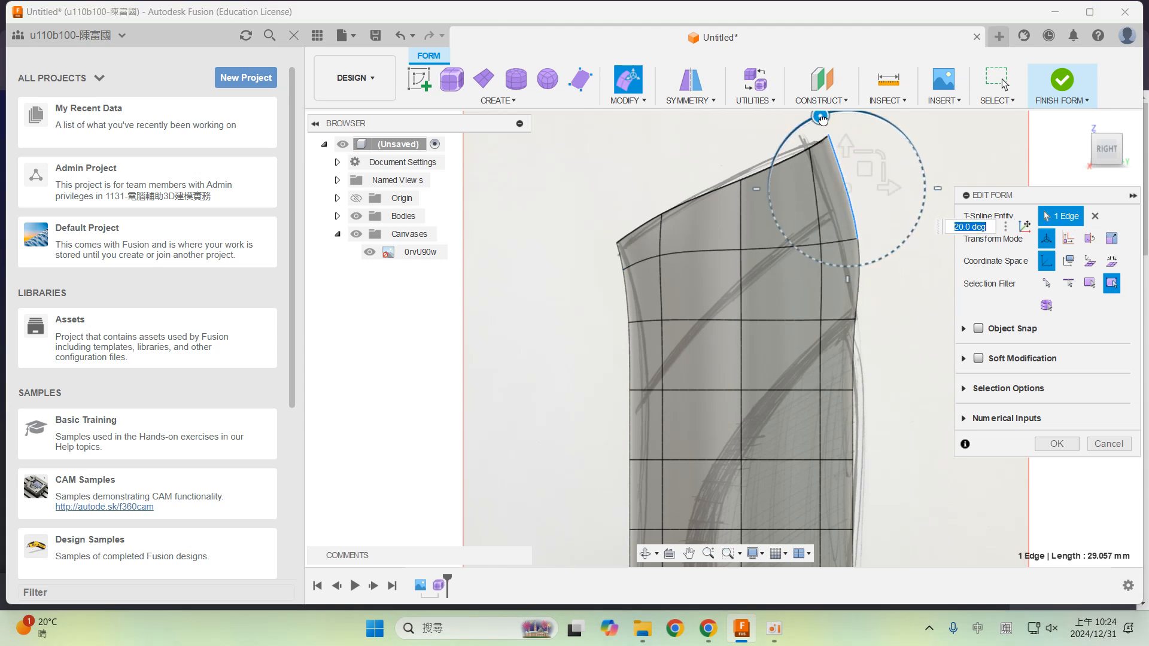
left_click(852, 244)
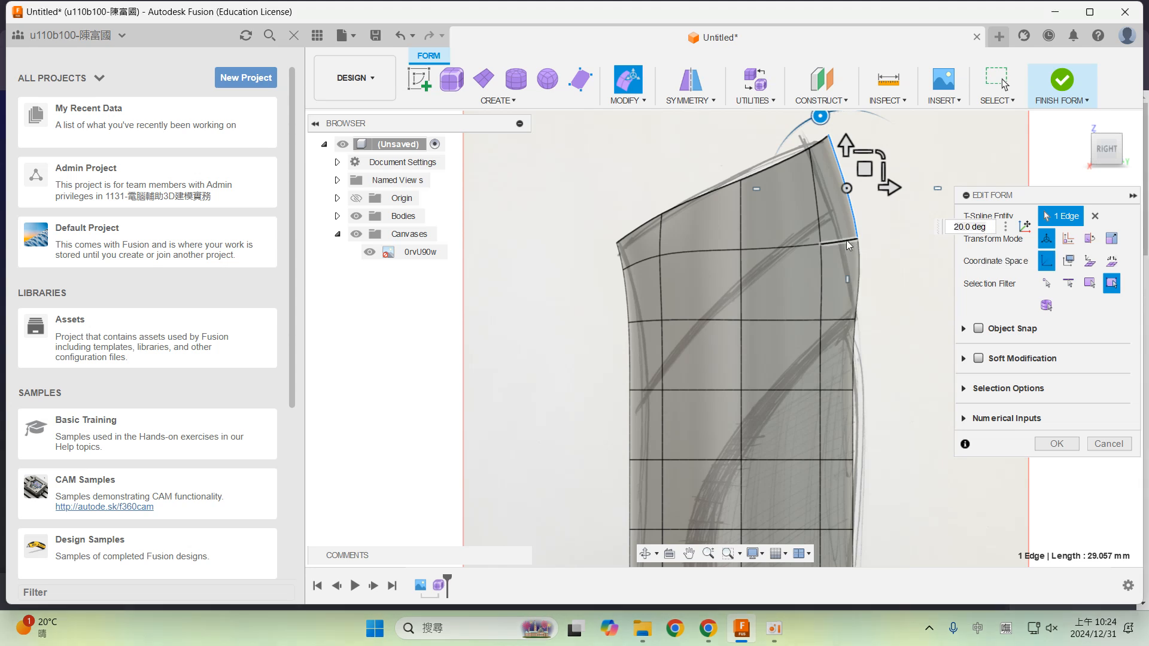
left_click_drag(853, 225, 854, 224)
mouse_move(862, 242)
middle_mouse_down("shift")
mouse_move(860, 288)
mouse_move(887, 255)
mouse_move(868, 239)
middle_mouse_up("shift")
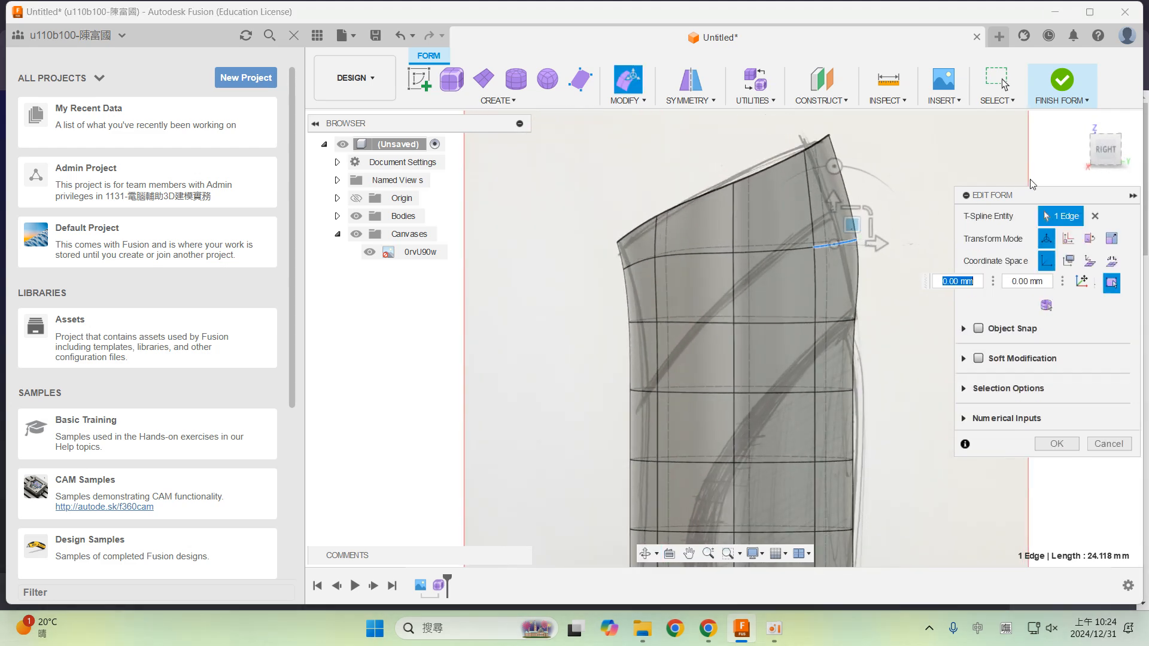
left_click(1107, 152)
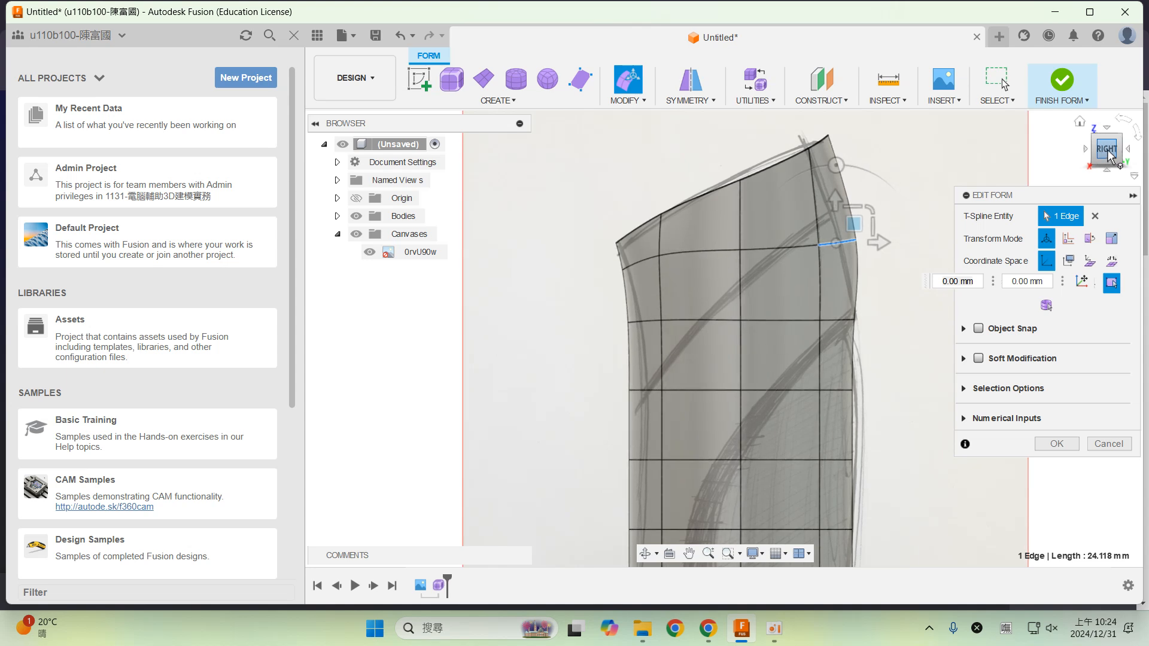
left_click(1107, 444)
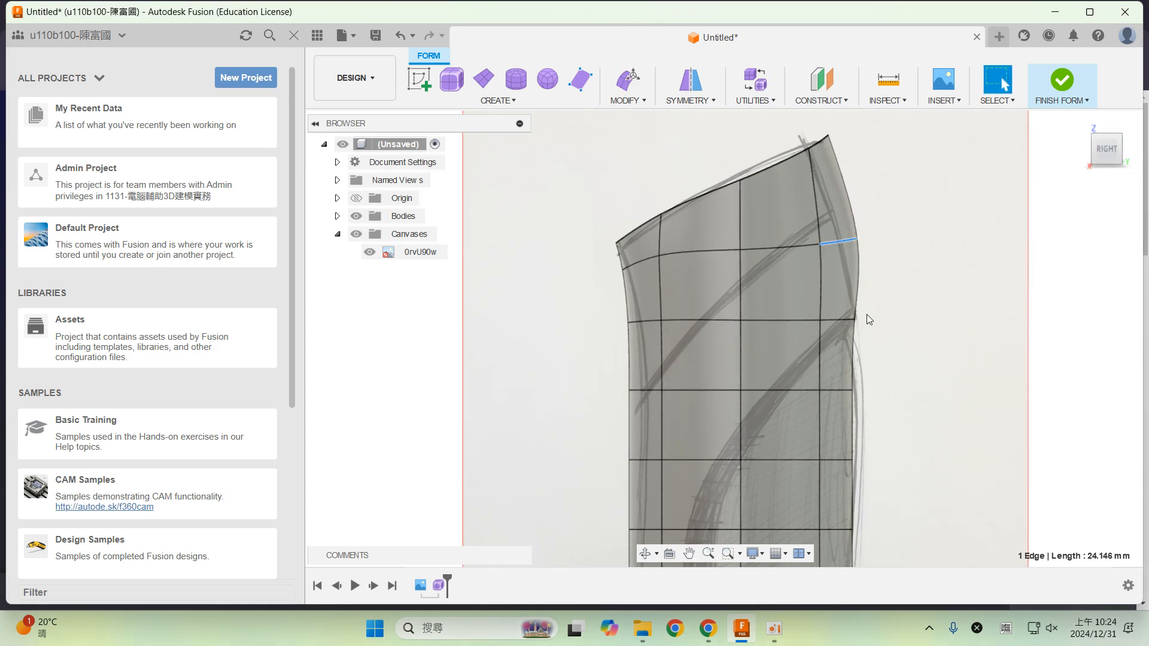
- Tilt and shift the vertical edge beside the rim's high side, and move the outermost edge about -3.06 and -0.81 mm to the canvas outline
right_click(814, 202)
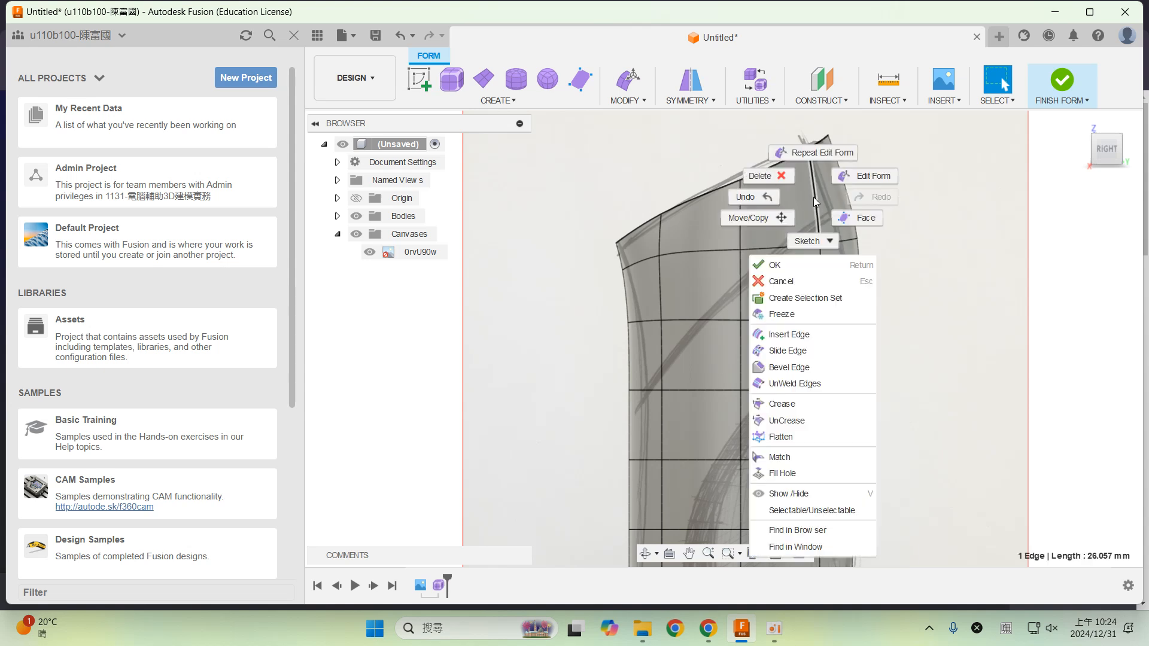
left_click(871, 176)
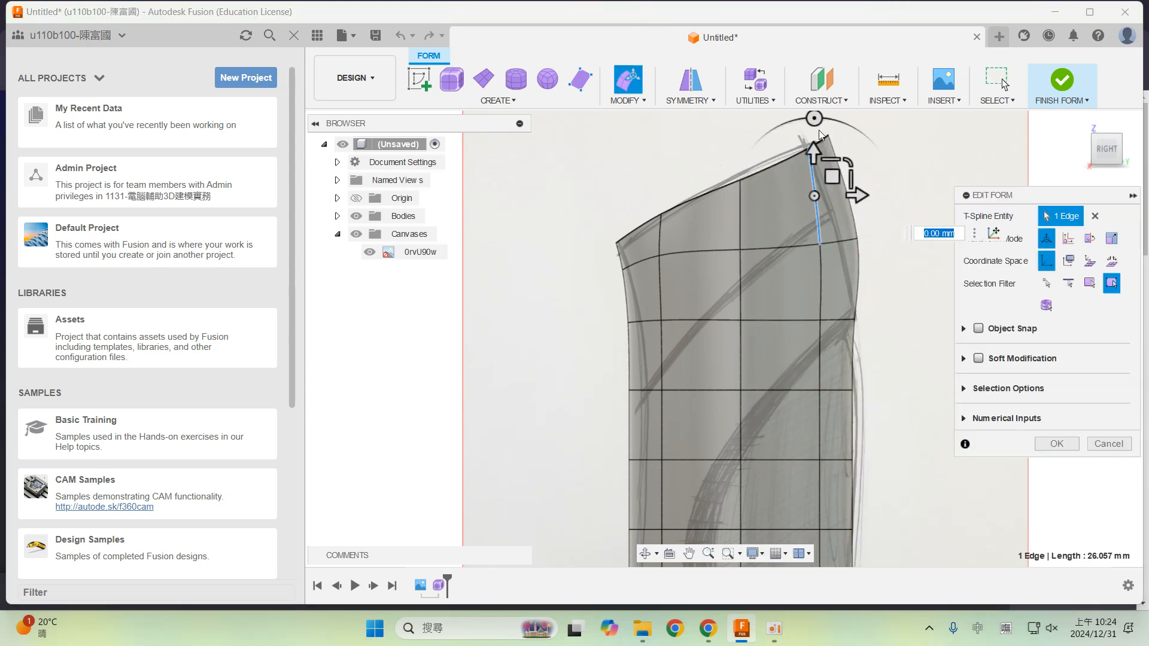
left_click_drag(813, 118, 794, 121)
left_click_drag(832, 176, 801, 189)
left_click(842, 191)
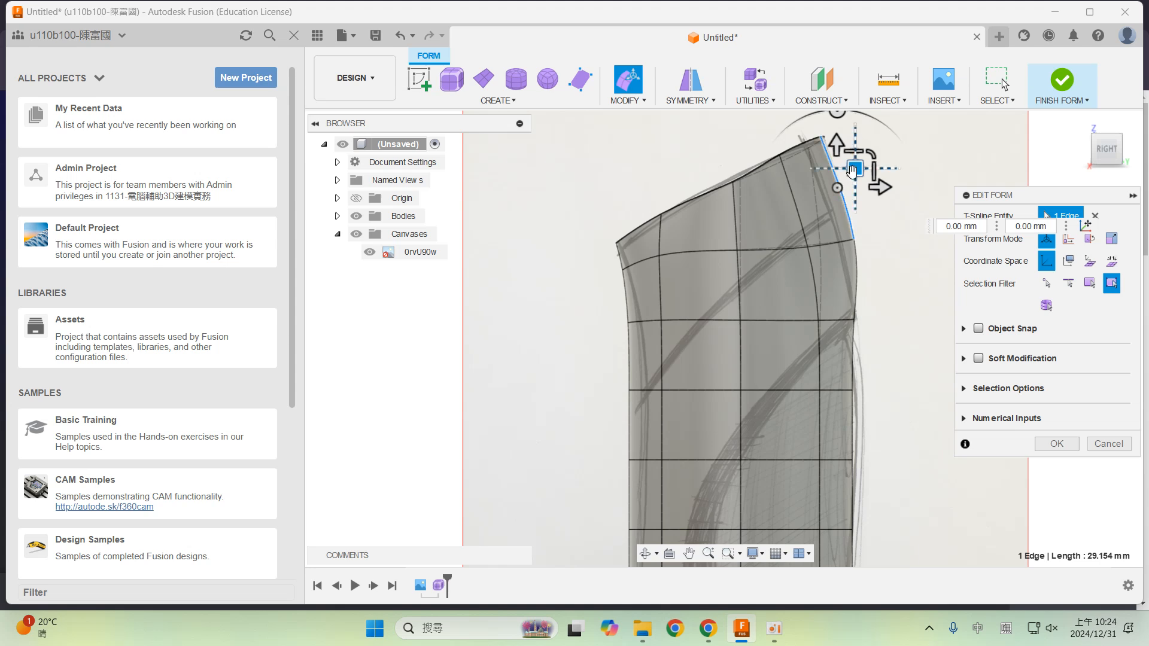
left_click_drag(859, 167, 844, 171)
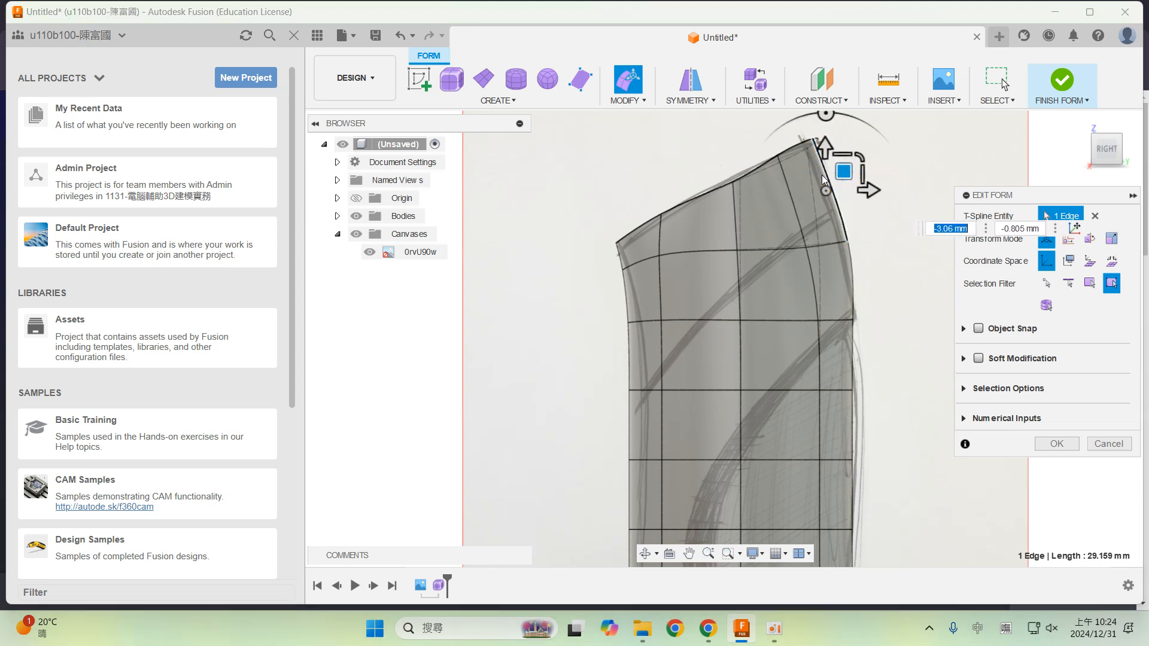
- Move the rim's middle vertex by about -1.77 and 0.97 mm, and lower the two rim vertices at the low side by about 1.61 mm
left_click(749, 182)
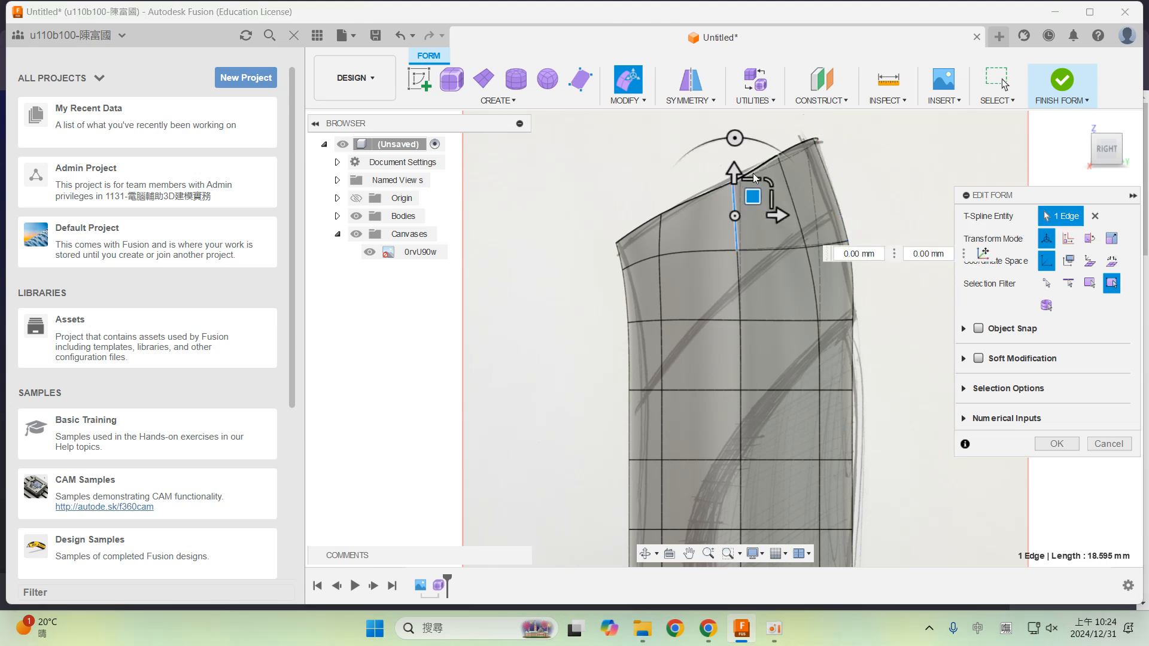
left_click(818, 170)
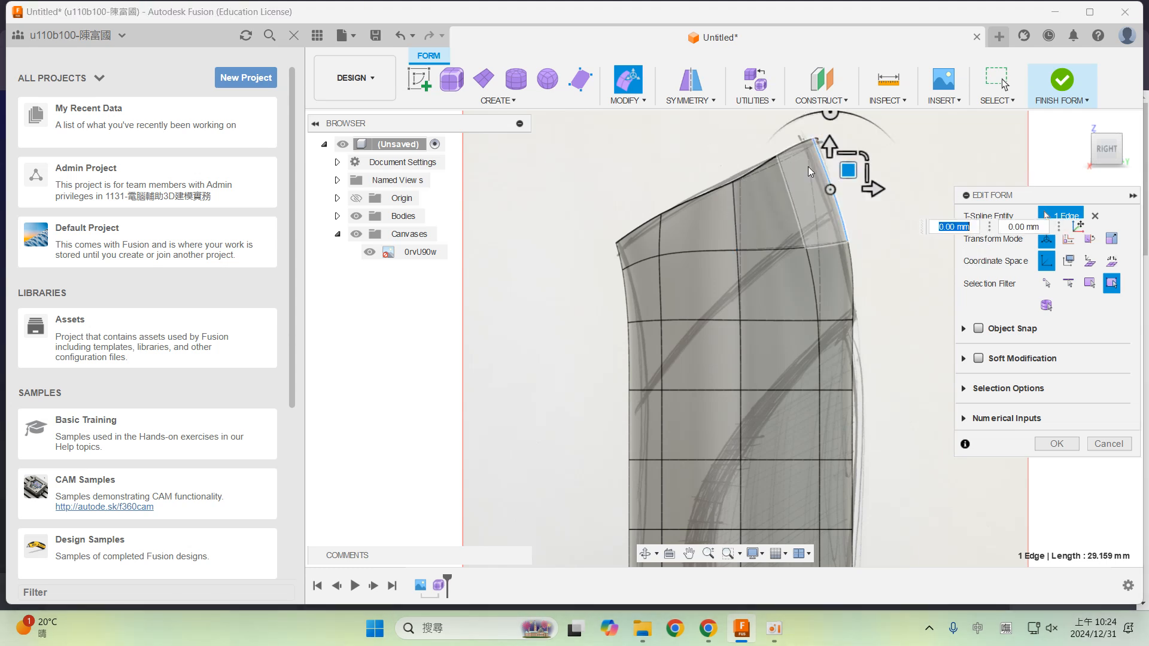
left_click(733, 181)
left_click_drag(748, 166, 741, 164)
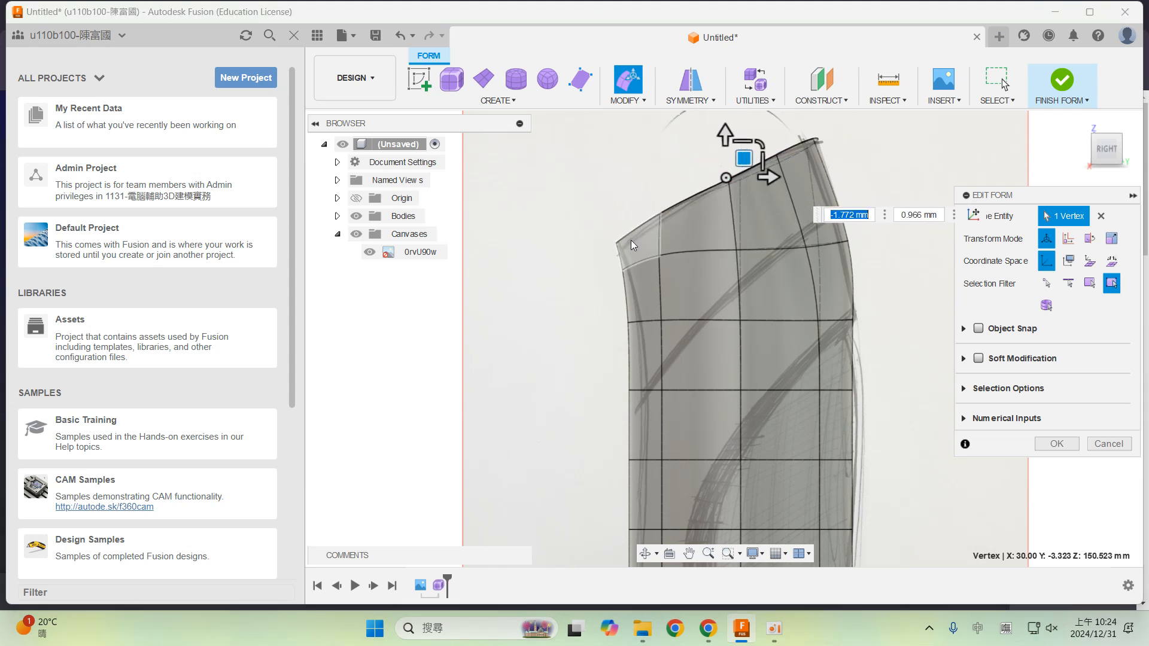
left_click(633, 223)
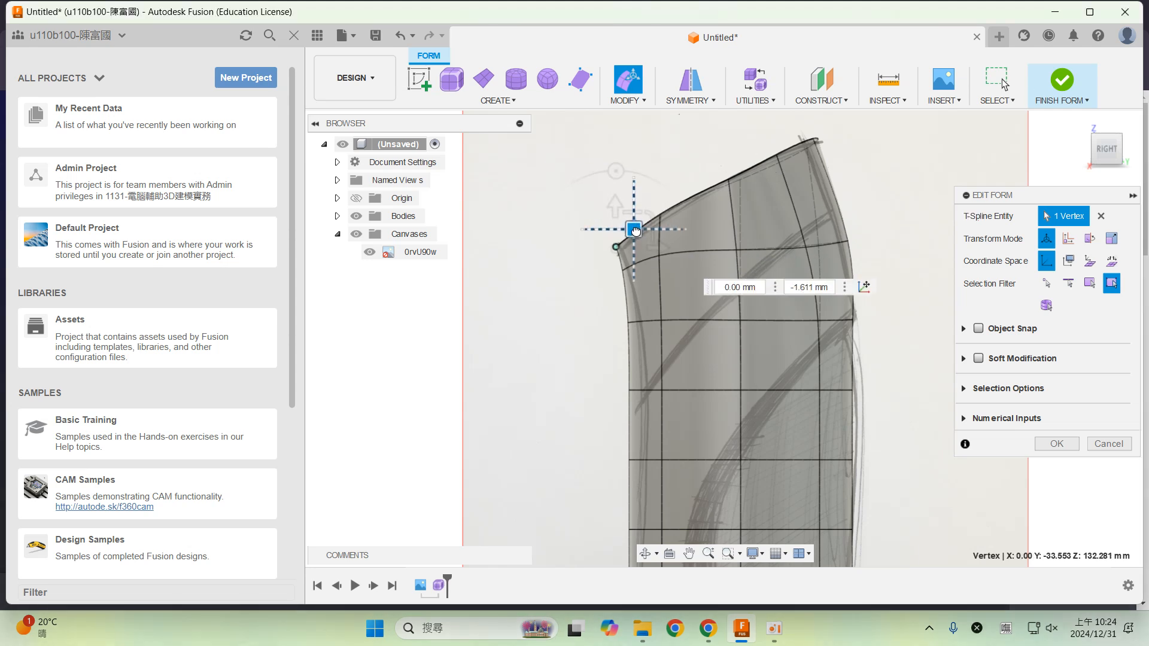
left_click(658, 219)
left_click_drag(677, 195, 677, 201)
- Rotate the two lowest vertical edges on the bottle's high side together by -10 degrees
scroll(826, 257, "down", 5)
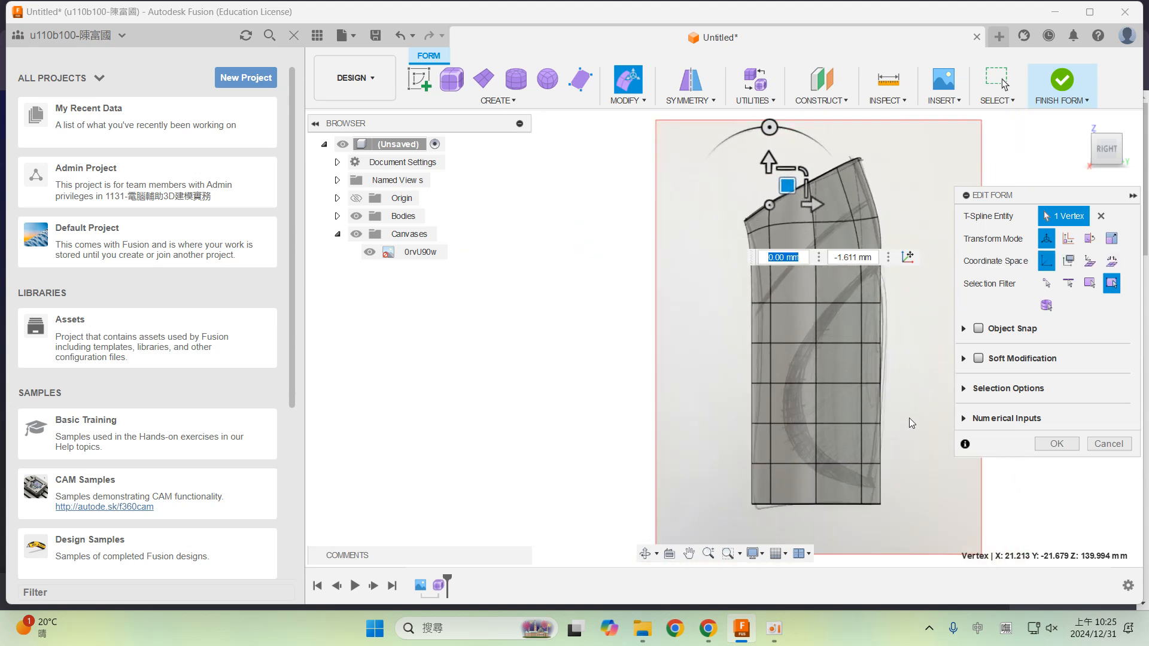
left_click(881, 443)
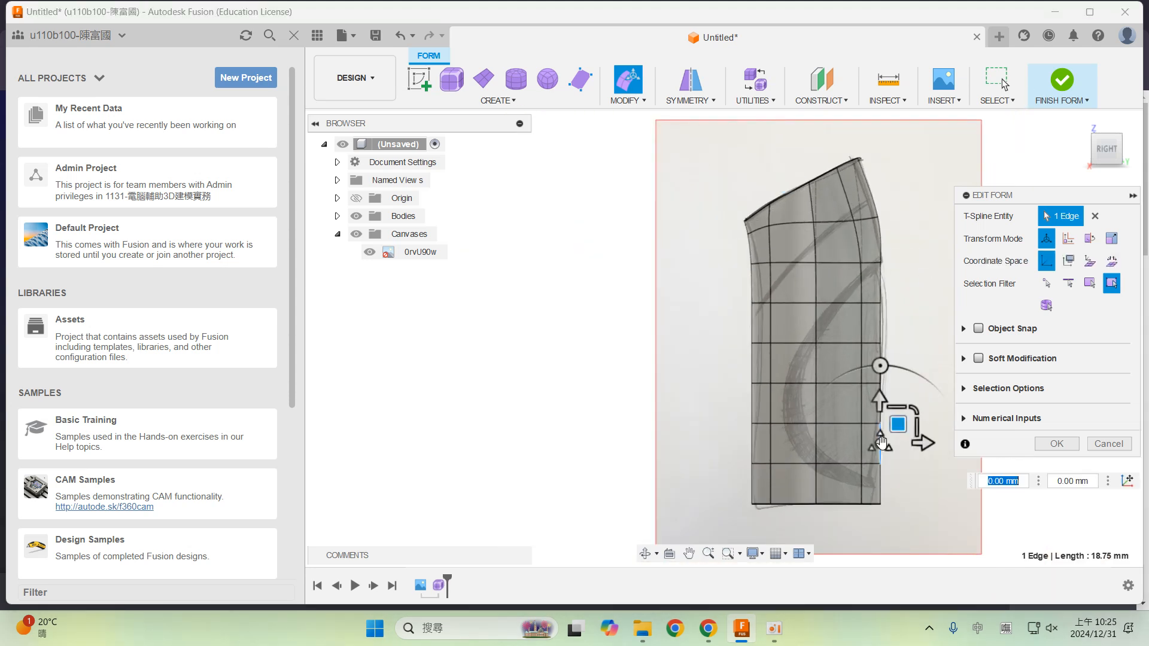
left_click(881, 486, "shift")
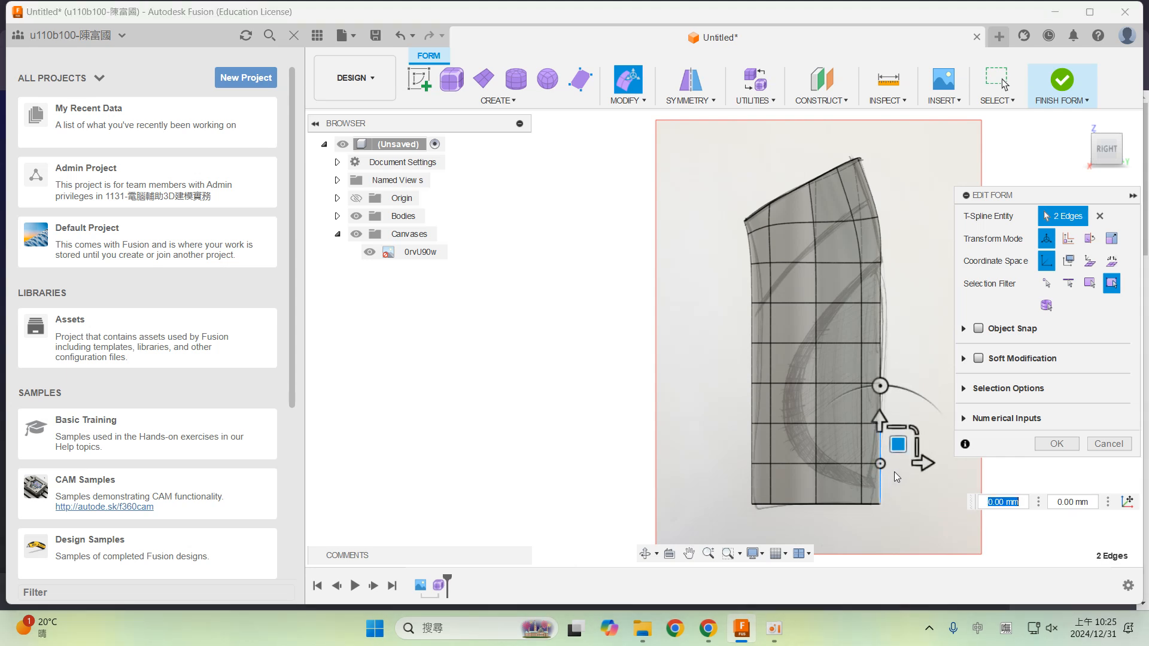
left_click_drag(881, 386, 893, 387)
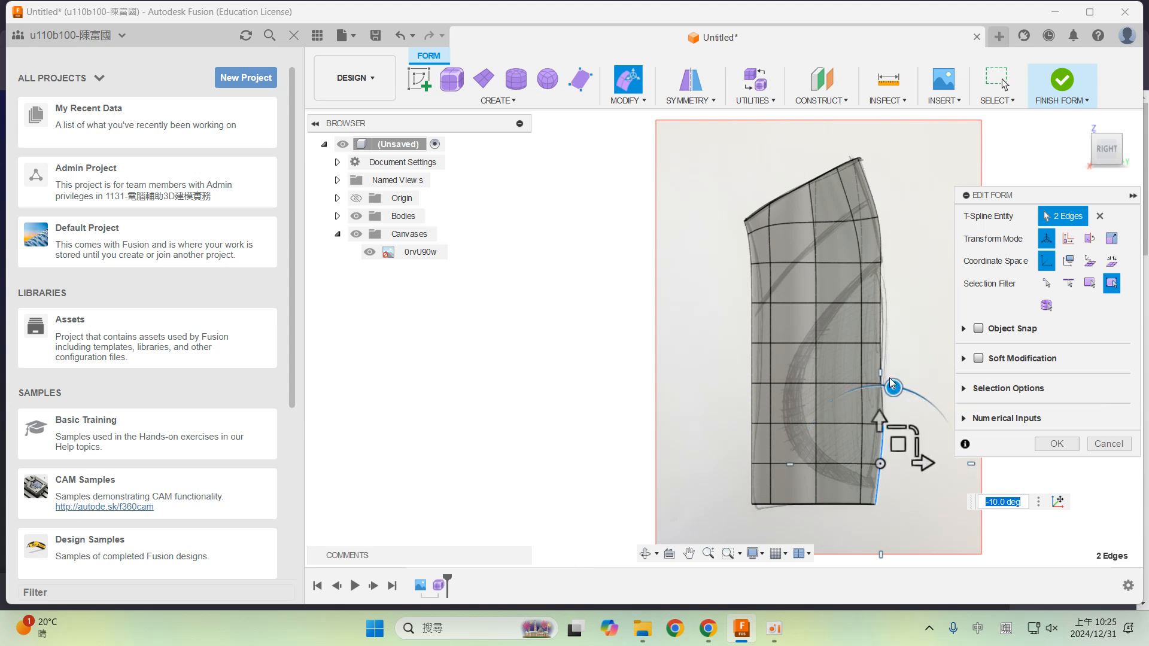
- Move the three mid-height vertical edges on the high side by about 3.96 and 2.48 mm to follow the canvas's bulging outline
scroll(876, 316, "up", 3)
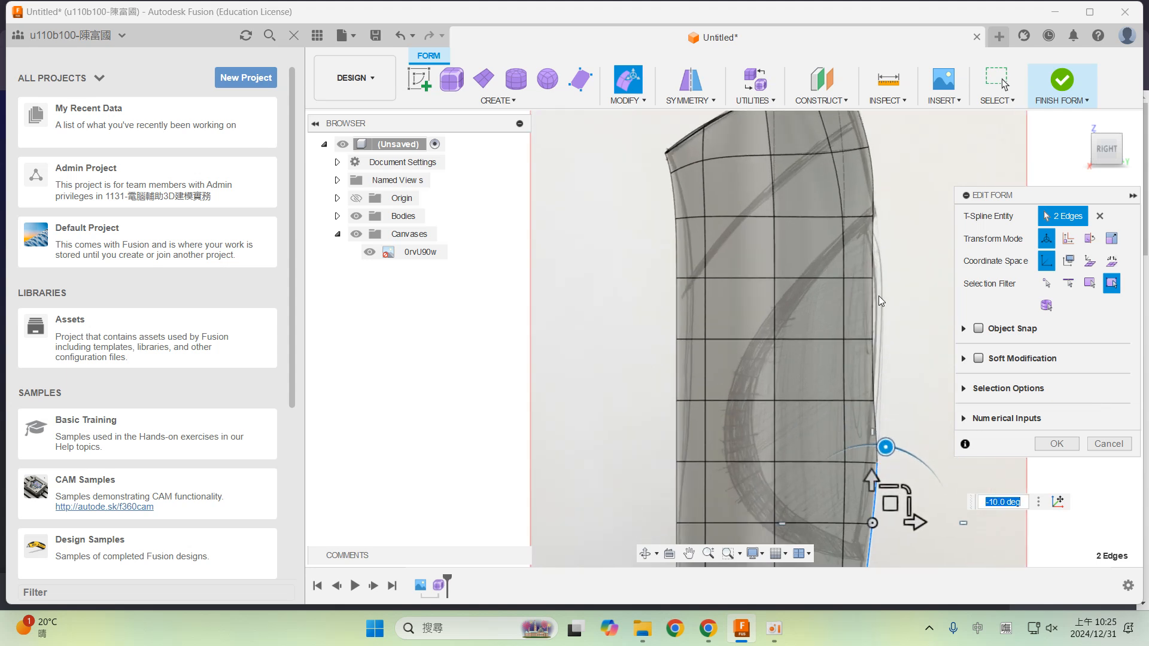
left_click(874, 267)
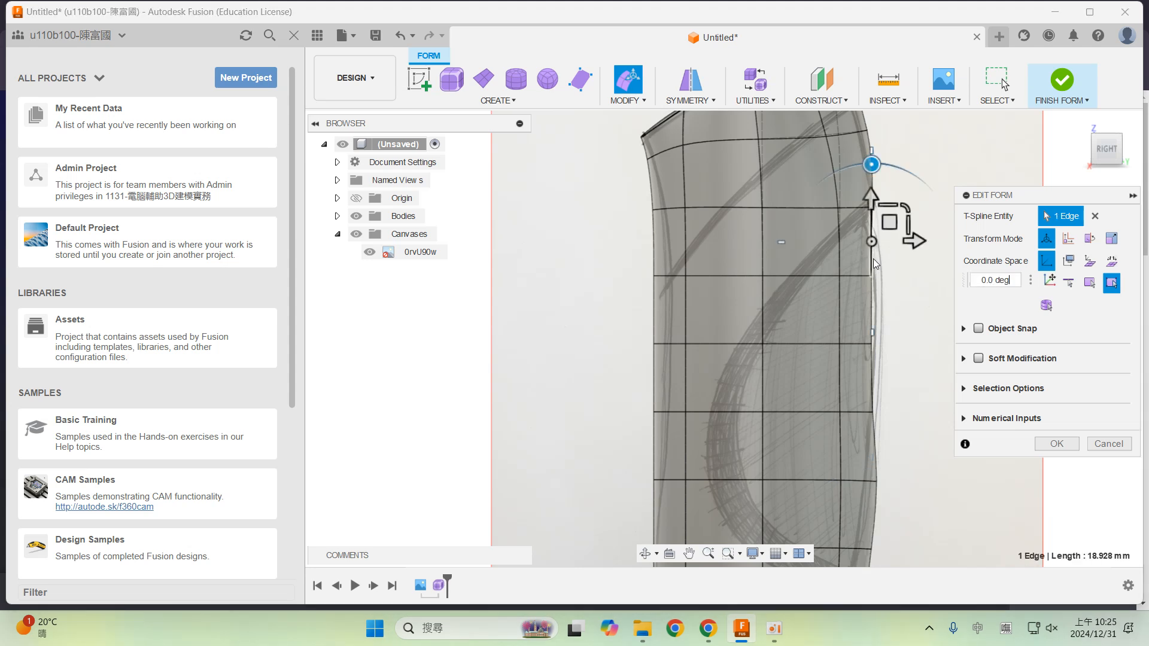
left_click(874, 323, "shift")
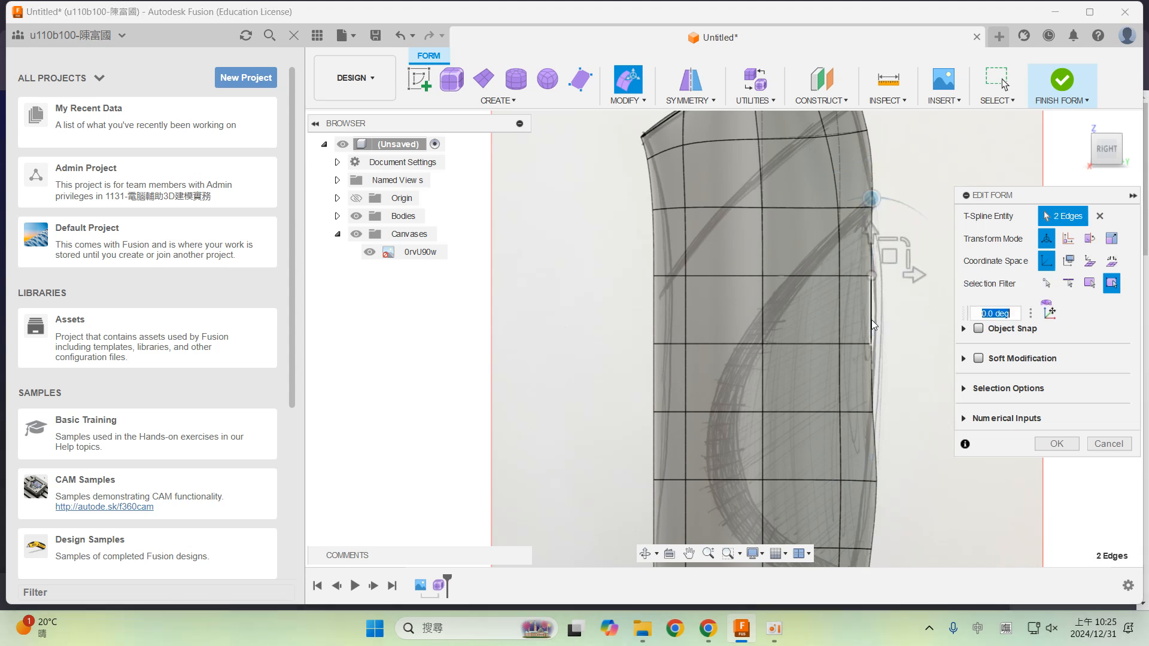
left_click(876, 383, "shift")
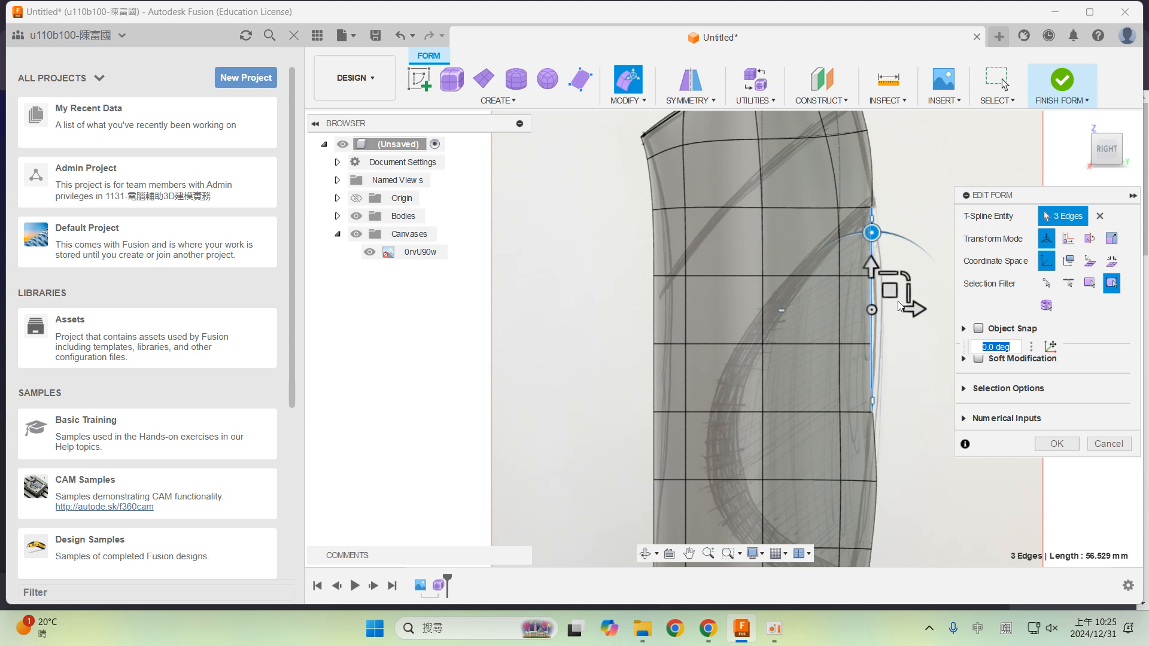
left_click_drag(897, 294, 905, 276)
- Move the base corner vertex on the low side by about -0.21 and -4.91 mm to meet the canvas's bottom corner
scroll(903, 278, "down", 5)
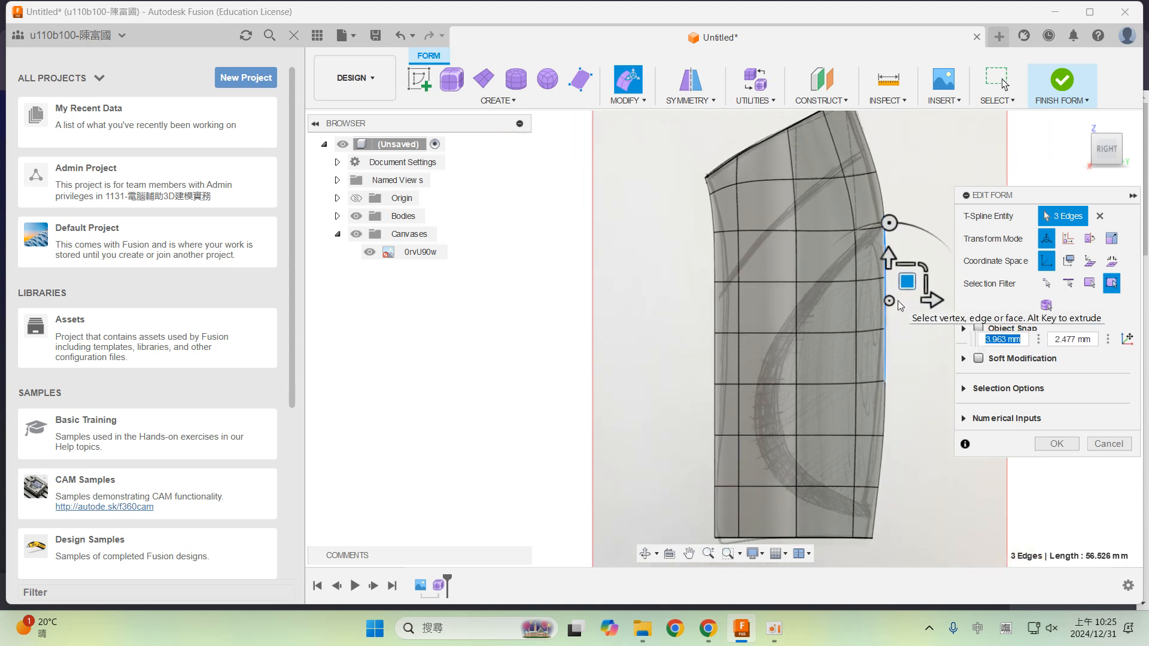
scroll(861, 281, "up", 1)
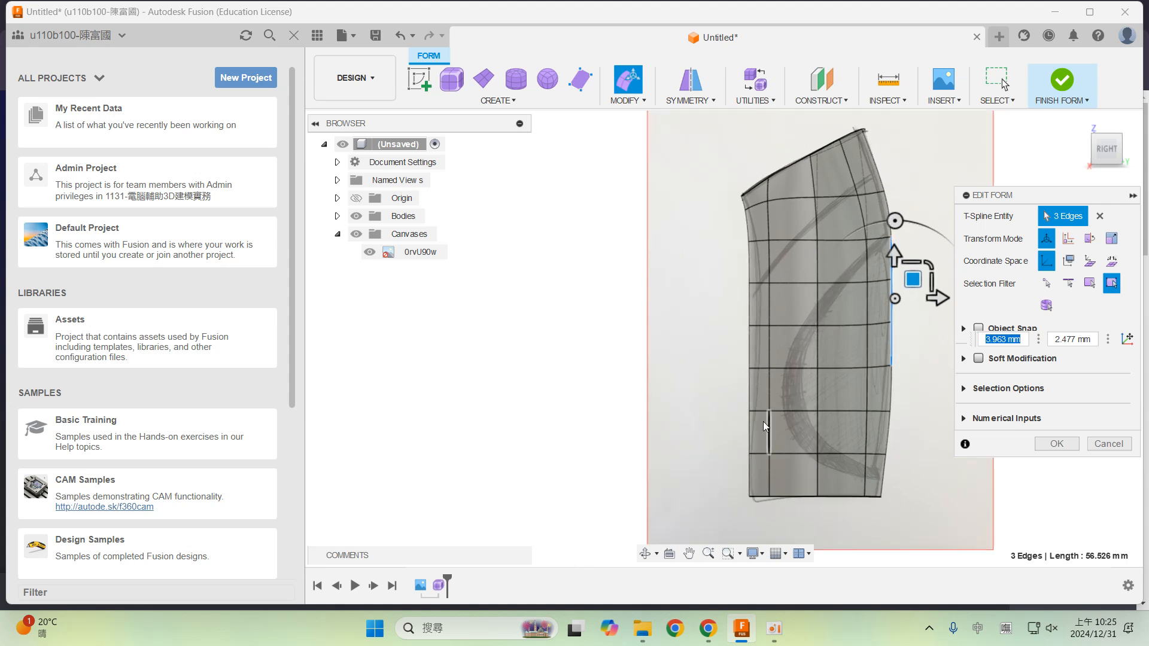
scroll(750, 487, "up", 1)
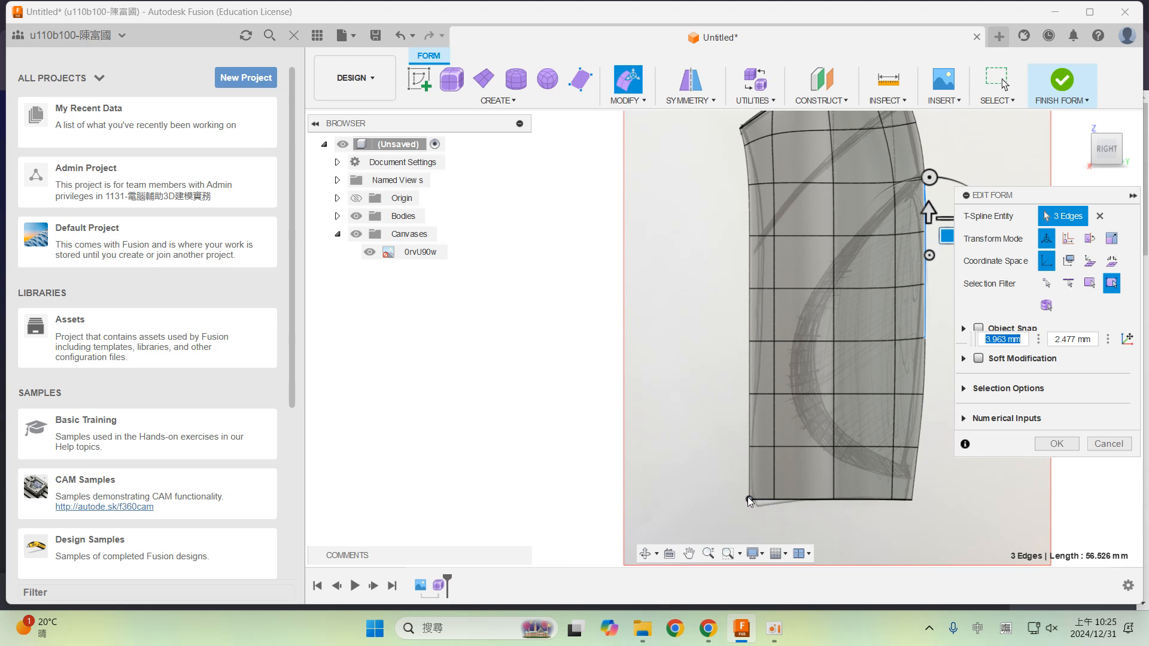
left_click(750, 501)
mouse_move(763, 479)
left_mouse_down()
mouse_move(764, 498)
mouse_move(757, 487)
left_mouse_up()
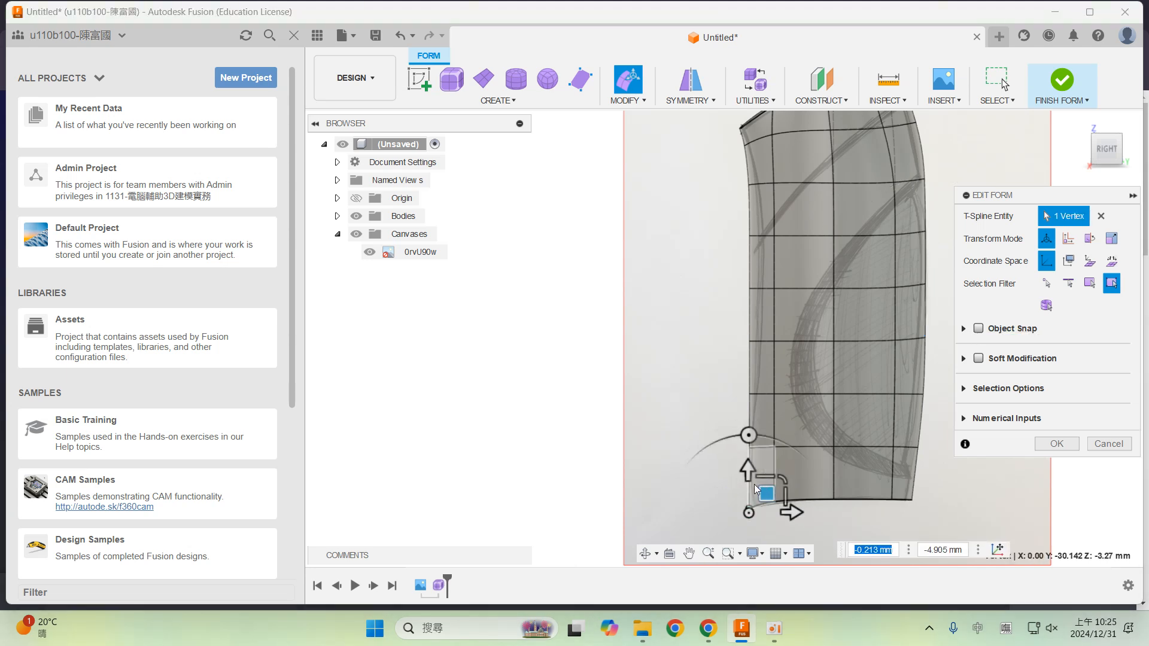
- Move the third vertical edge below the rim on the low side inward by about 1.7 mm and rotate it 15 degrees
scroll(819, 349, "down", 1)
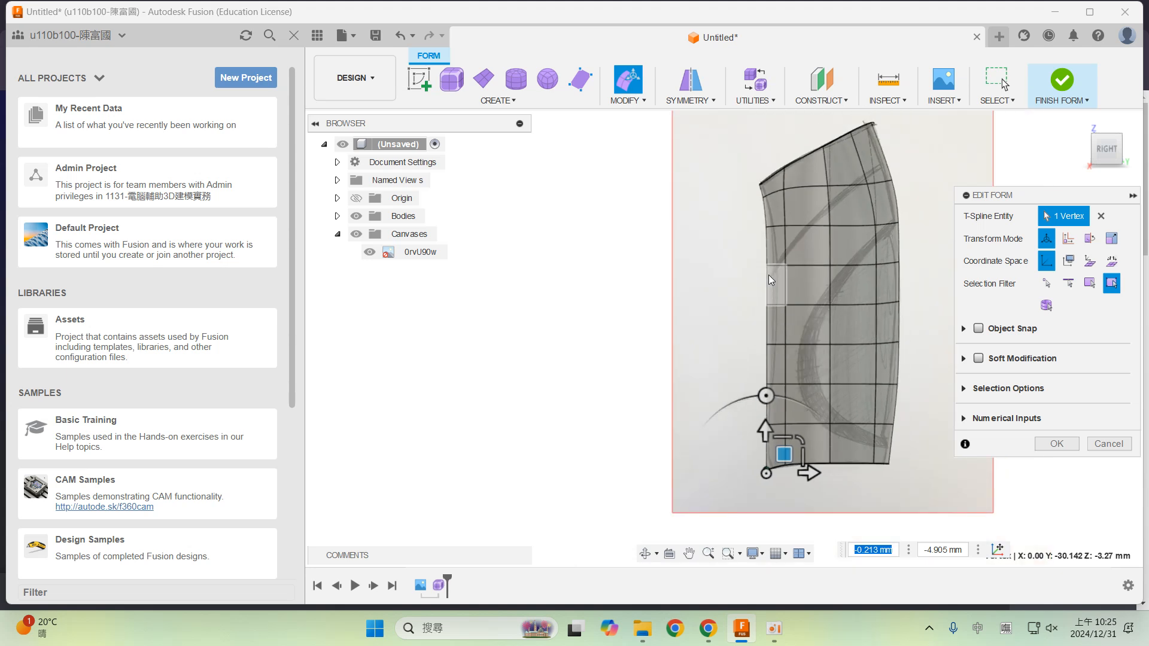
left_click(781, 193)
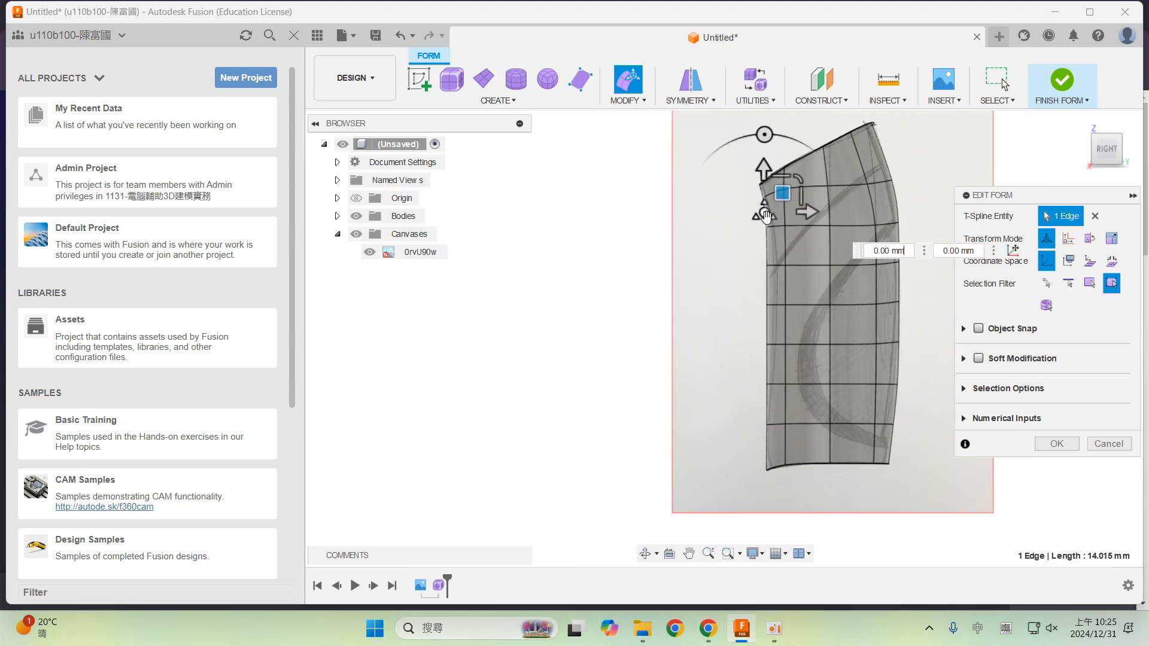
left_click_drag(786, 196, 789, 230)
left_click(767, 249)
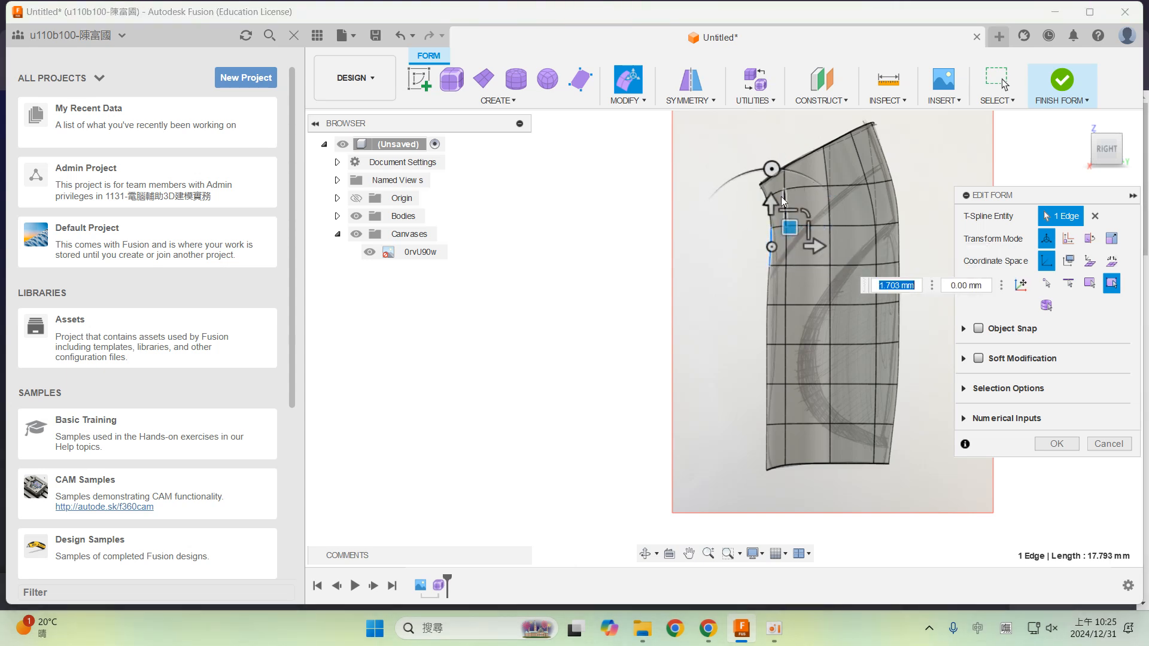
left_click_drag(771, 169, 752, 174)
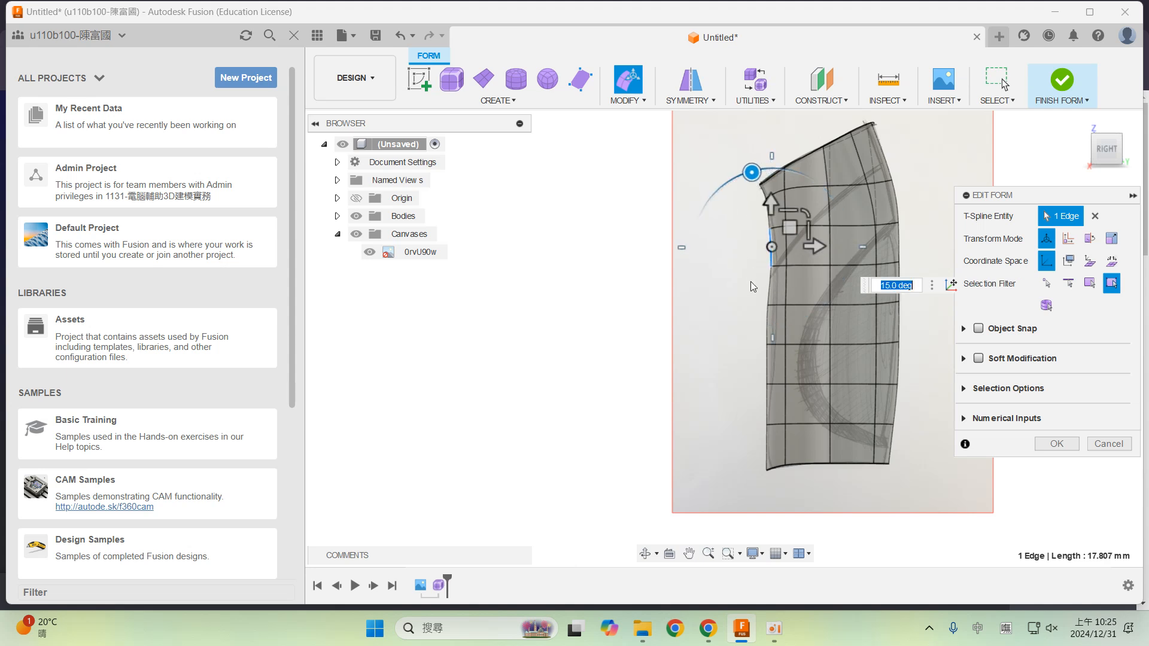
- Adjust the fourth vertical edge below the rim on the low side and rotate the fifth one 10 degrees
left_click(767, 298)
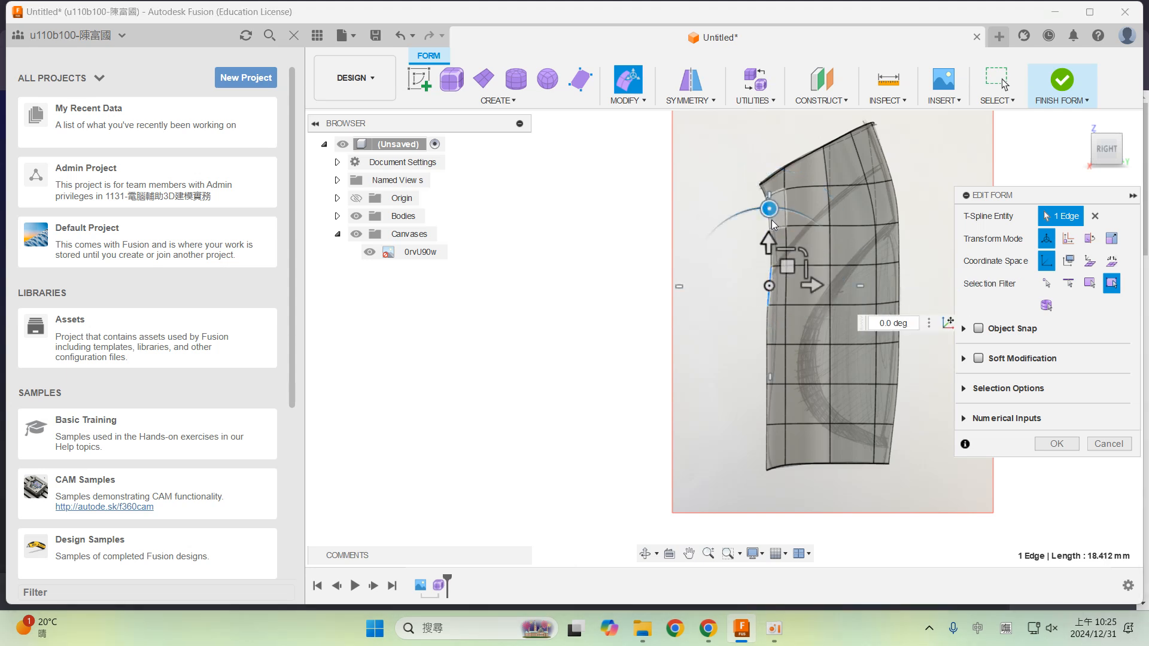
left_click_drag(791, 269, 763, 258)
left_click(771, 329)
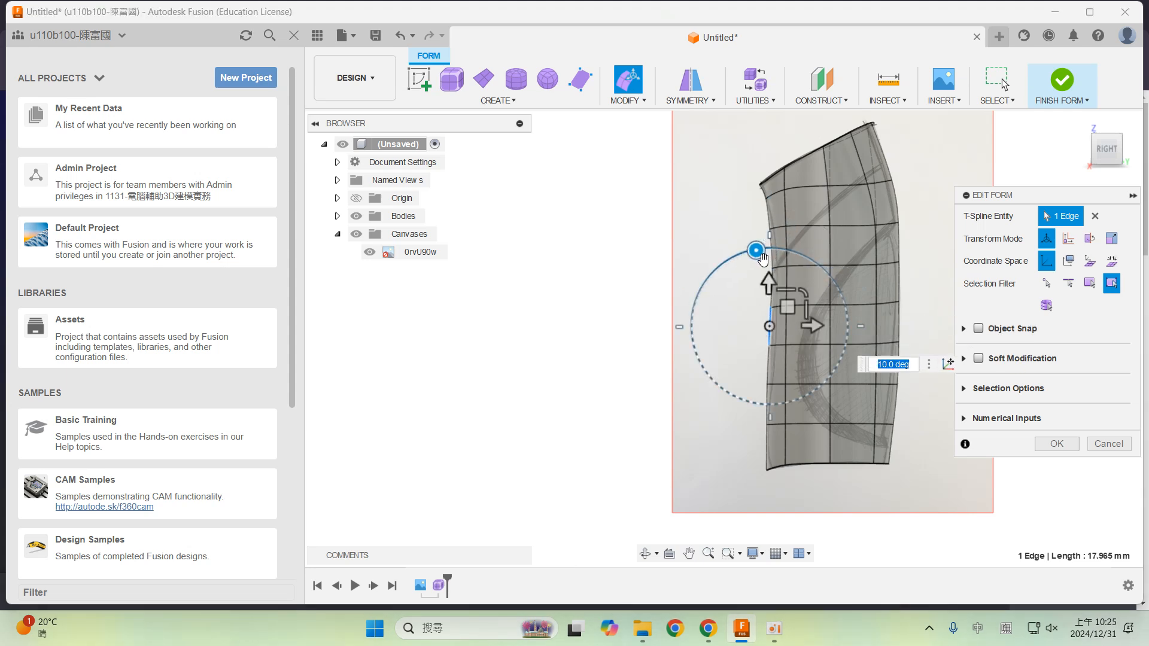
- Adjust the sixth vertical edge on the low side and move the vertex below it by about 3.12 and 0.28 mm
left_click(767, 365)
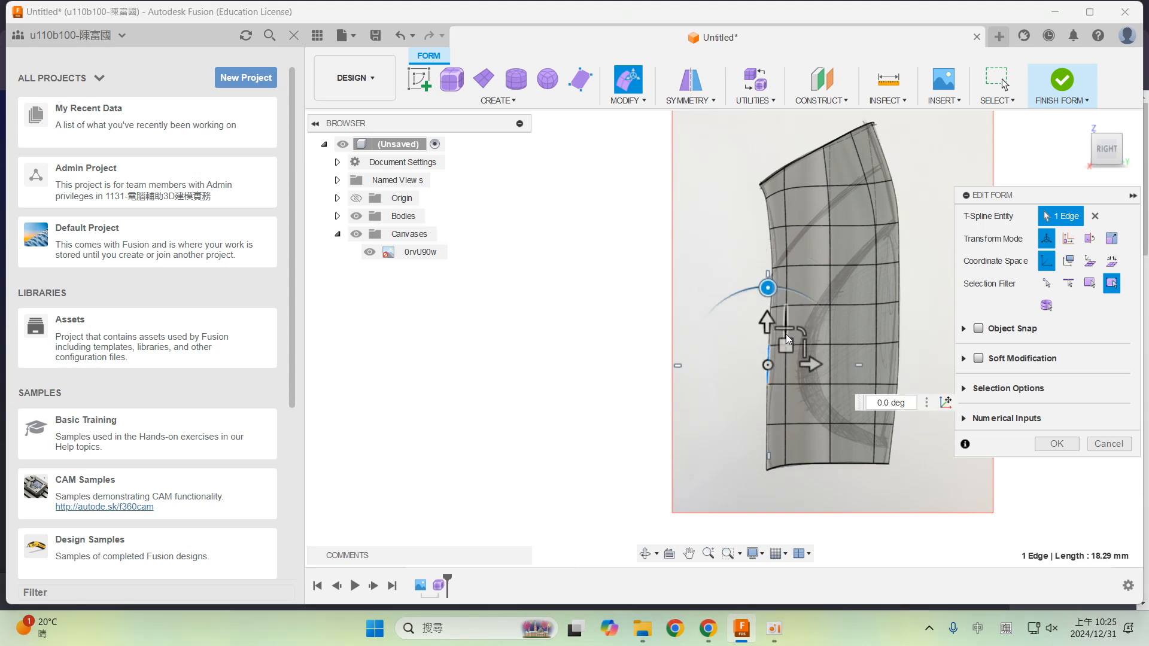
mouse_move(765, 281)
left_mouse_down()
mouse_move(760, 289)
mouse_move(775, 286)
left_mouse_up()
left_click(767, 385)
left_click_drag(782, 367, 788, 366)
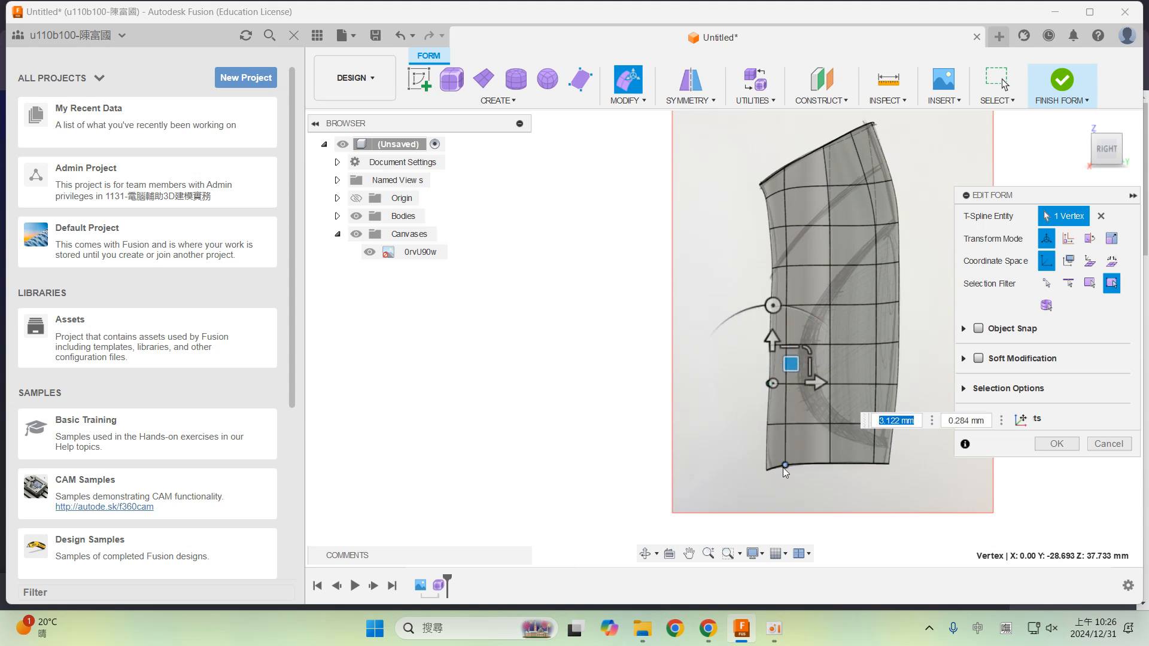
- Move the lowest vertical edge one column in from the high-side outline inward and rotate it -20 degrees
scroll(863, 466, "up", 6)
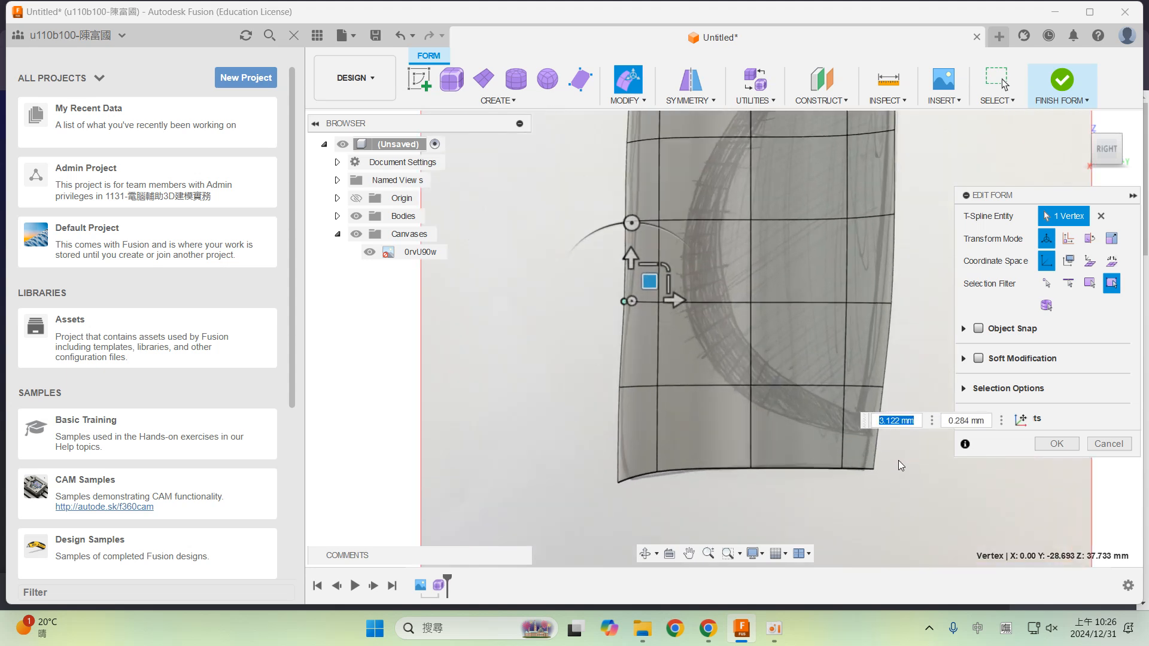
scroll(864, 463, "up", 2)
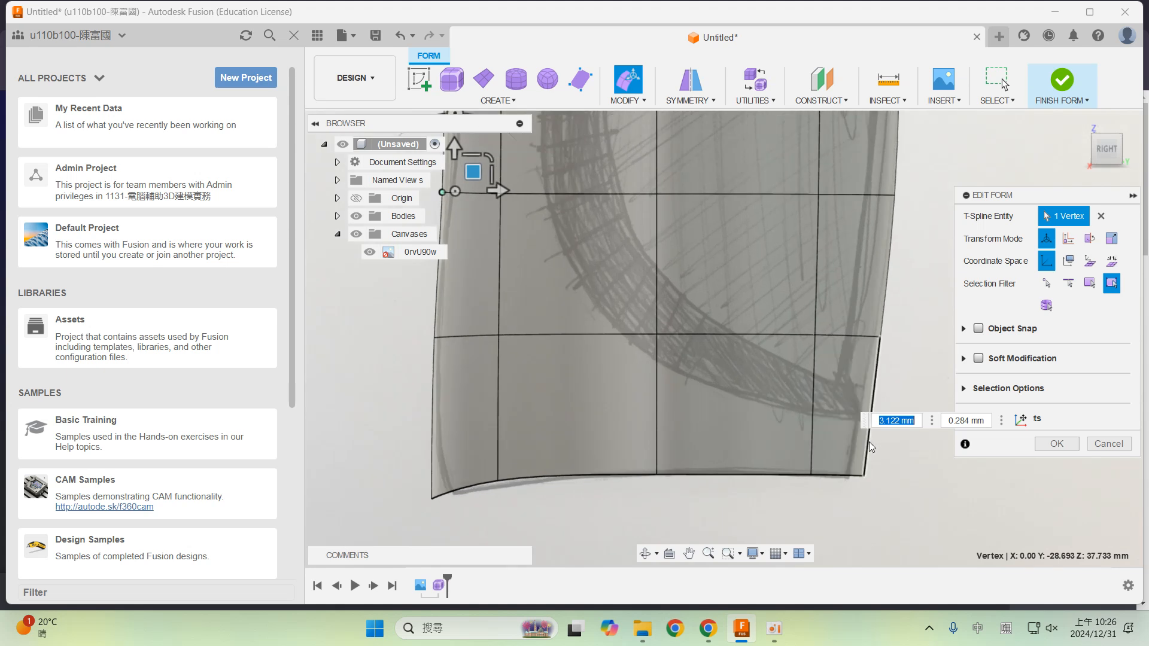
left_click(814, 445)
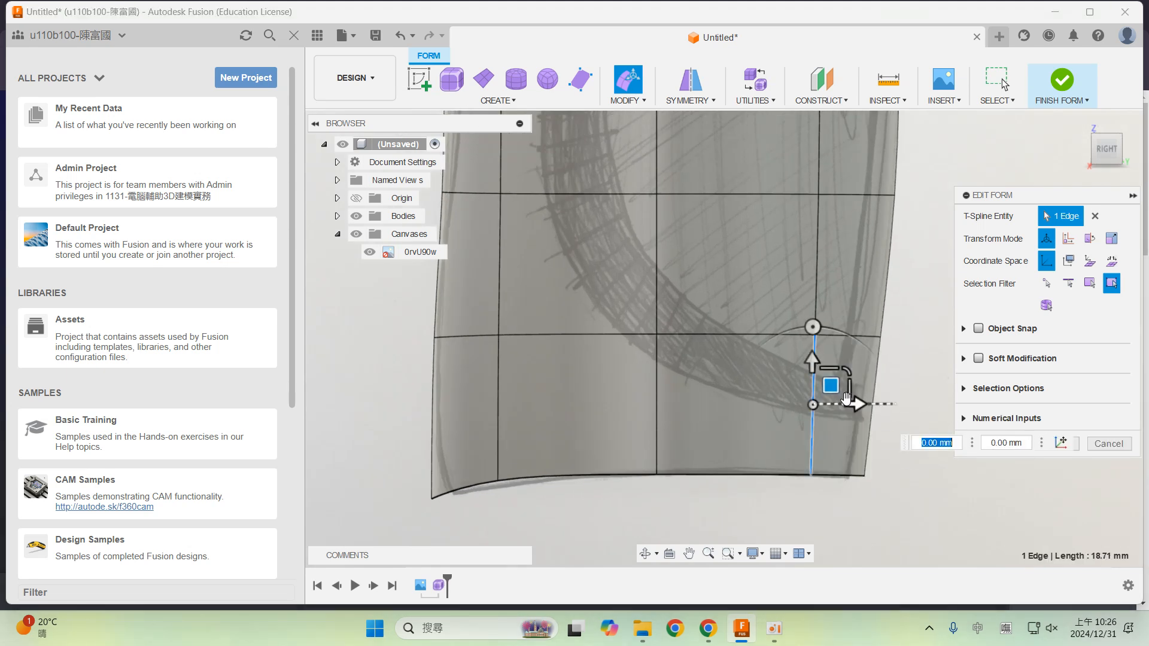
left_click_drag(832, 387, 802, 389)
left_click_drag(780, 328, 807, 332)
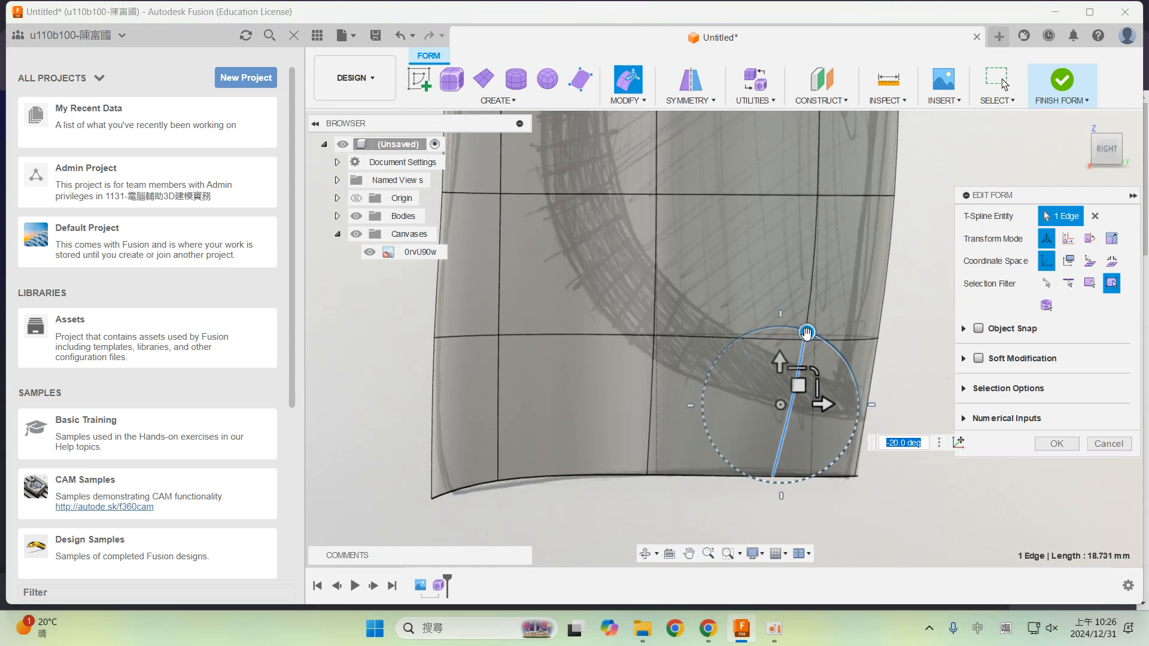
- Move the lowest vertical edge on the high-side outline by about -1.12 and -0.40 mm to follow the canvas
left_click(866, 399)
left_click_drag(885, 388, 877, 391)
scroll(844, 429, "down", 3)
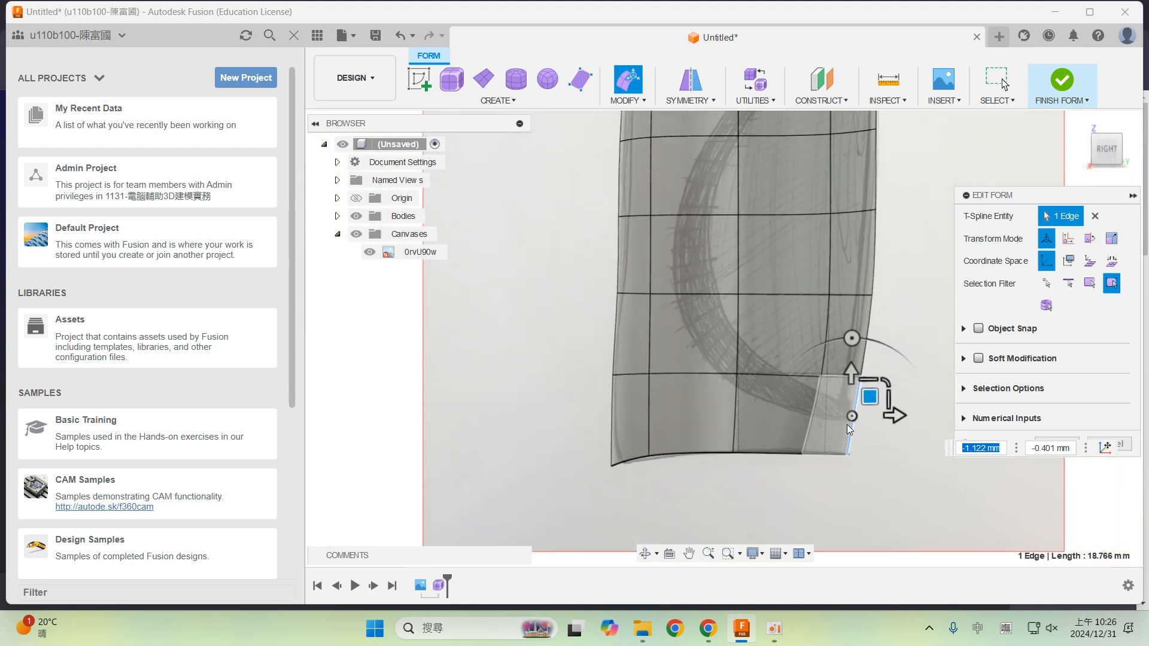
scroll(849, 429, "down", 6)
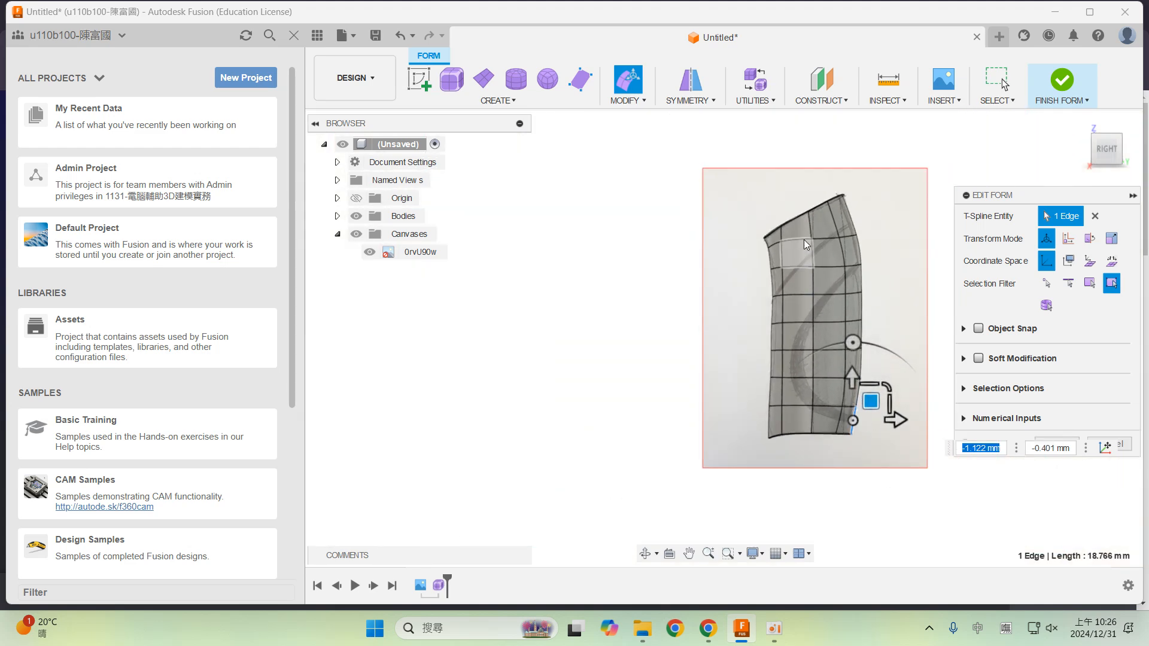
- Hide the canvas, accept the edge edits and finish the form to get the smooth bottle surface
scroll(855, 234, "up", 5)
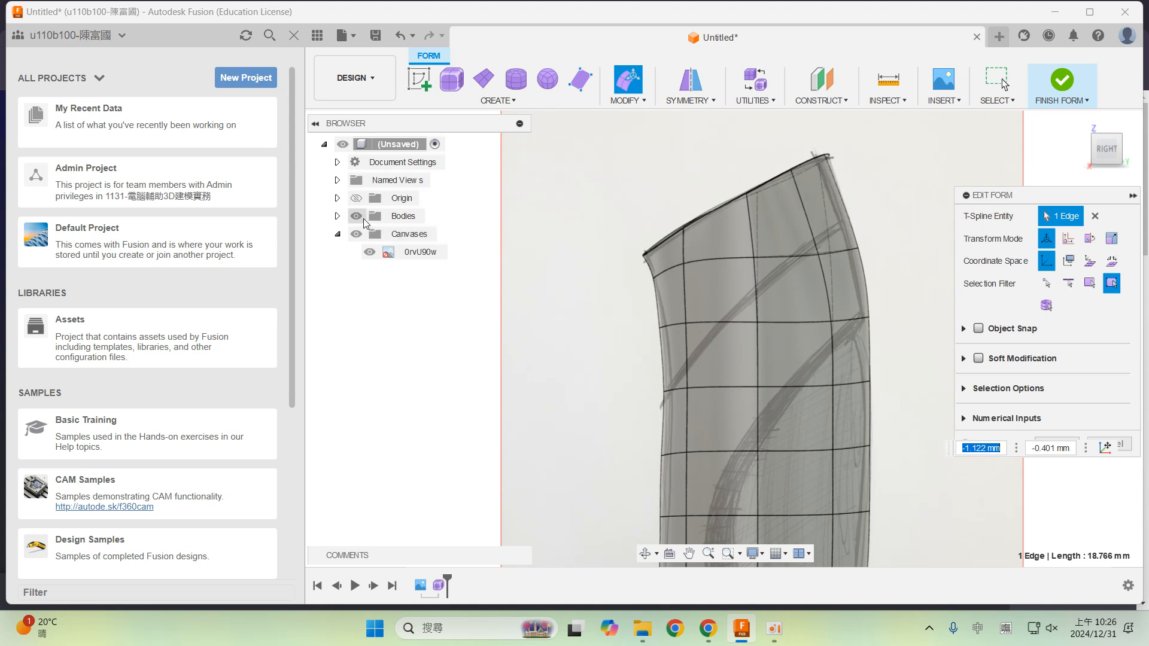
left_click(357, 234)
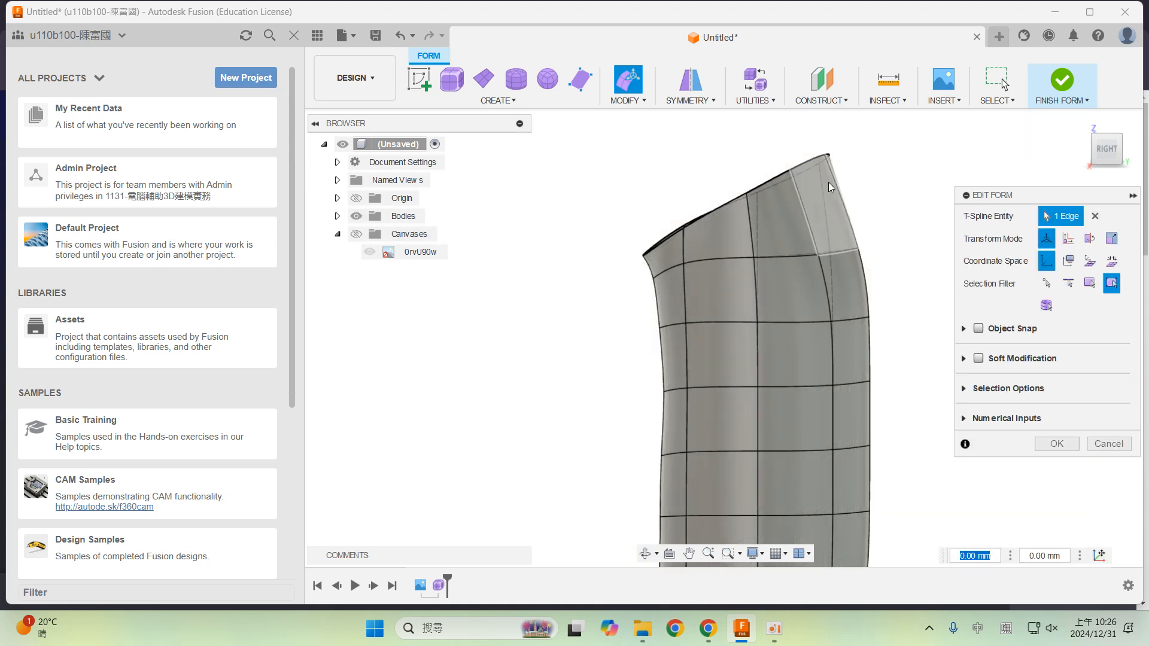
middle_click_drag(862, 242, 846, 526, "shift")
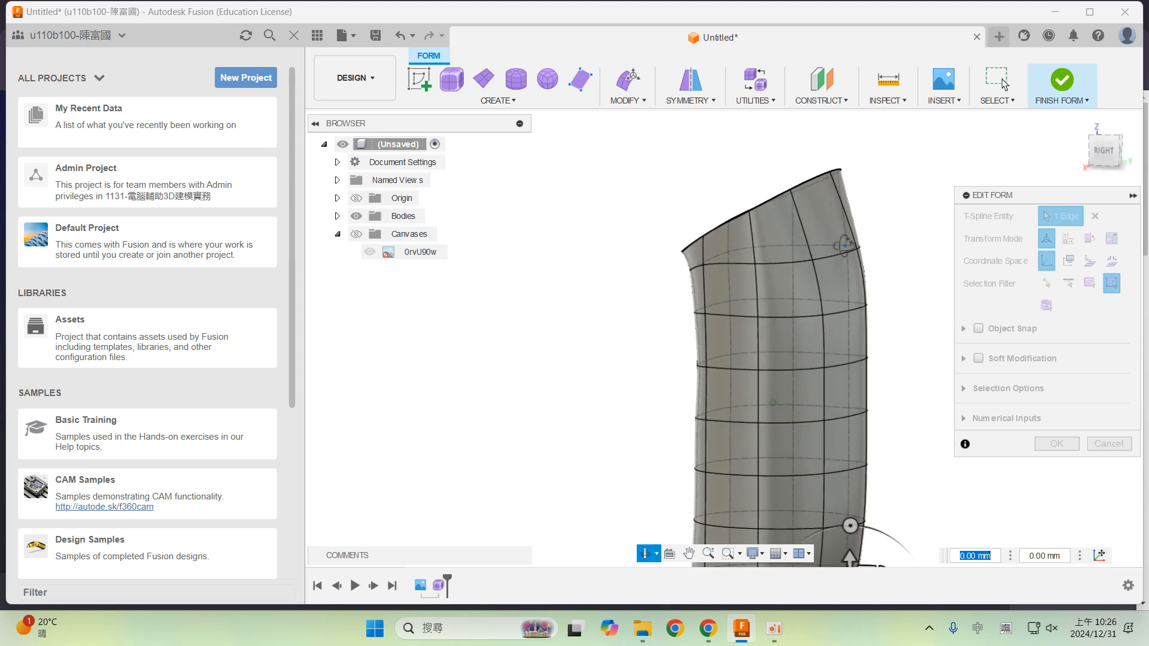
left_click(1057, 444)
scroll(944, 422, "down", 5)
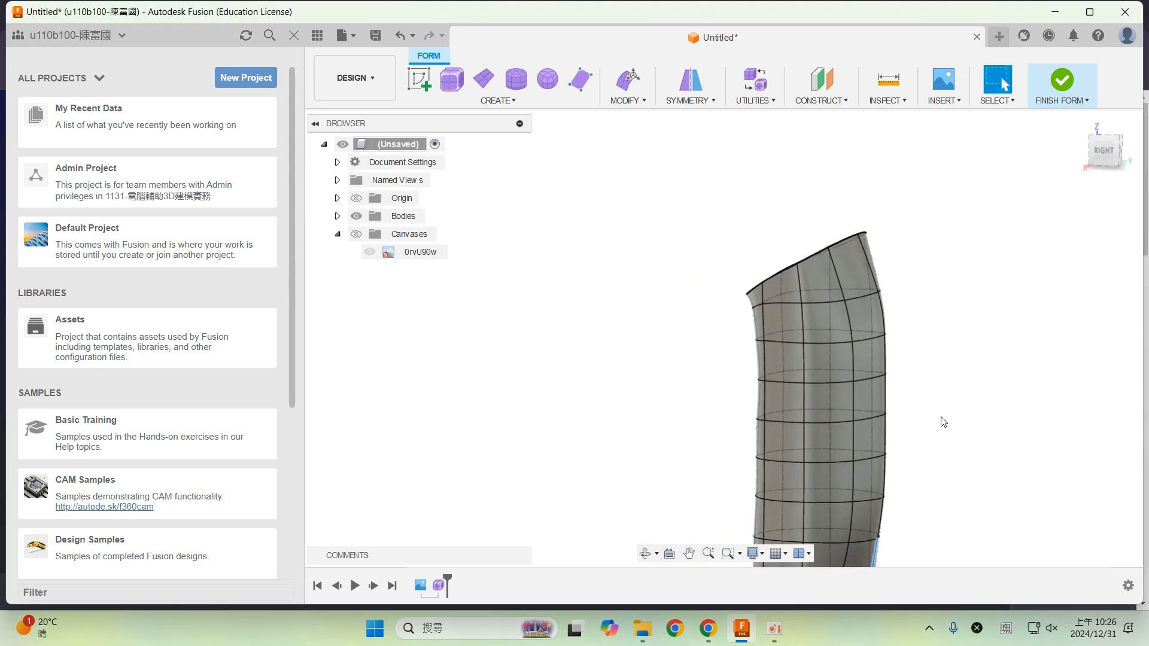
mouse_move(1104, 156)
left_mouse_down()
mouse_move(1101, 210)
mouse_move(1099, 149)
mouse_move(1031, 147)
mouse_move(1017, 134)
mouse_move(1068, 117)
mouse_move(1088, 144)
left_mouse_up()
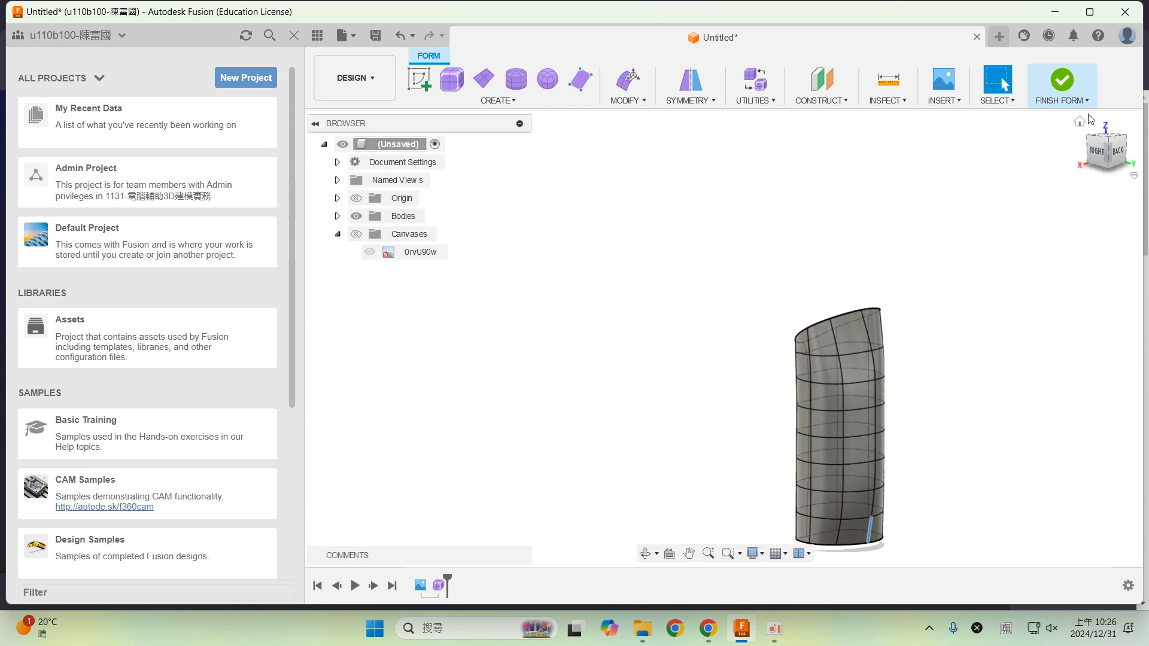
left_click(1063, 90)
scroll(955, 305, "up", 1)
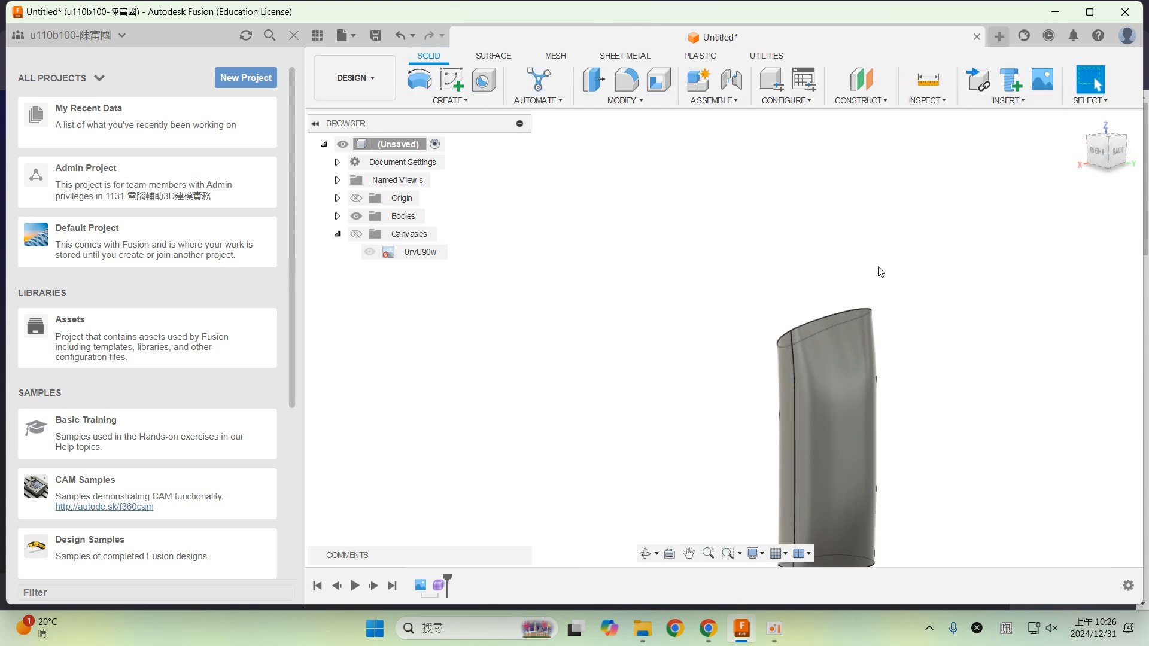
- Inspect the finished bottle surface in the home view, from the right side and from above
left_click(1080, 122)
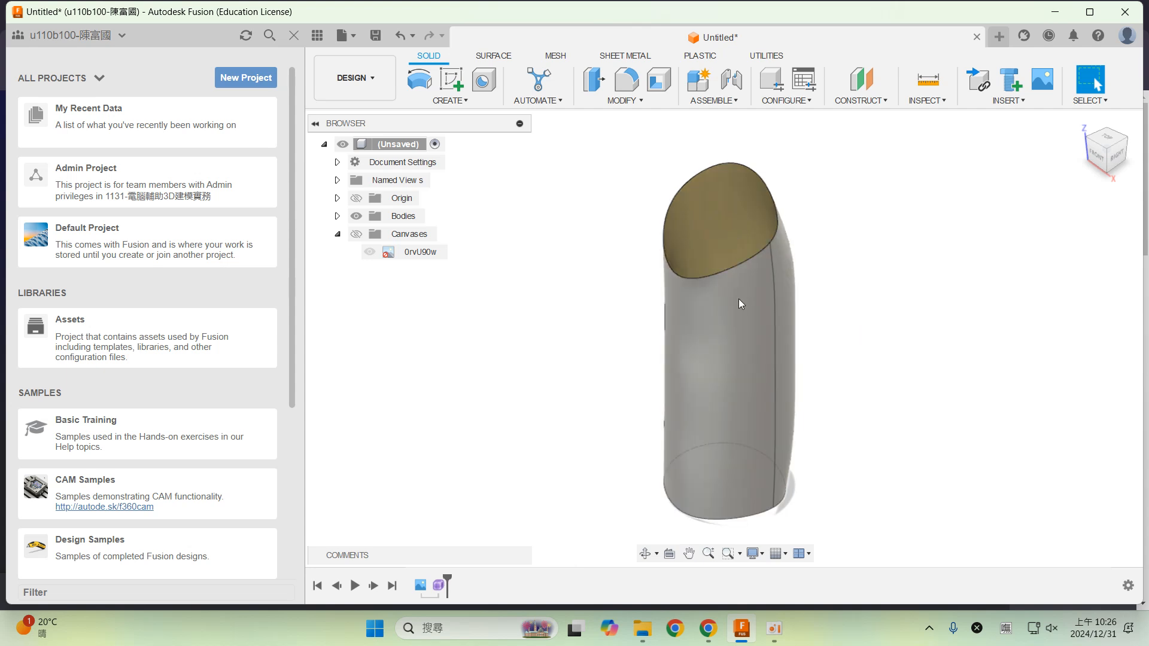
left_click(1118, 157)
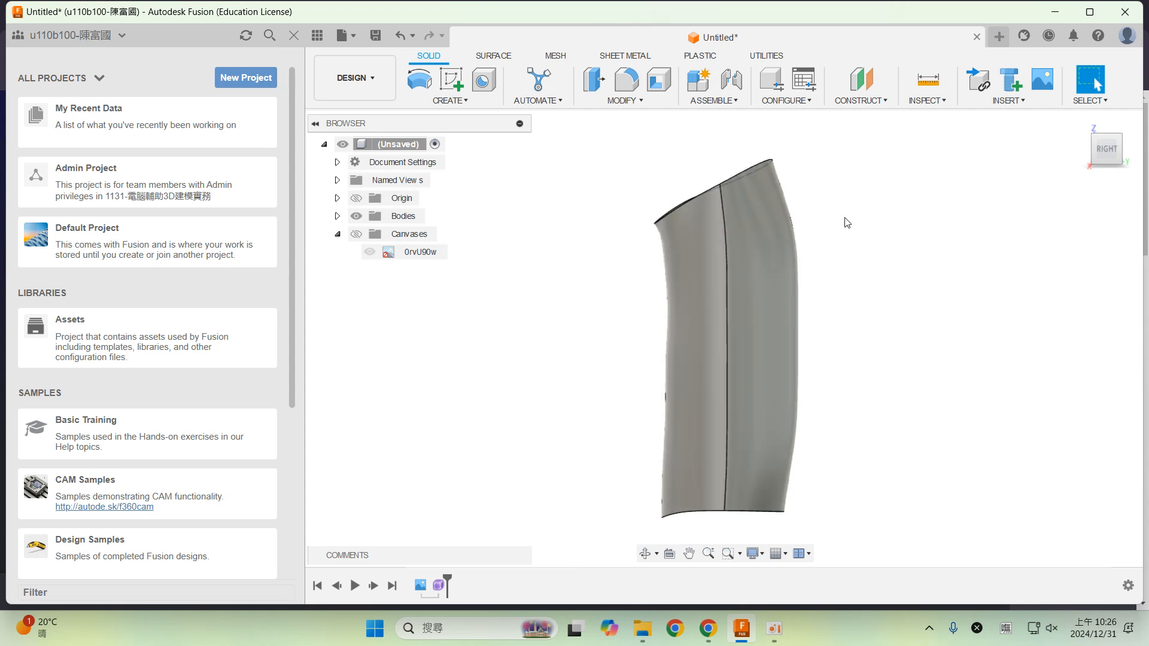
middle_click_drag(837, 268, 969, 346, "shift")
key("Escape")
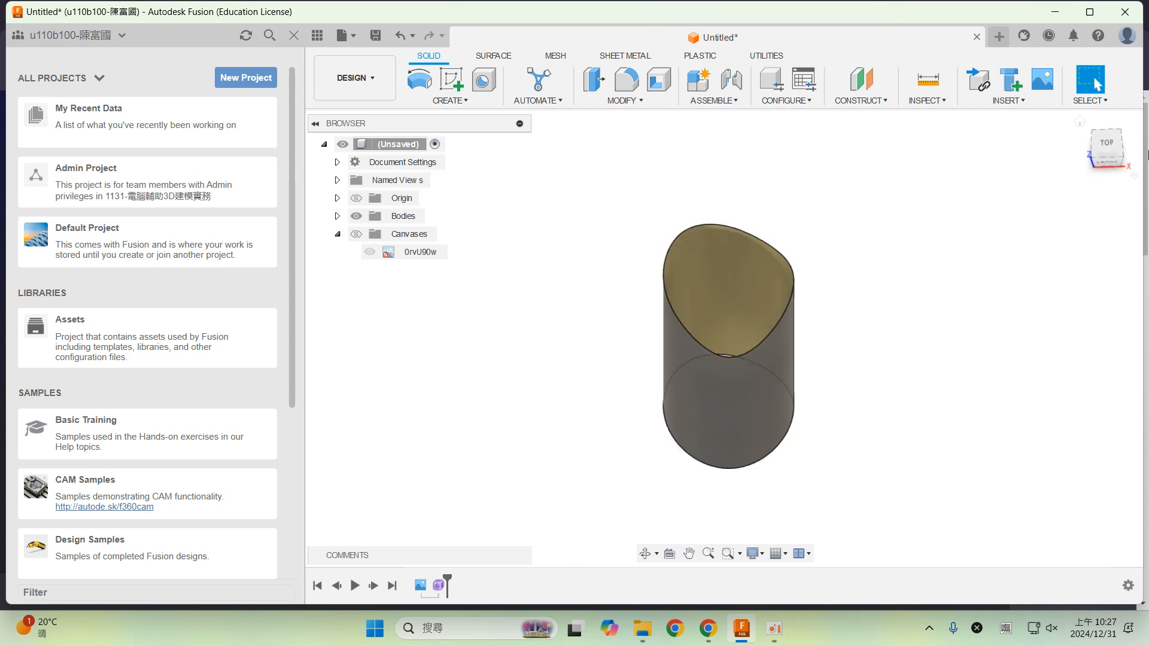
left_click(1079, 124)
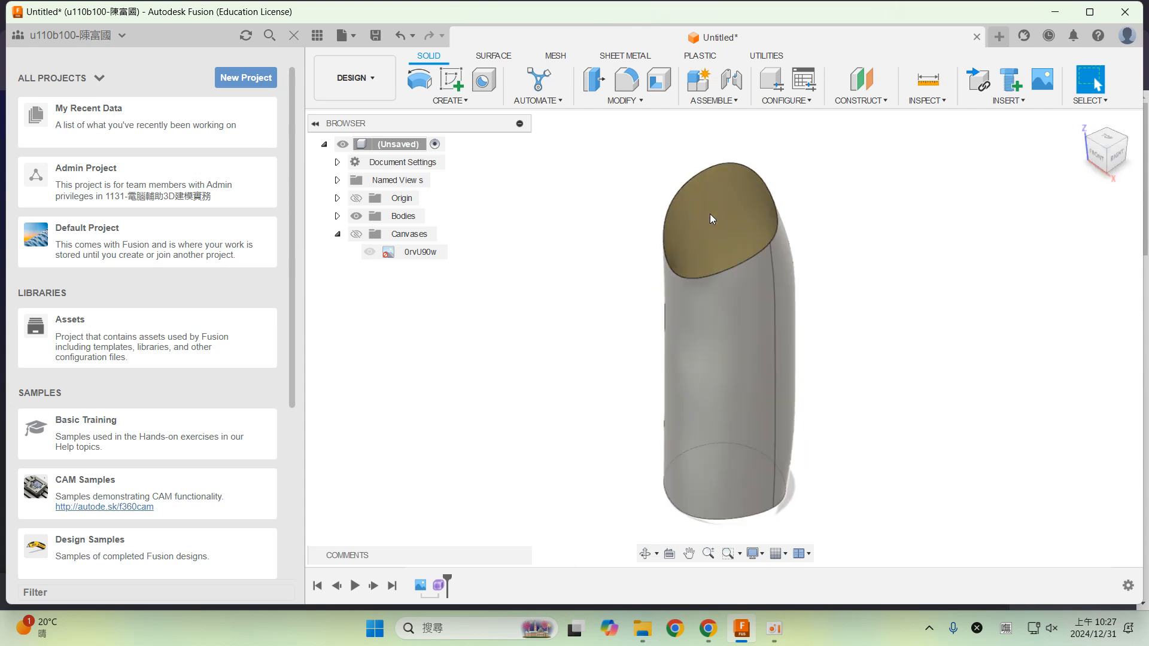
left_click(1117, 159)
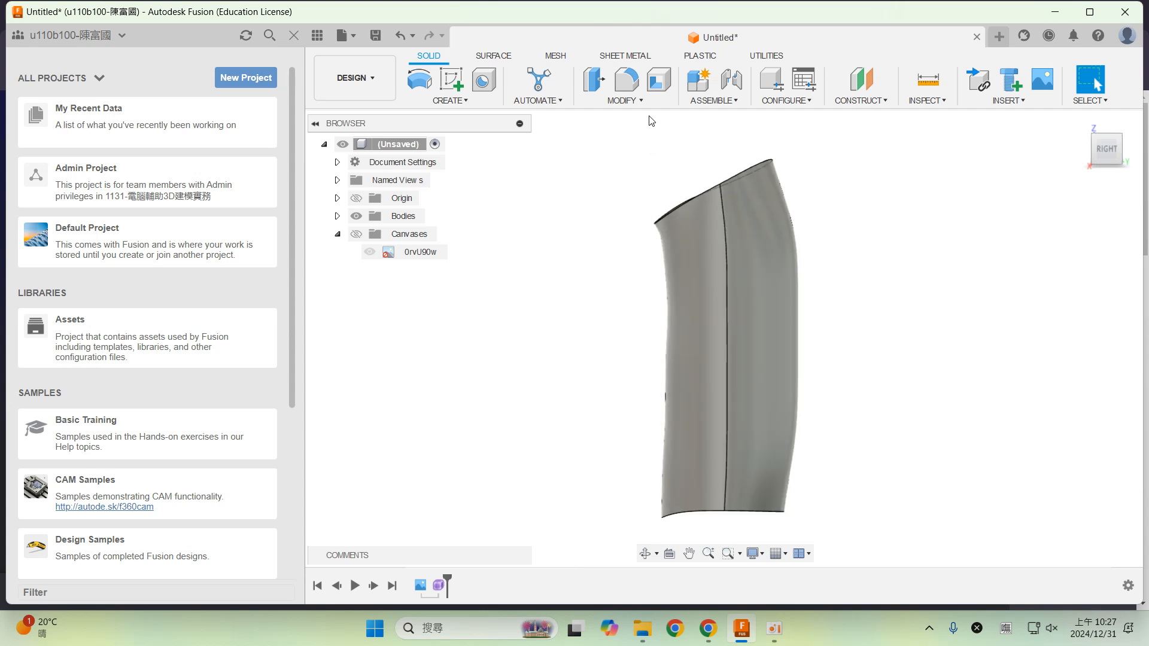
- Split the bottle body into two halves with Split Body, using the YZ plane as the splitting tool
left_click(744, 297)
left_click(638, 104)
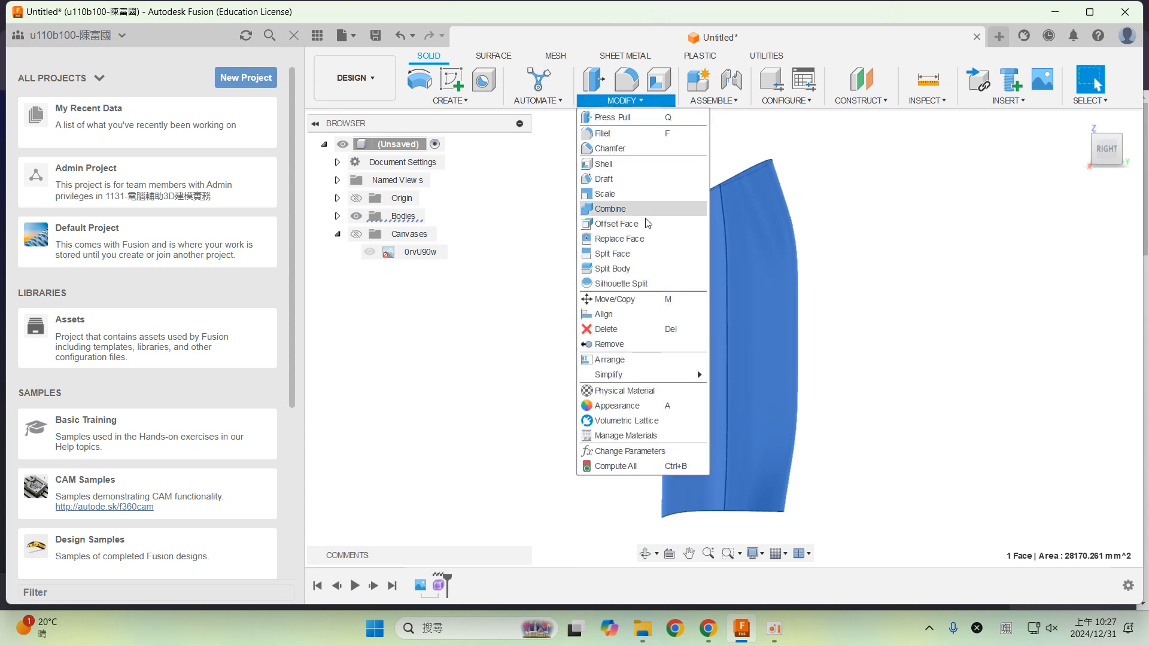
left_click(613, 269)
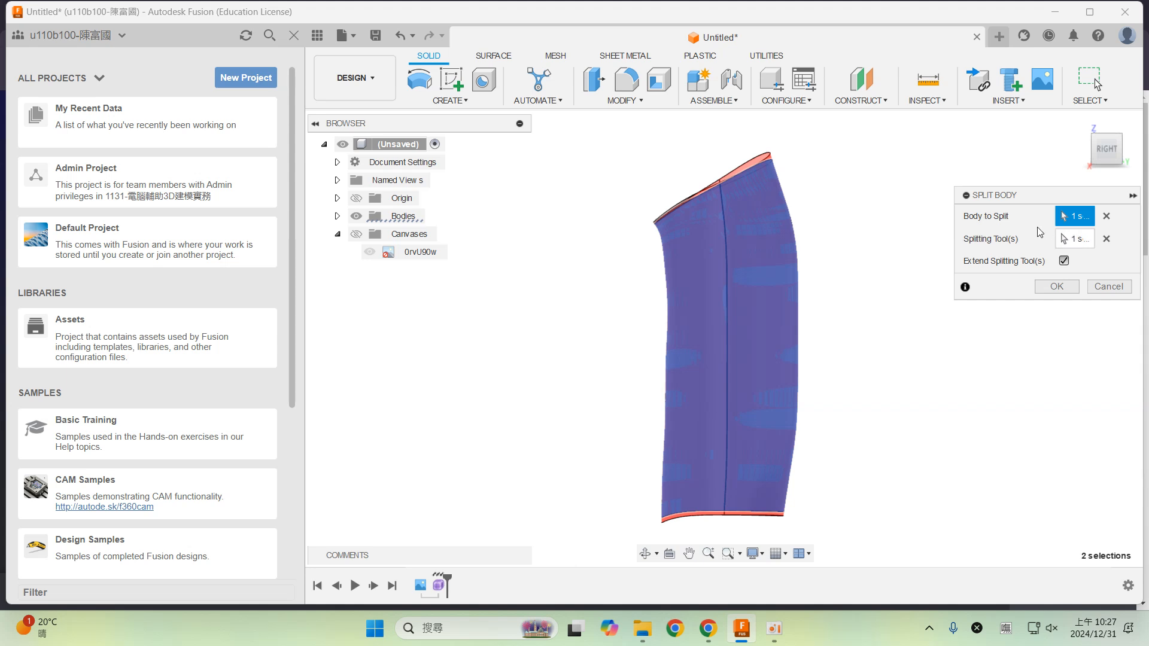
left_click(740, 275)
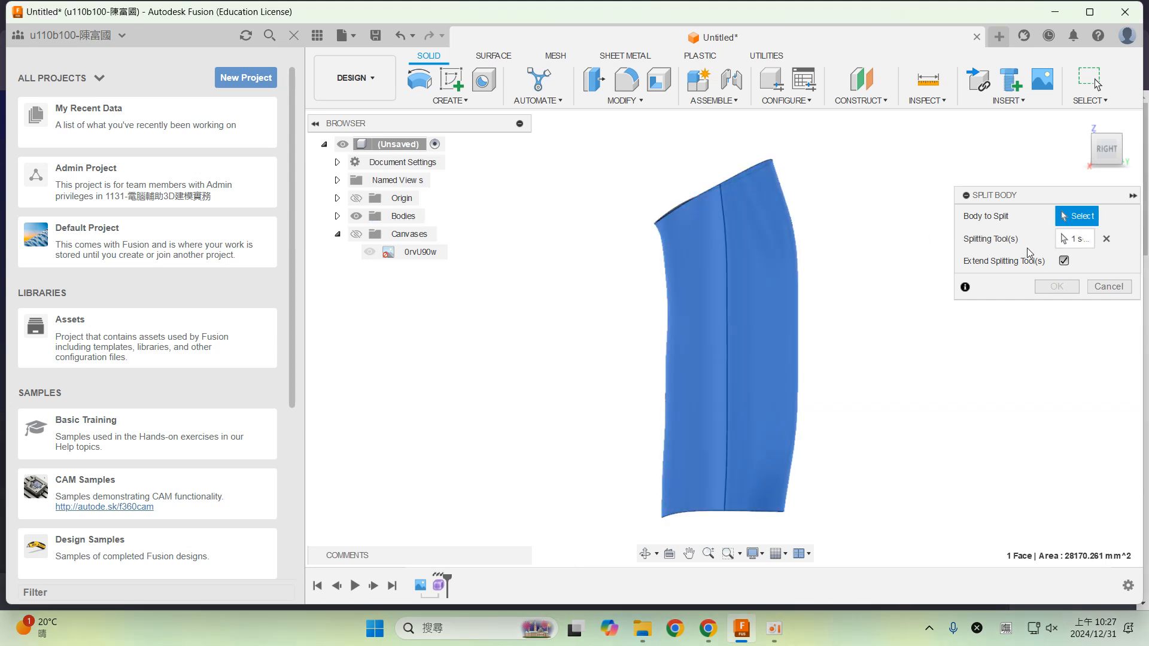
left_click(1107, 240)
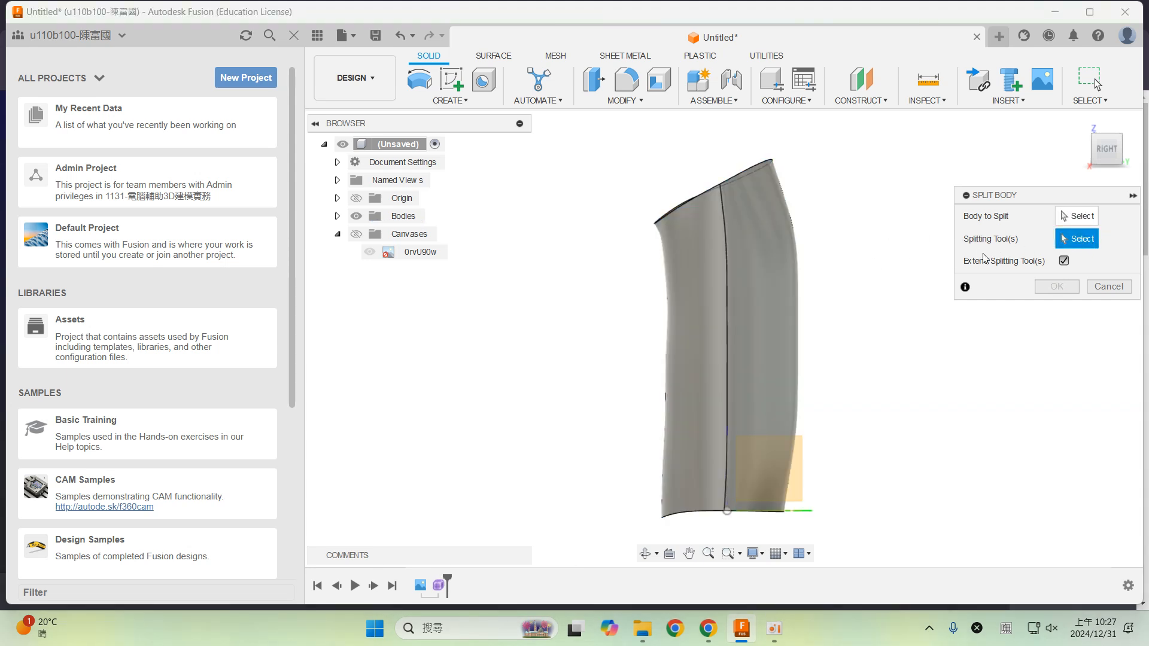
left_click(802, 484)
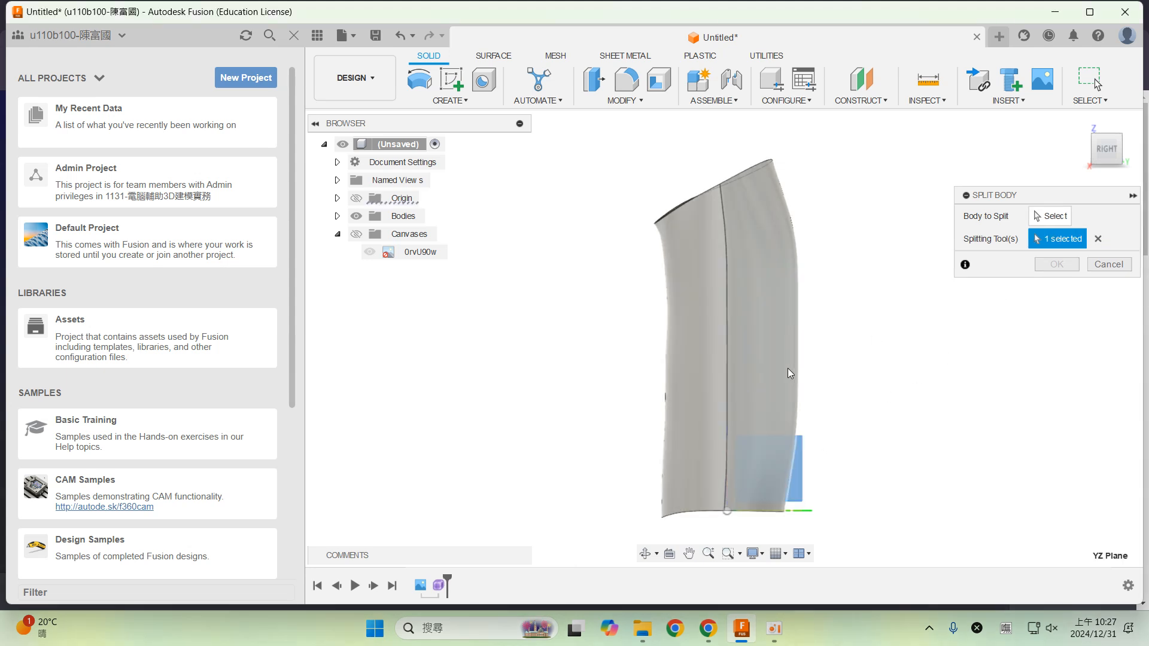
middle_click_drag(837, 412, 832, 464, "shift")
left_click(802, 447)
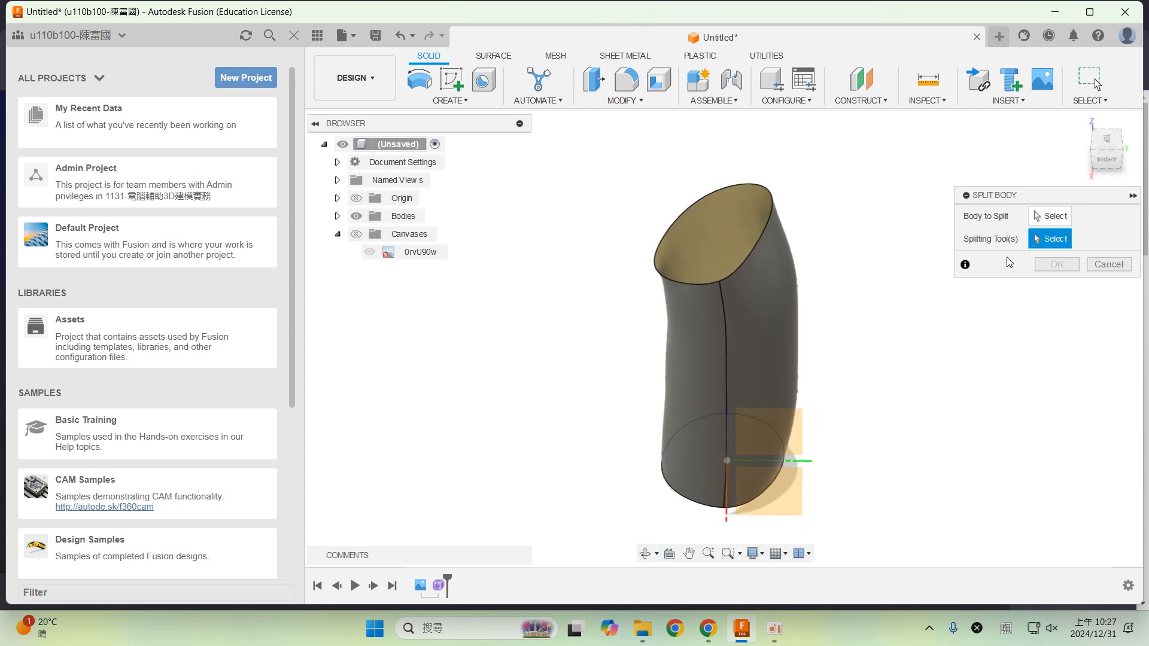
left_click(1070, 218)
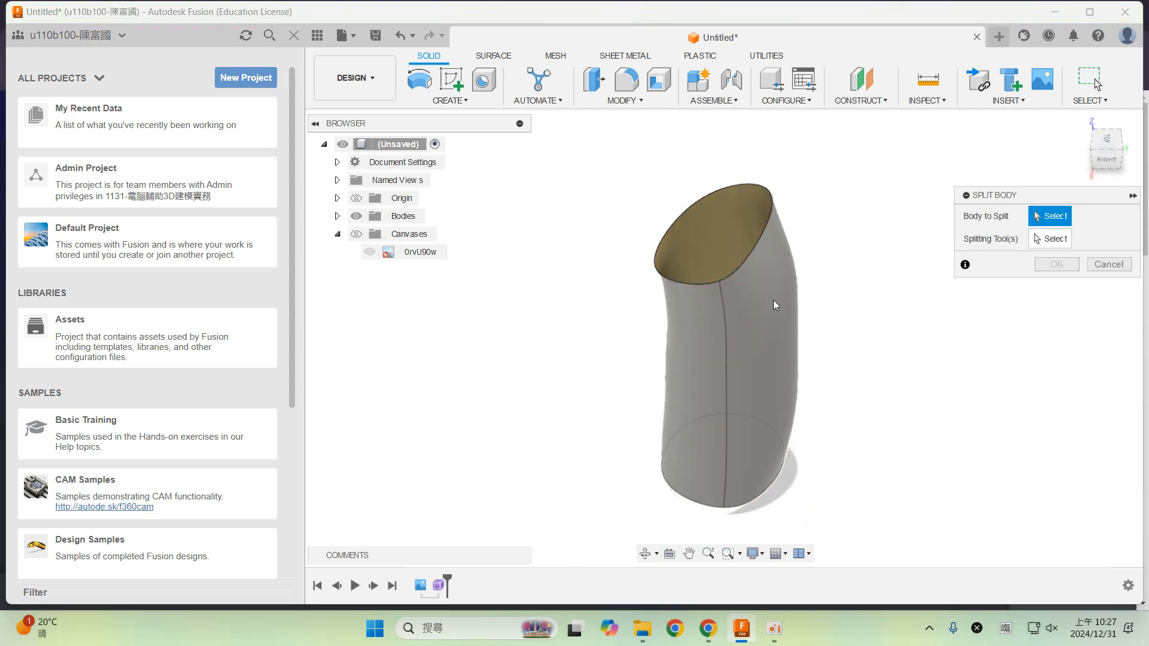
left_click(777, 307)
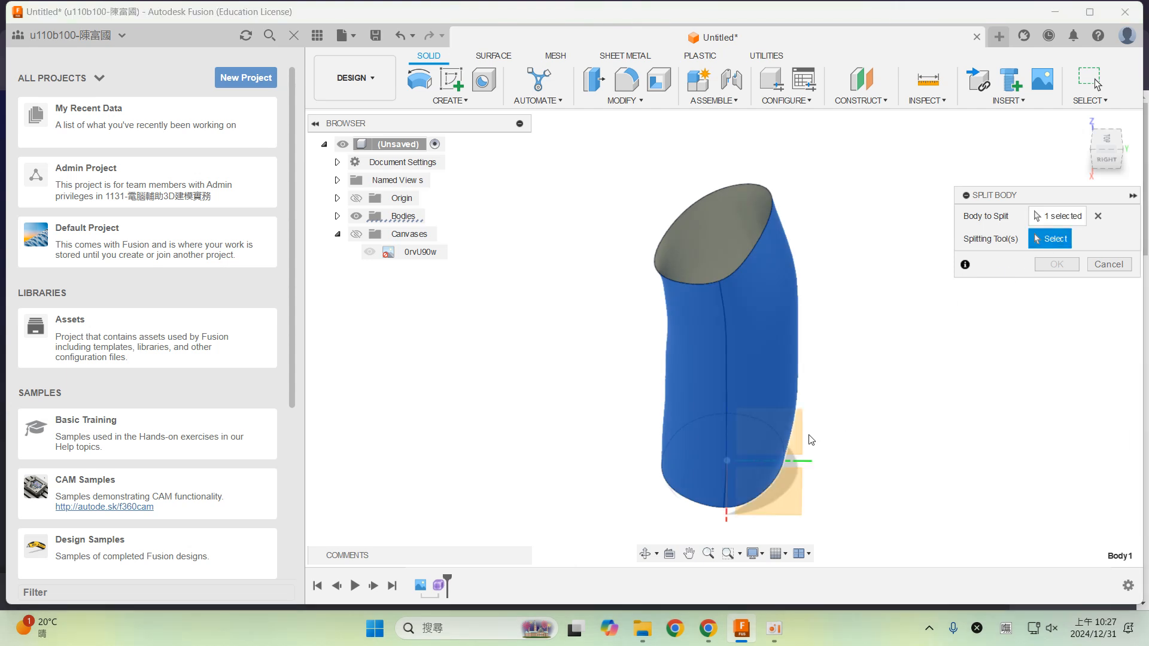
left_click(834, 365)
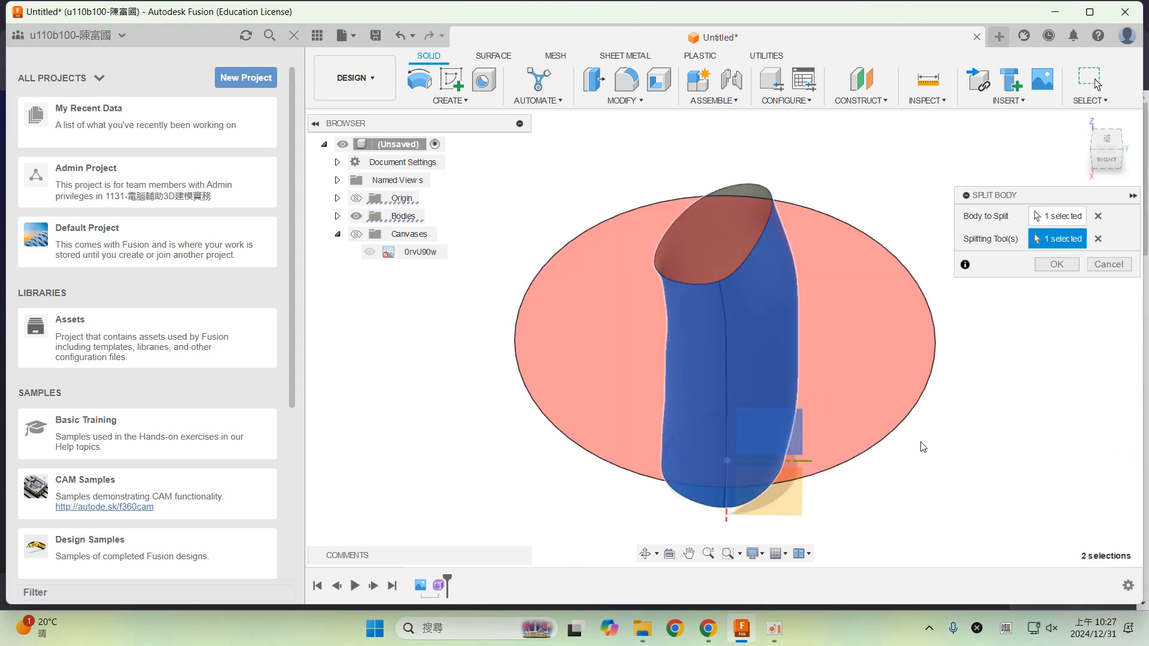
mouse_move(918, 443)
middle_mouse_down("shift")
mouse_move(852, 385)
mouse_move(803, 428)
mouse_move(887, 413)
mouse_move(901, 440)
middle_mouse_up("shift")
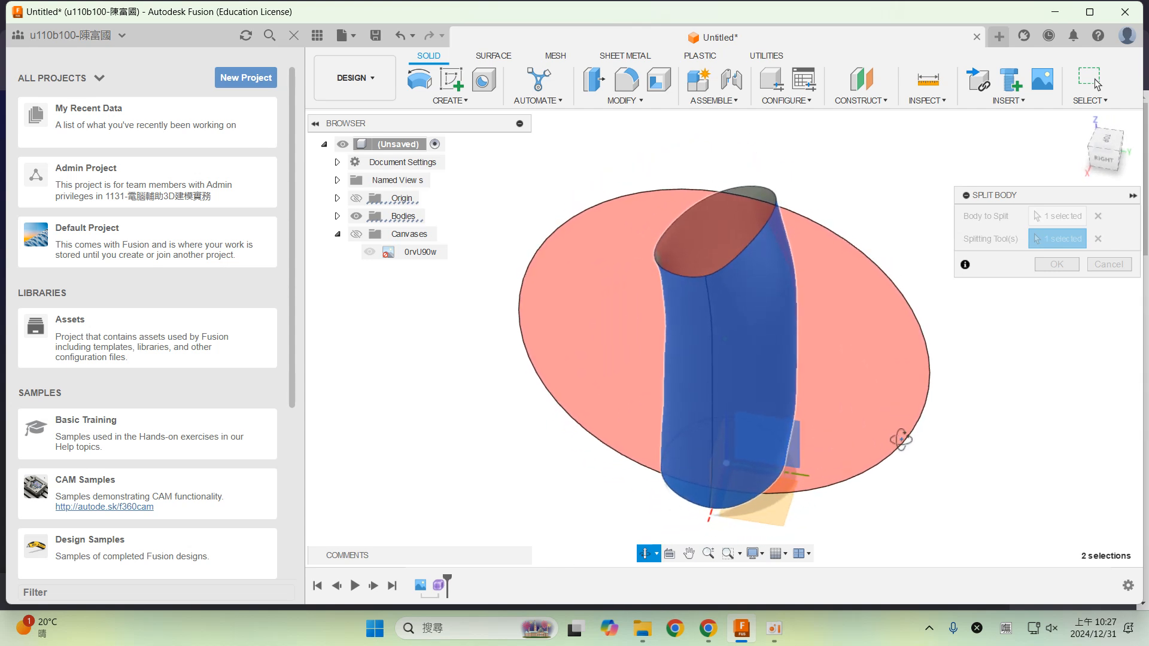
left_click(1057, 264)
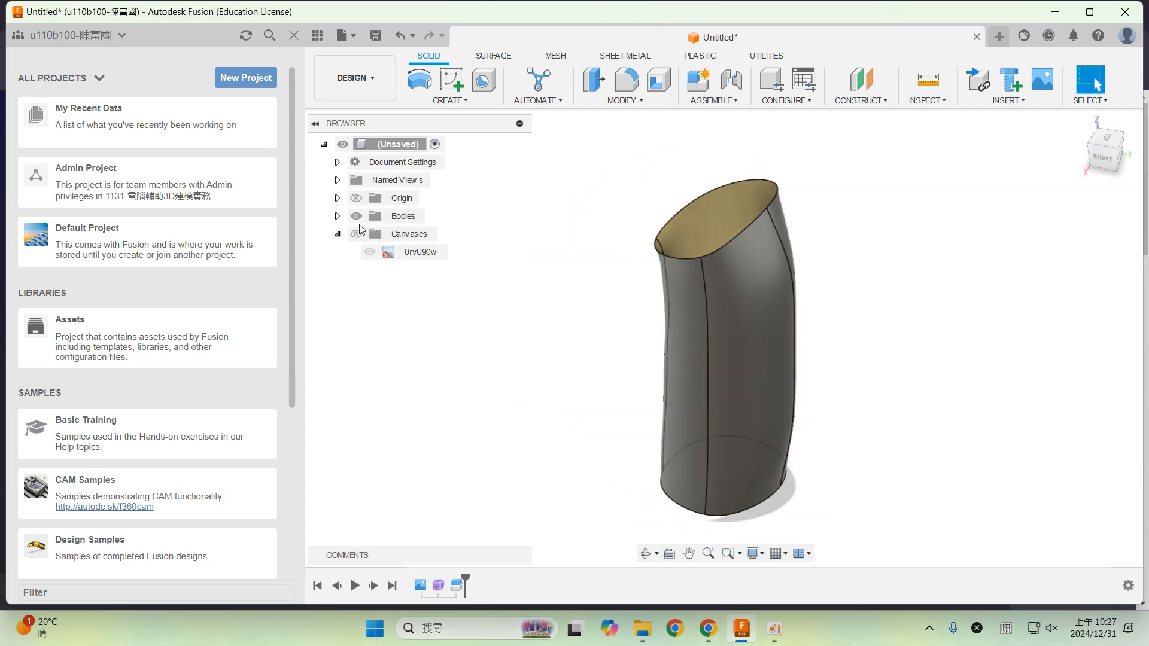
- Hide the Body1 half of the split bottle and view the Body2 half from the right
left_click(338, 217)
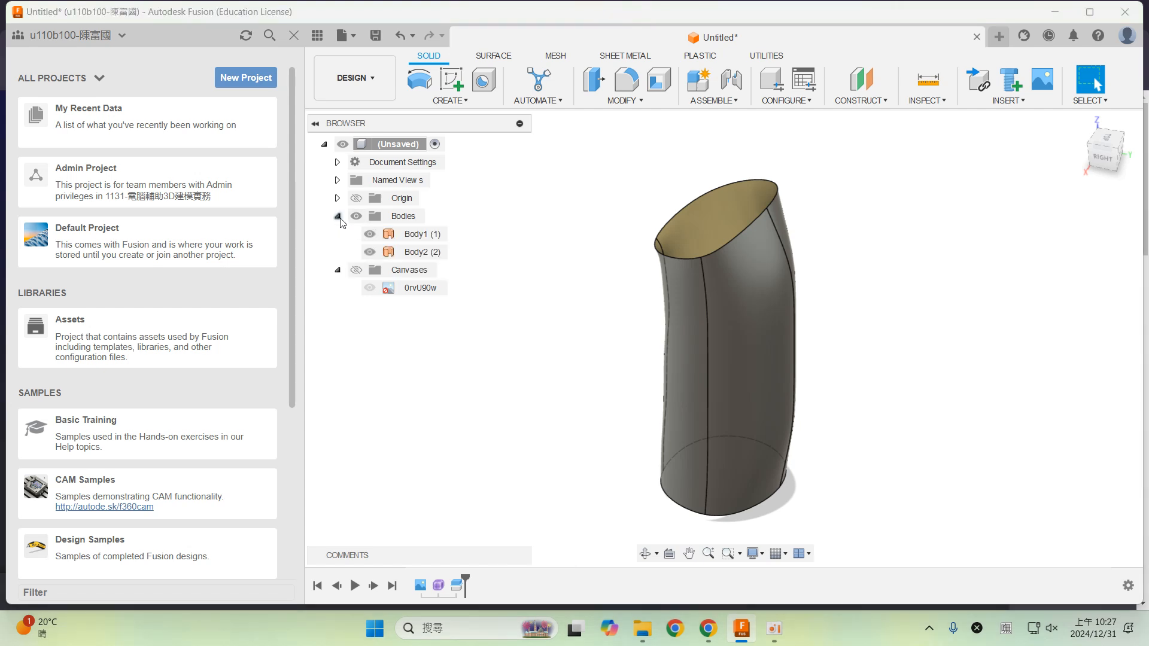
left_click(370, 234)
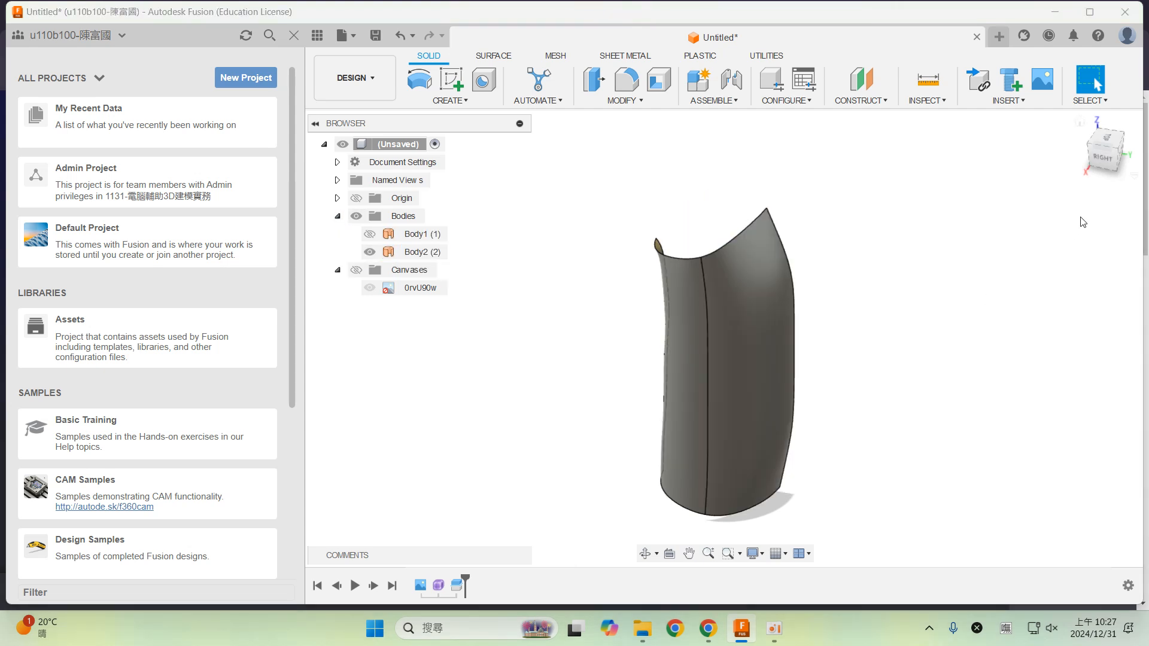
left_click(1104, 160)
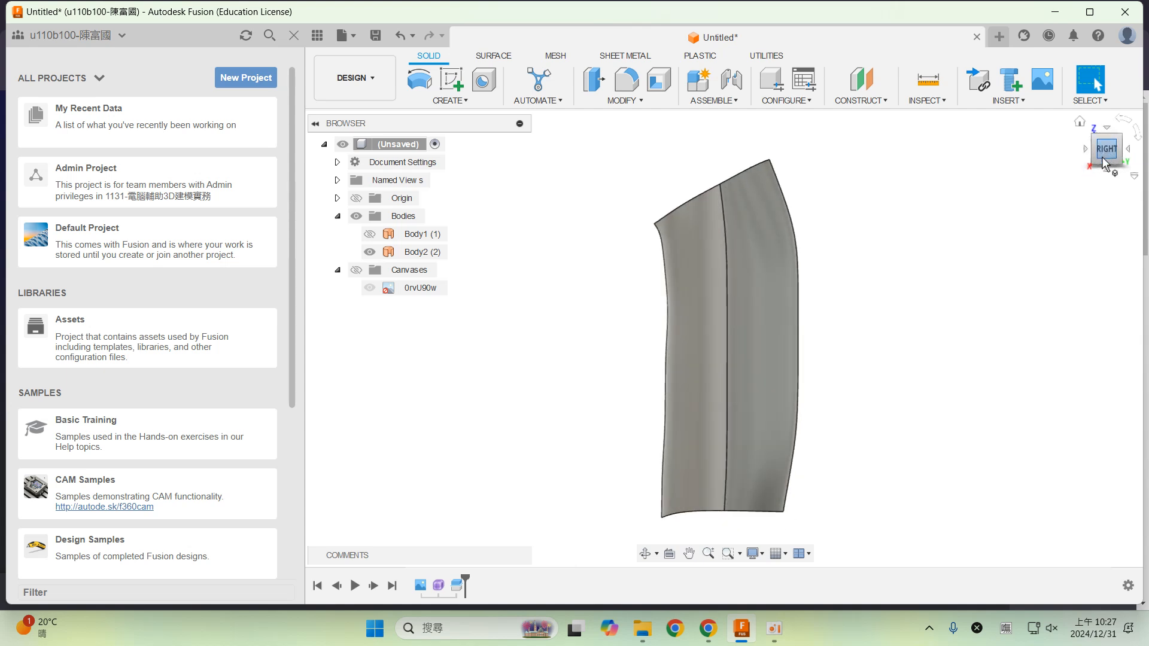
- Show the reference canvas behind the Body2 half to check the curves drawn across the bottle
left_click(753, 339)
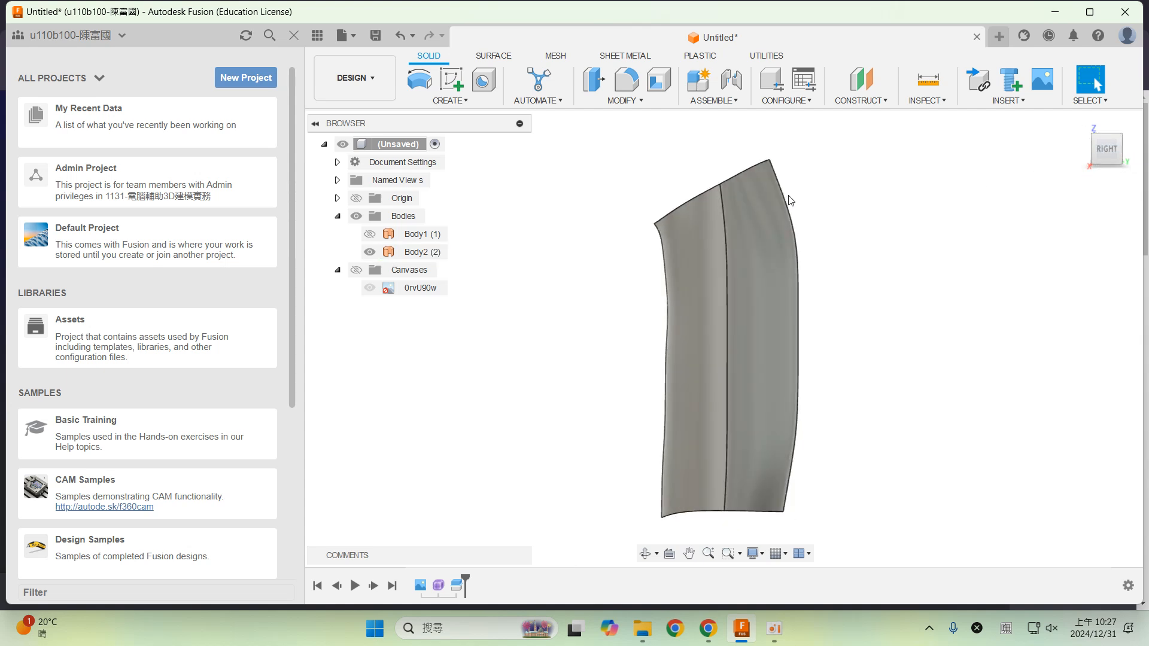
left_click(815, 341)
left_click(356, 270)
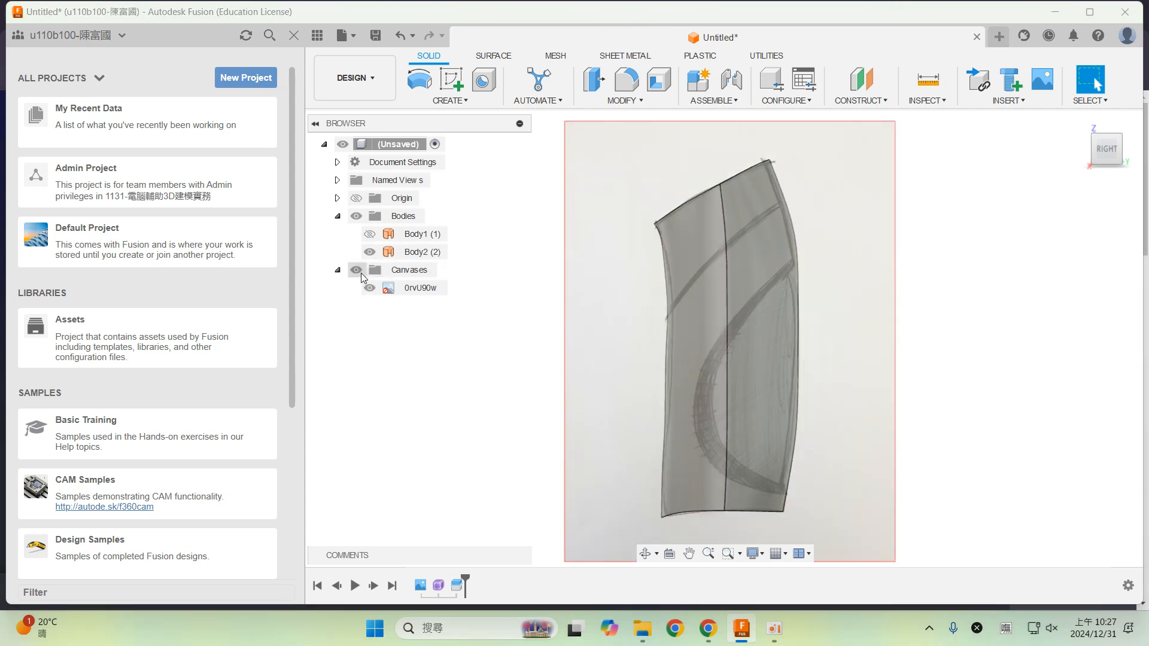
left_click(369, 288)
left_click(370, 288)
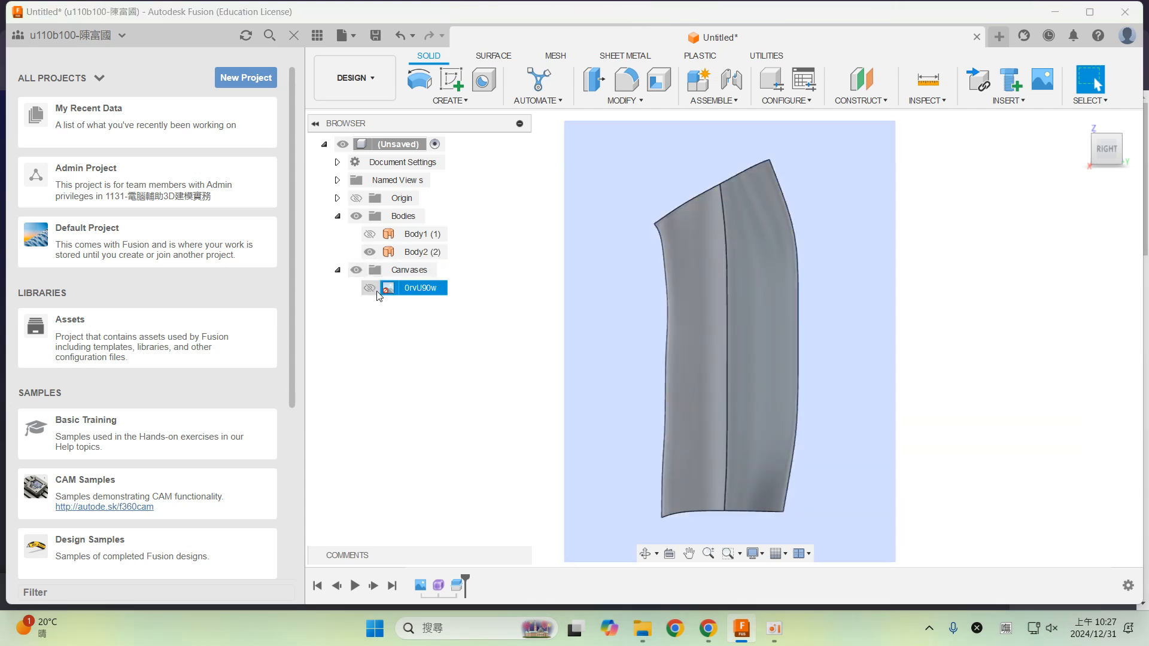
left_click(729, 241)
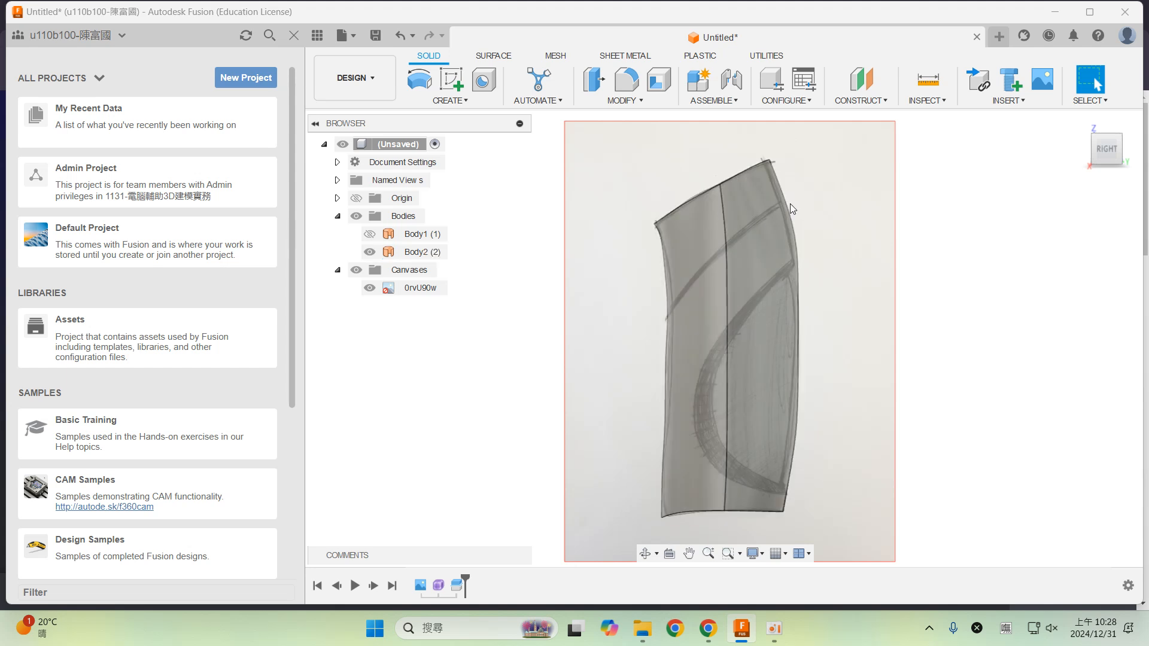
left_click(767, 529)
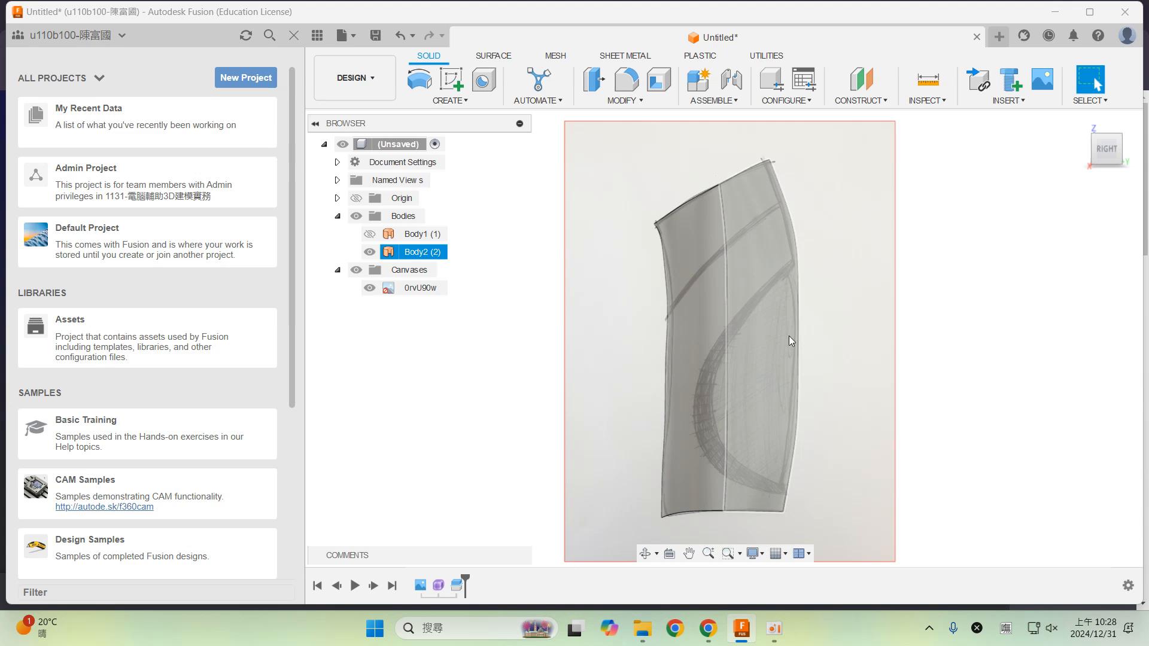
- Check the Surface Modeling with Fusion 360 tutorial video in the browser and return to Fusion 360
left_click(707, 628)
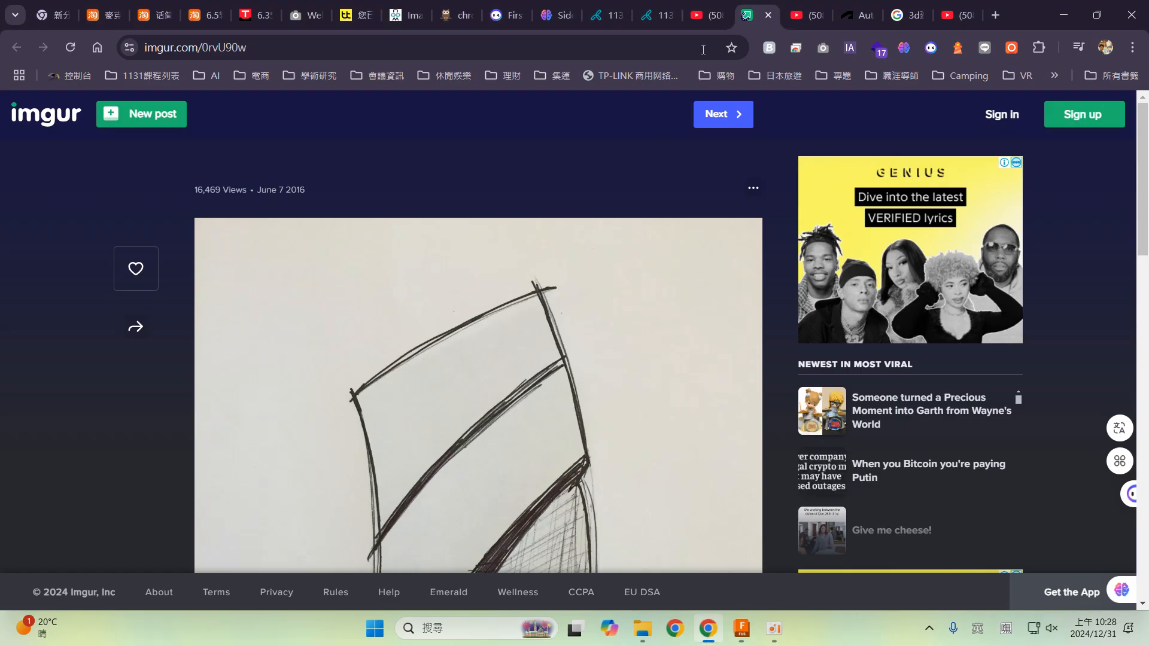
left_click(711, 26)
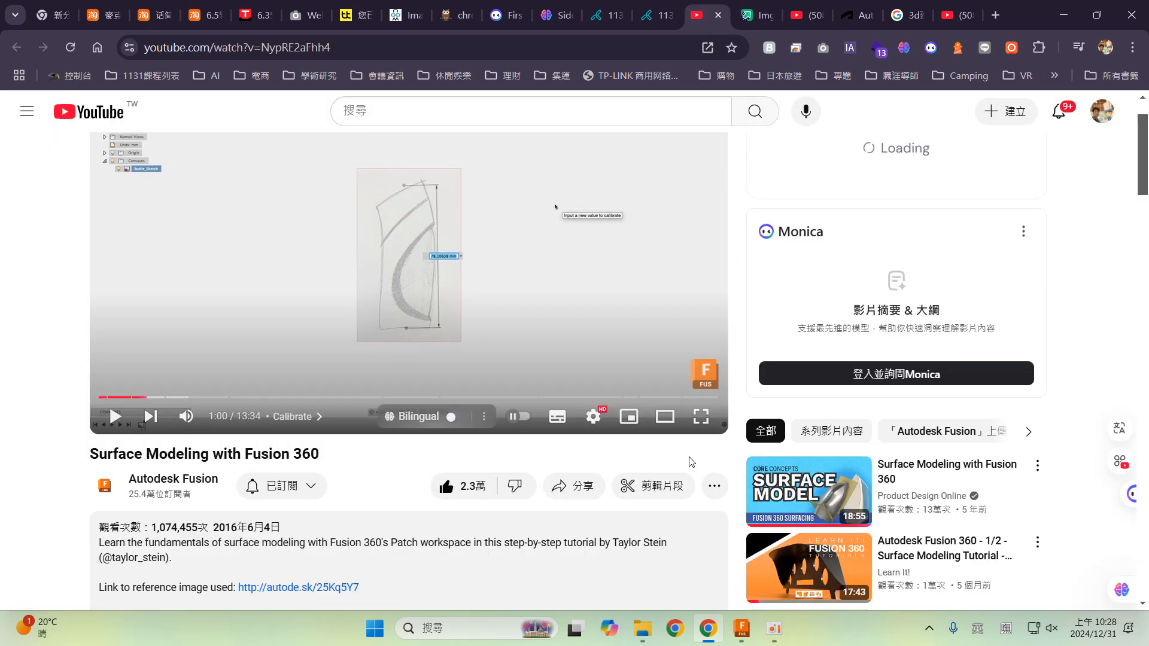
left_click(742, 628)
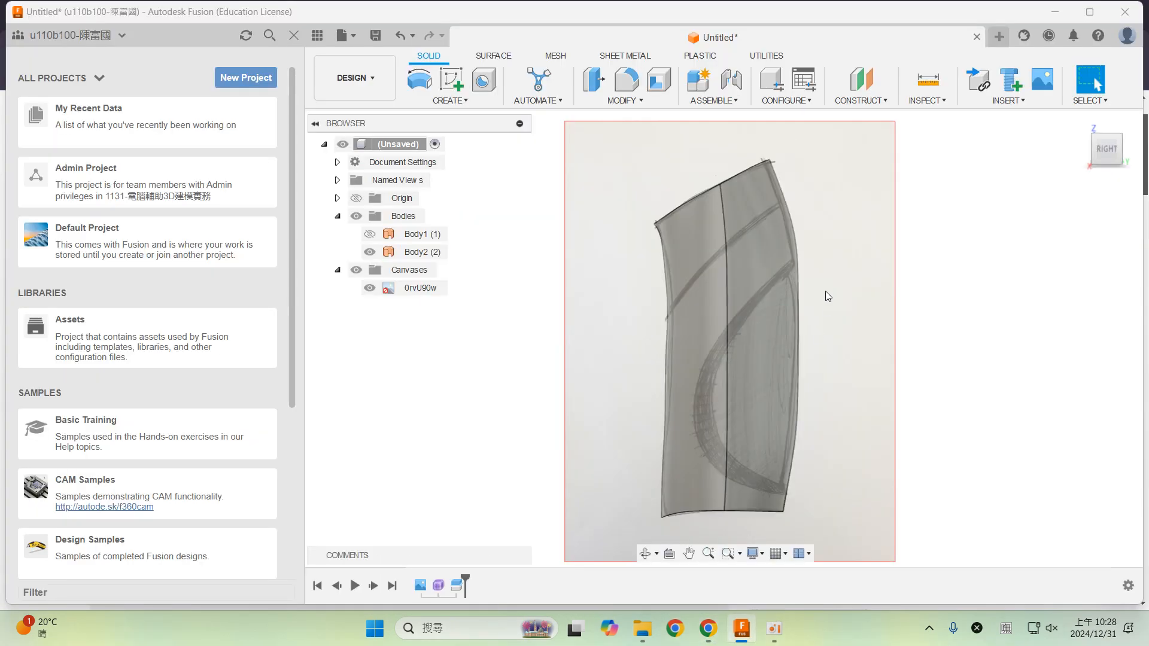
- Start a new sketch on the YZ plane, facing the canvas from the right
left_click(753, 263)
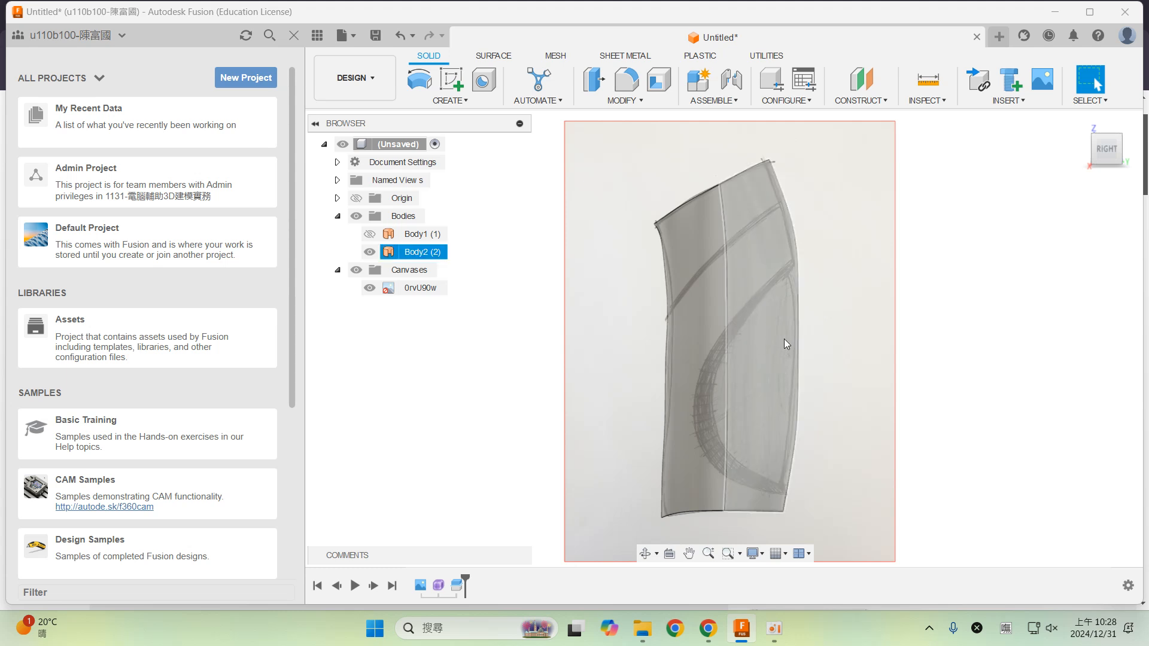
left_click(451, 90)
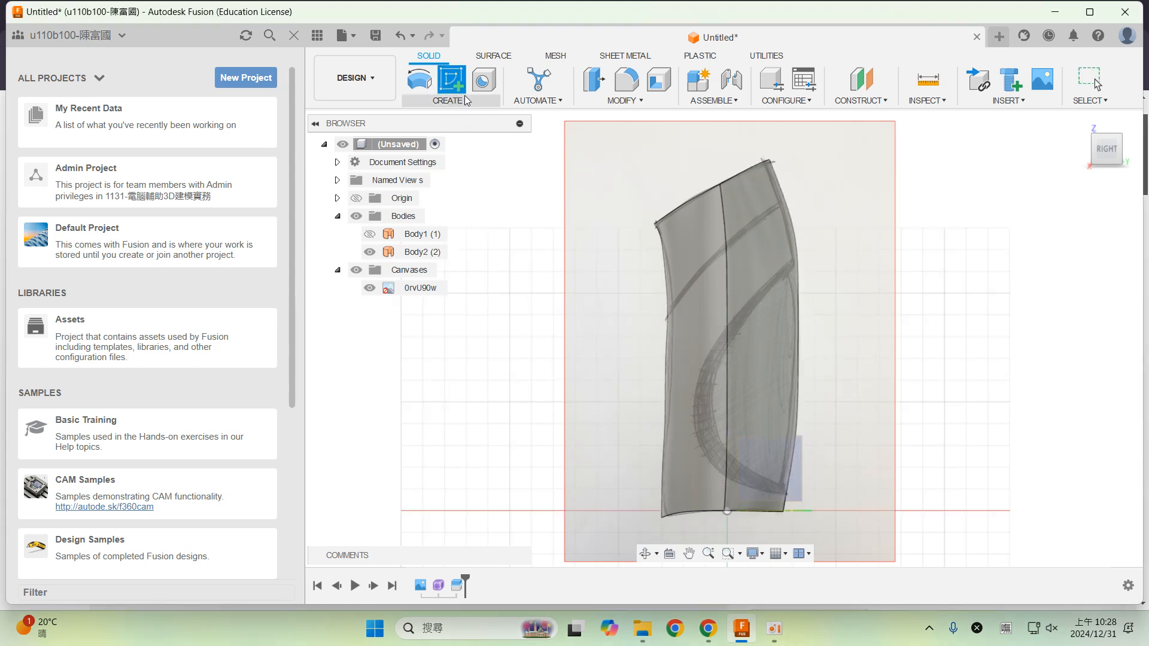
left_click(796, 470)
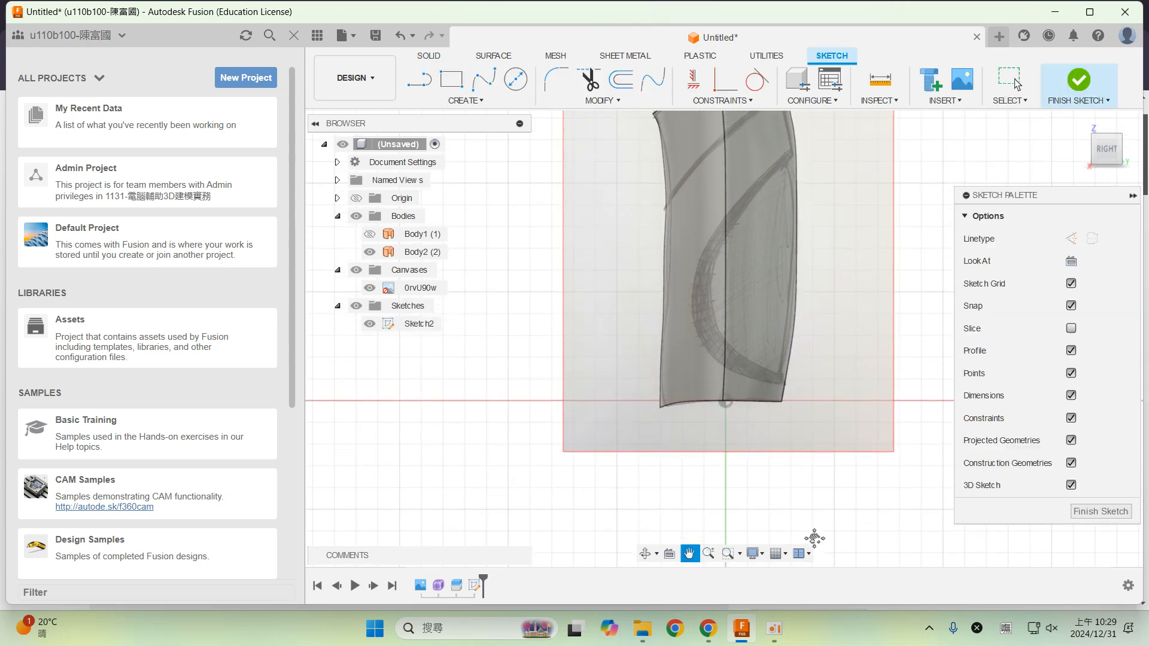
- With sketch snapping turned off, draw a five-point Control Point Spline roughly along the outer edge of the canvas's crescent-shaped band
scroll(831, 291, "down", 2)
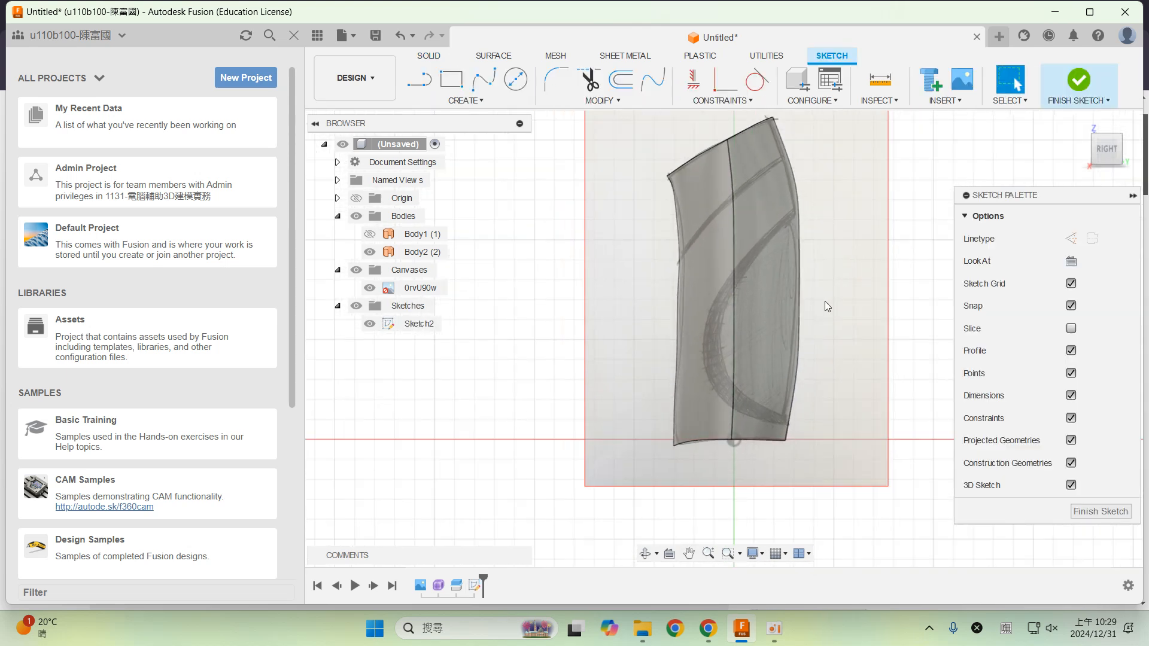
middle_click_drag(824, 300, 820, 360)
scroll(824, 357, "up", 2)
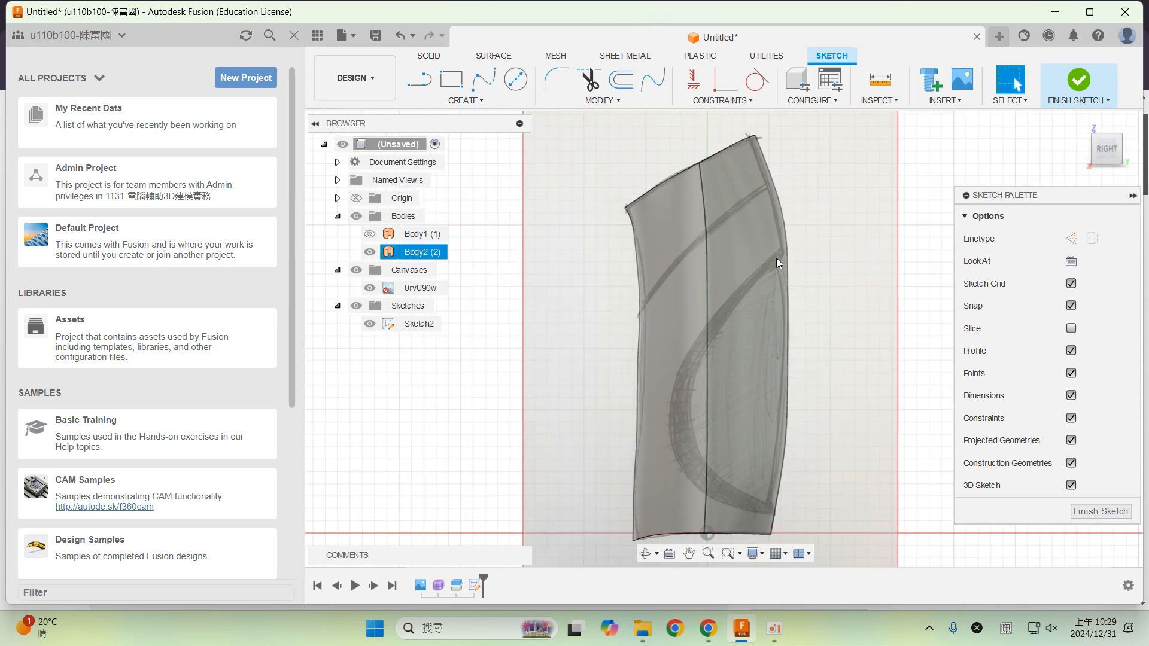
left_click(470, 102)
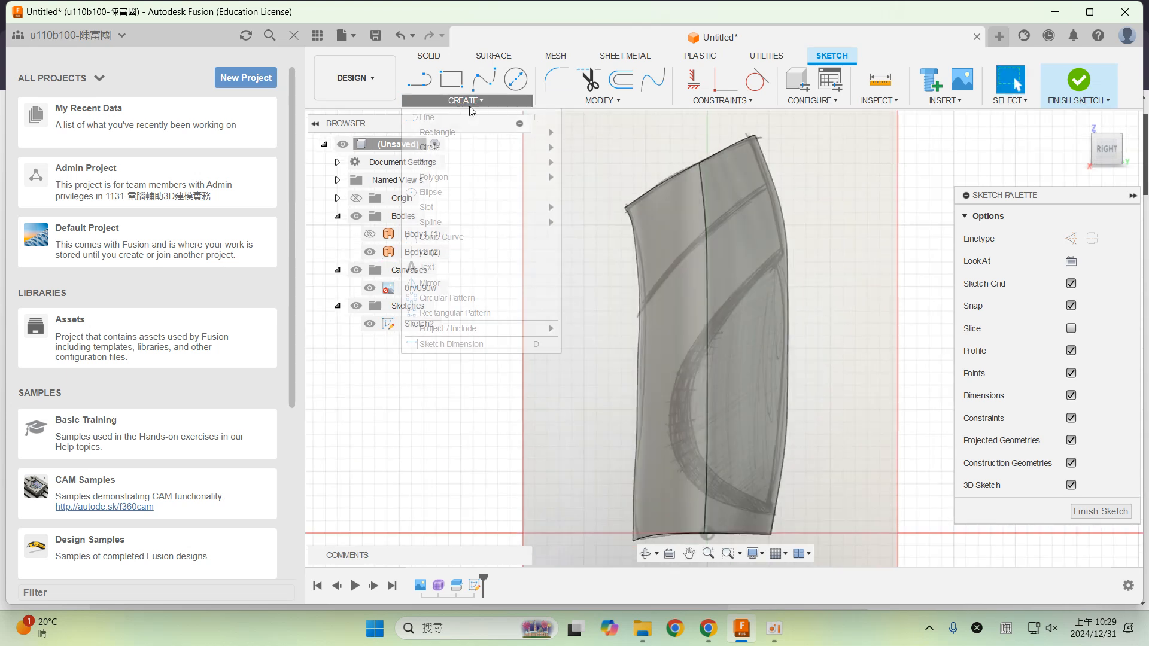
mouse_move(495, 222)
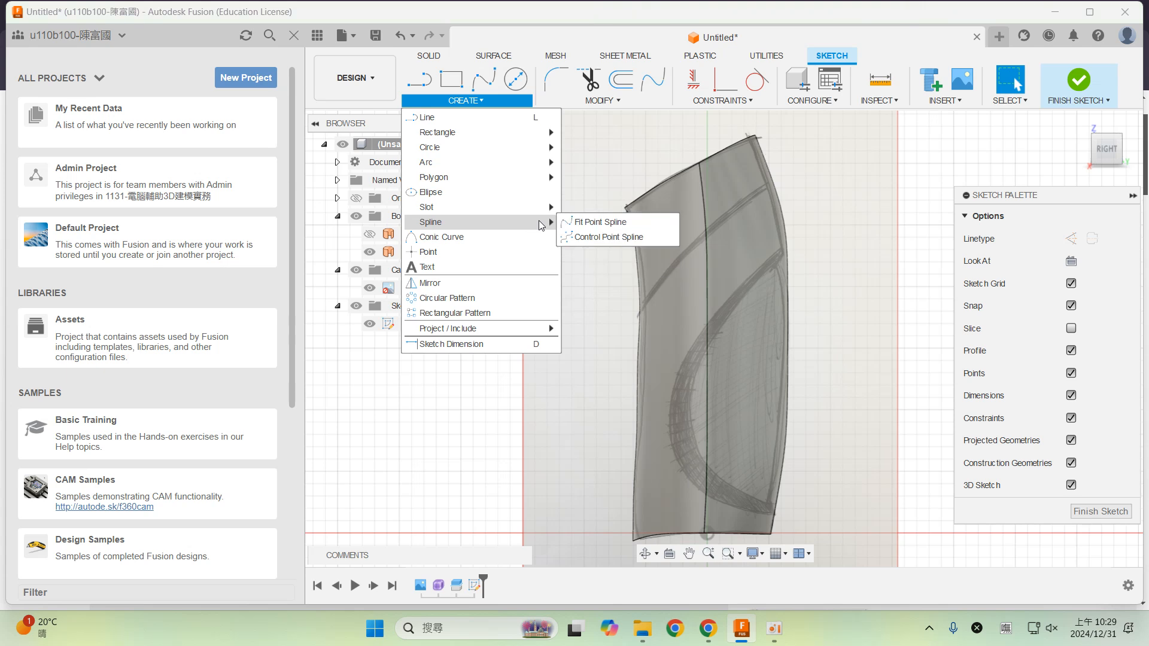
left_click(598, 237)
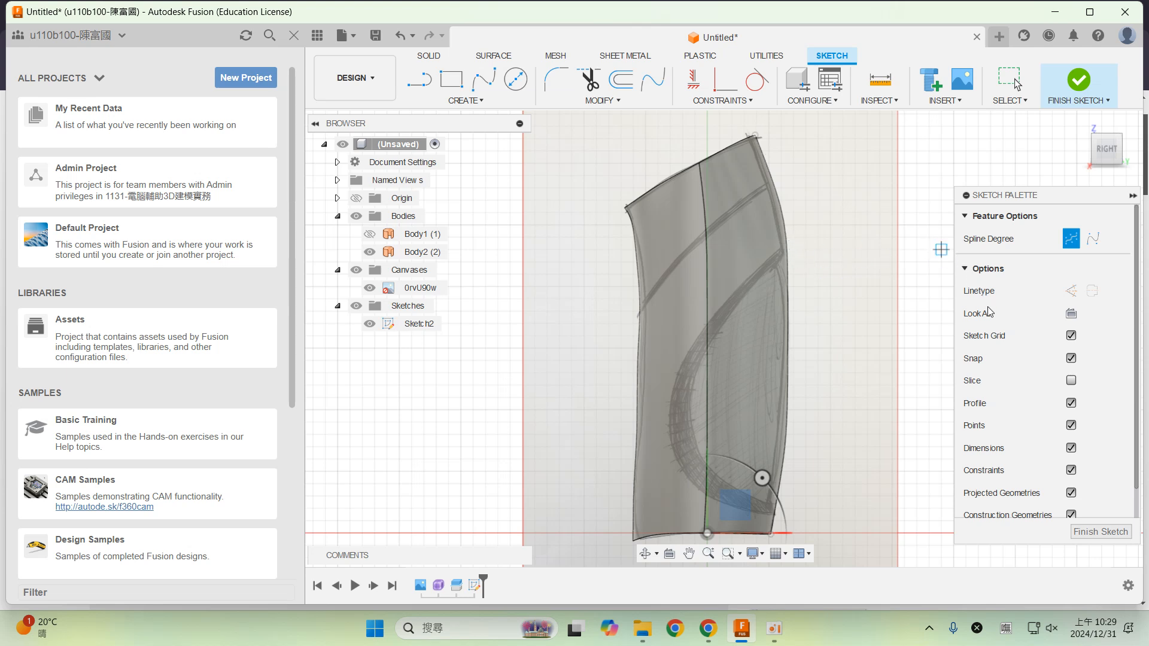
left_click(1073, 360)
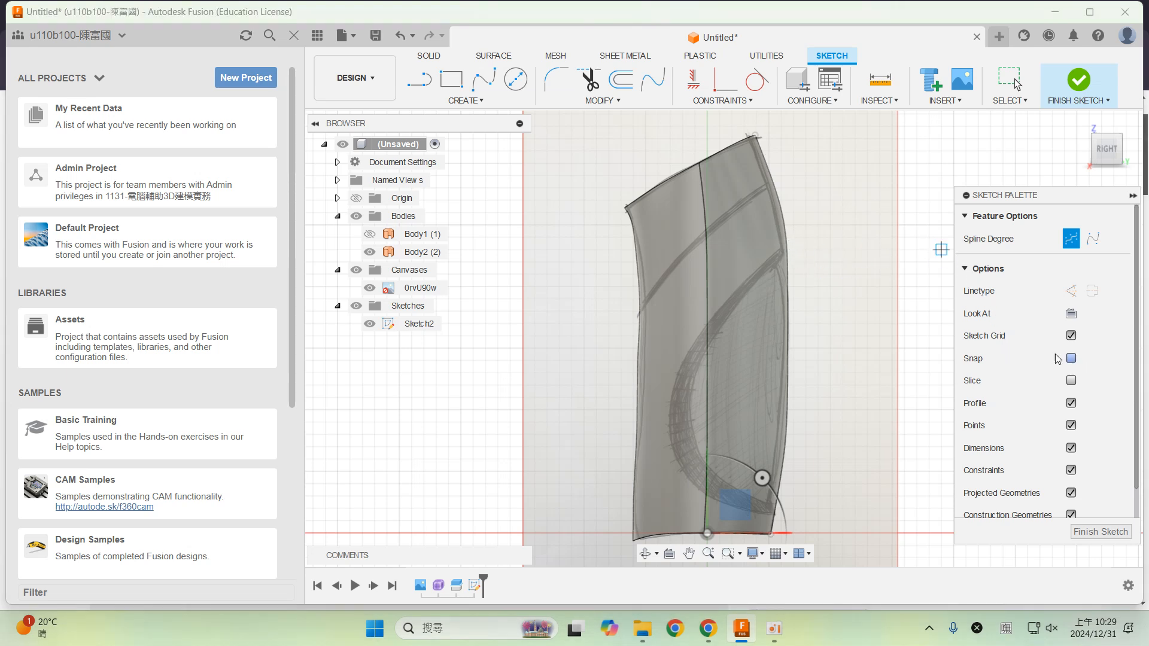
left_click(790, 244)
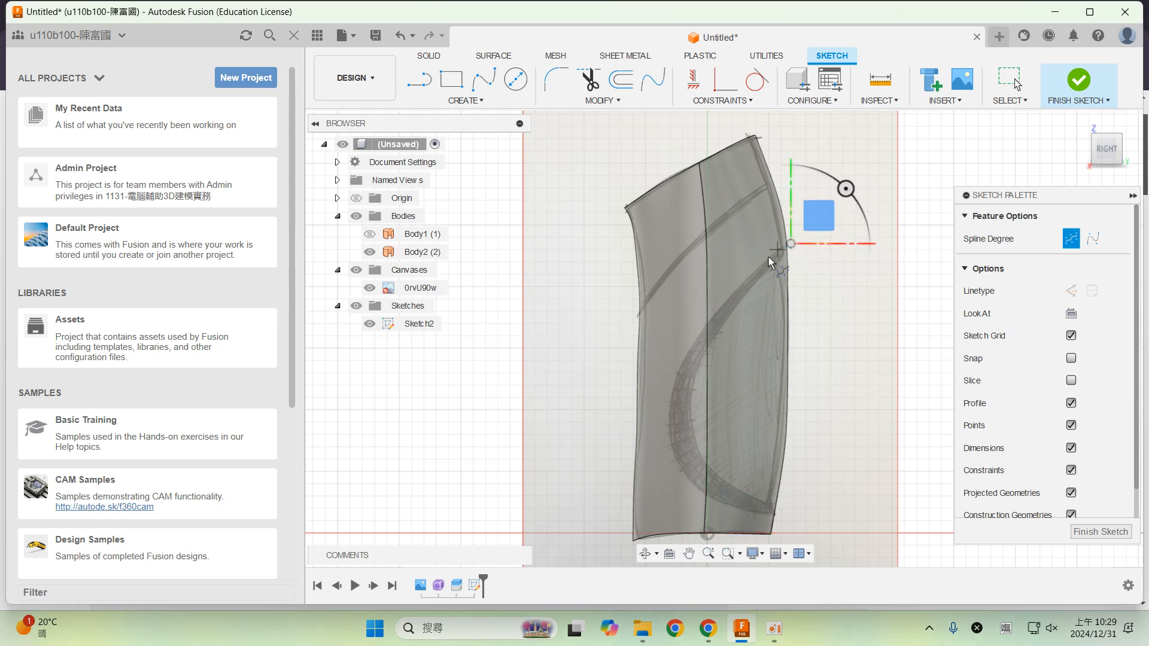
left_click(672, 380)
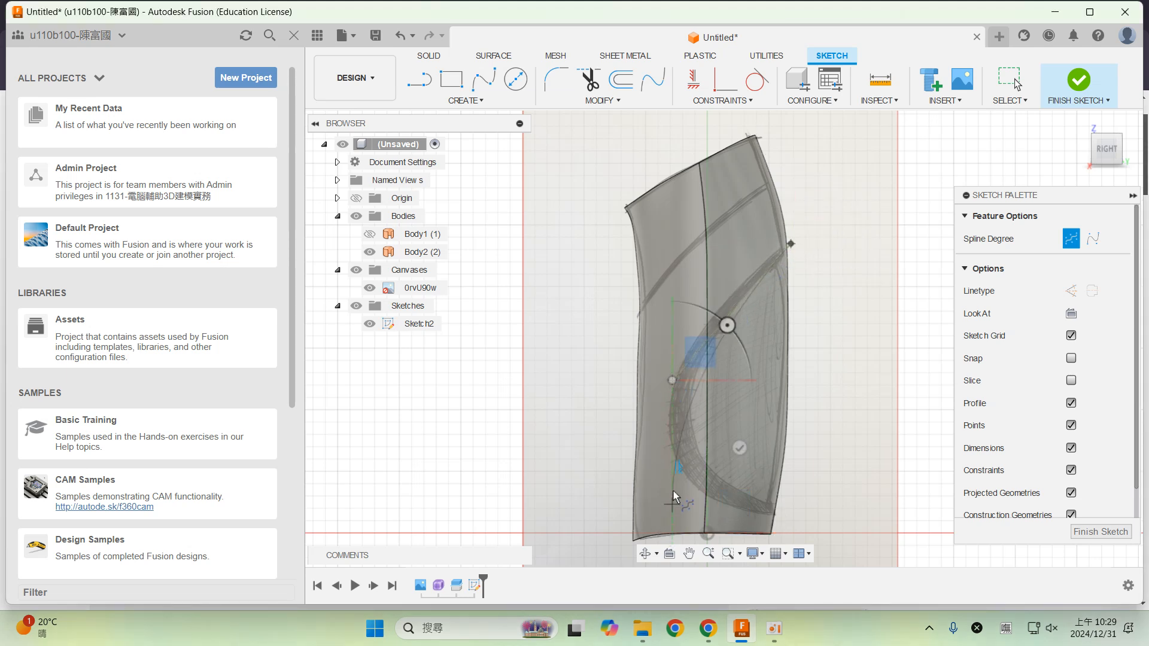
left_click(660, 423)
left_click(693, 491)
double_click(790, 531)
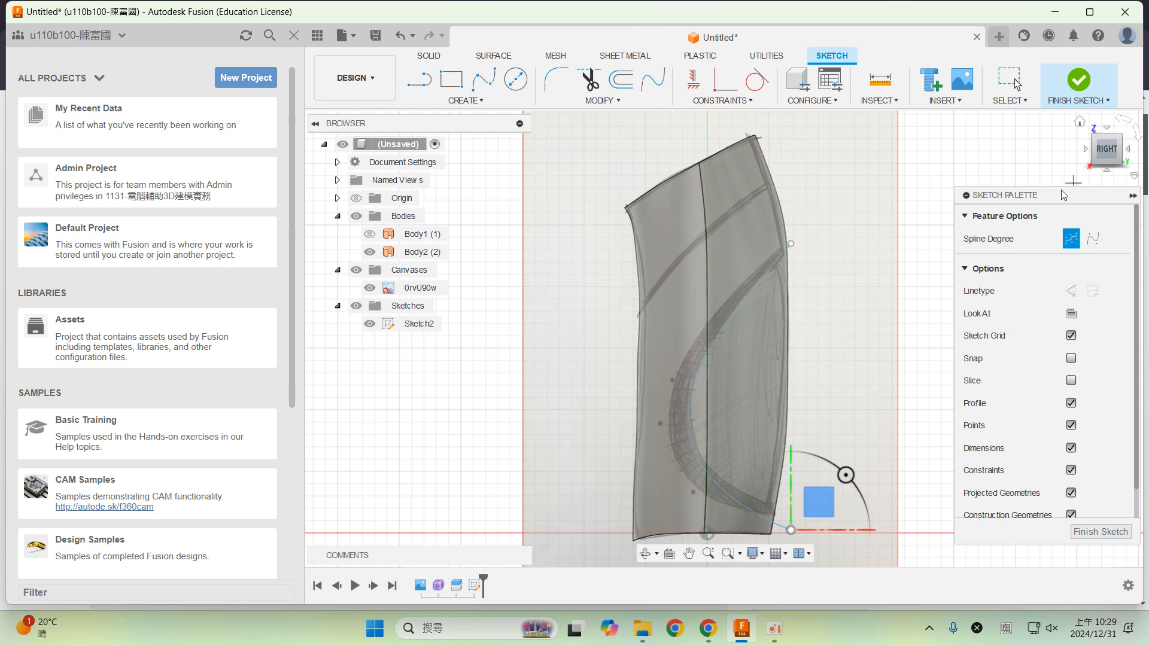
key("Escape")
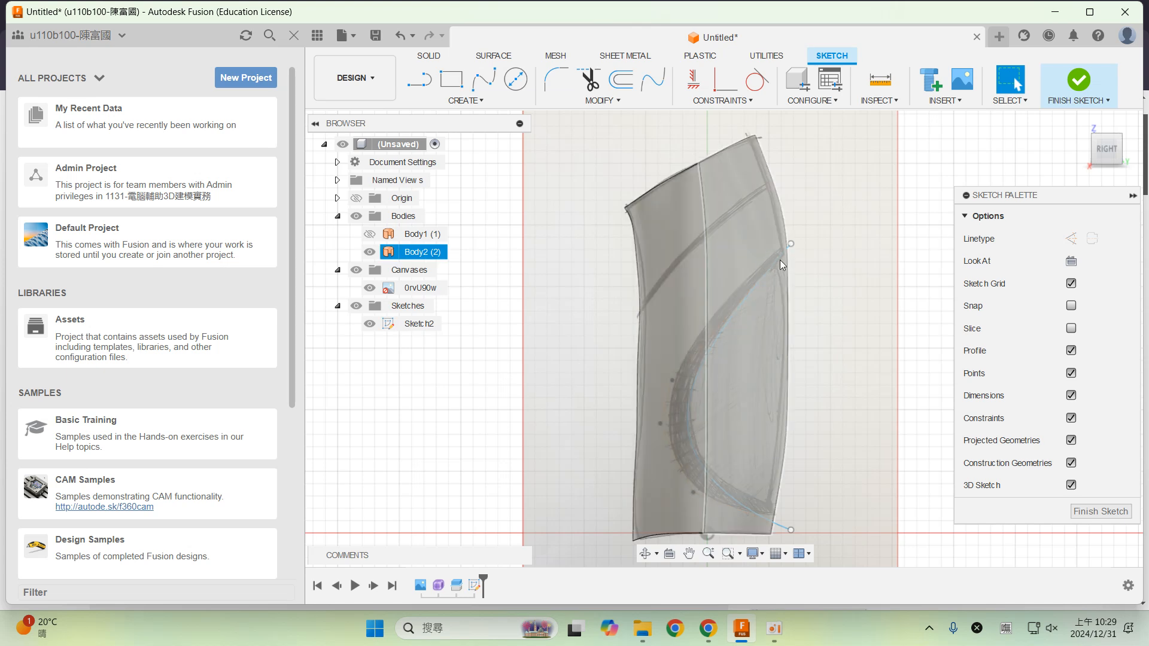
- Hide the bodies and move the spline's three inner control points outward to about Y -19, Z 76; Y -27, Z 45; and Y -20, Z 14 mm
left_click(790, 531)
left_click(780, 526)
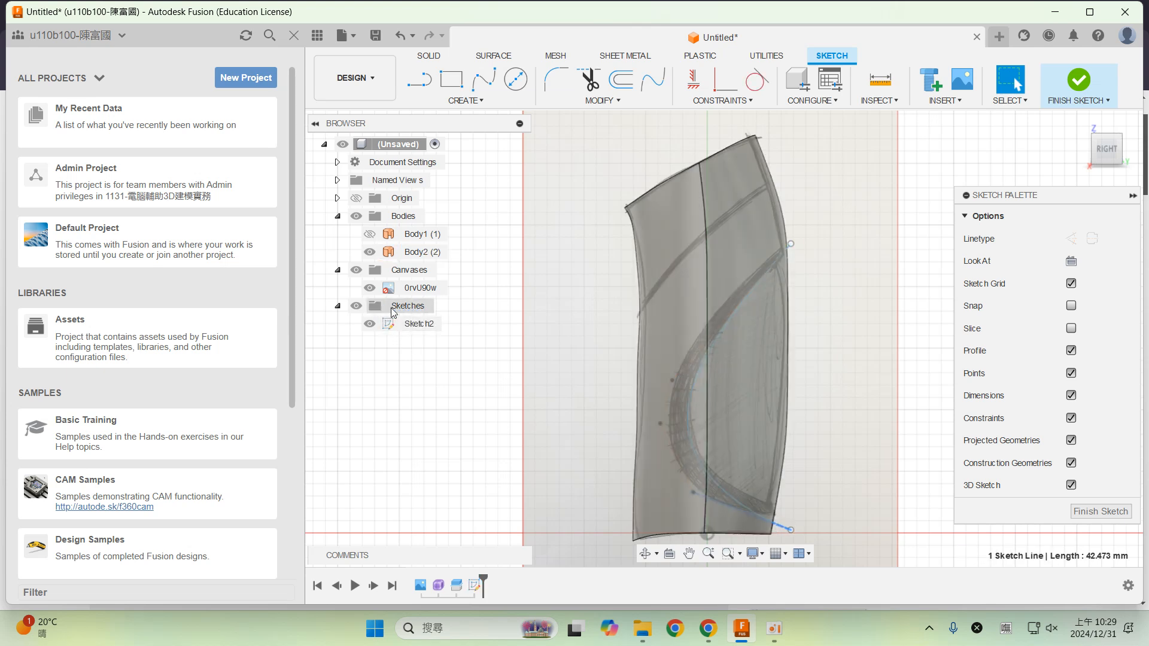
left_click(356, 216)
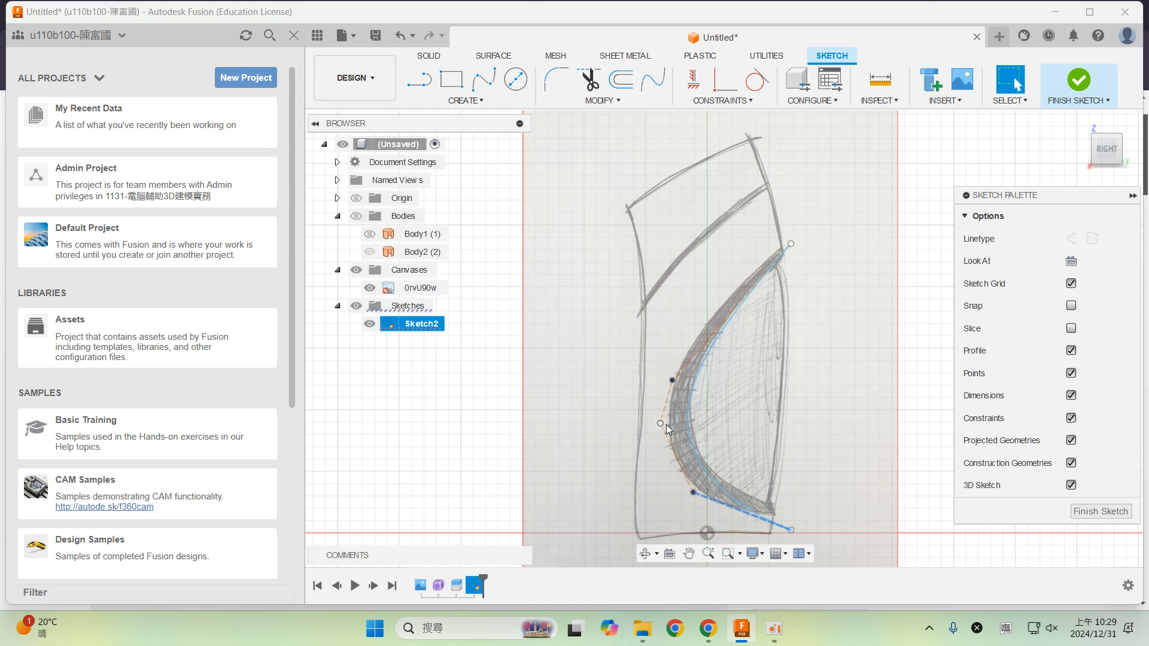
left_click_drag(661, 424, 640, 422)
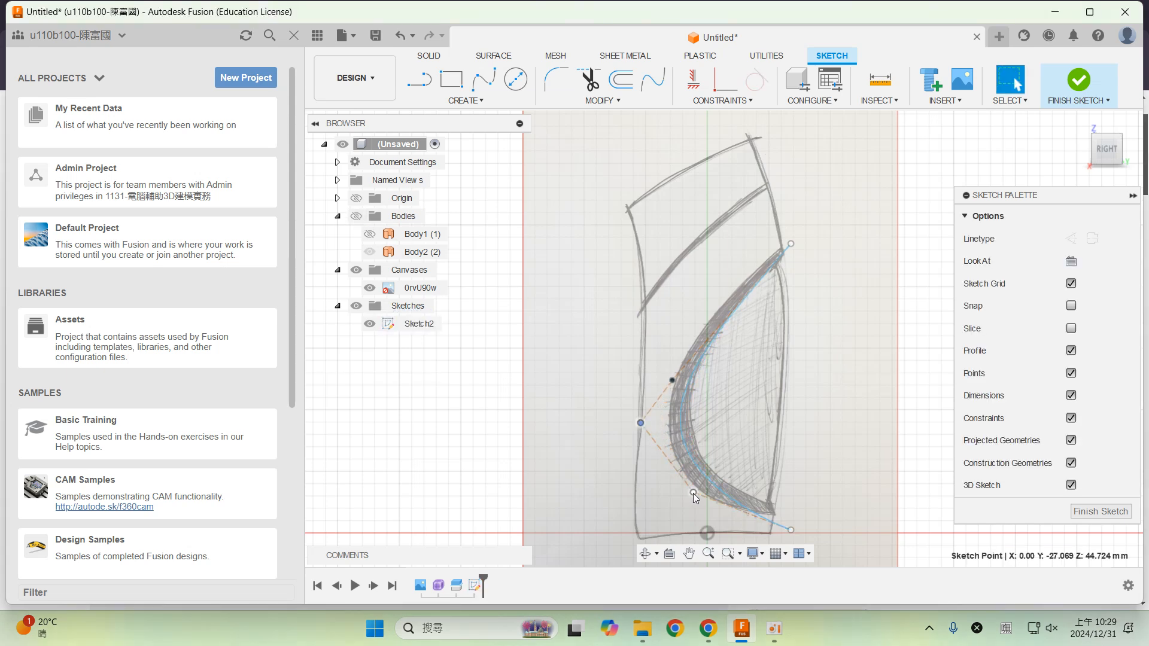
left_click_drag(693, 492, 658, 498)
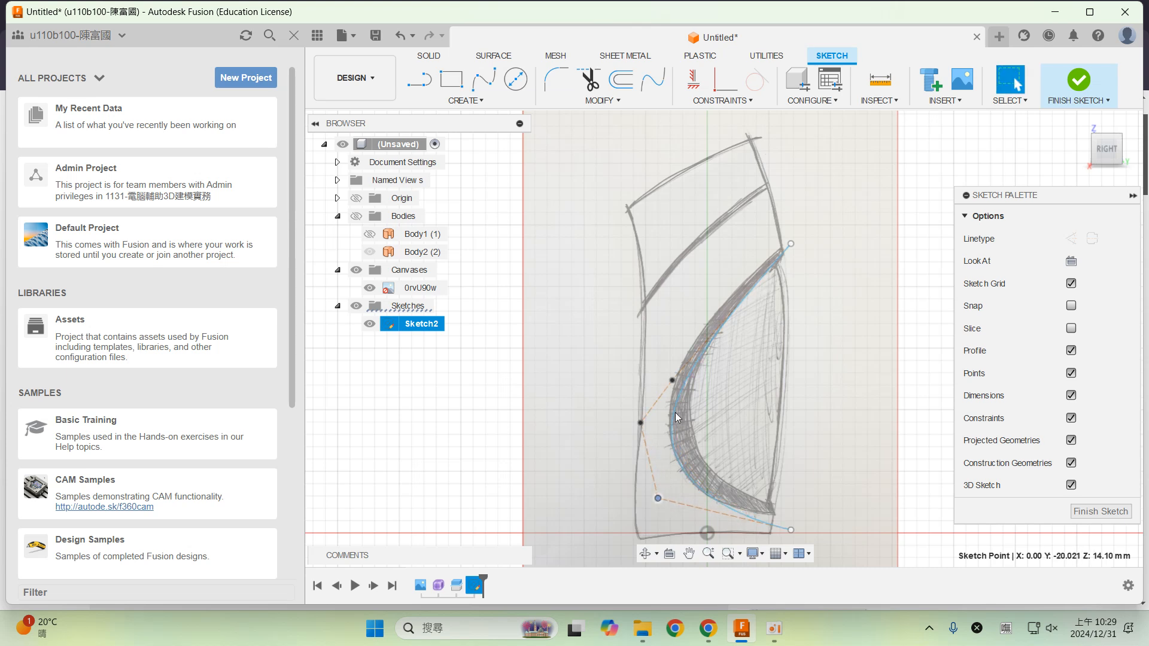
left_click_drag(673, 380, 660, 348)
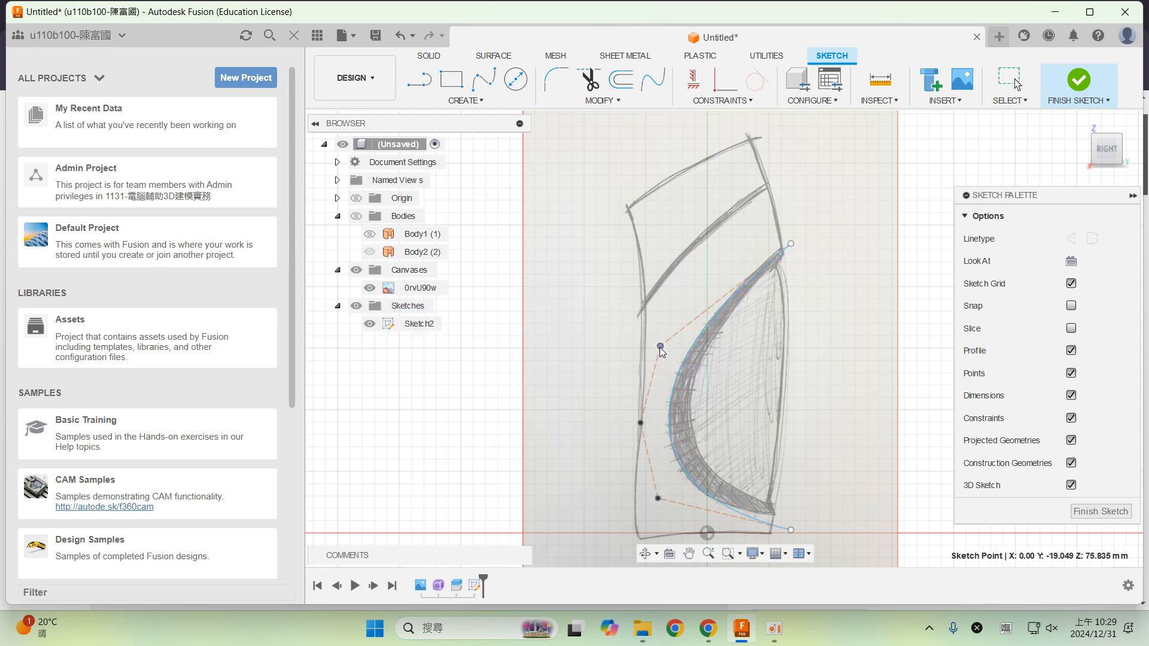
- Fit the spline's ends to the band at about Y 35, Z 121 and Y 32, Z 6 mm, and nudge its upper inner control point outward
left_click_drag(790, 243, 794, 238)
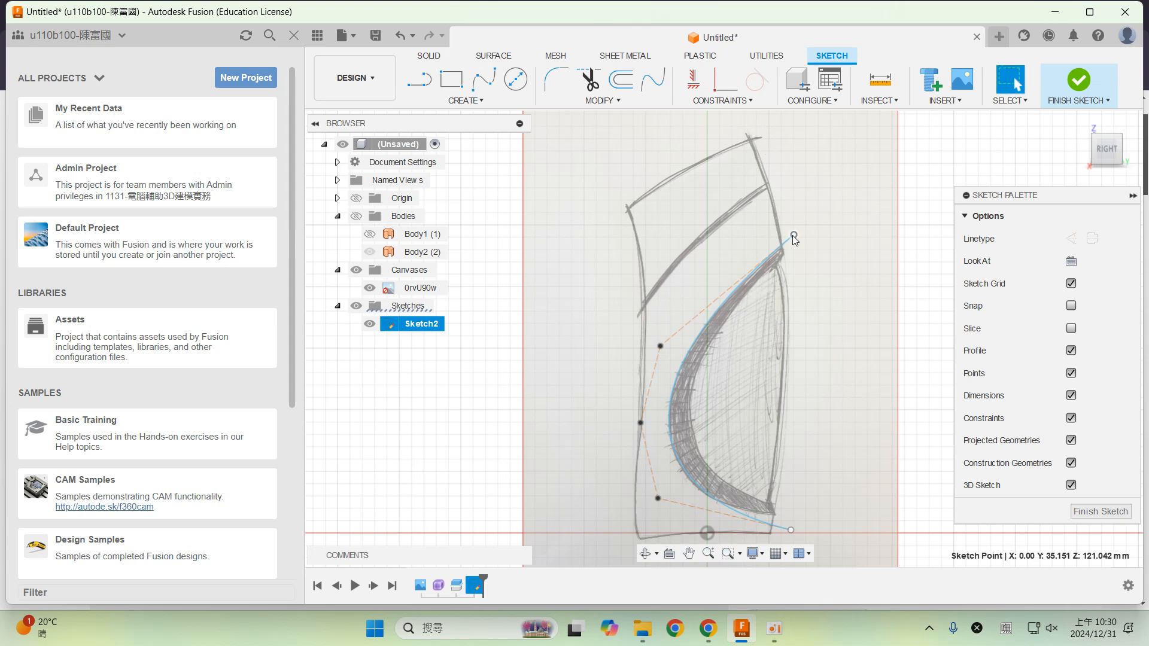
left_click_drag(791, 531, 787, 523)
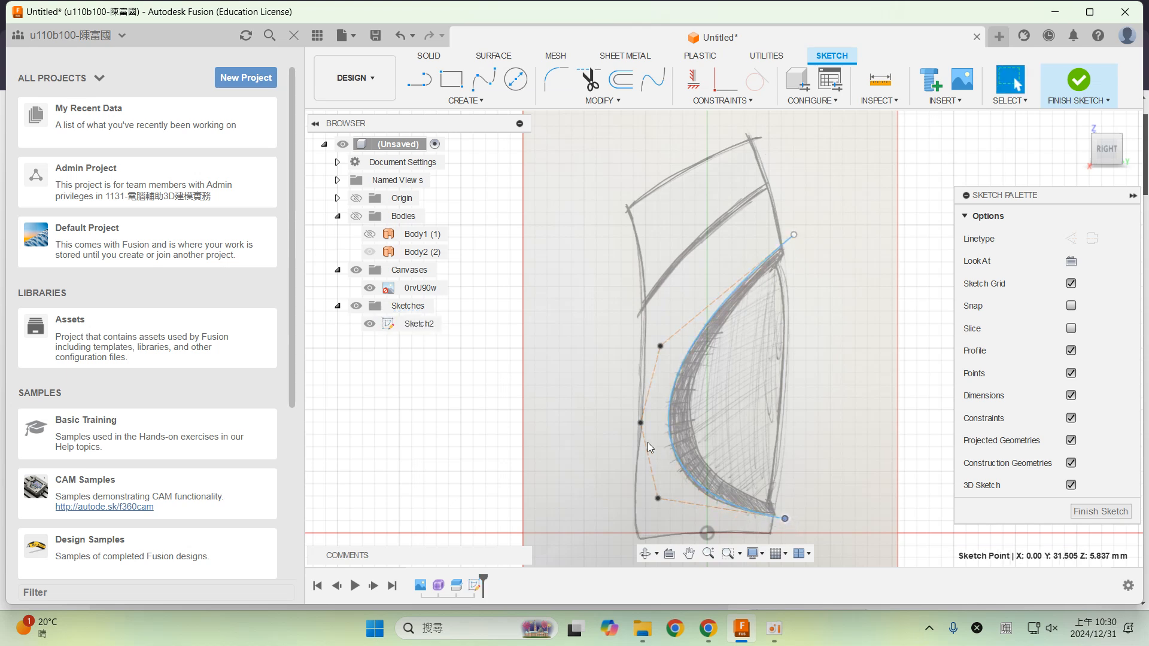
left_click_drag(639, 425, 634, 428)
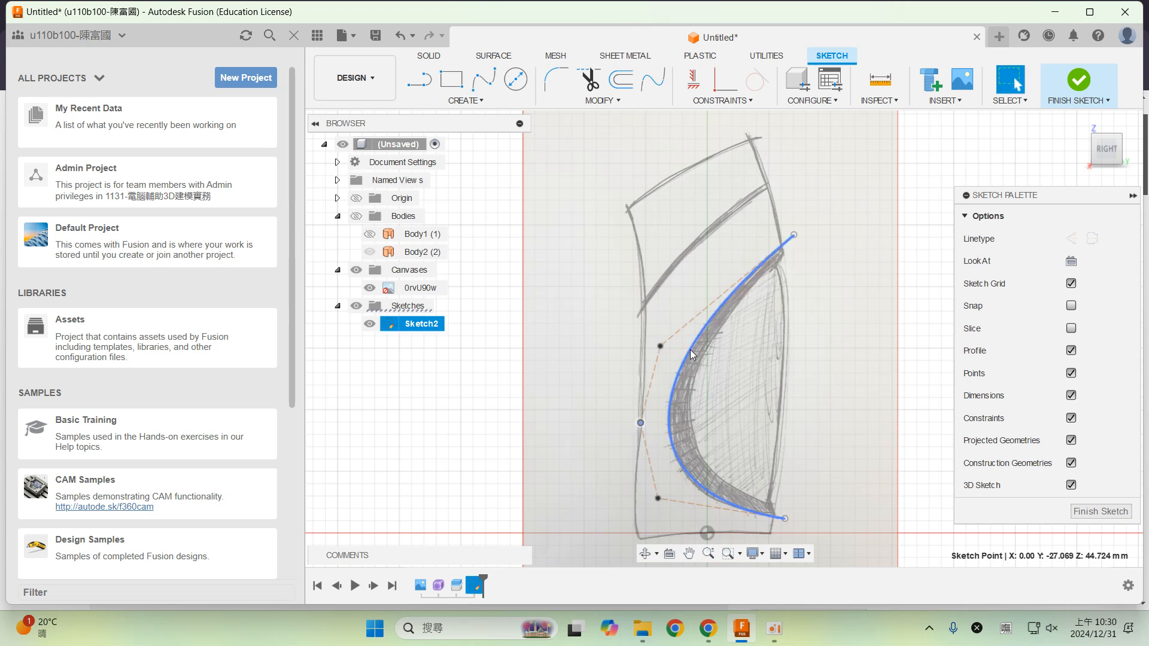
left_click_drag(659, 345, 655, 346)
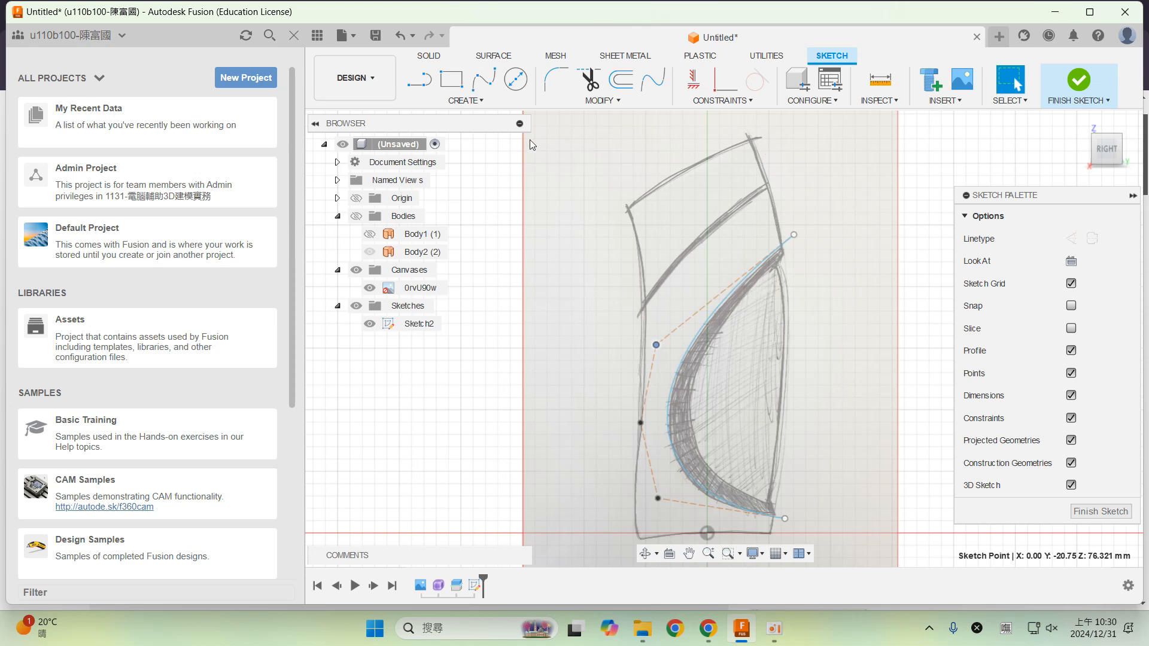
- Draw a second, four-point Control Point Spline roughly along the inner edge of the canvas's crescent-shaped band
left_click(466, 100)
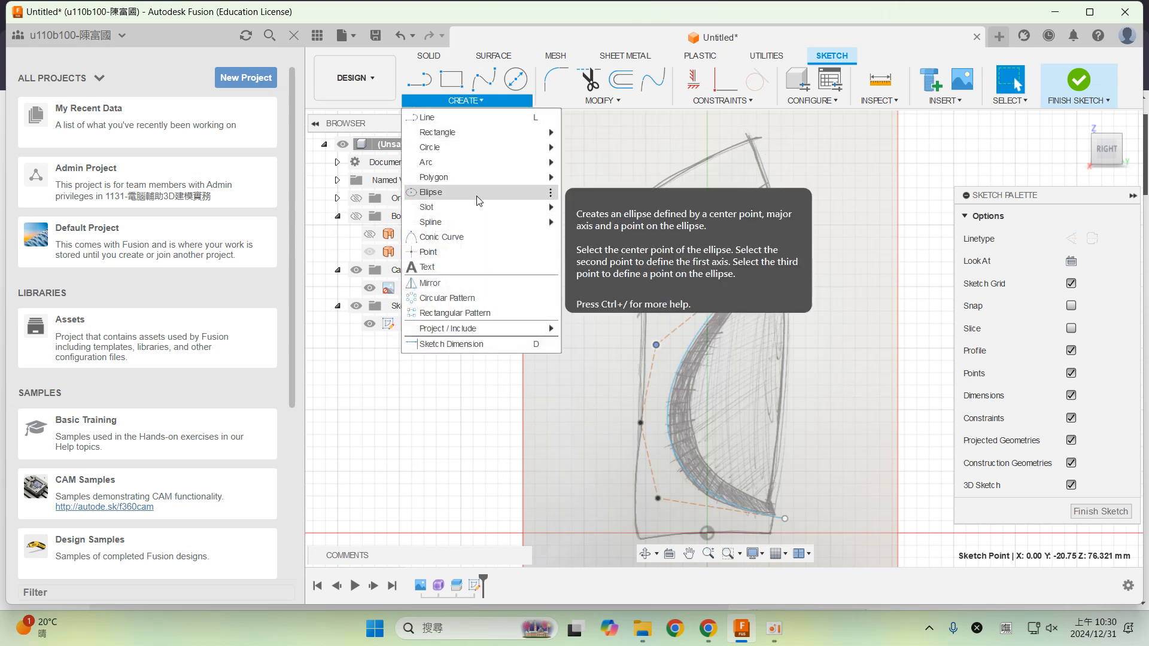
mouse_move(481, 225)
left_click(585, 238)
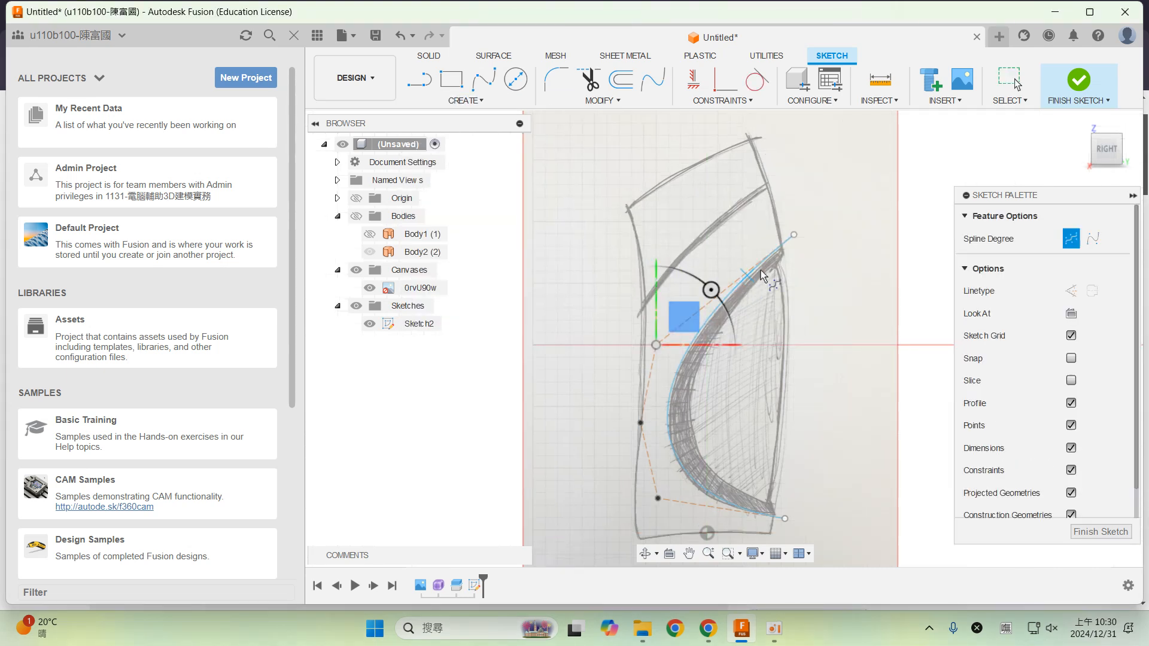
left_click(791, 251)
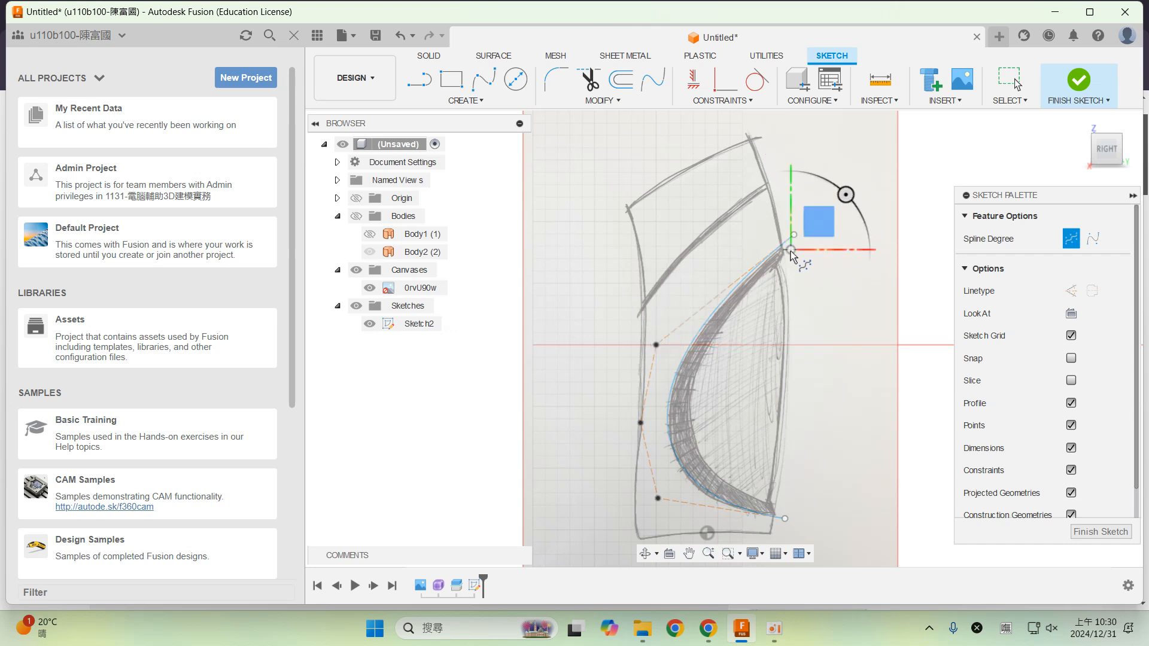
left_click(688, 383)
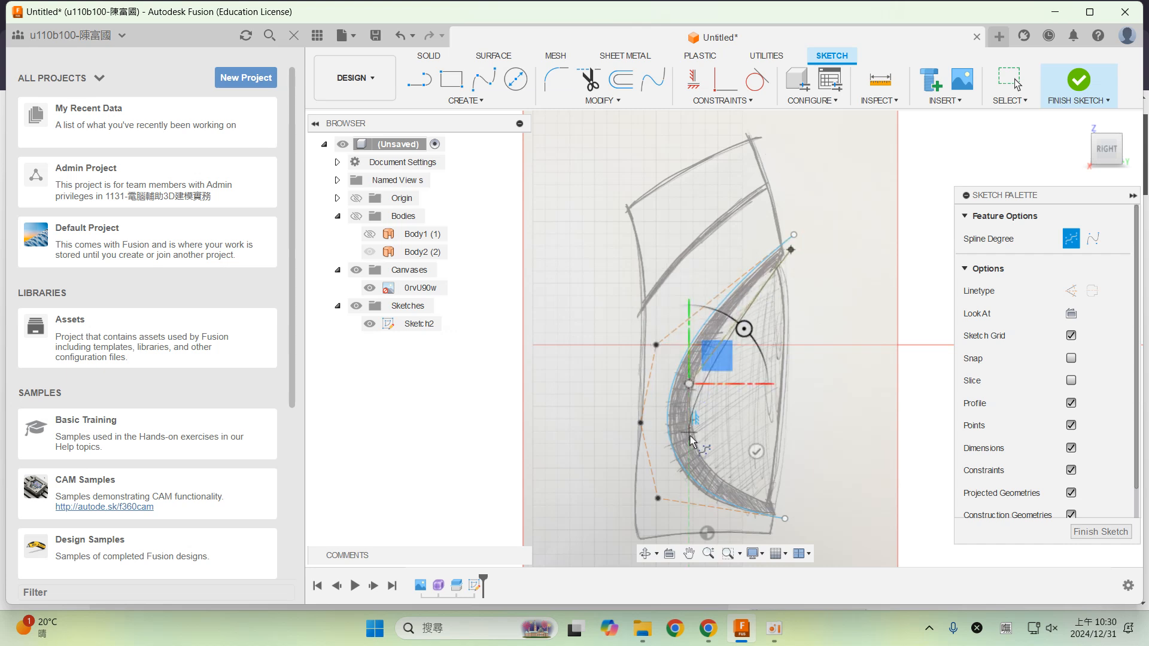
left_click(708, 471)
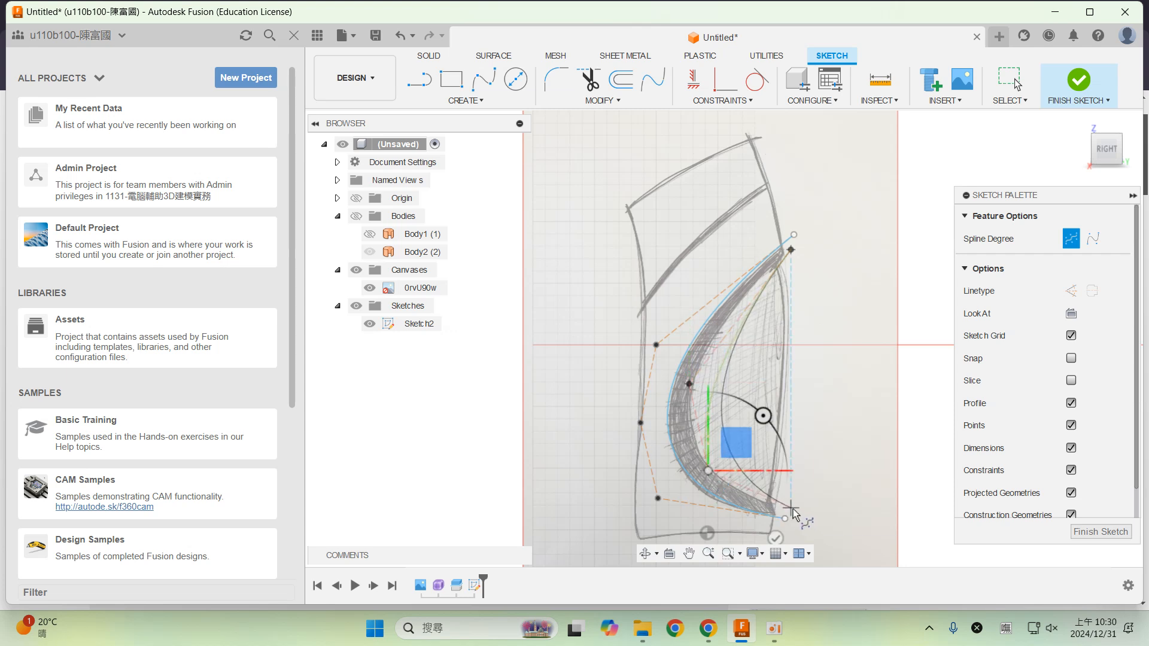
double_click(790, 509)
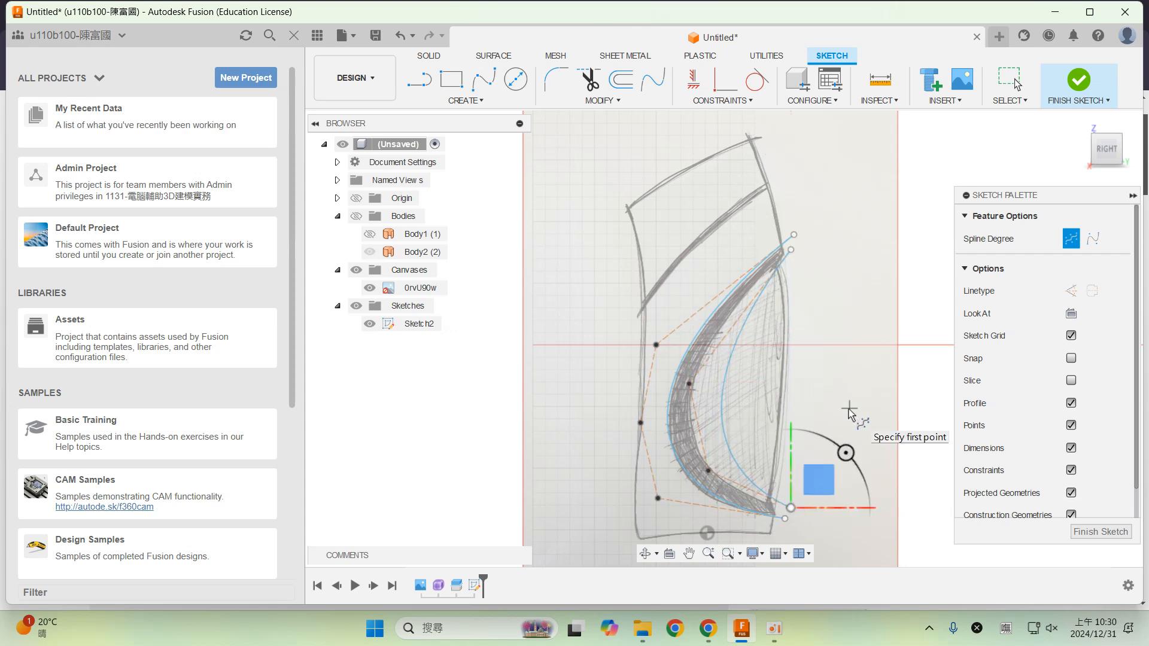
key("Escape")
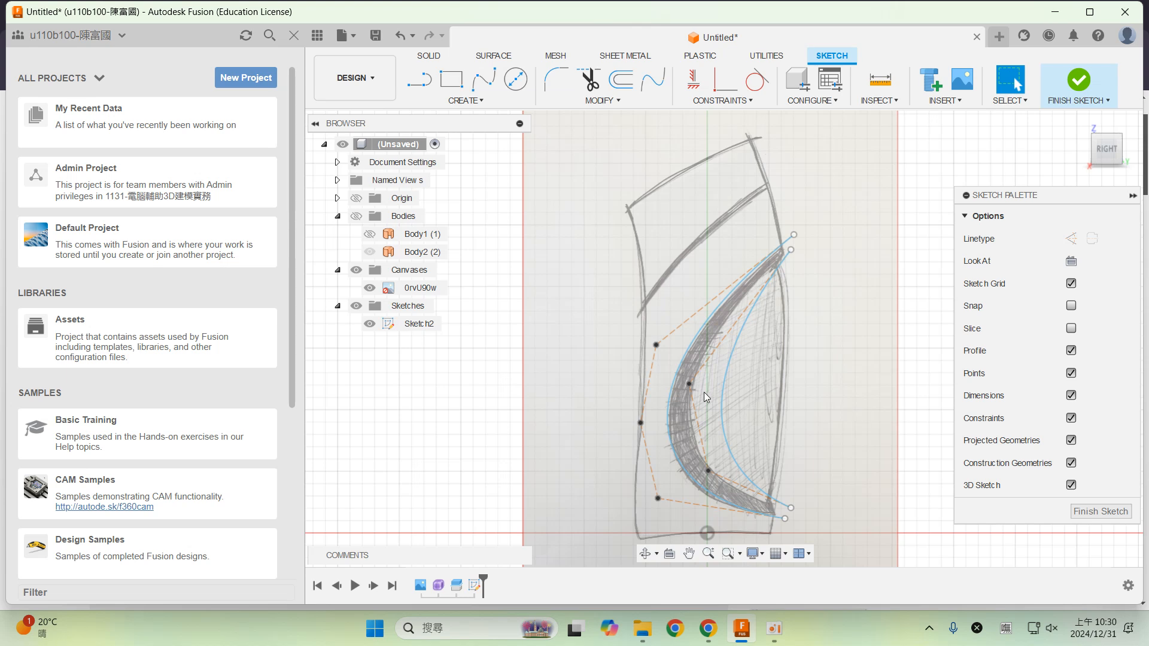
- Fit the inner spline to the band: move its upper inner control point outward, the lower one to about Y -6, Z 17, and the upper end to about Y 36, Z 118 mm
left_click_drag(691, 385, 630, 393)
left_click_drag(706, 470, 693, 493)
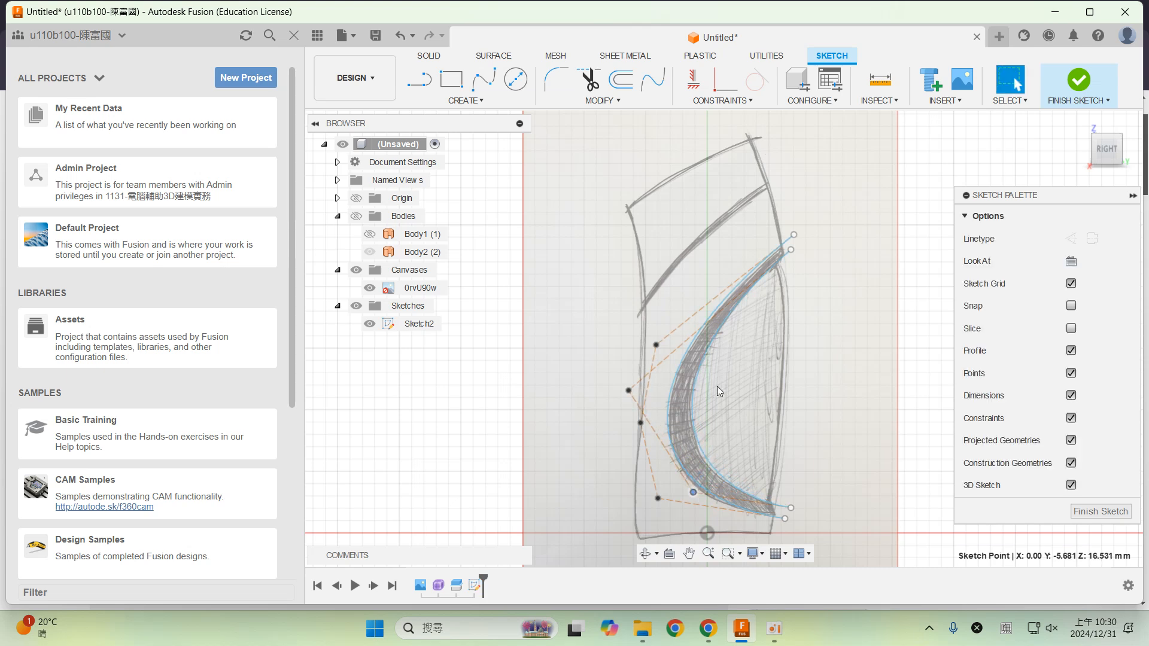
left_click_drag(791, 256, 797, 249)
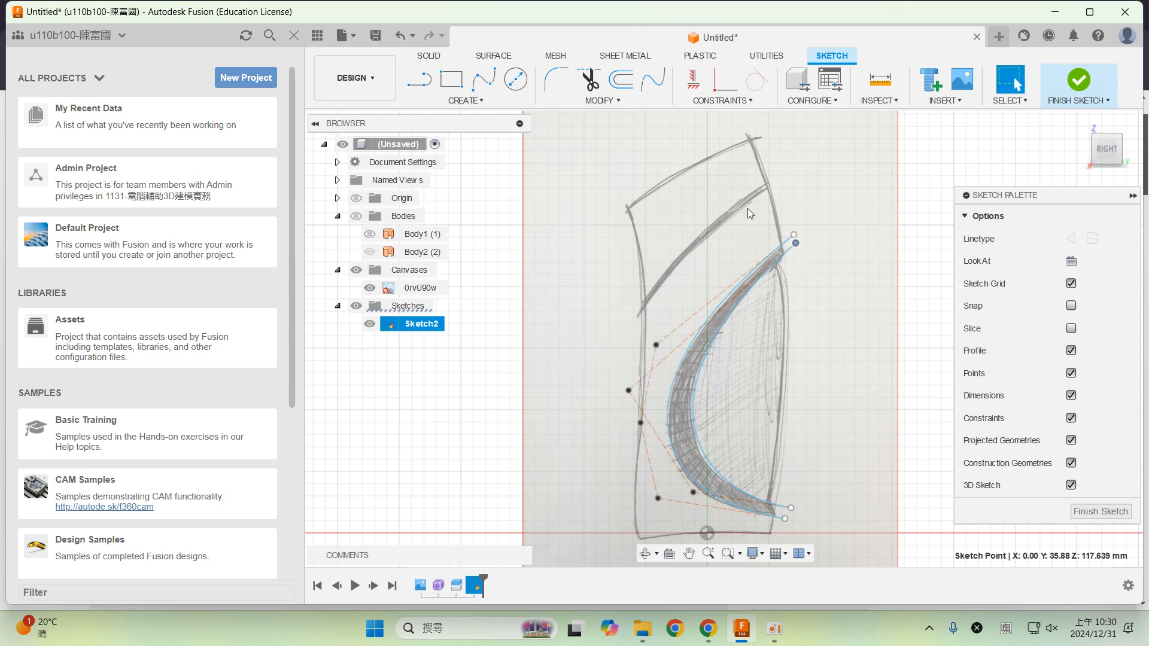
- Draw a 3-Point Arc along the upper edge of the canvas's upper curved band, with its lower end at about Y -31, Z 89 mm
left_click(466, 101)
mouse_move(479, 162)
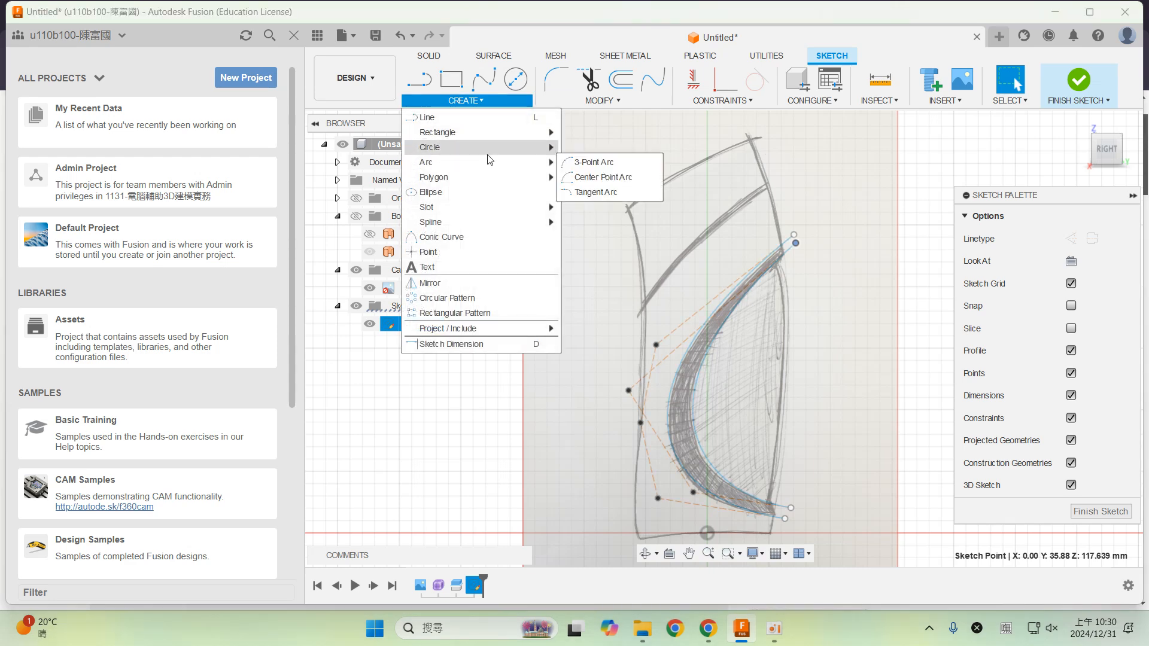
left_click(592, 163)
scroll(772, 183, "up", 5)
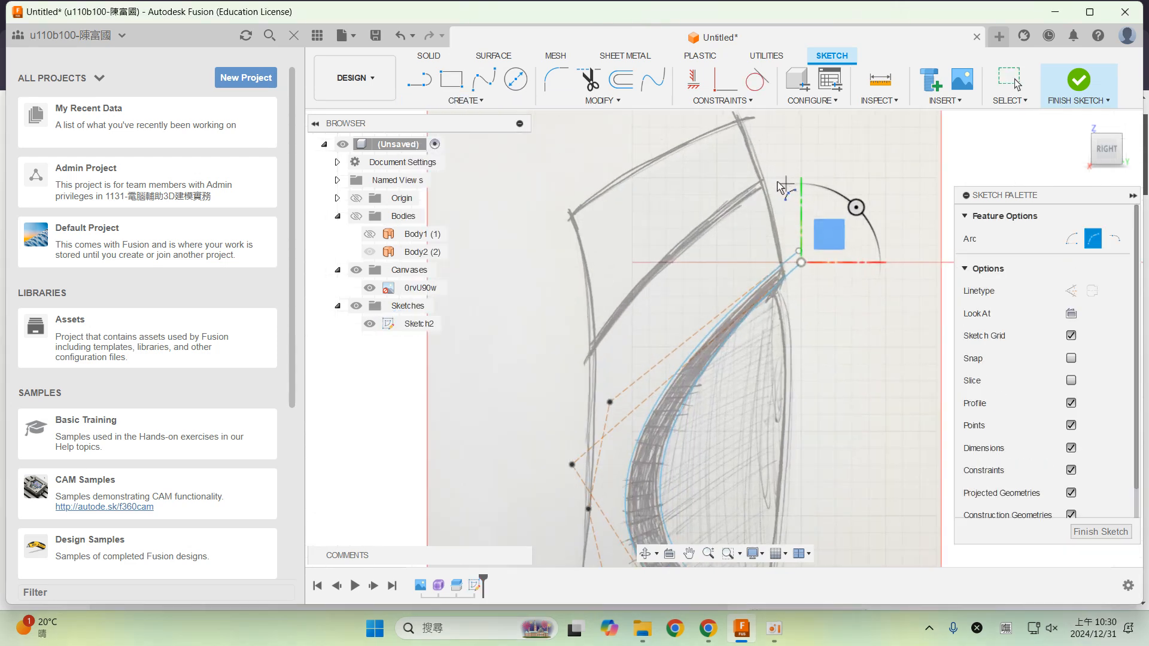
left_click(770, 176)
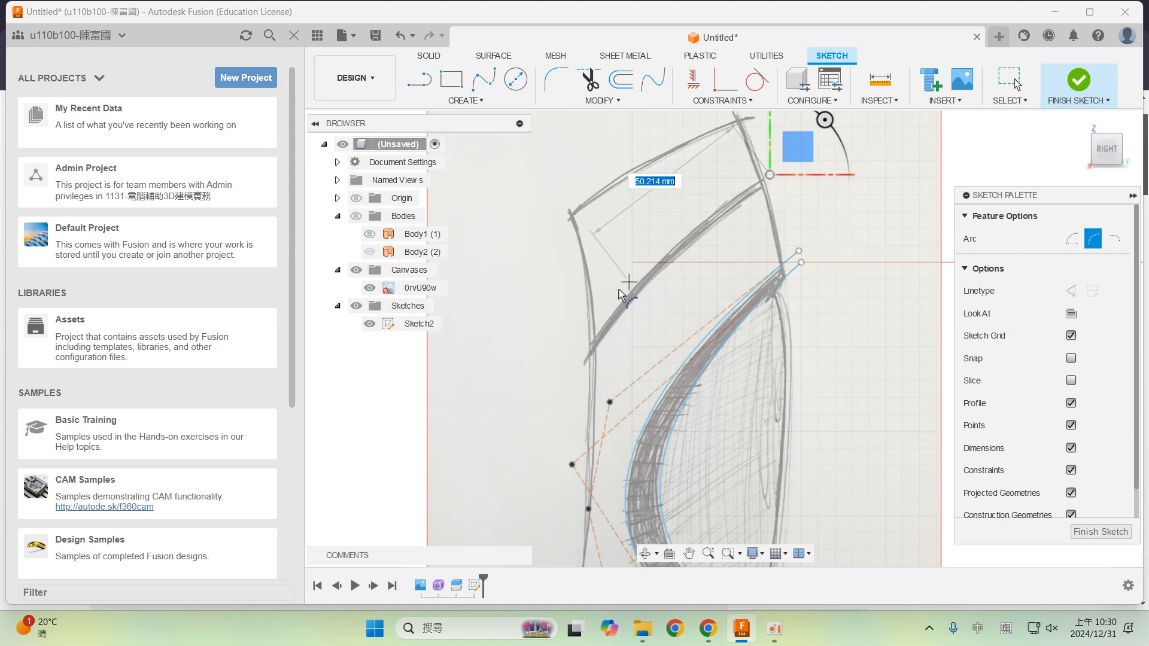
left_click(570, 353)
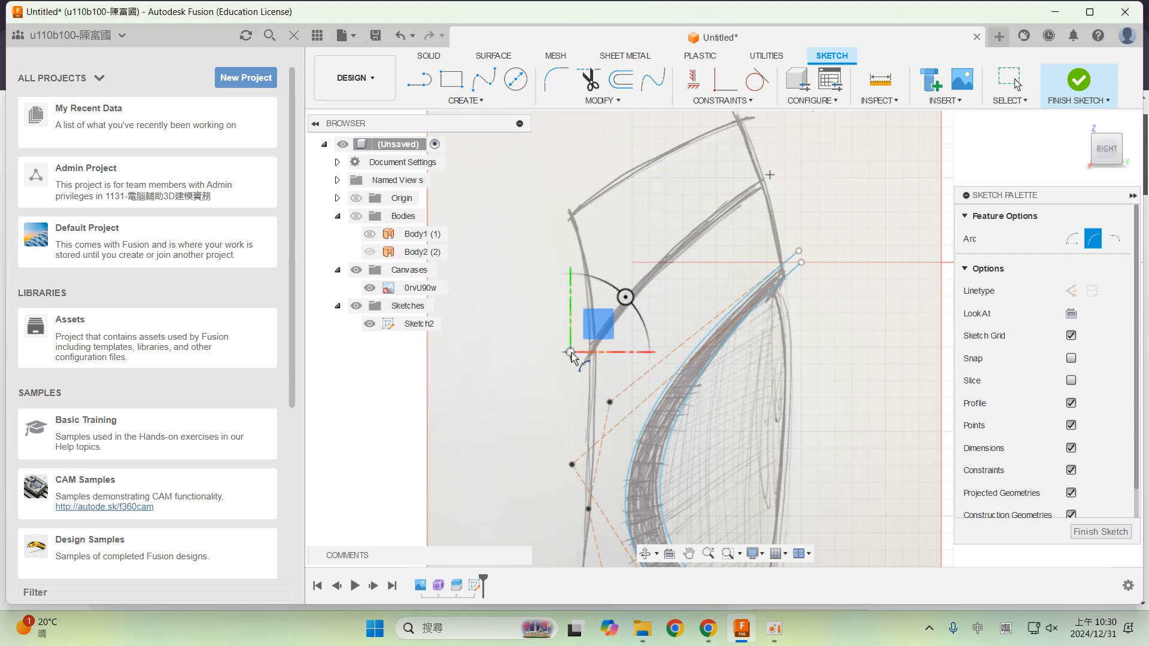
left_click(660, 255)
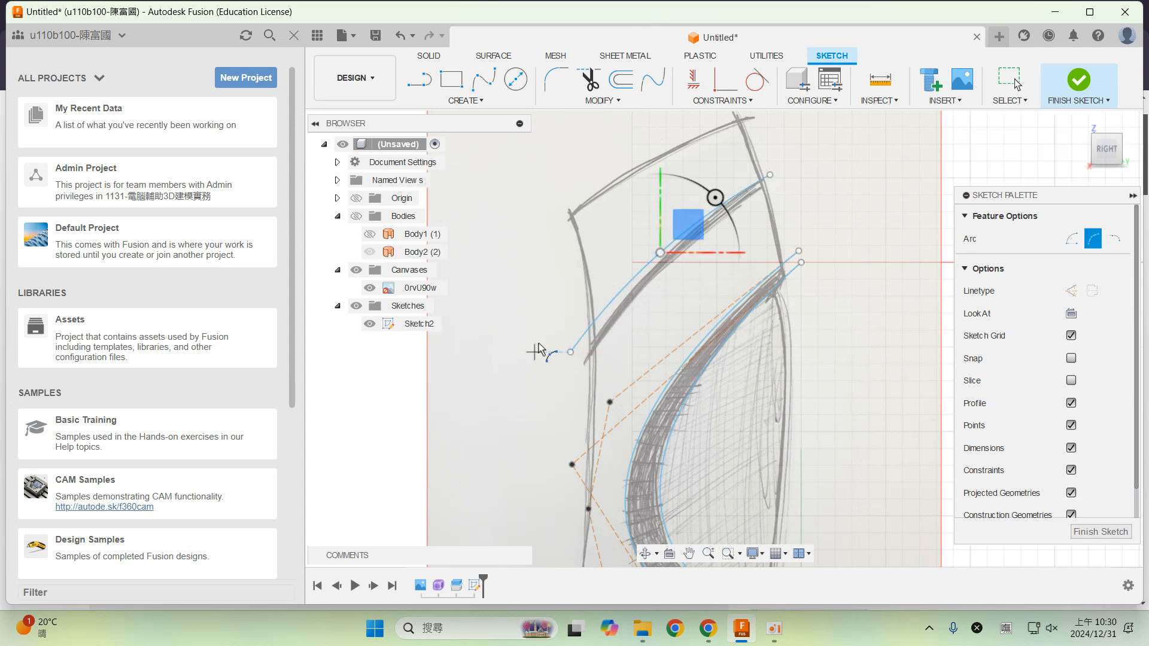
key("Escape")
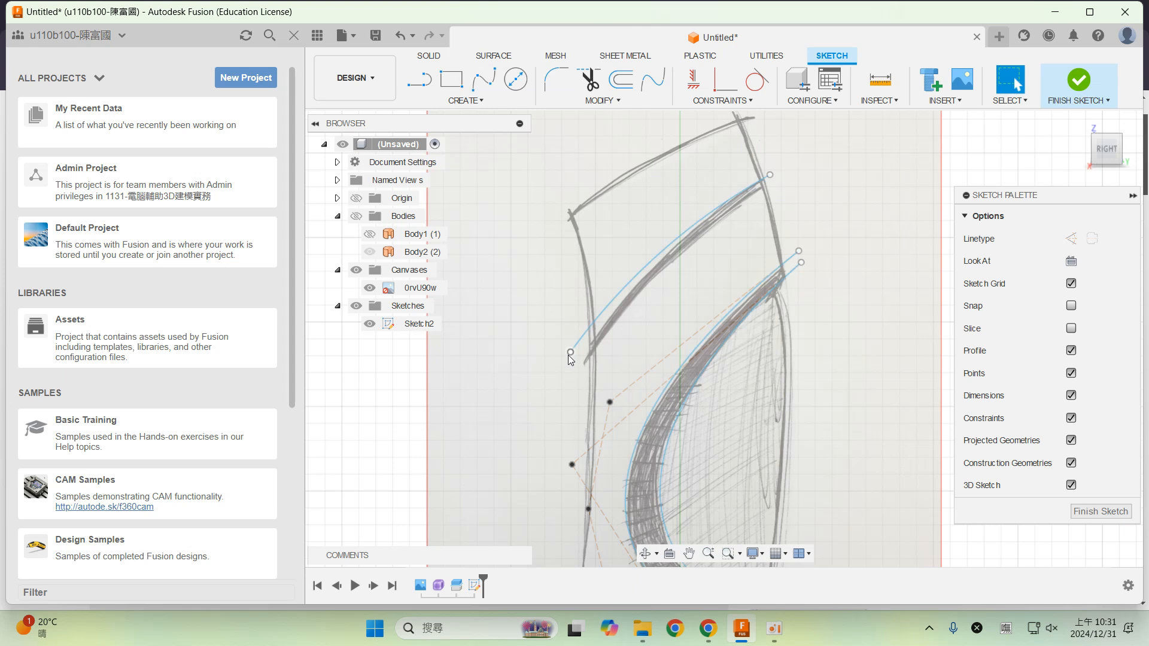
left_click_drag(571, 357, 577, 364)
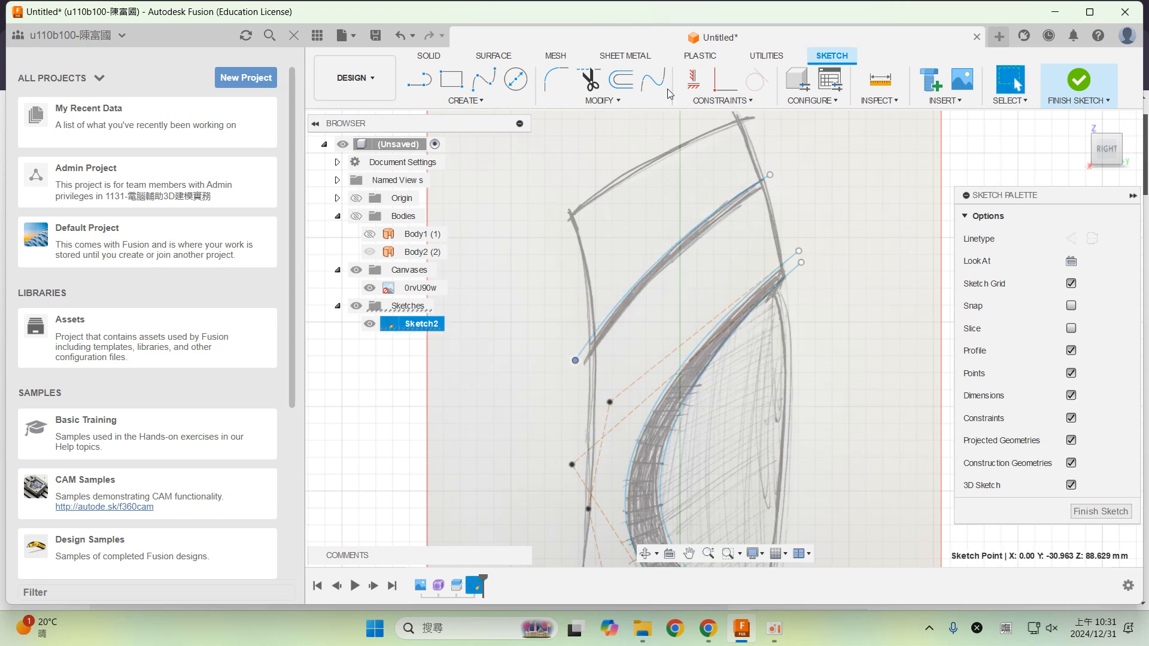
- Offset the arc about 4.1 mm downward to the band's lower edge and finish the sketch
left_click(696, 232)
key("o")
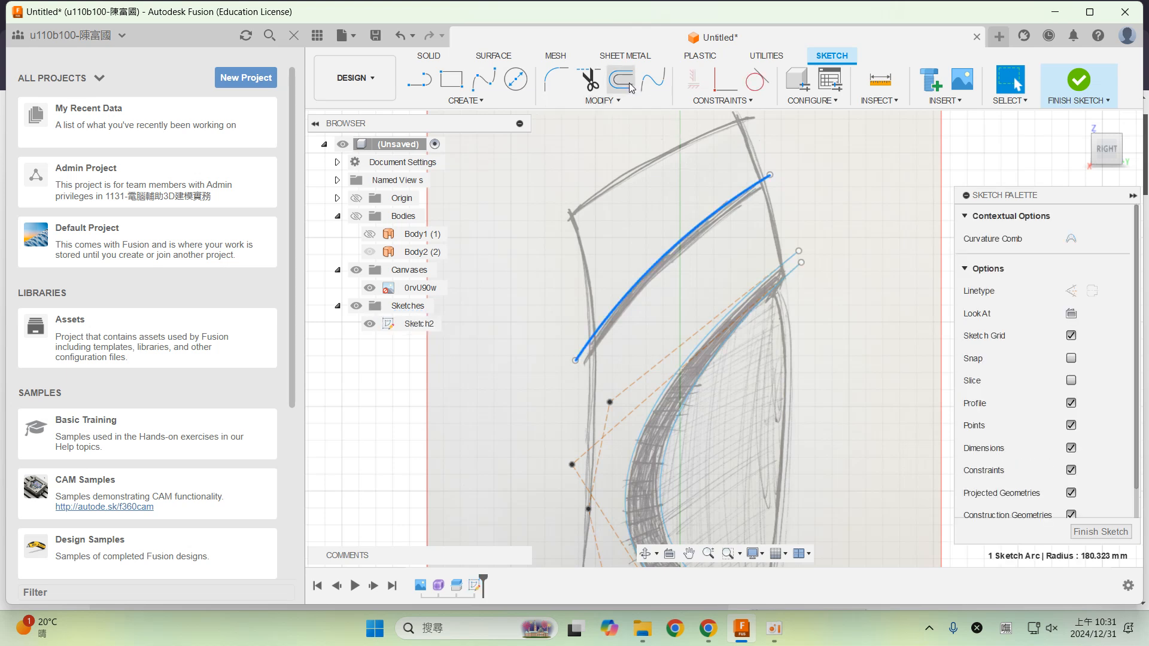
left_click_drag(703, 231, 708, 251)
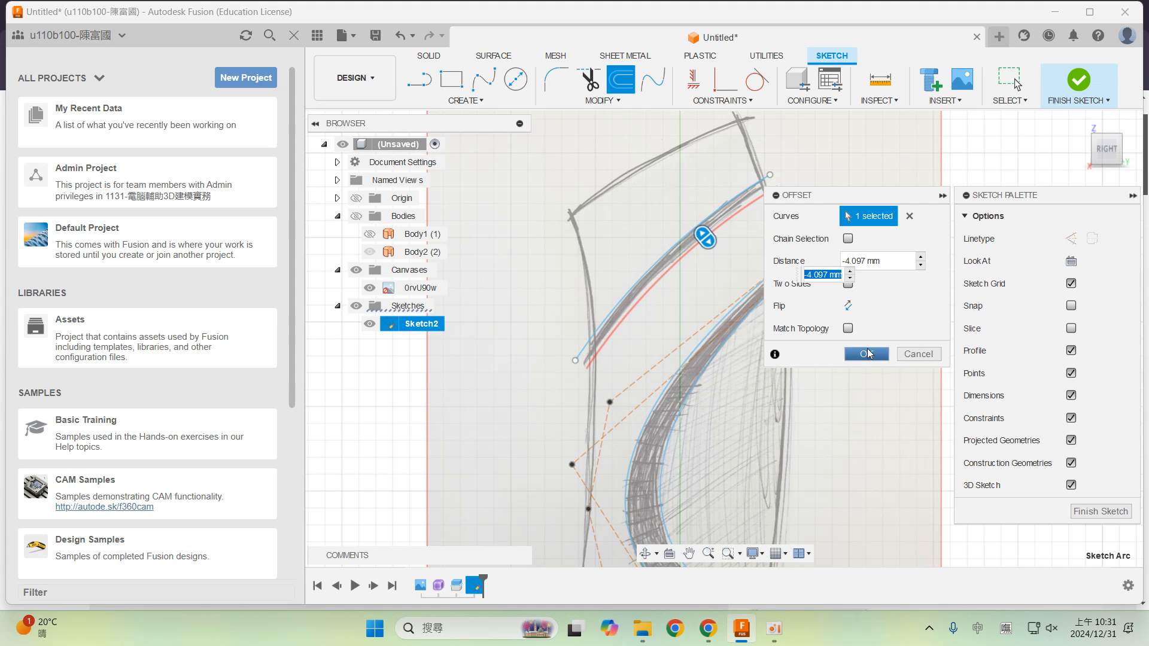
left_click(868, 354)
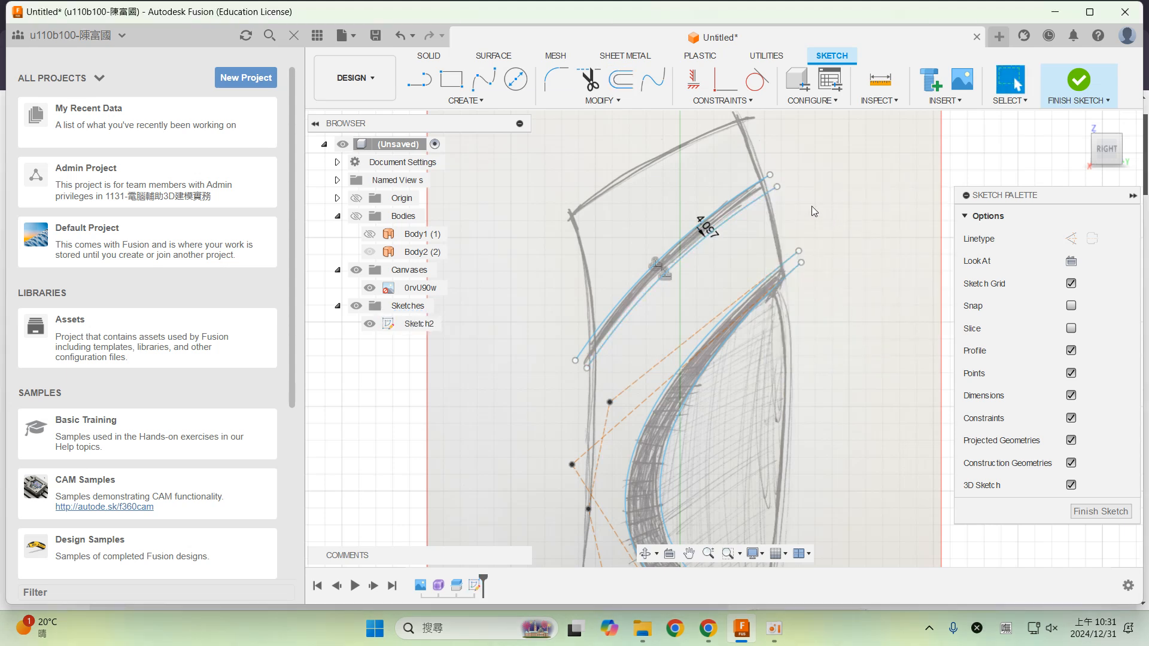
left_click(1099, 513)
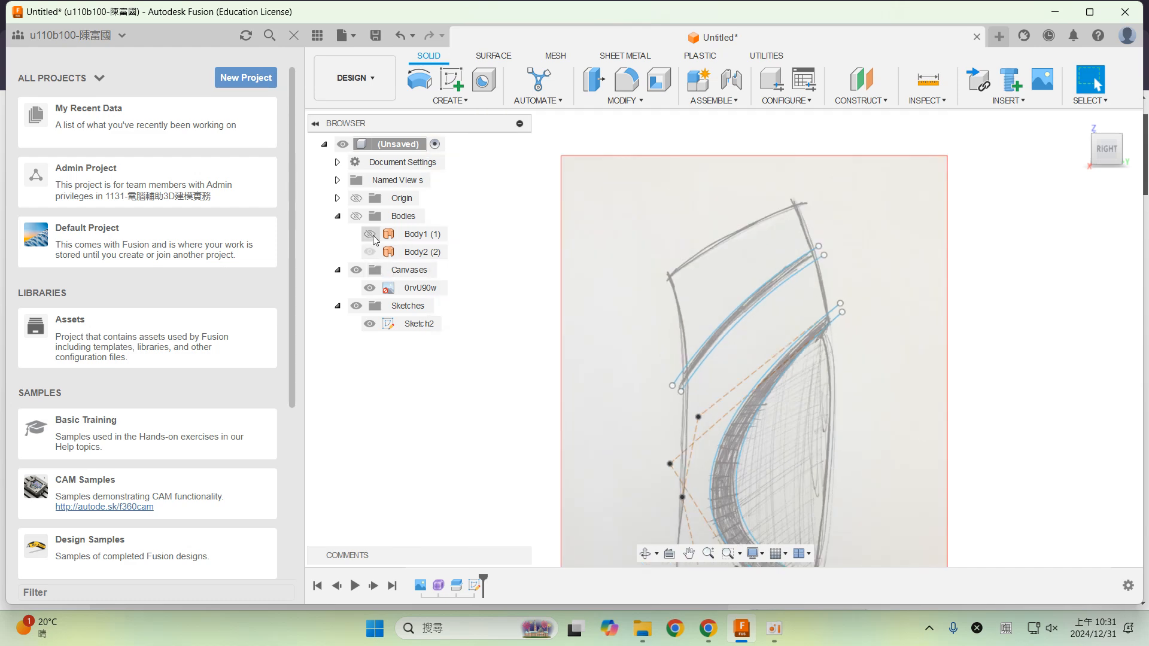
- Show only the Body2 half of the bottle and hide the canvas
left_click(357, 217)
left_click(370, 253)
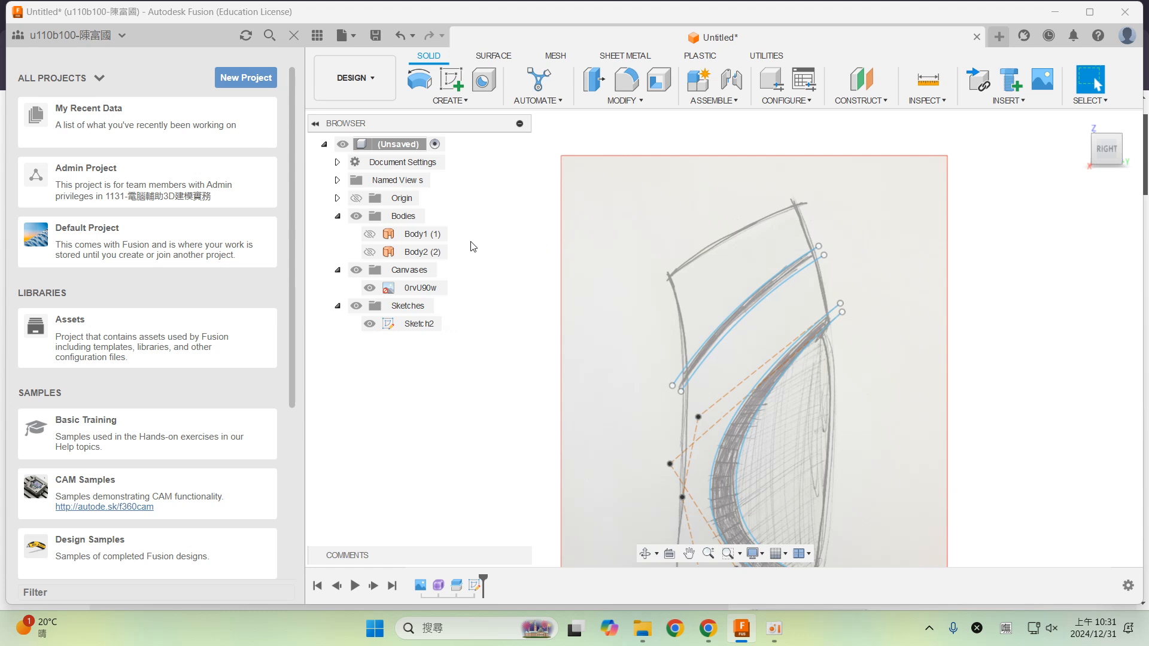
left_click(370, 252)
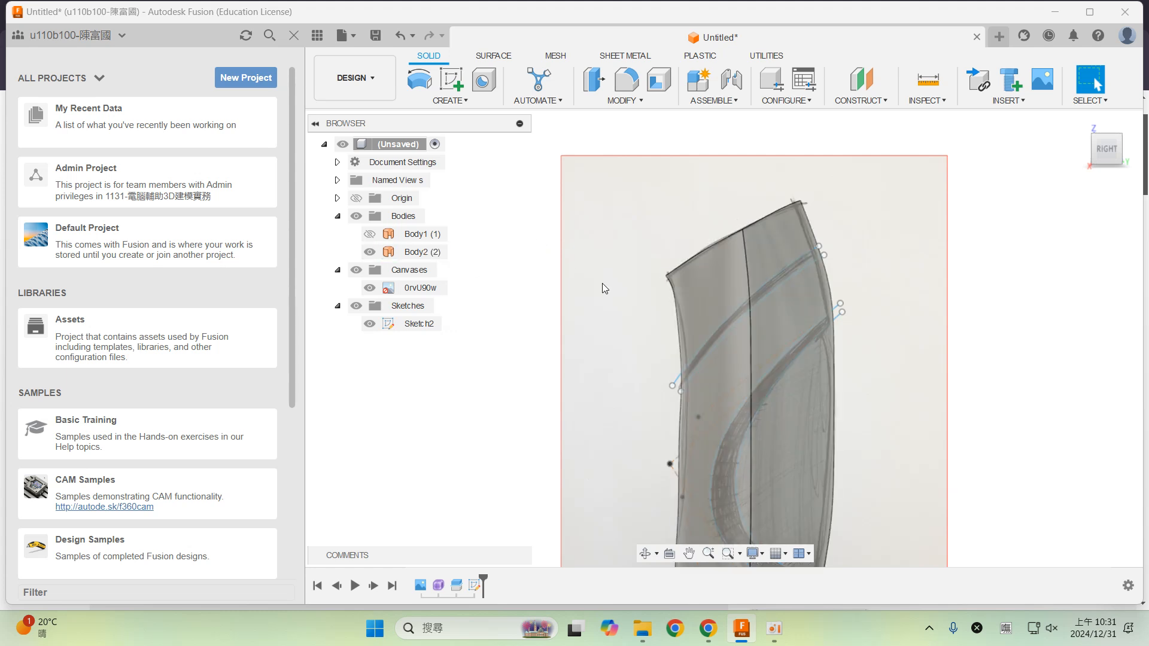
left_click(356, 270)
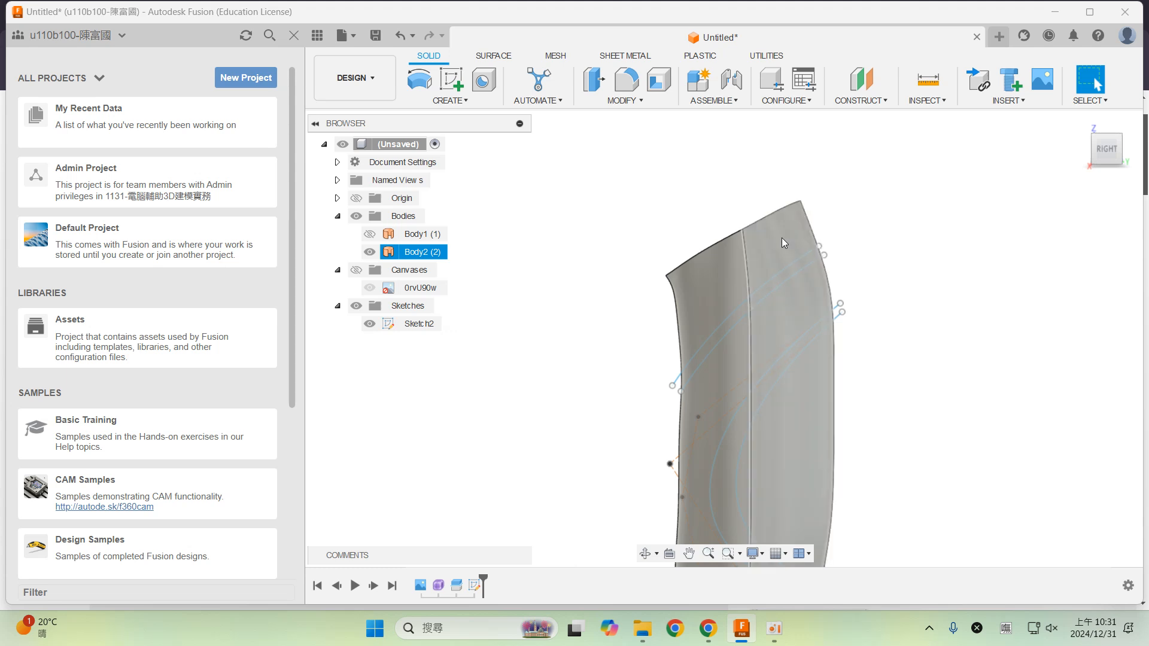
- Split Body2 using the two arcs and the two splines as splitting tools, with the tools extended
left_click(640, 102)
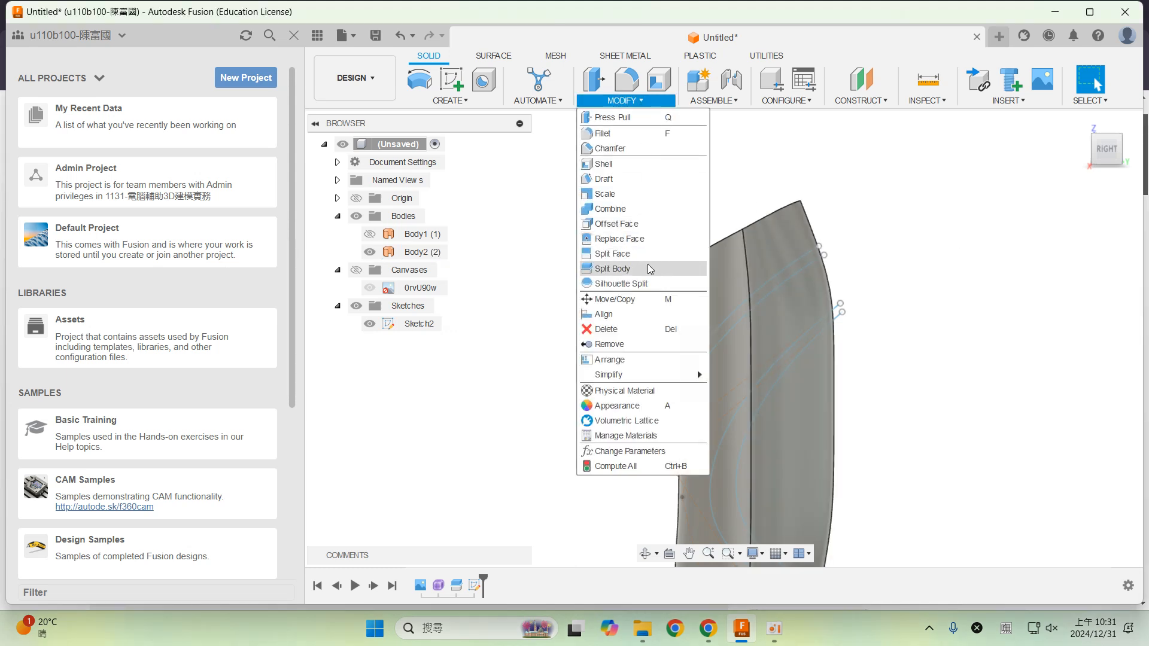
left_click(651, 268)
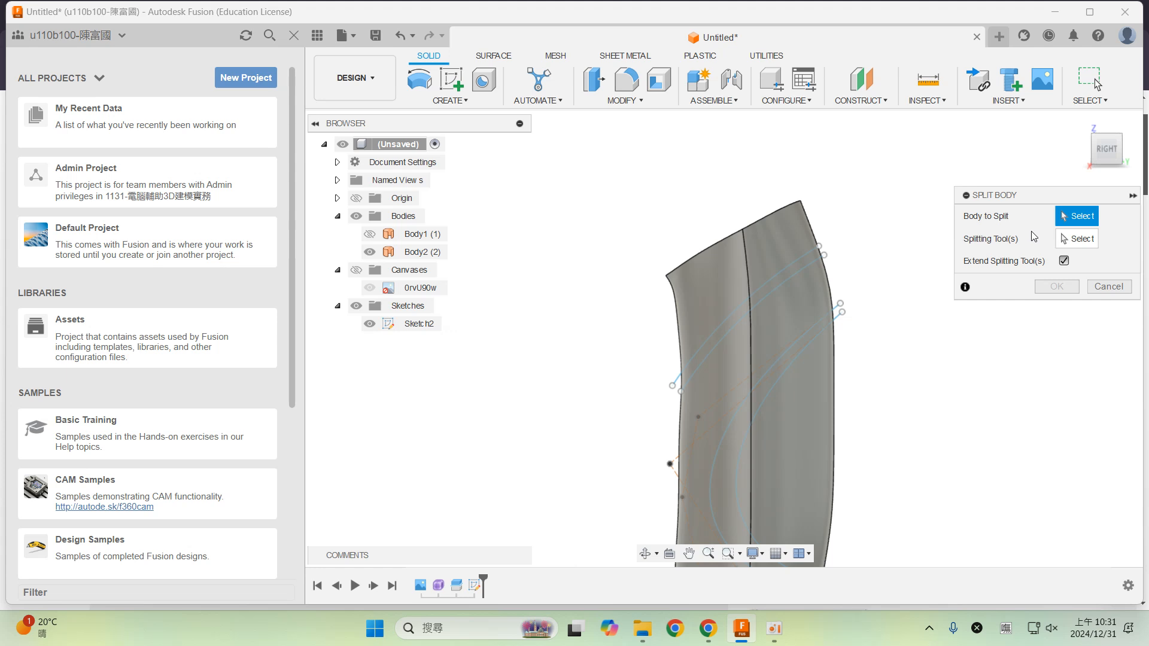
left_click(770, 249)
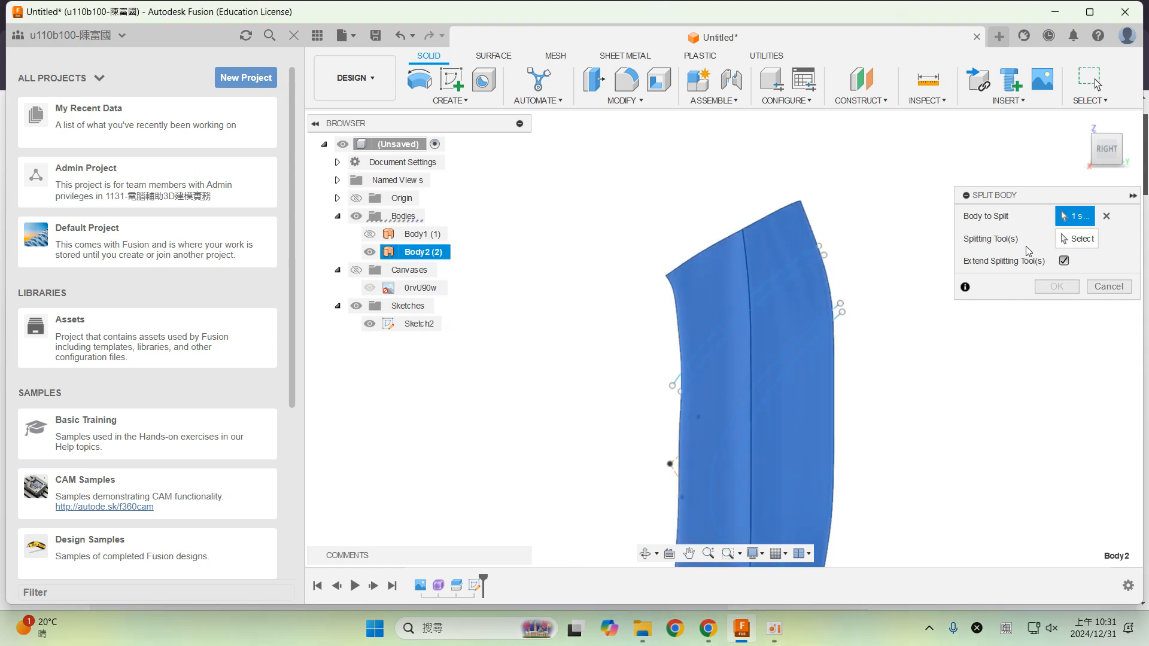
left_click(1088, 237)
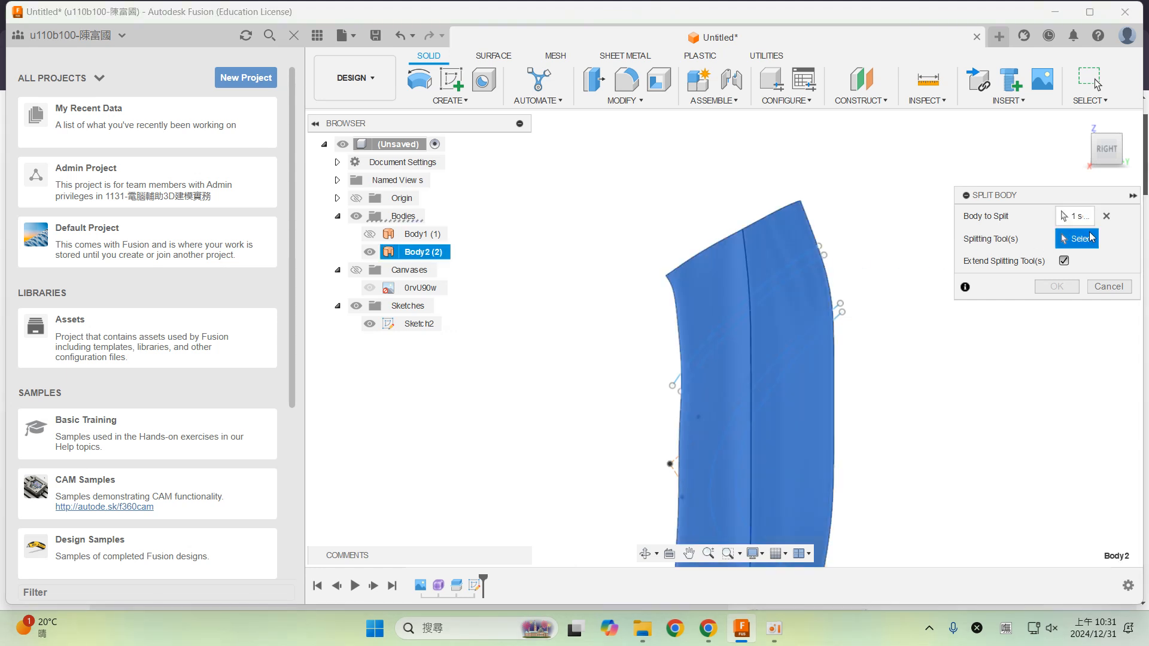
left_click(822, 254)
left_click(821, 261)
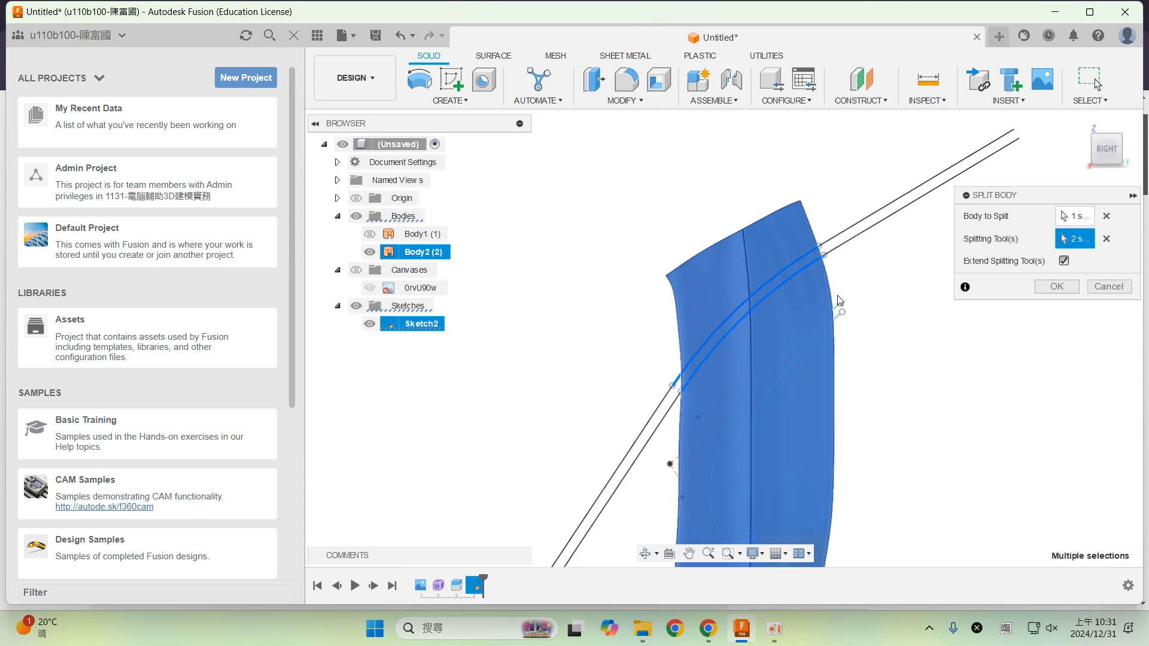
left_click(840, 310)
left_click(842, 314)
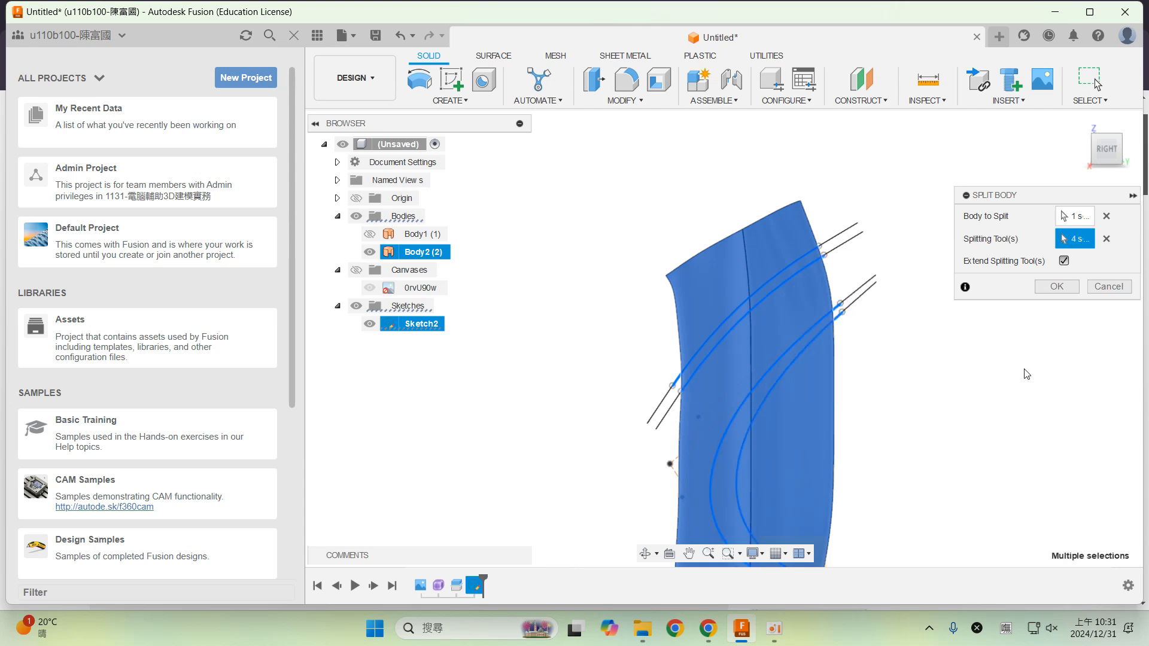
left_click(1057, 286)
- Hide the two narrow strip bodies, Body6 between the arcs and Body4 between the splines
scroll(859, 404, "down", 2)
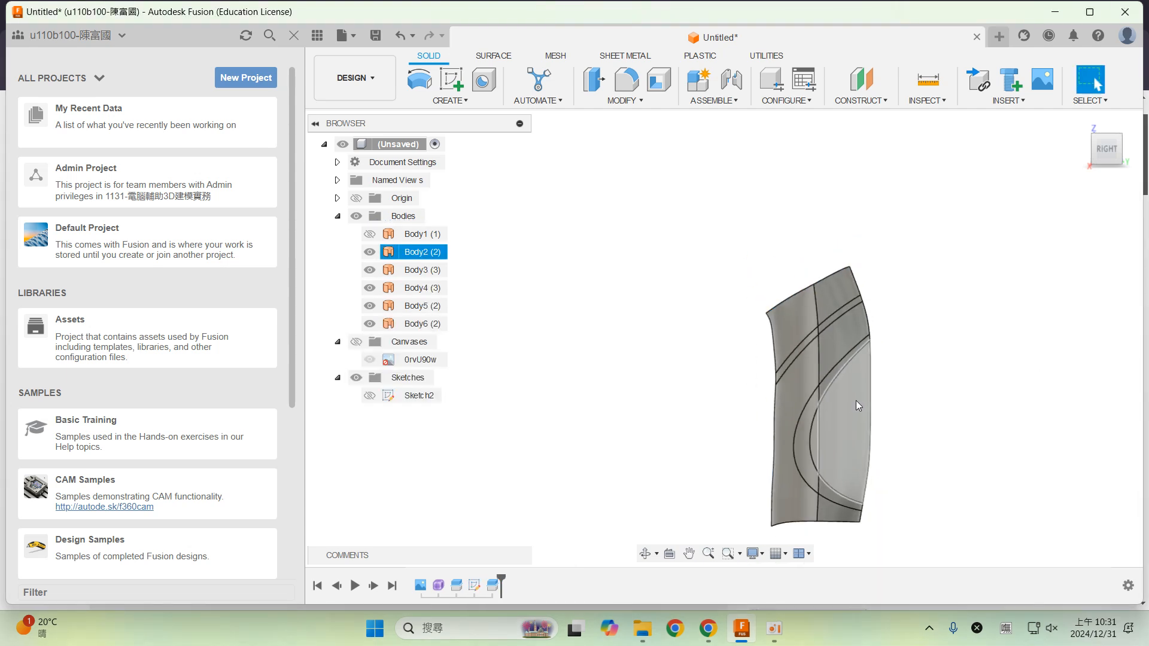
scroll(802, 353, "up", 3)
left_click(802, 351)
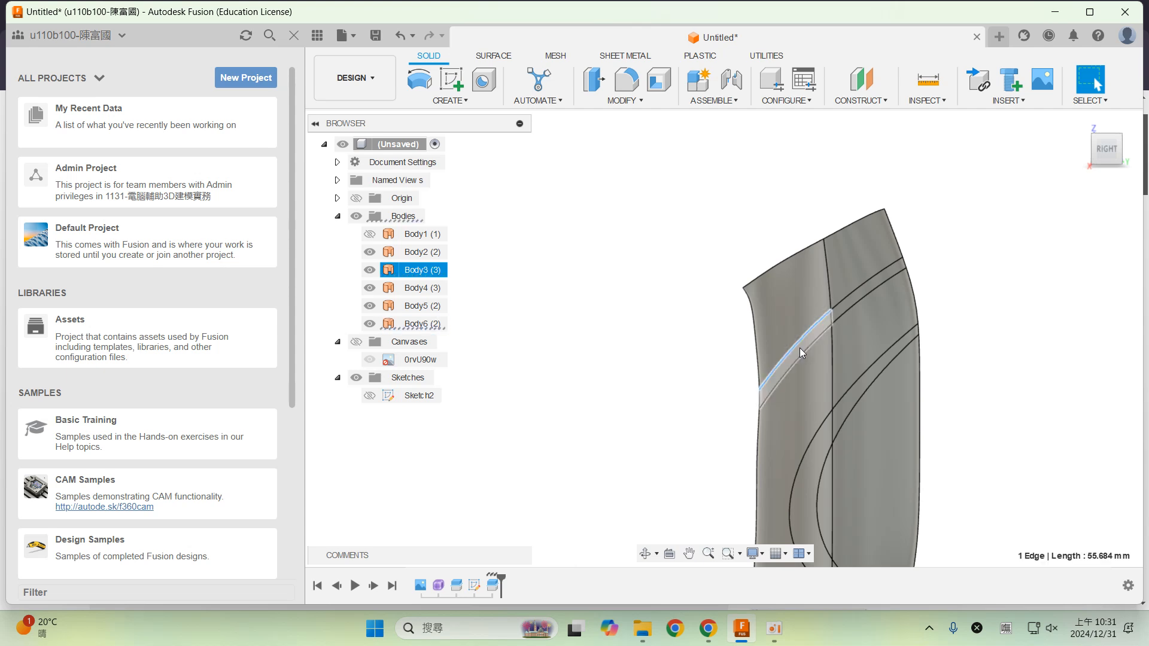
left_click(370, 324)
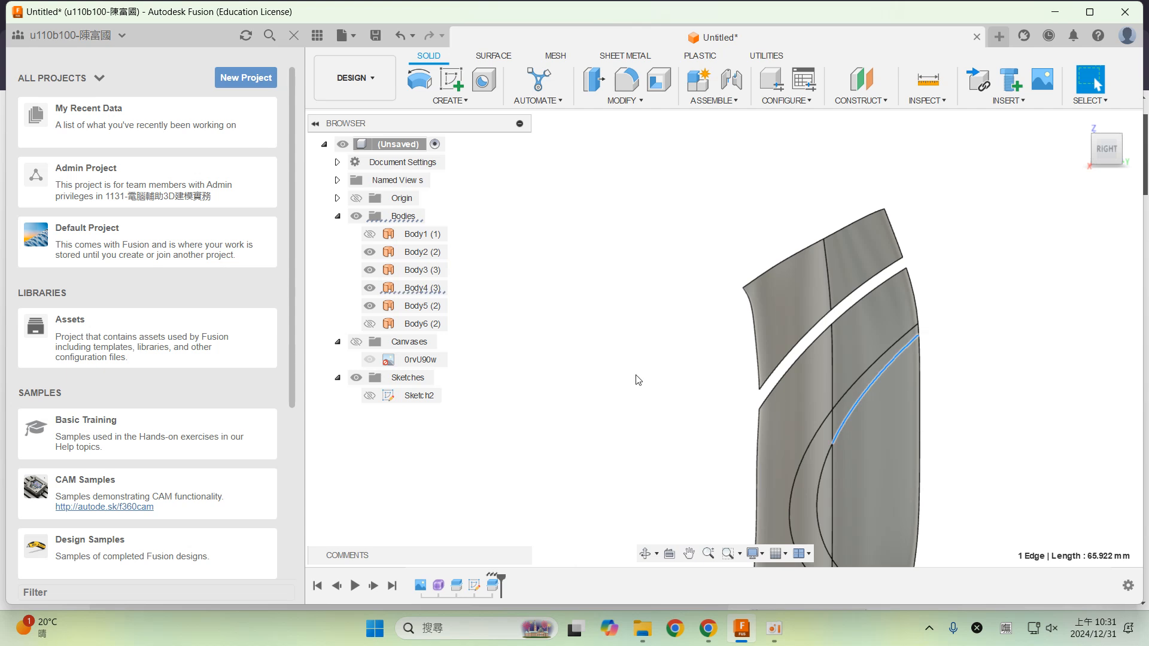
left_click(369, 288)
scroll(493, 334, "down", 4)
scroll(508, 341, "up", 5)
middle_click_drag(580, 389, 572, 296)
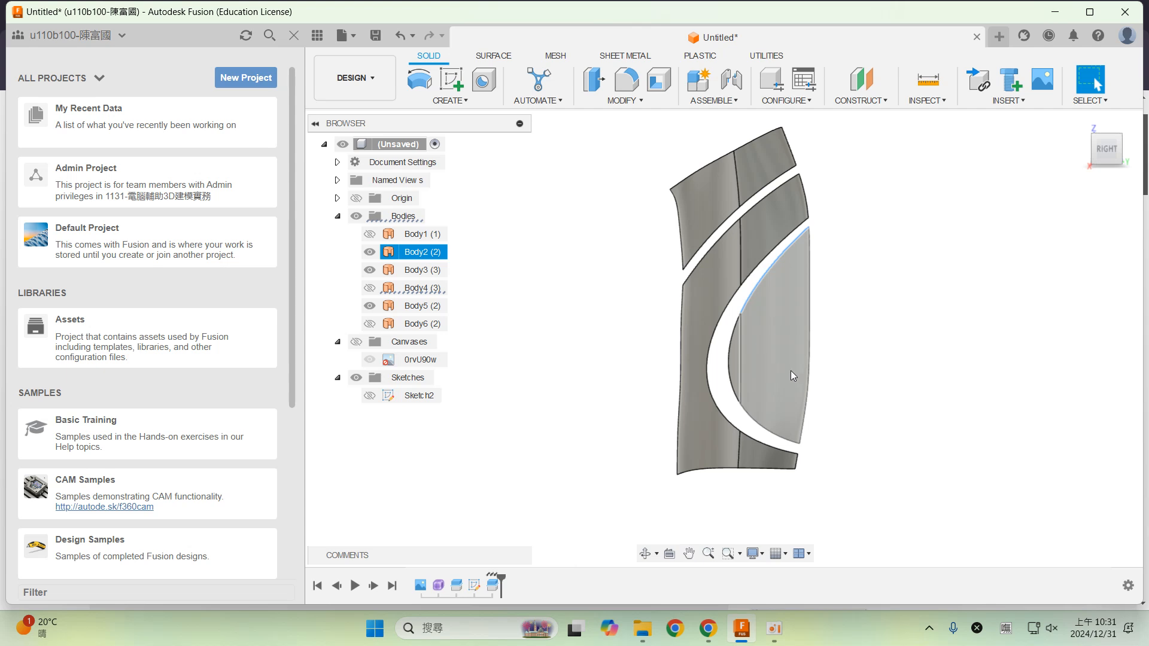
- Set the visual style to shaded display without edges and clear the selected edge
left_click(761, 554)
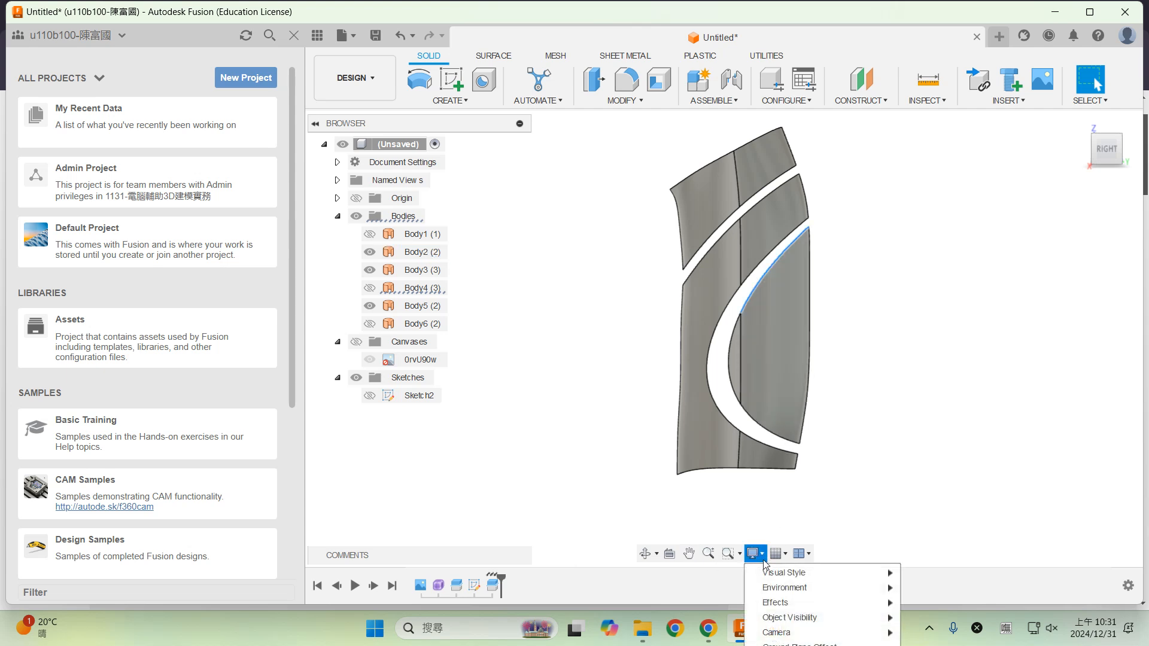
mouse_move(790, 572)
left_click(921, 572)
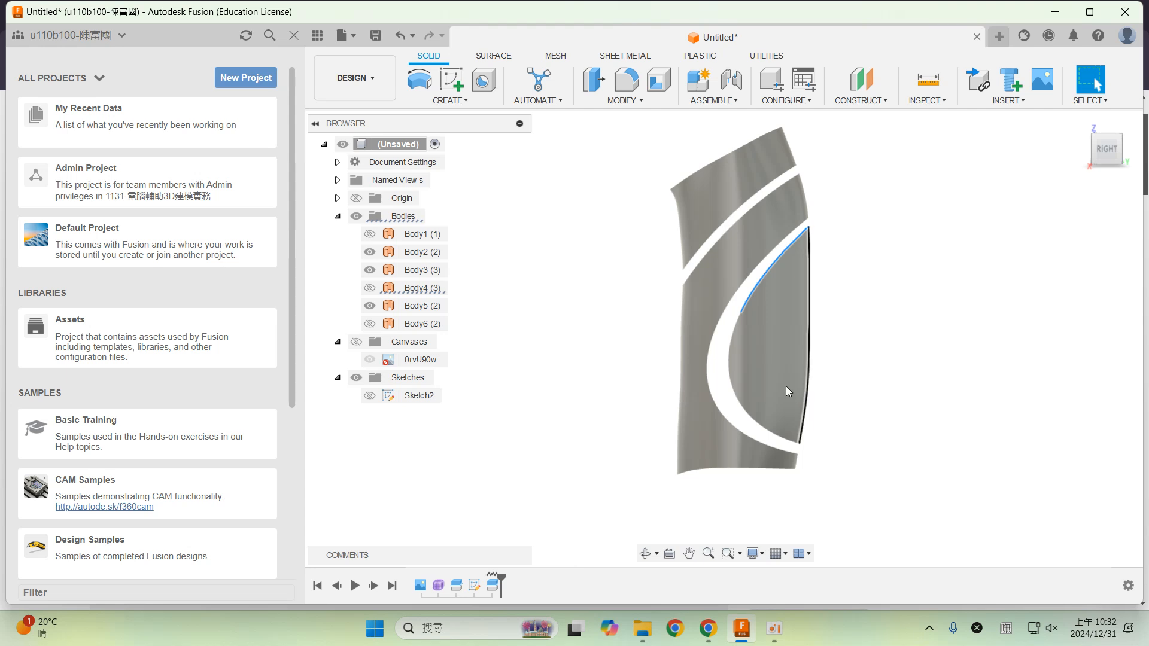
scroll(917, 394, "down", 2)
left_click(939, 392)
scroll(942, 376, "down", 3)
scroll(942, 376, "up", 3)
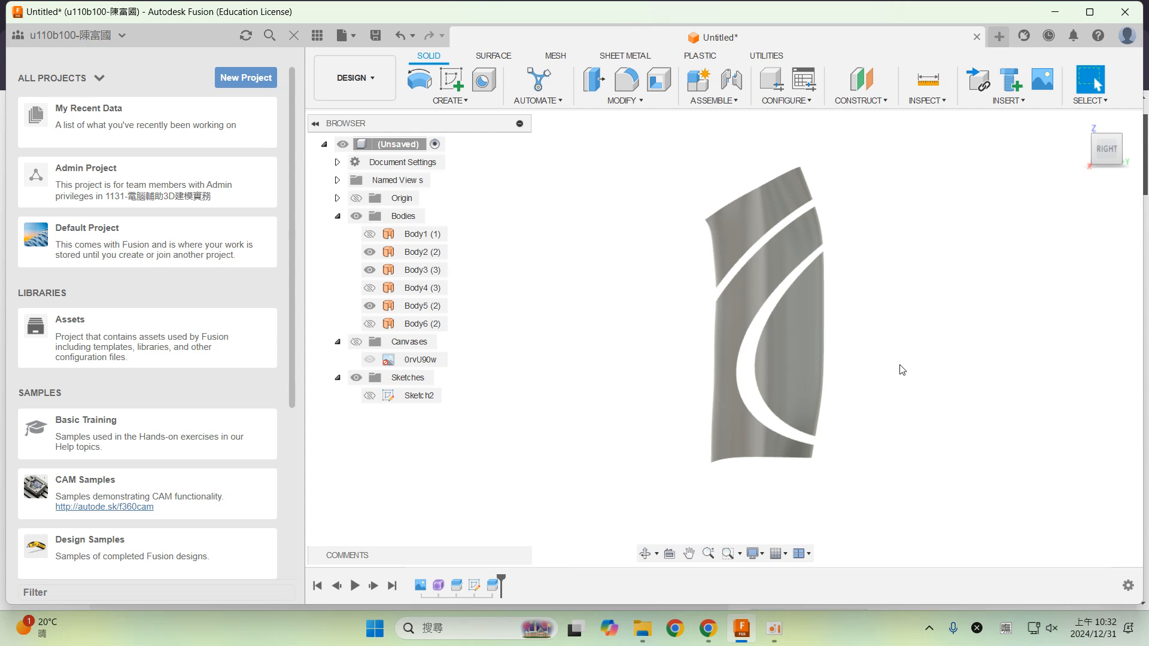
left_click(776, 630)
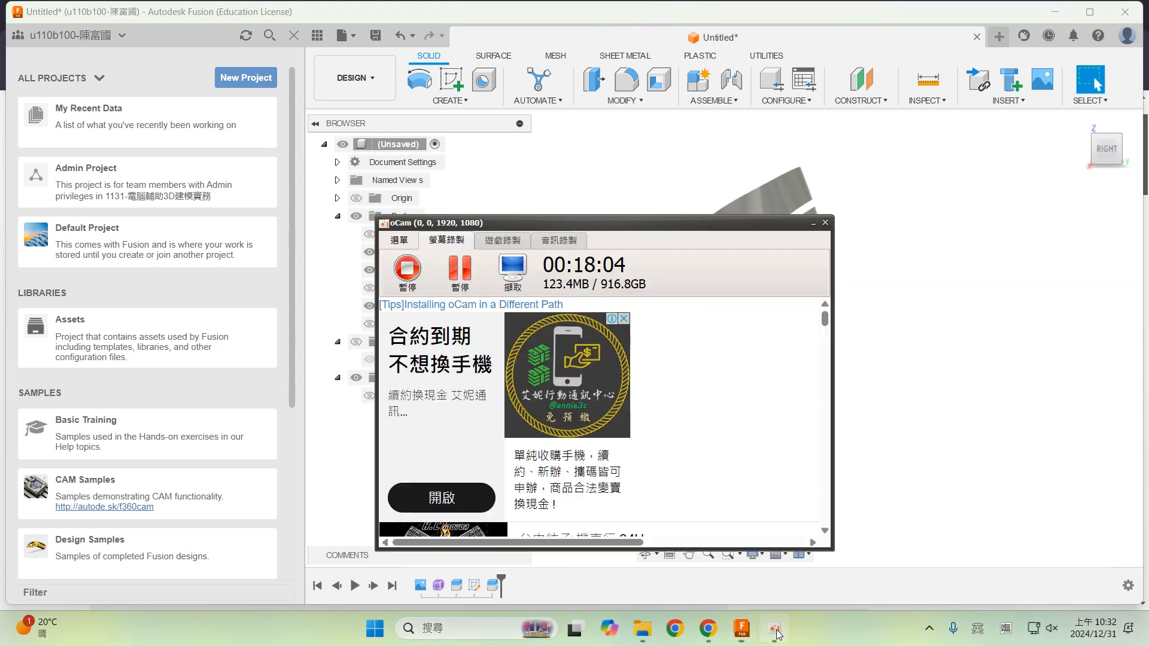